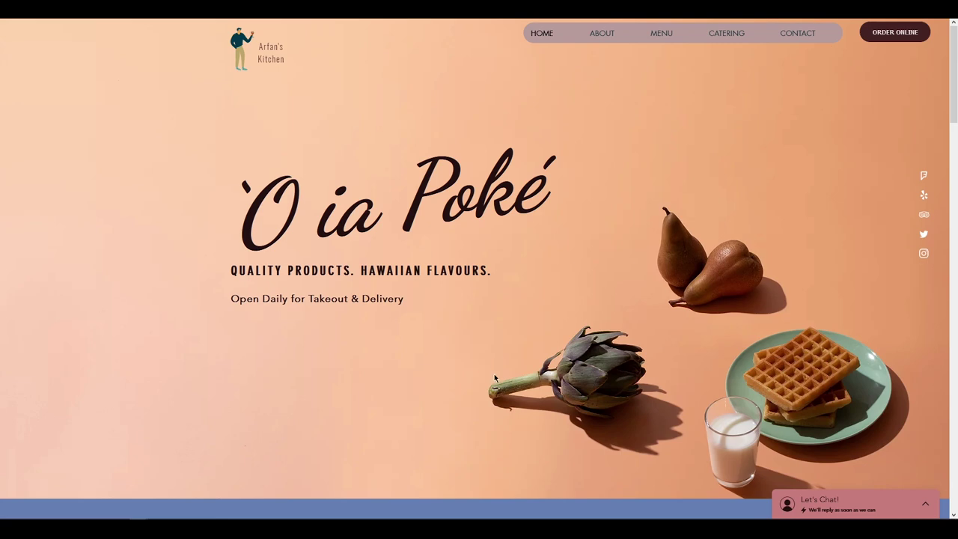
Look through the finished restaurant site's home page, from the hero banner to the Meet The Chef section and footer.
scroll(494, 378, down, 6)
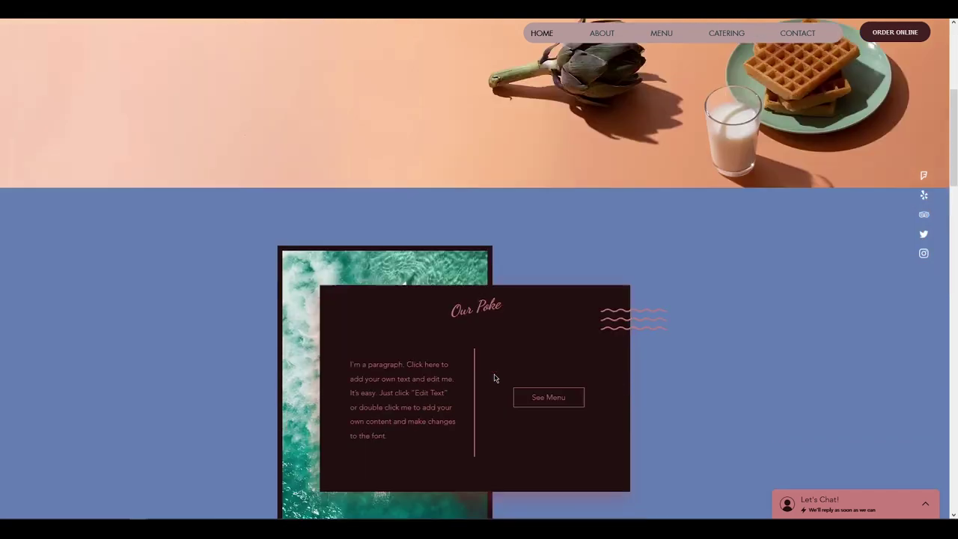
scroll(486, 372, down, 1)
scroll(476, 369, up, 7)
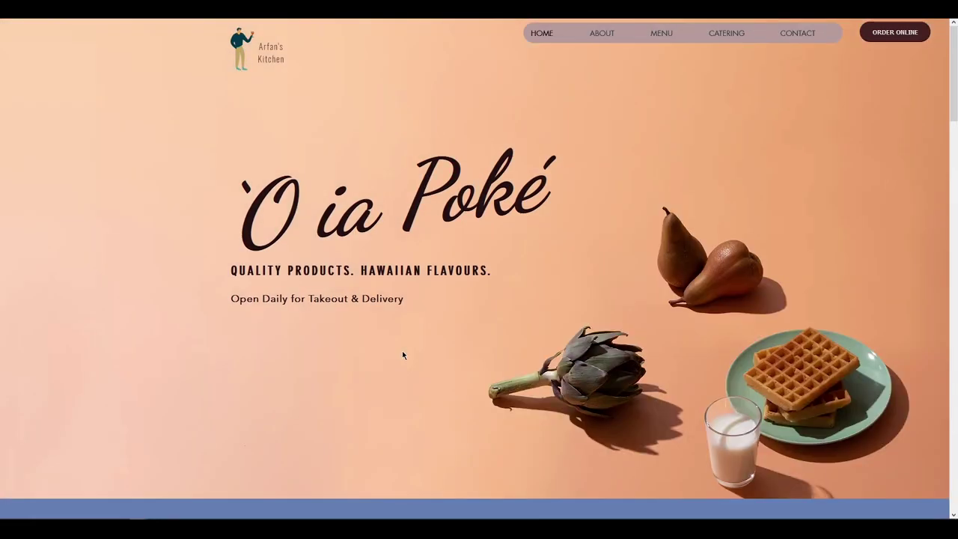
scroll(444, 295, down, 6)
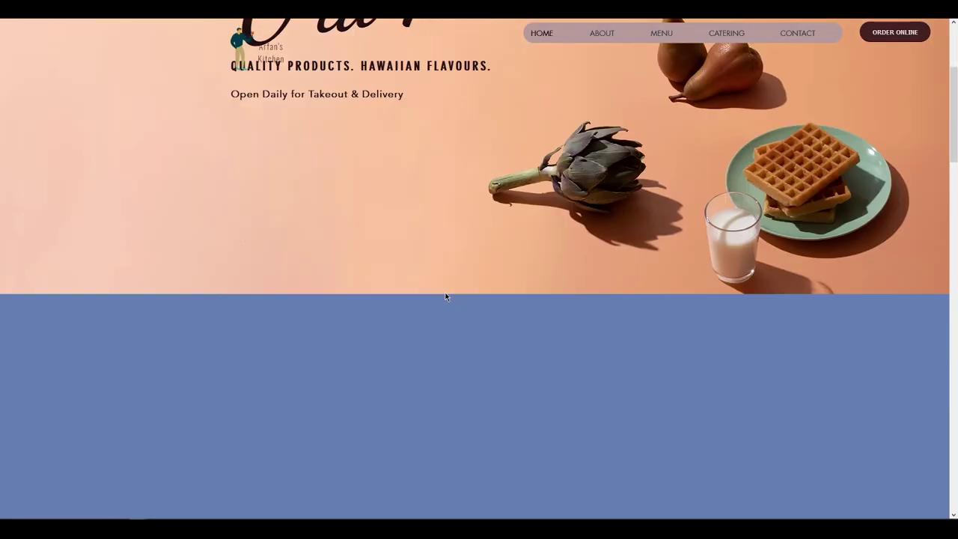
scroll(443, 295, down, 5)
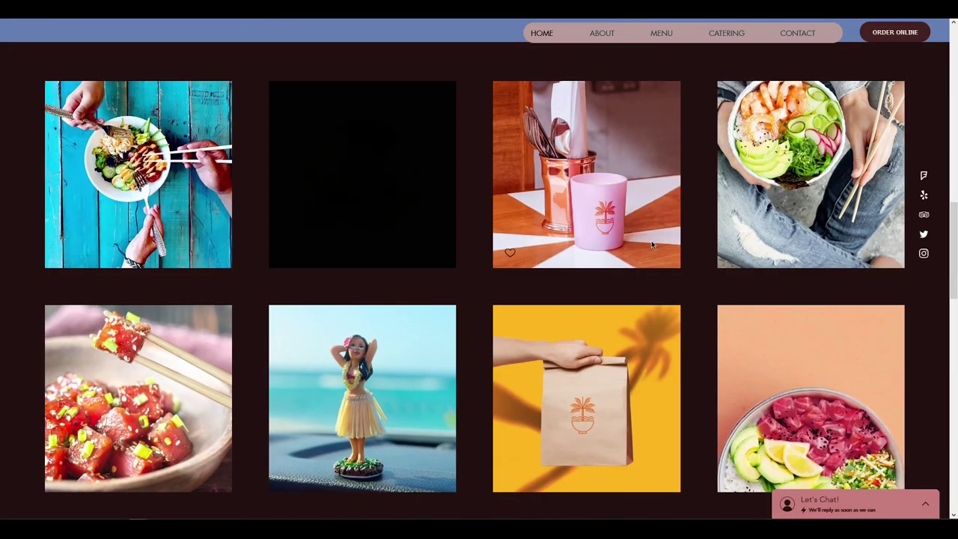
scroll(645, 254, down, 10)
scroll(647, 258, down, 2)
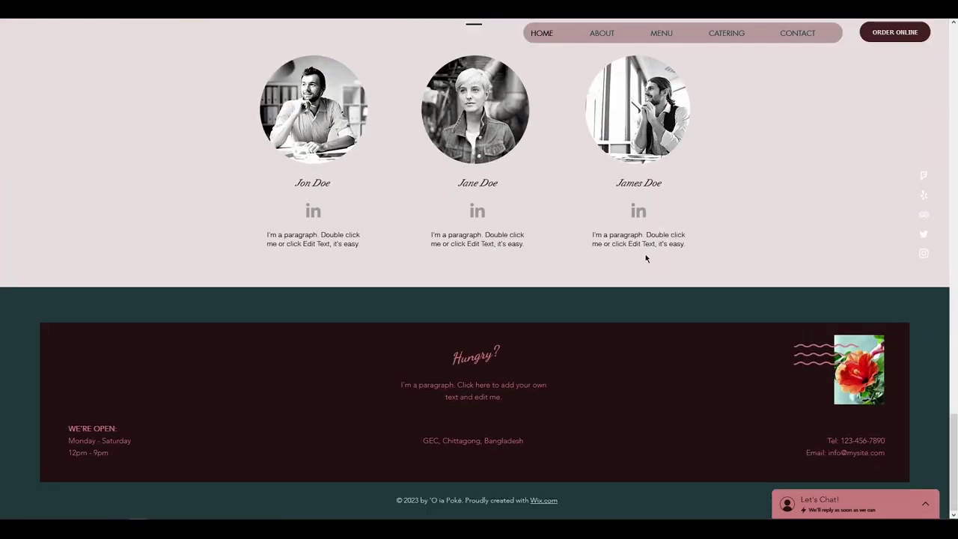
scroll(646, 259, up, 12)
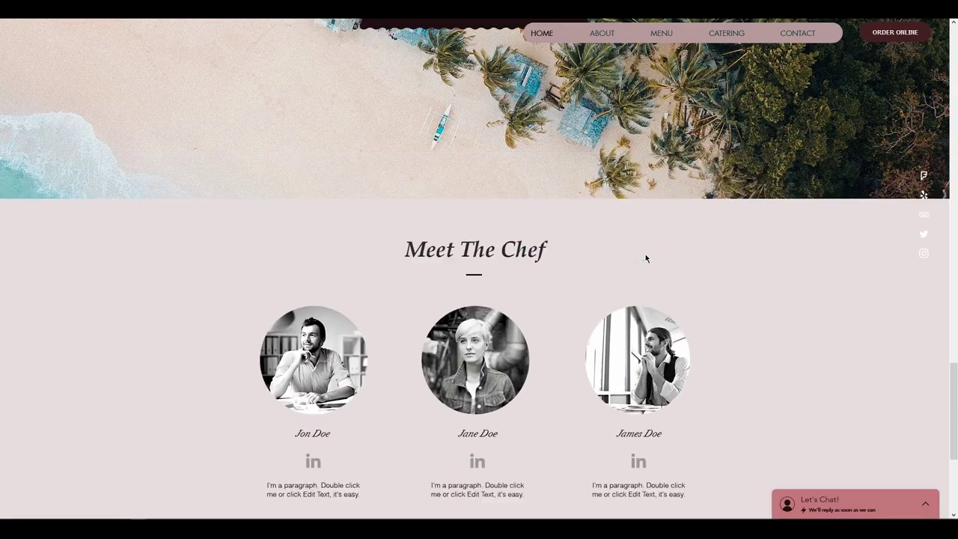
scroll(646, 259, up, 8)
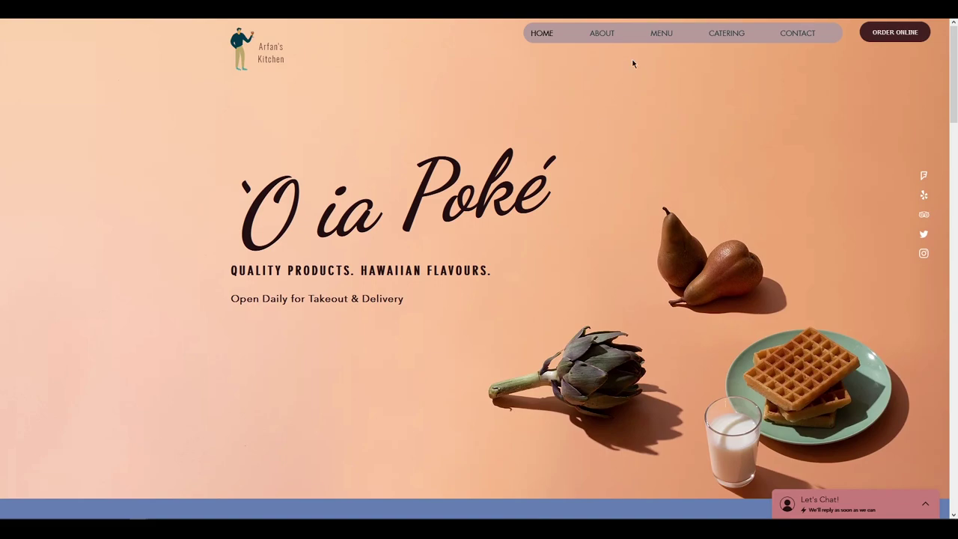
Examine the site's Menu page with its Signature Bowls, Build Your Own Bowl and Drinks sections, and the About page.
click(659, 35)
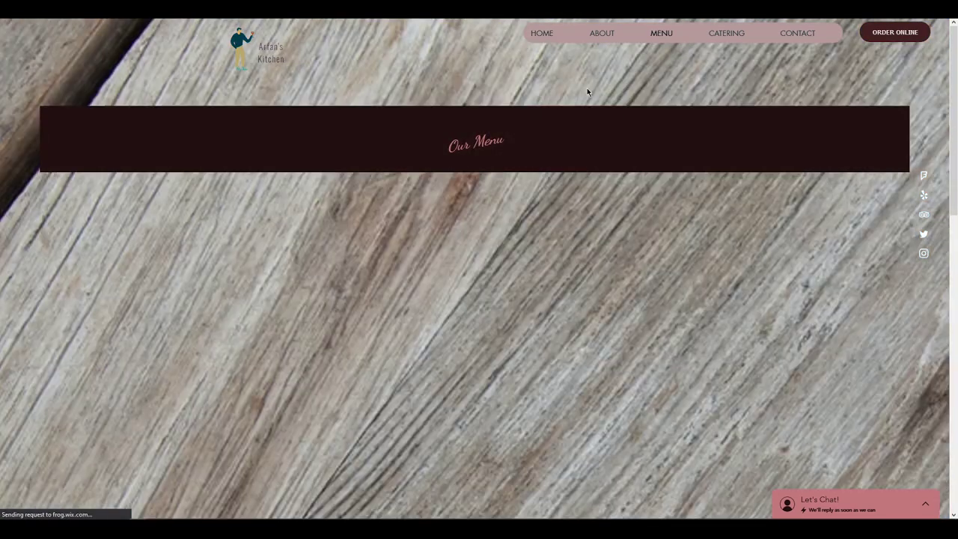
click(541, 34)
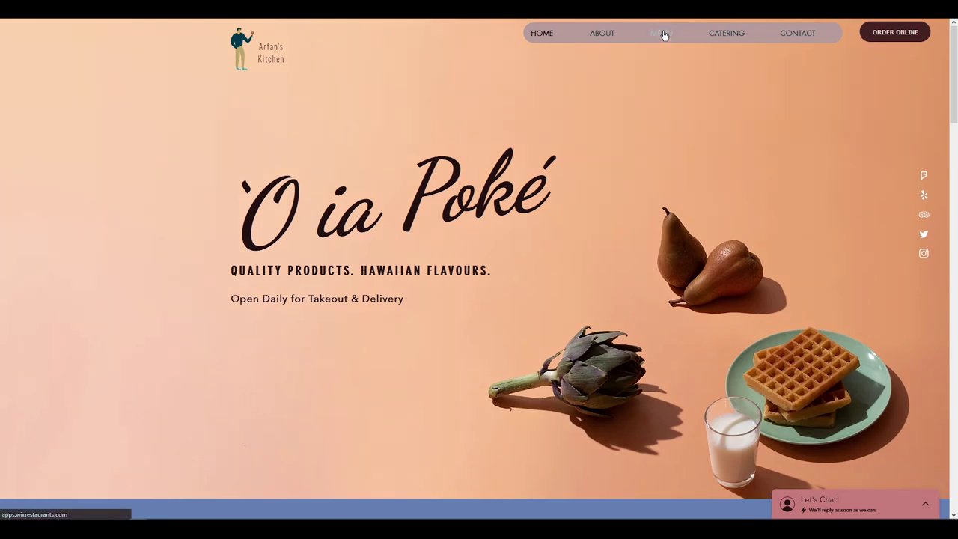
click(664, 35)
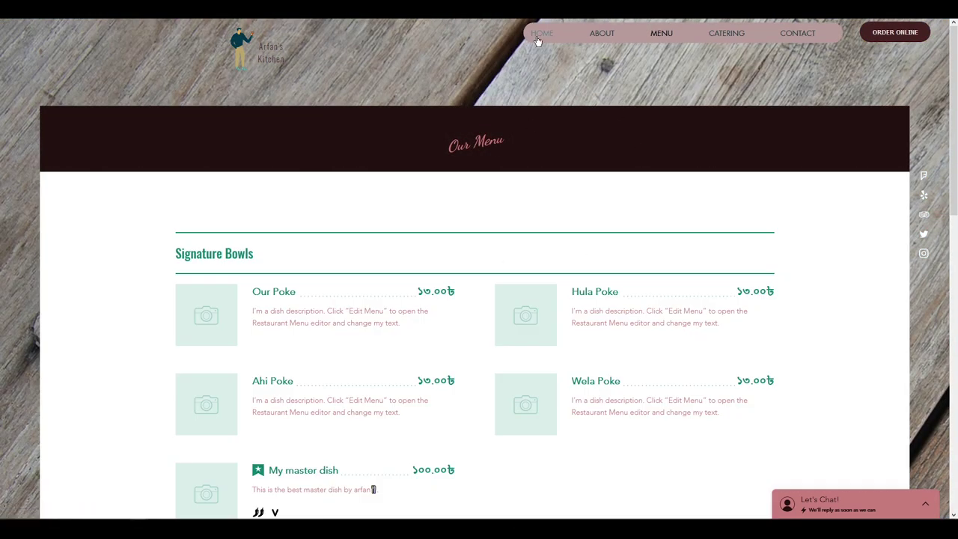
click(537, 39)
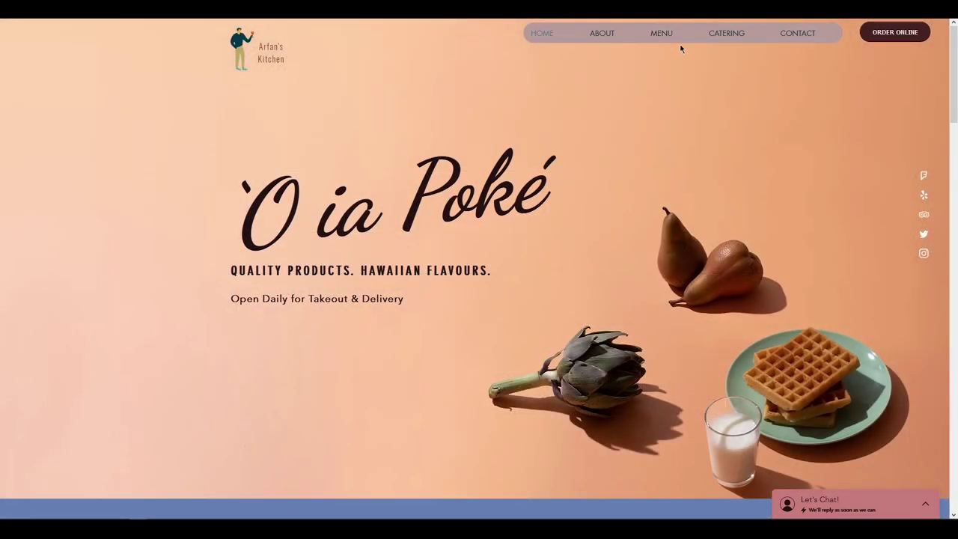
click(663, 34)
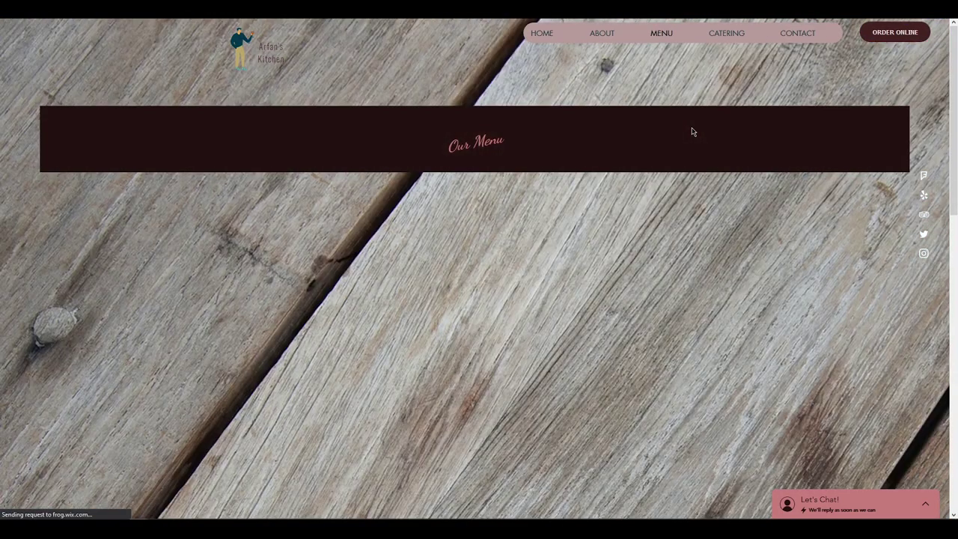
scroll(691, 132, down, 2)
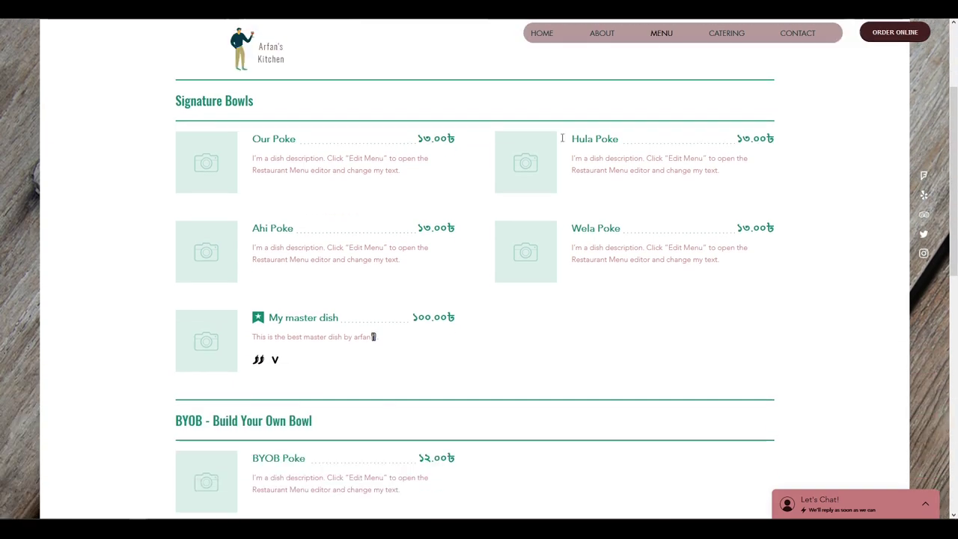
scroll(514, 154, down, 9)
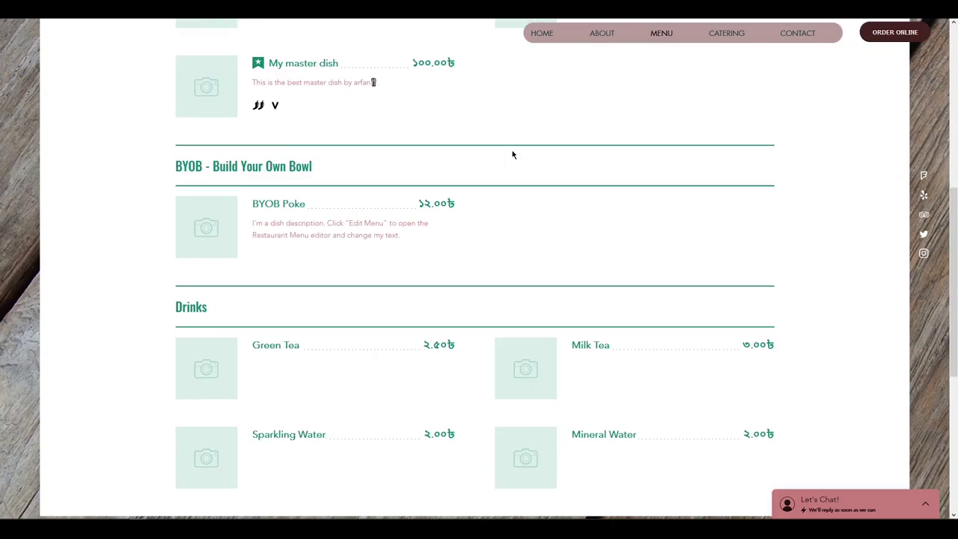
scroll(513, 154, up, 7)
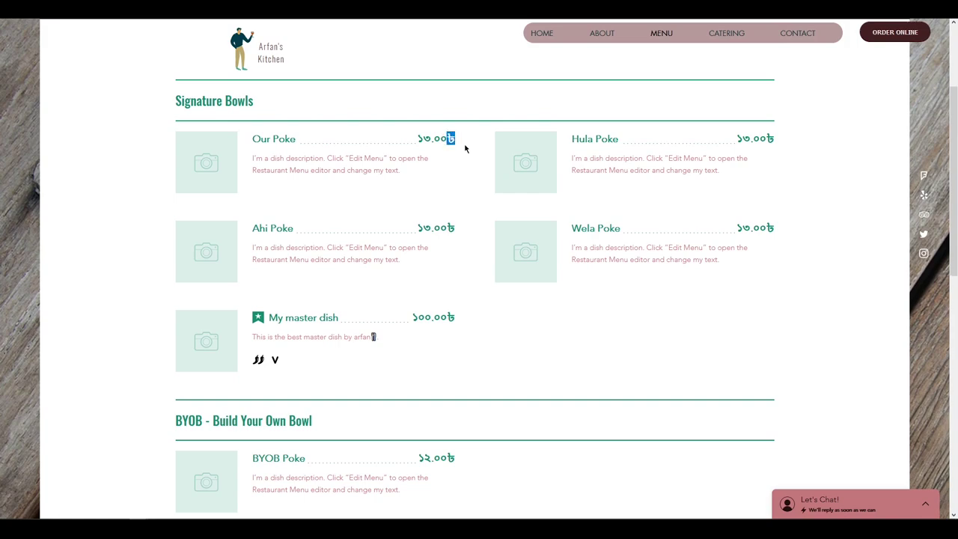
scroll(599, 221, down, 7)
scroll(597, 221, up, 8)
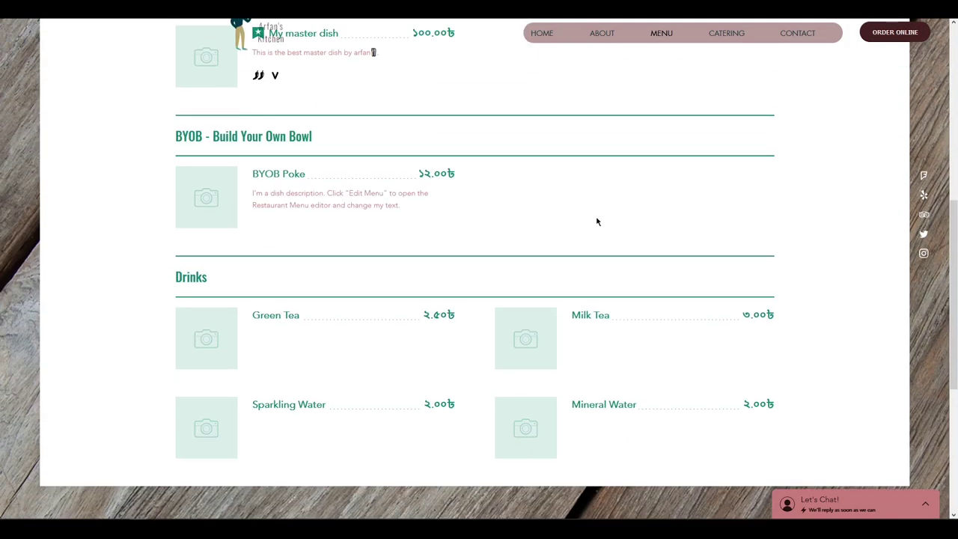
scroll(598, 221, up, 1)
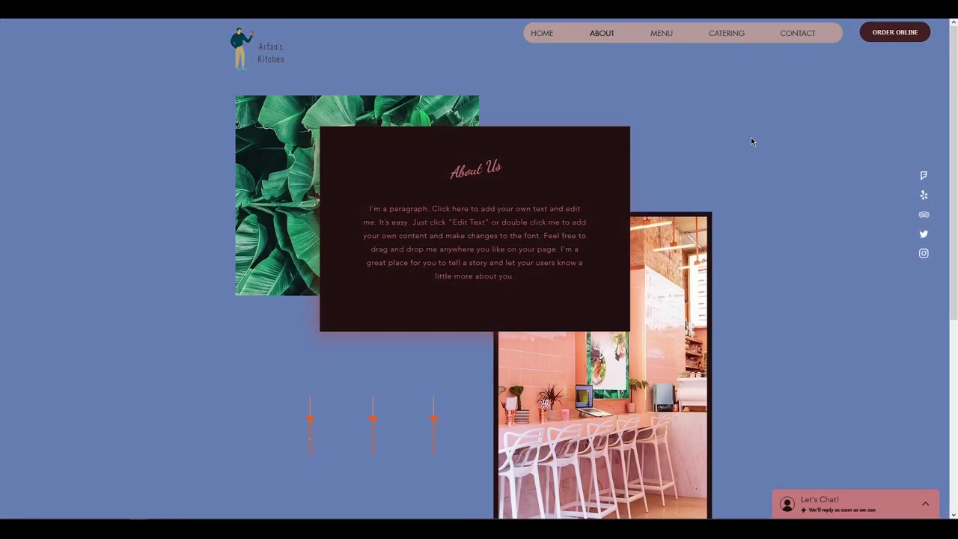
scroll(750, 142, down, 4)
scroll(748, 139, up, 4)
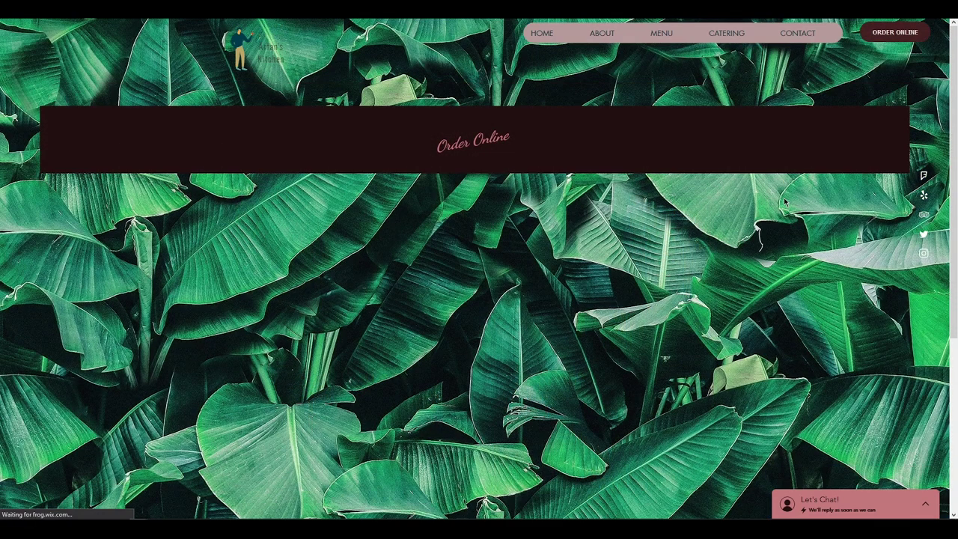
Look over the Order Online page's dish list and view the order details of the Our Poke dish.
scroll(549, 175, down, 3)
scroll(549, 177, down, 1)
scroll(549, 177, up, 3)
scroll(732, 310, down, 1)
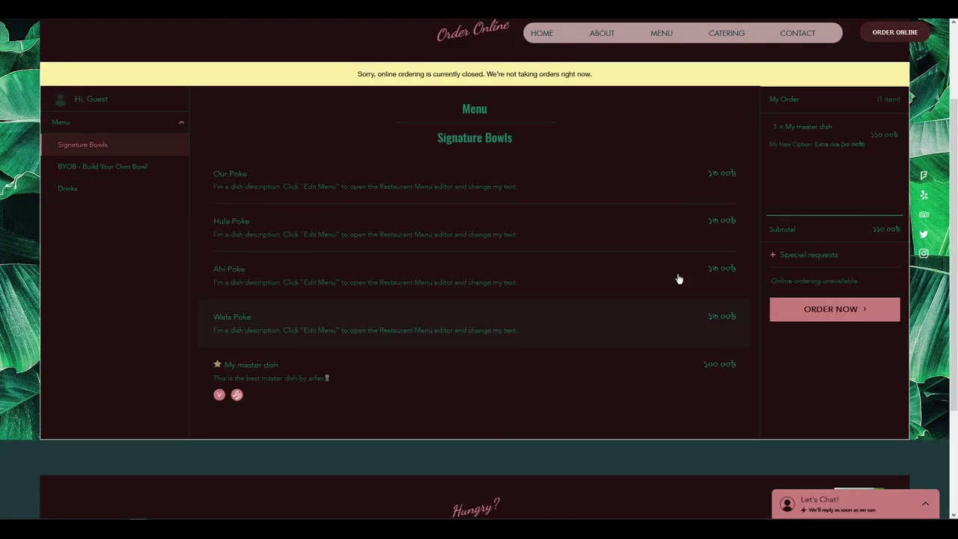
click(280, 186)
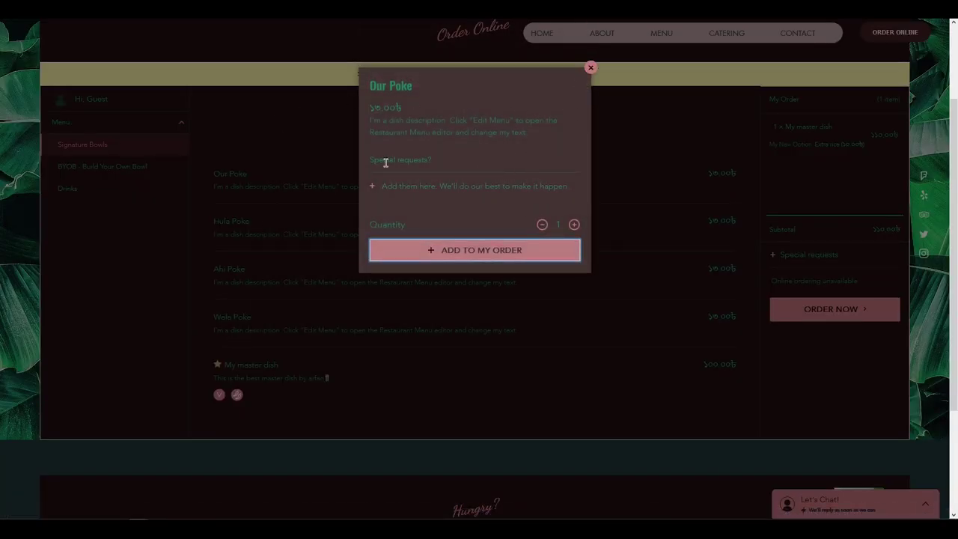
click(590, 68)
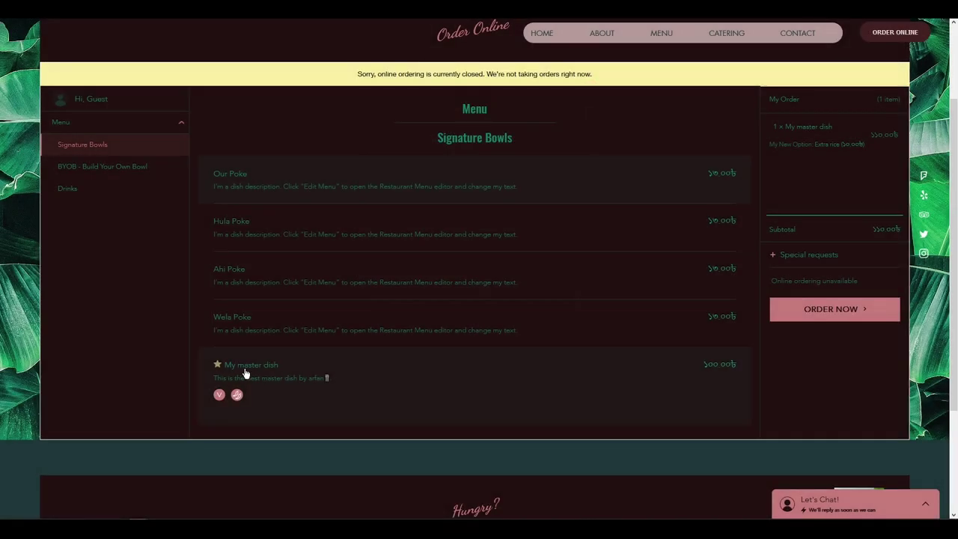
Add one My master dish with the Extra rice option to the online order.
click(198, 385)
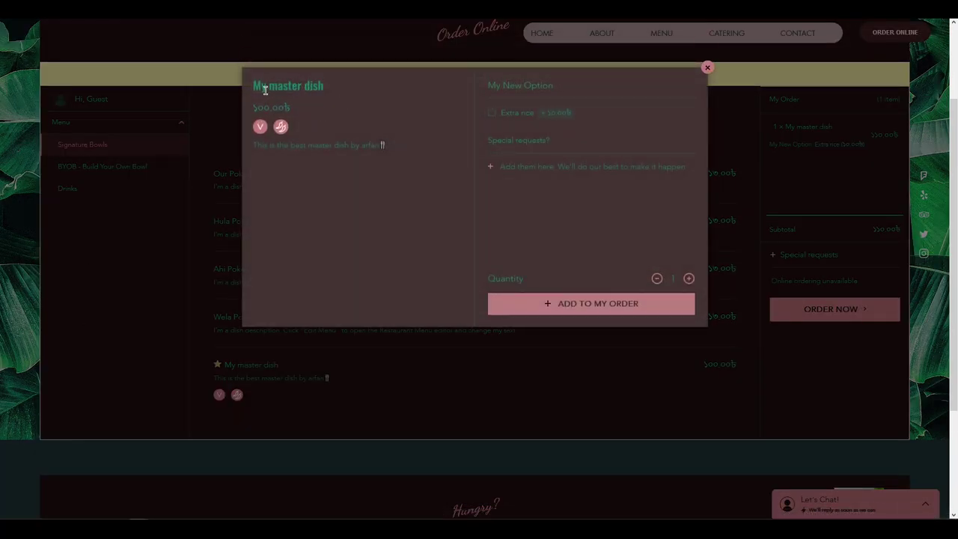
click(493, 113)
click(603, 304)
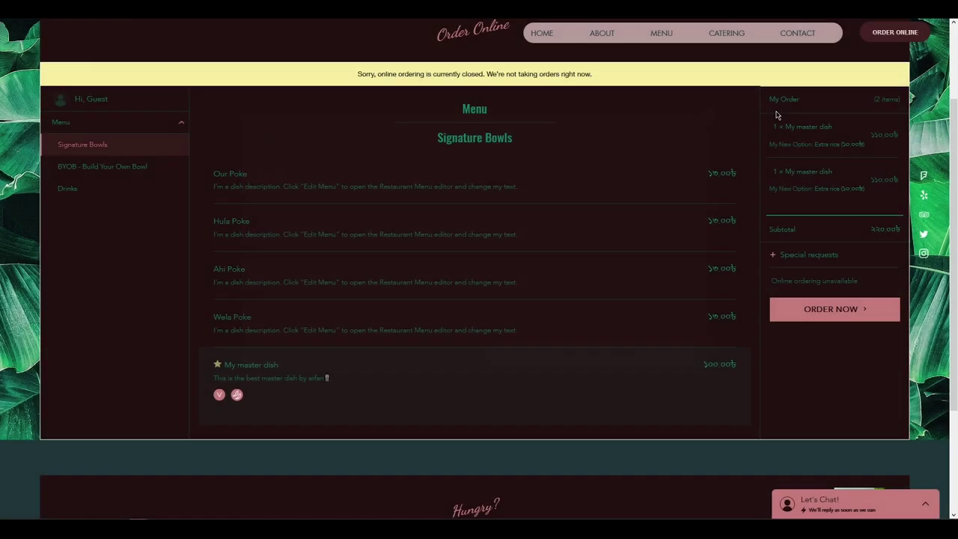
scroll(601, 334, up, 2)
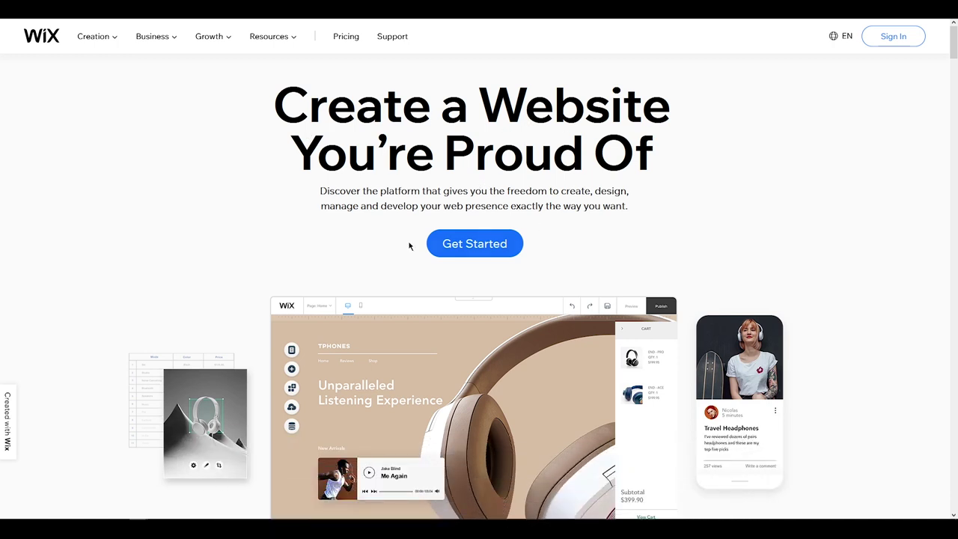
Get started on the Wix home page and open the sign-up form for a new account.
click(507, 249)
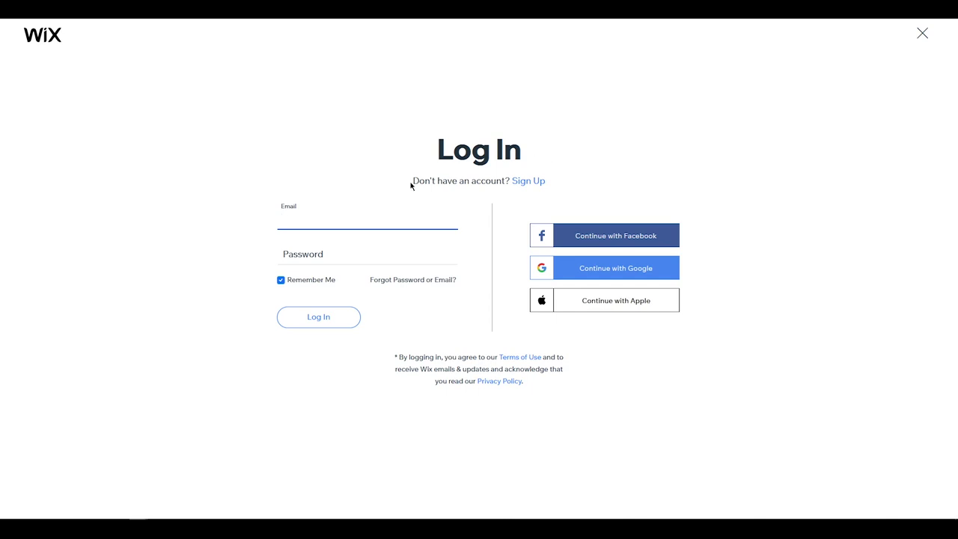
click(536, 182)
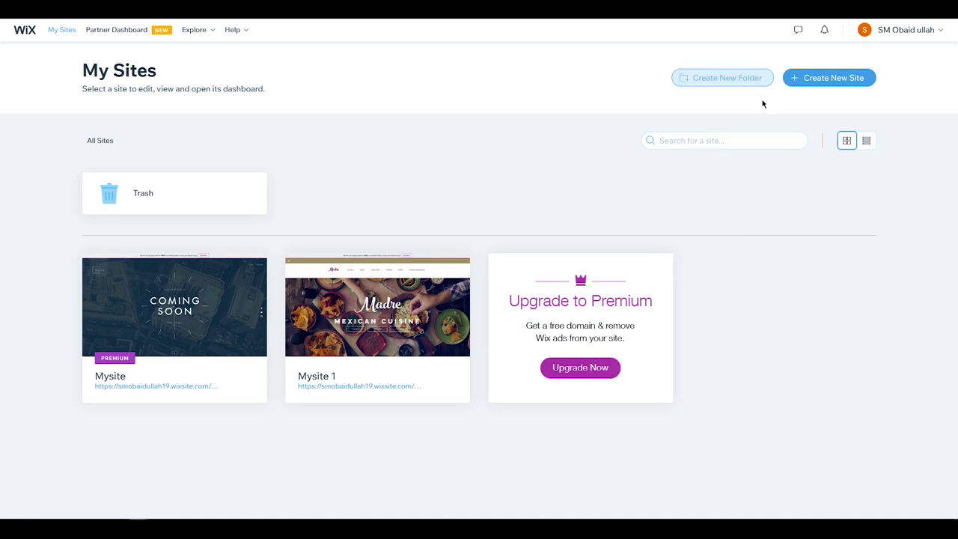
Create a new Restaurants & Food site on the Wix platform and choose to build it from an Editor template.
click(812, 86)
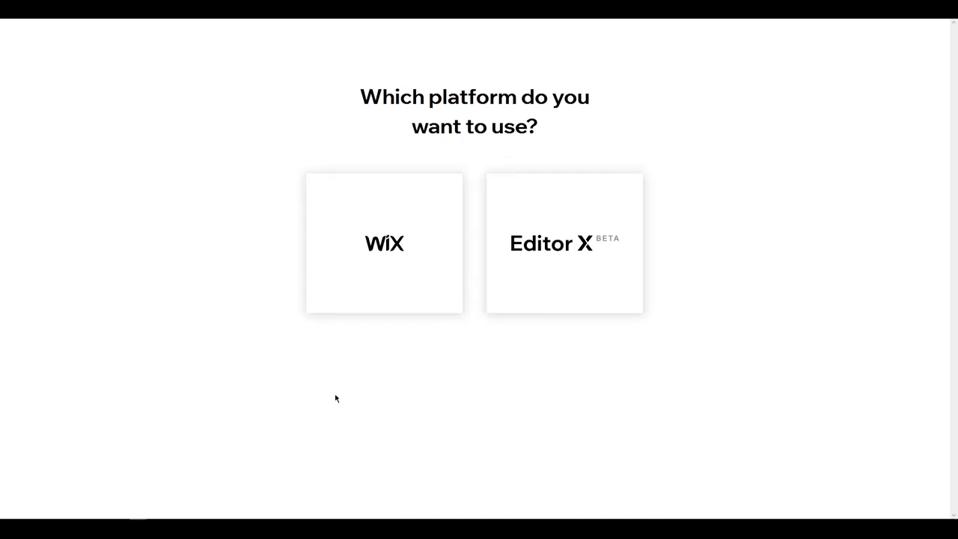
click(404, 276)
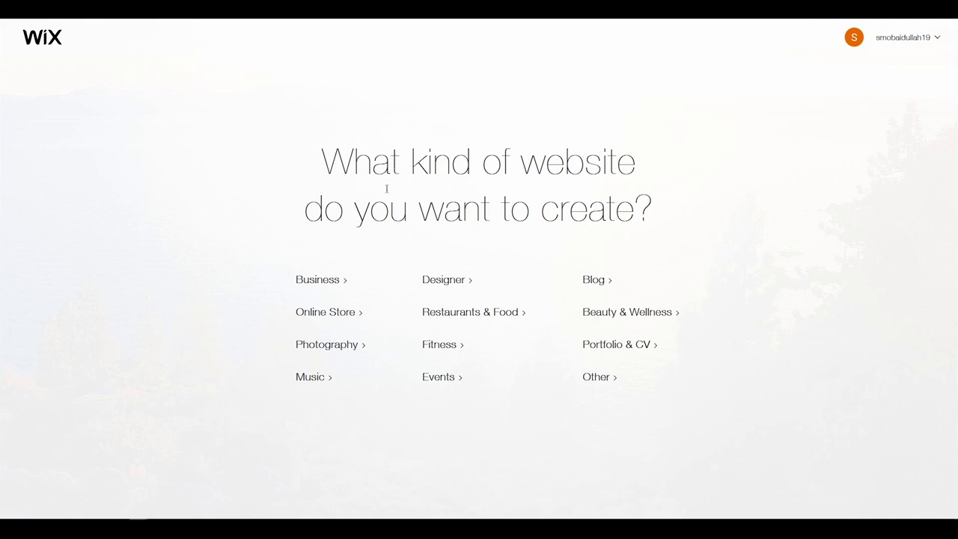
click(462, 315)
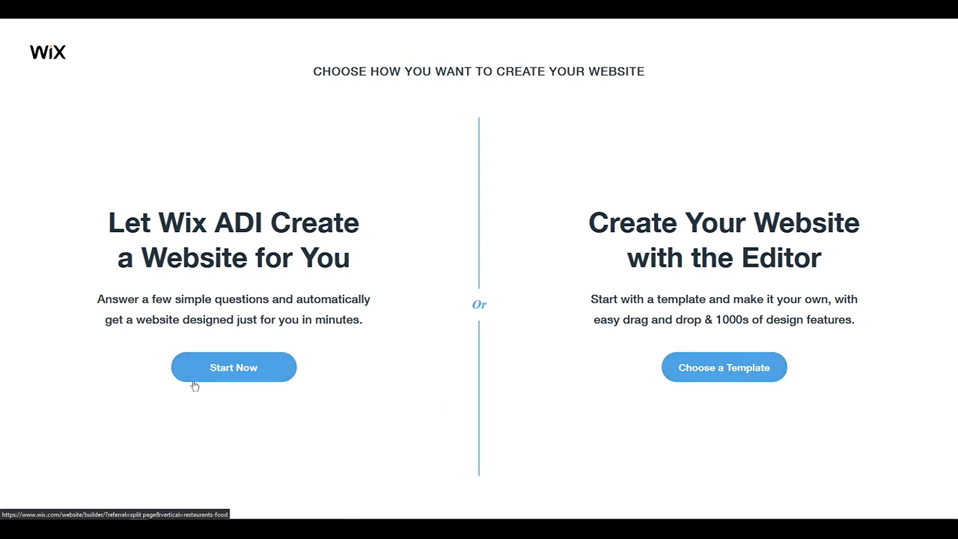
click(225, 380)
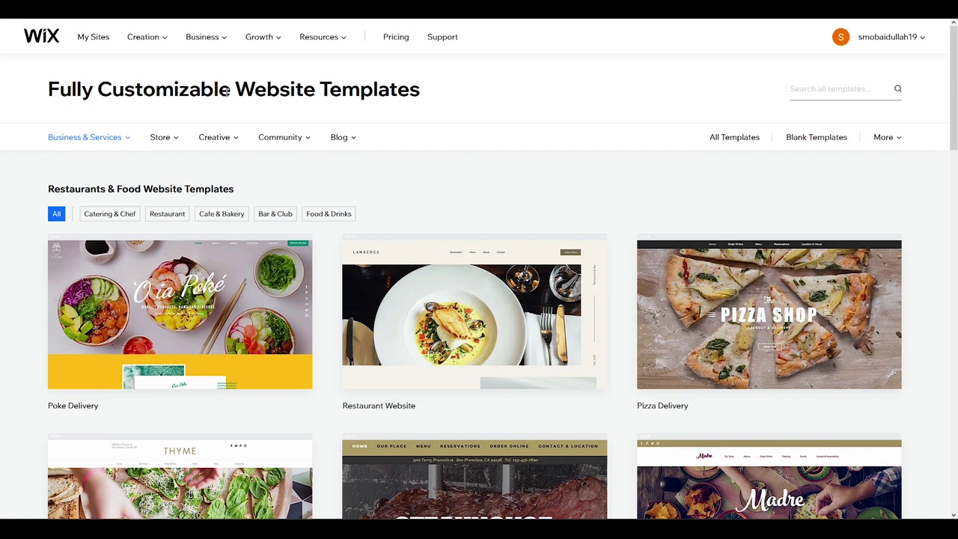
Browse the first page of Restaurants & Food website templates for a suitable design, such as Poke Delivery.
scroll(557, 208, down, 10)
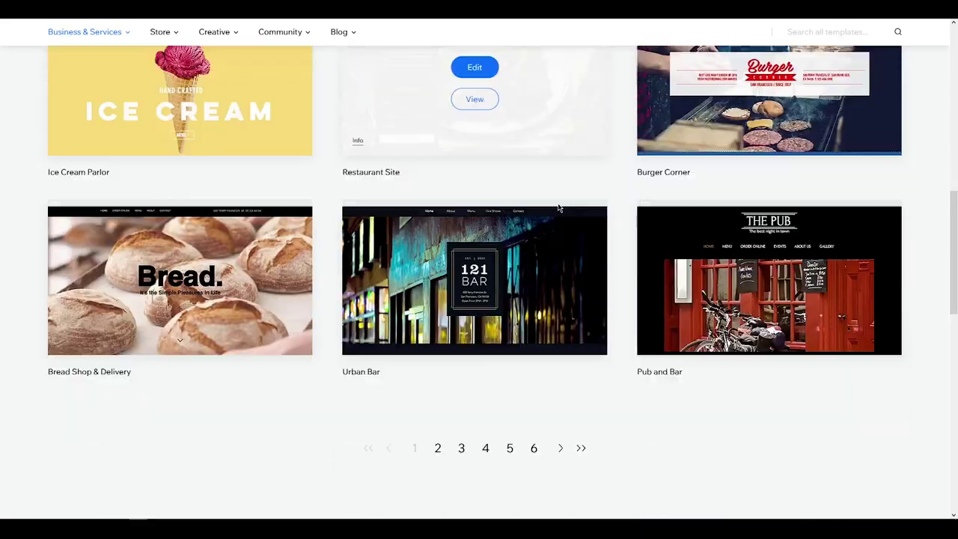
scroll(558, 207, down, 1)
scroll(617, 294, up, 11)
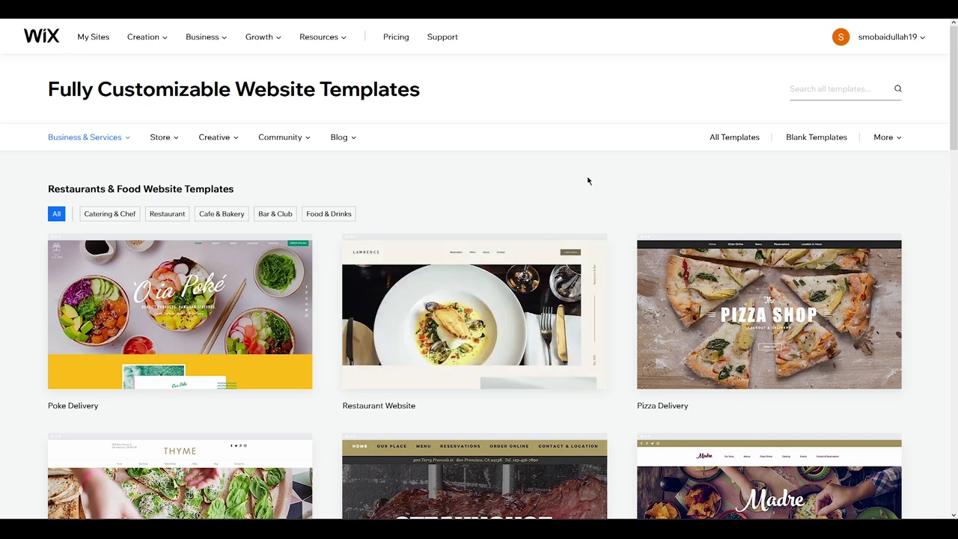
scroll(627, 314, down, 3)
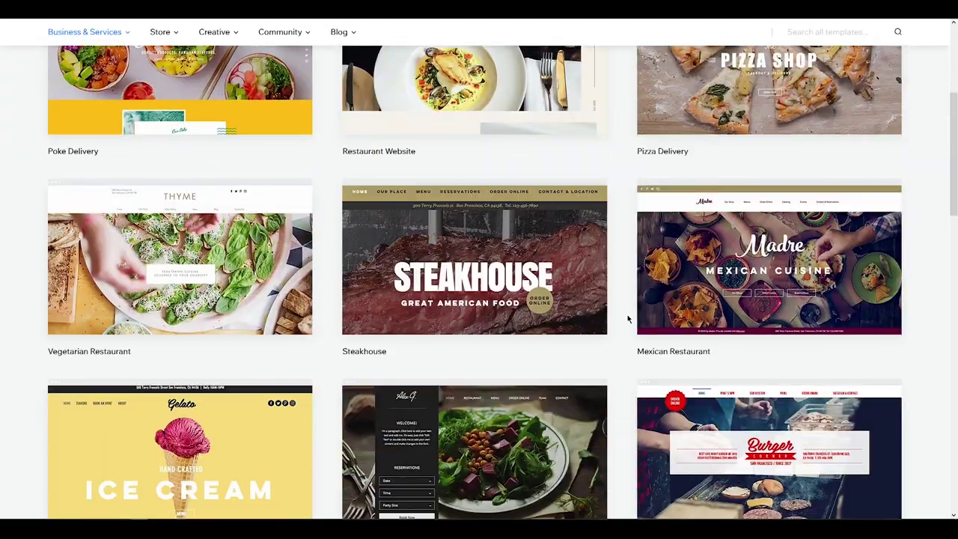
scroll(627, 317, down, 3)
scroll(629, 319, down, 3)
scroll(629, 319, up, 9)
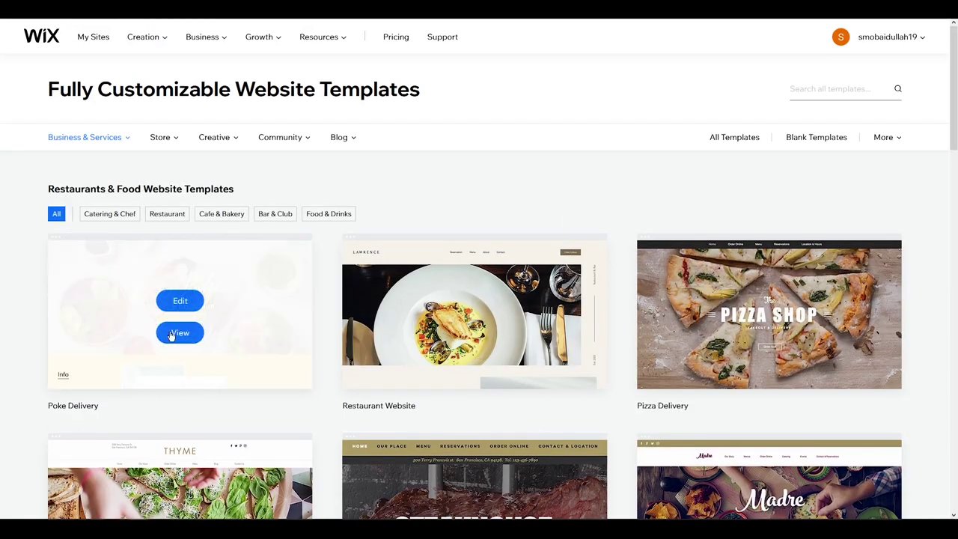
mouse_move(105, 321)
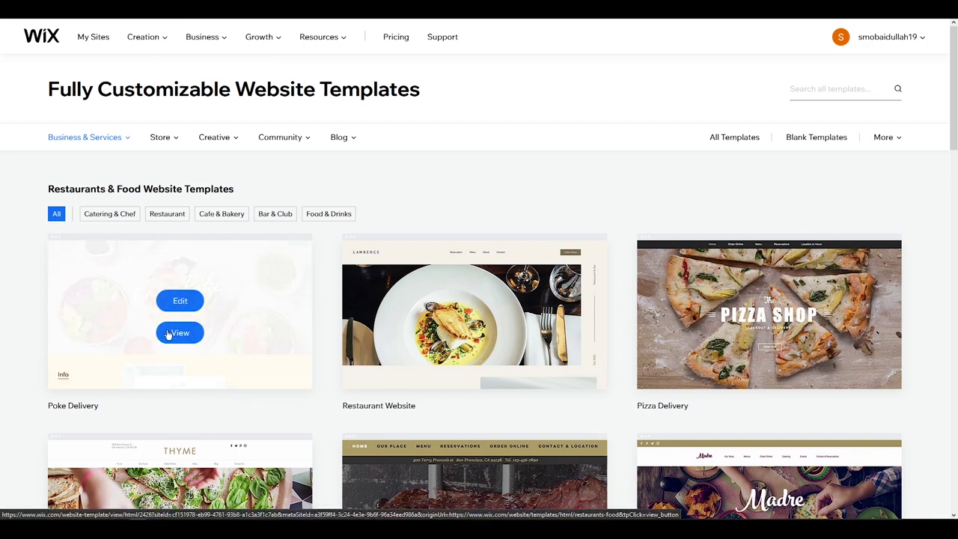
Open the Poke Delivery template for editing and review the pages in its site menu.
click(180, 302)
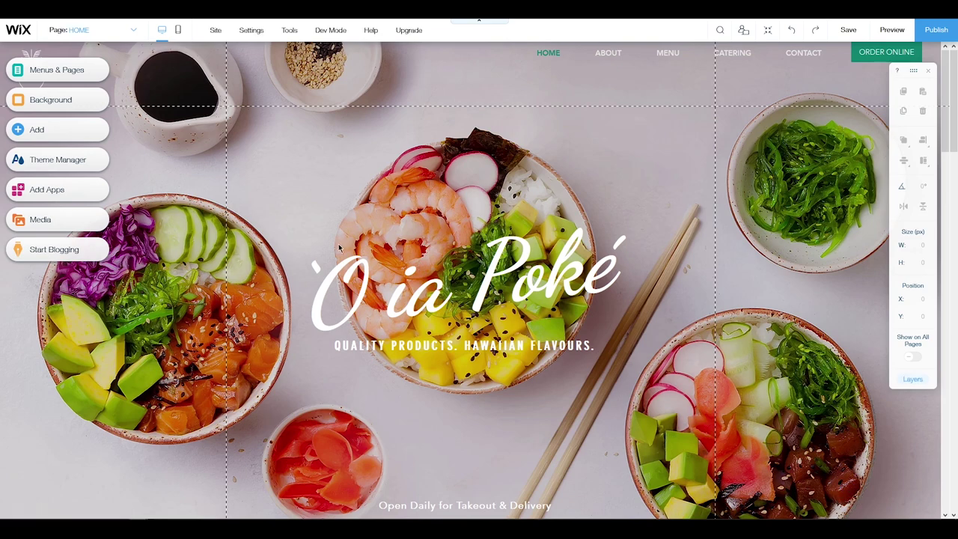
scroll(339, 247, down, 3)
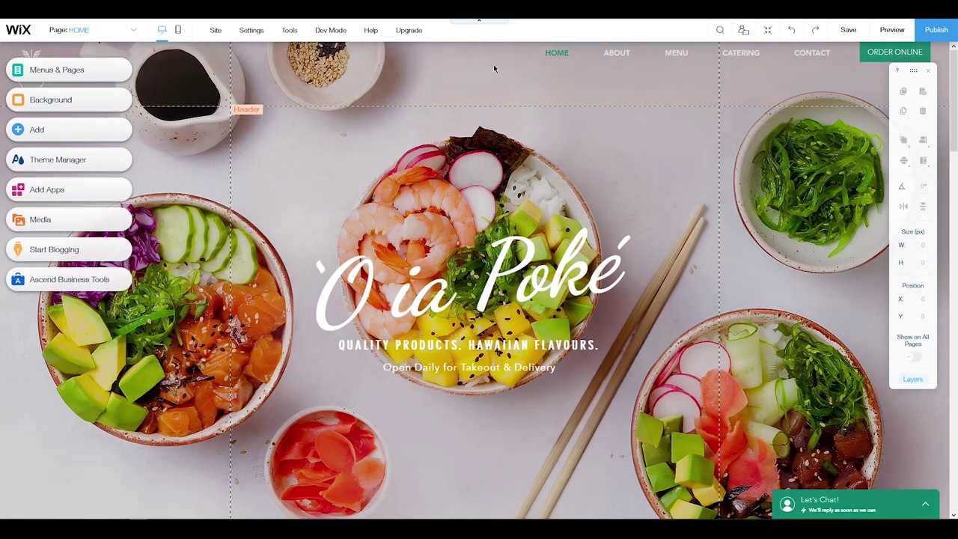
click(56, 72)
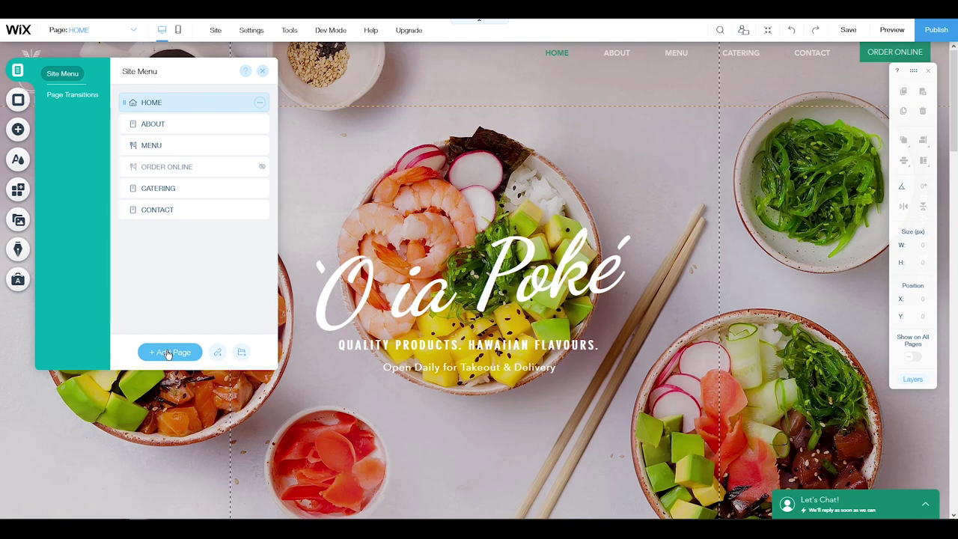
click(265, 71)
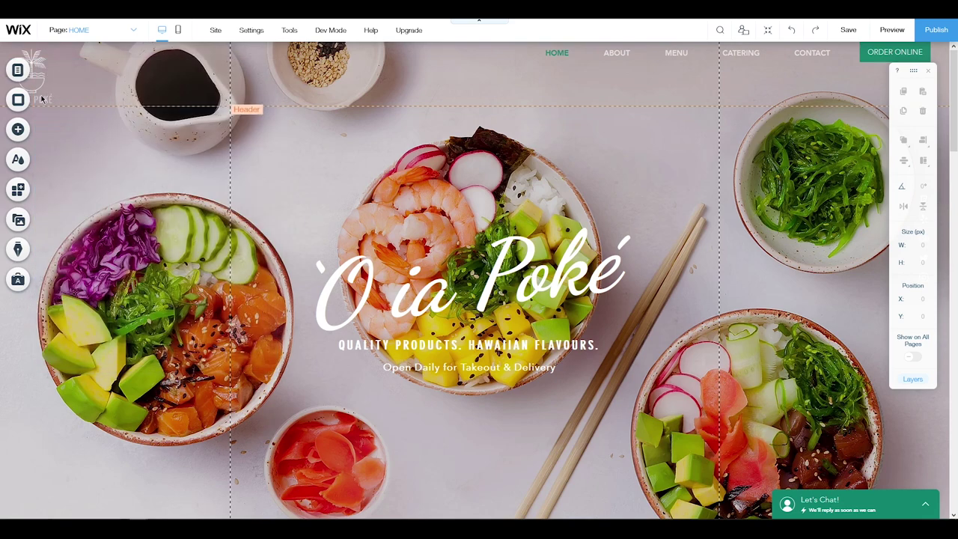
Review the page background options and look over the home page's sections down to the footer.
click(18, 104)
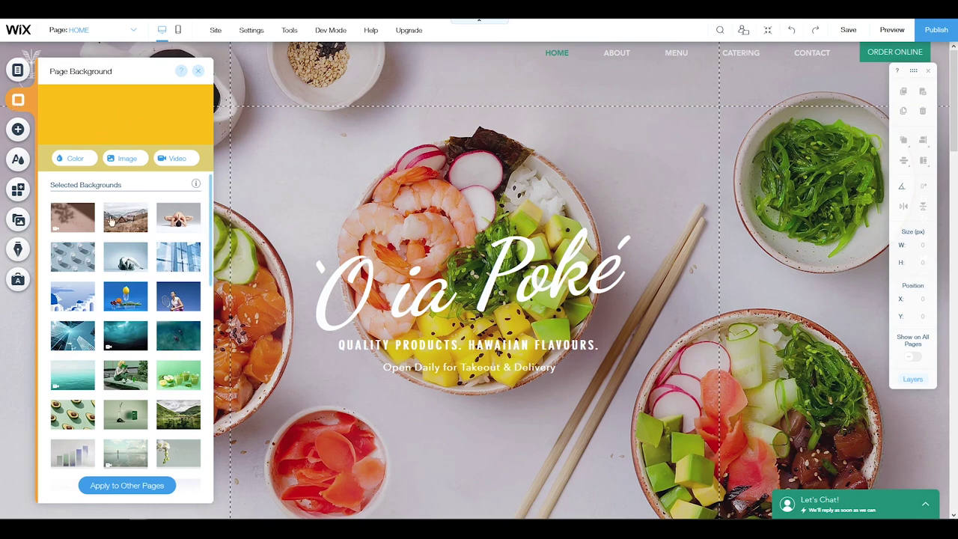
scroll(590, 266, down, 4)
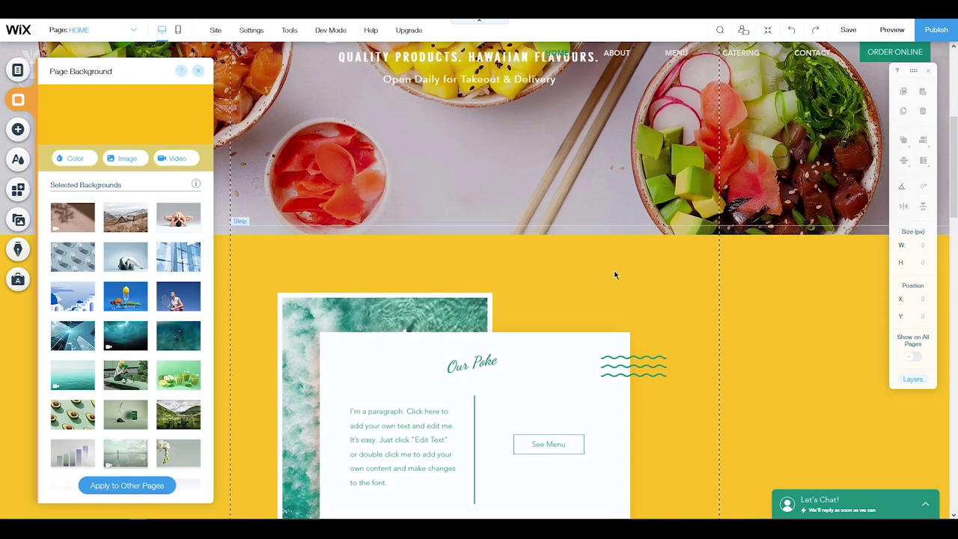
scroll(610, 275, down, 12)
scroll(616, 275, down, 5)
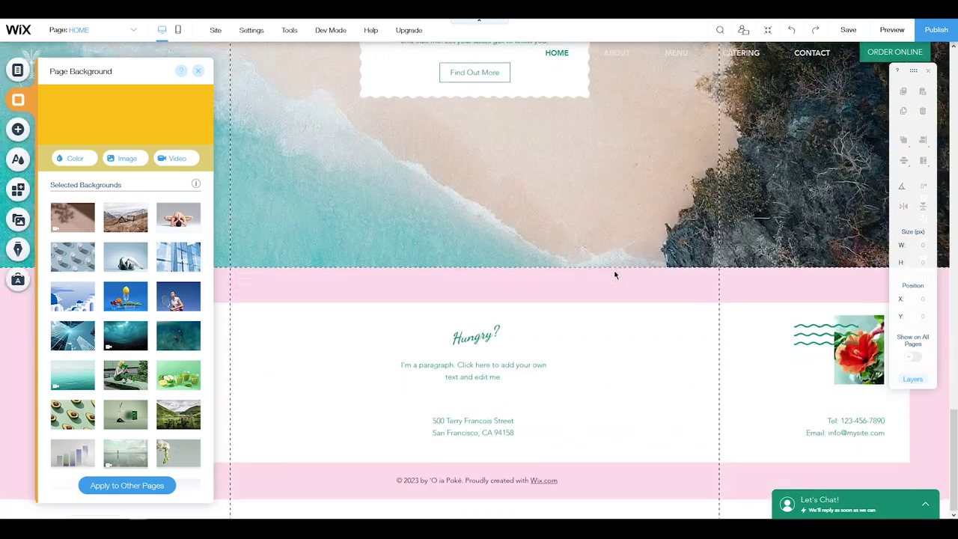
scroll(643, 214, up, 14)
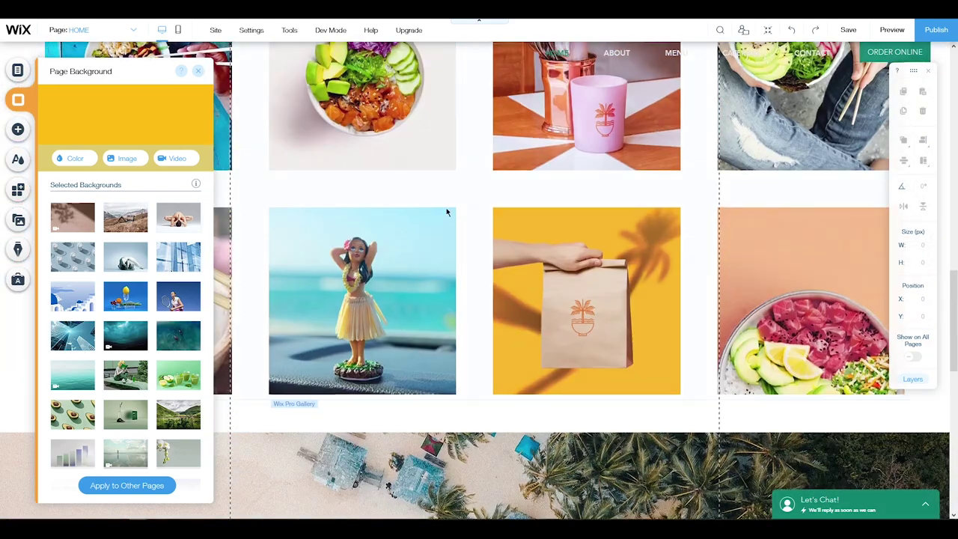
scroll(510, 187, up, 4)
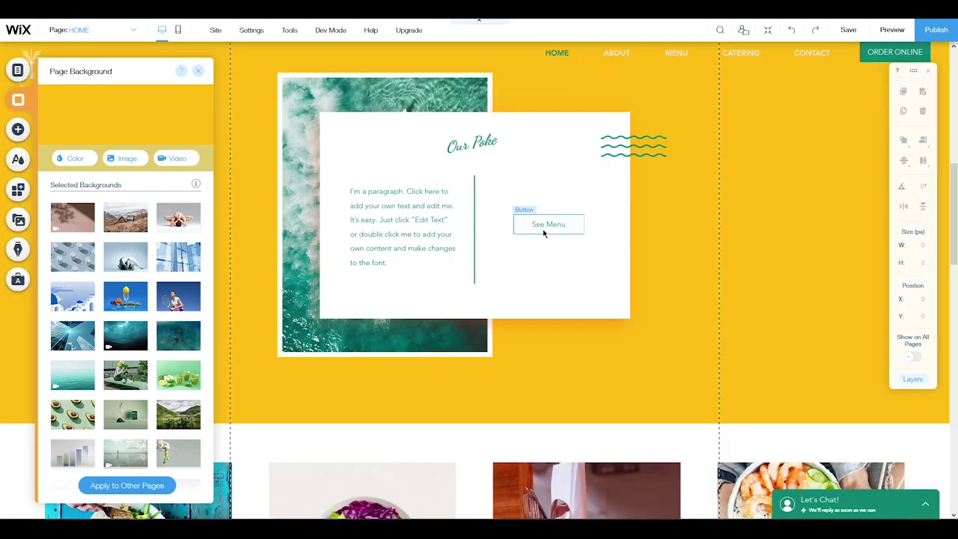
Examine the elements that can be added to the page, such as strips, text, images, buttons, bookings and saved designs.
click(18, 130)
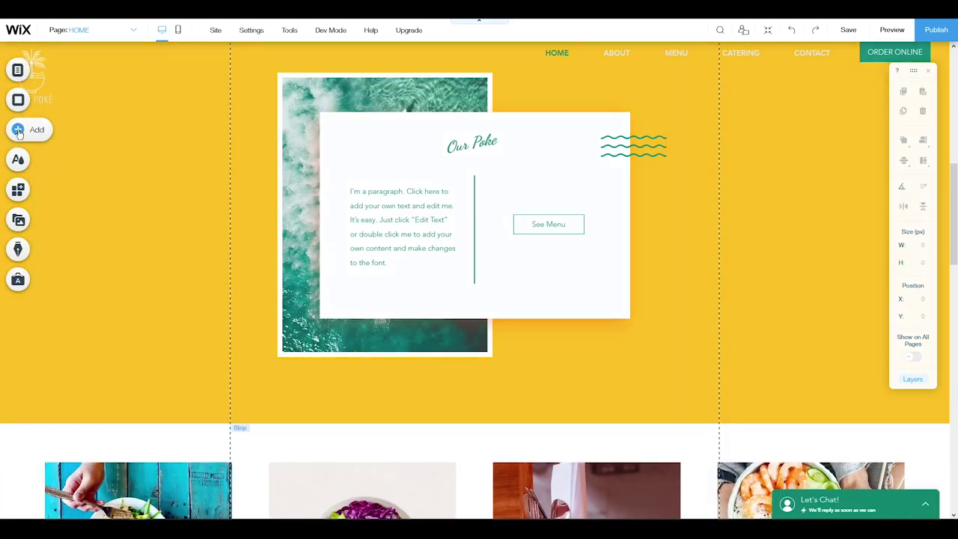
click(19, 130)
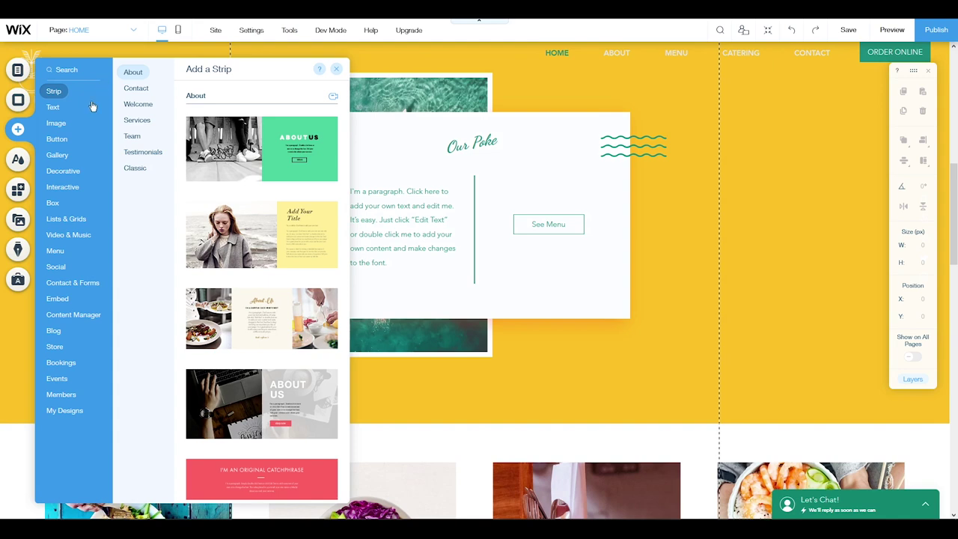
click(62, 110)
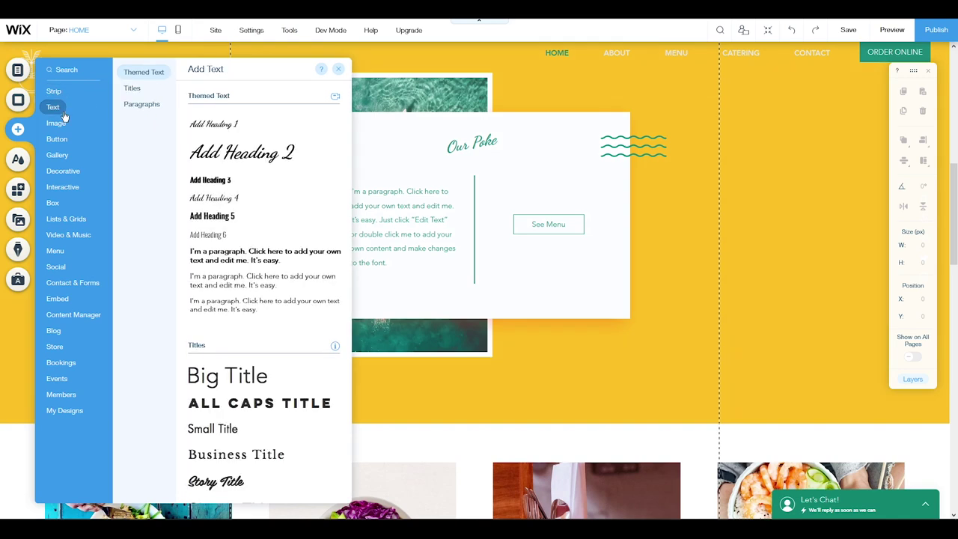
click(58, 124)
click(60, 140)
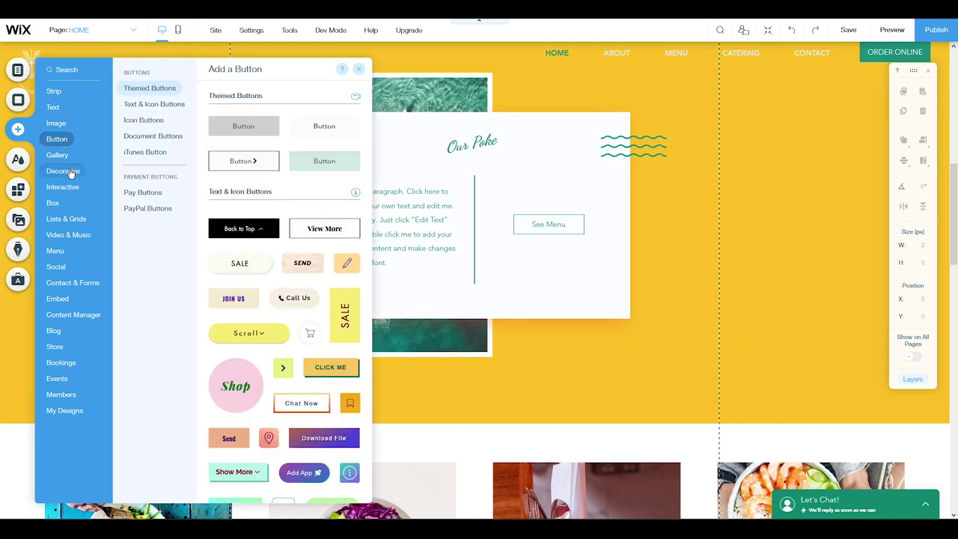
mouse_move(58, 417)
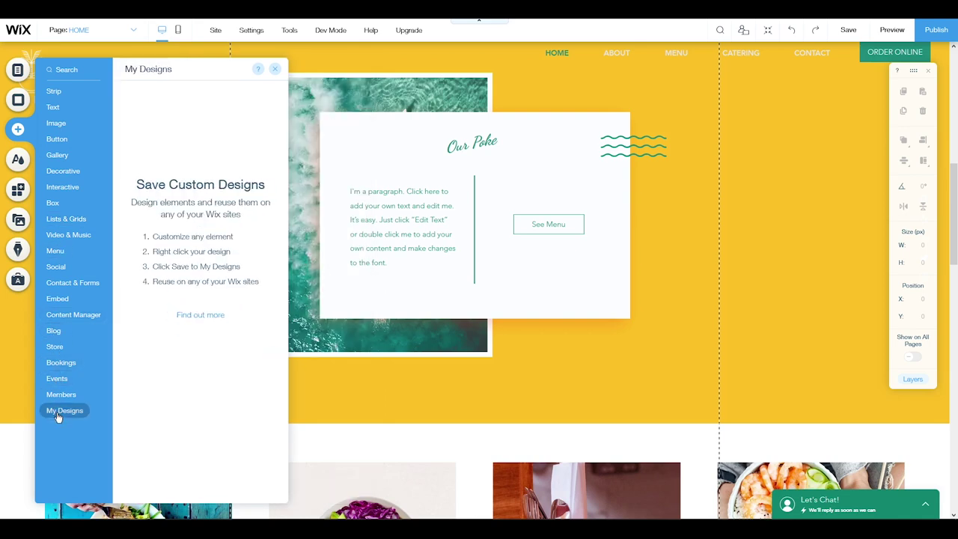
mouse_move(66, 146)
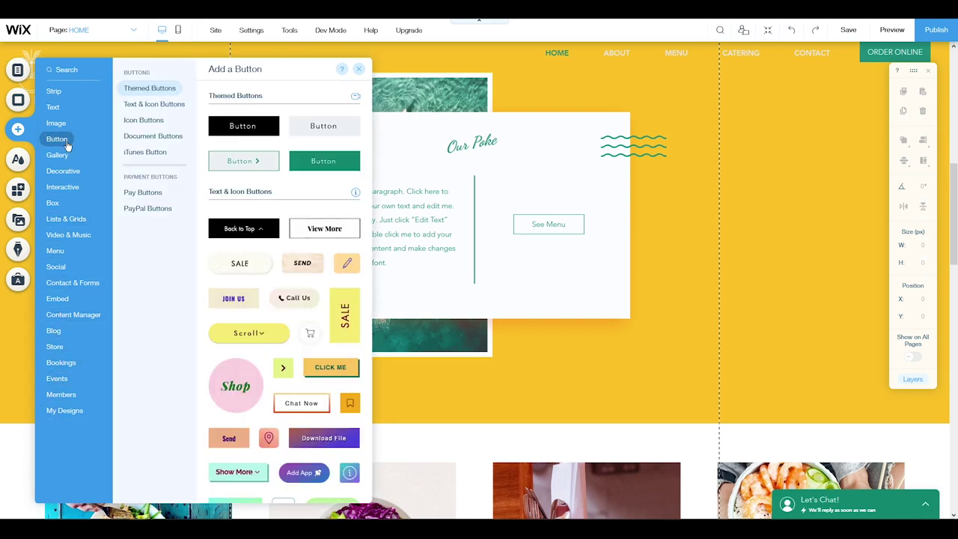
mouse_move(68, 364)
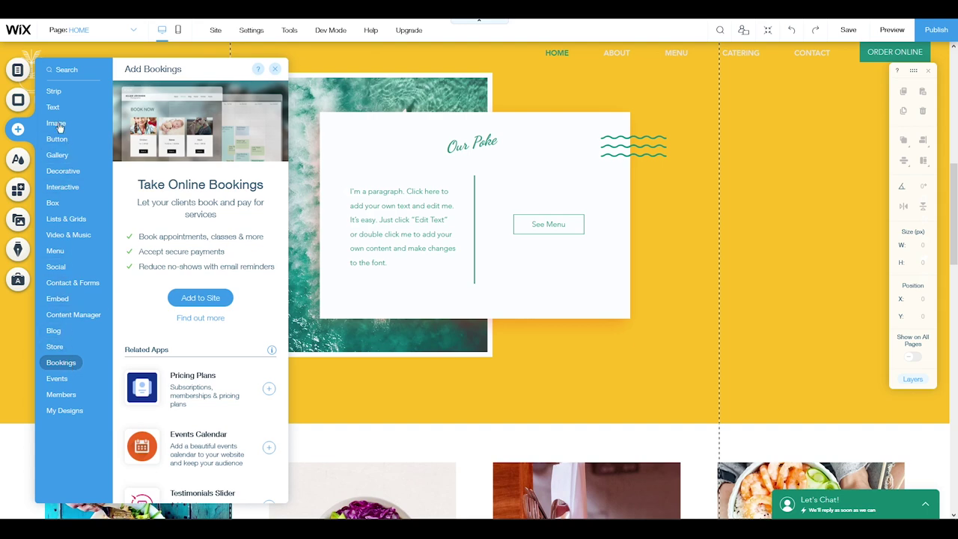
mouse_move(54, 90)
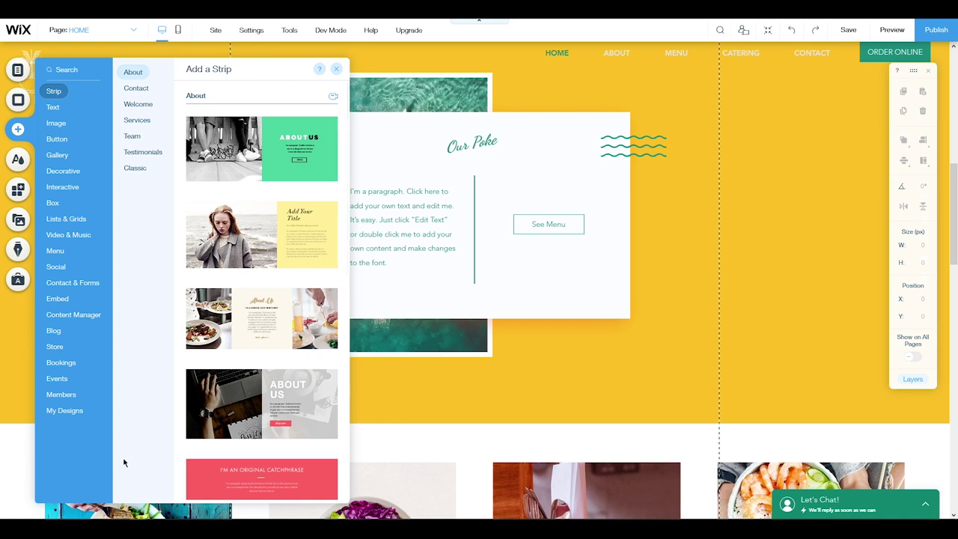
click(21, 343)
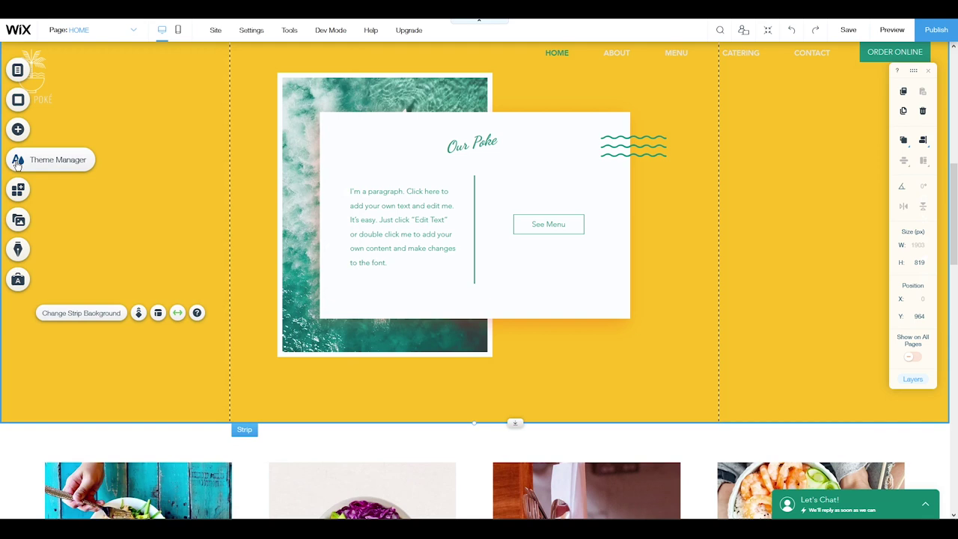
Preview several featured color themes on the home page from the site's color theme settings.
click(18, 162)
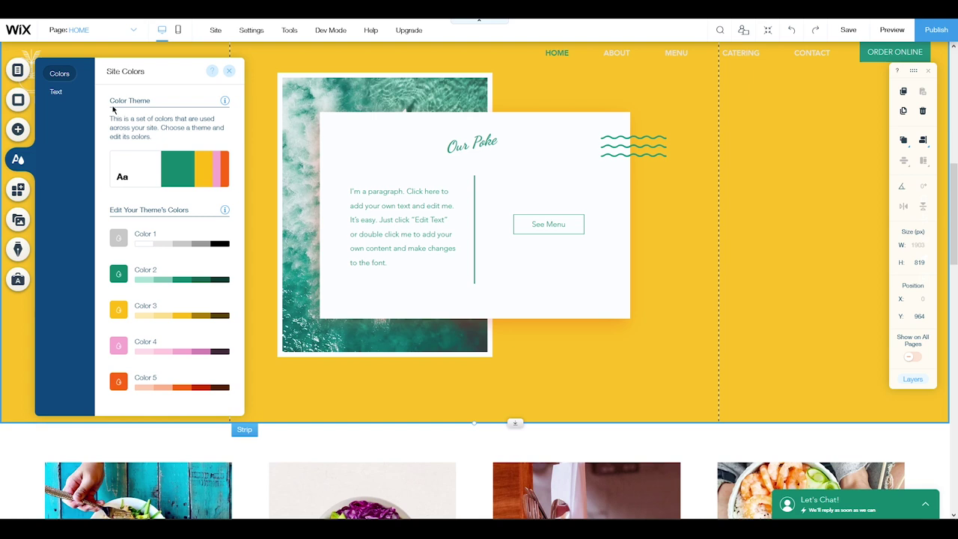
mouse_move(126, 182)
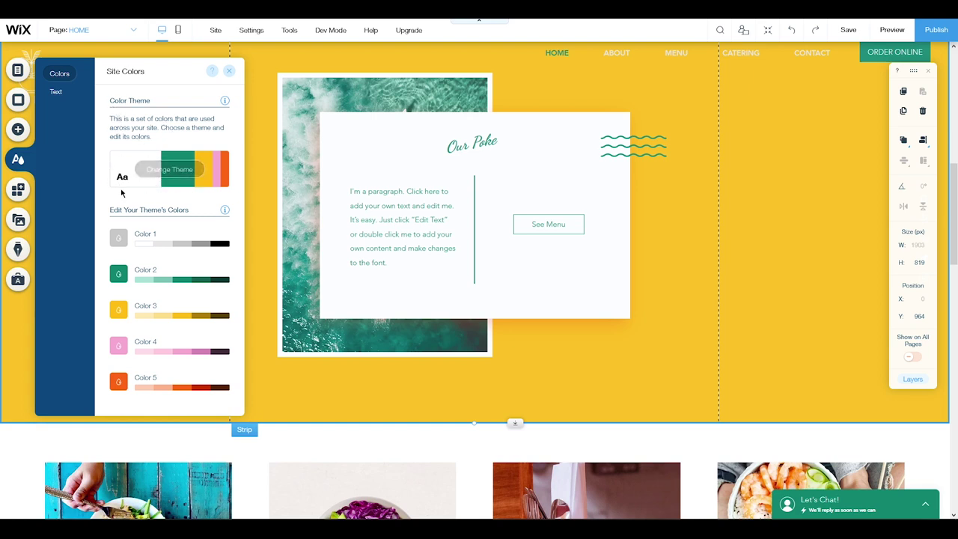
mouse_move(161, 172)
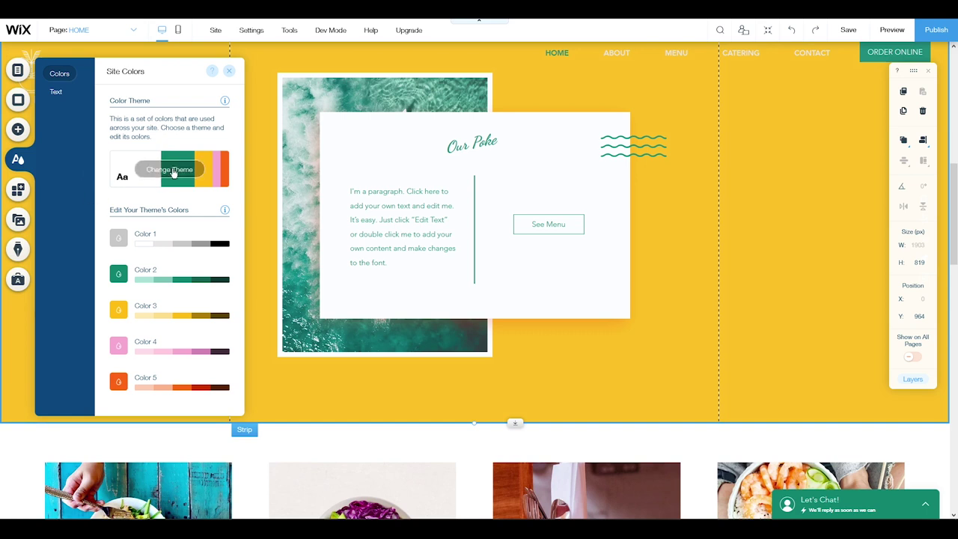
click(169, 170)
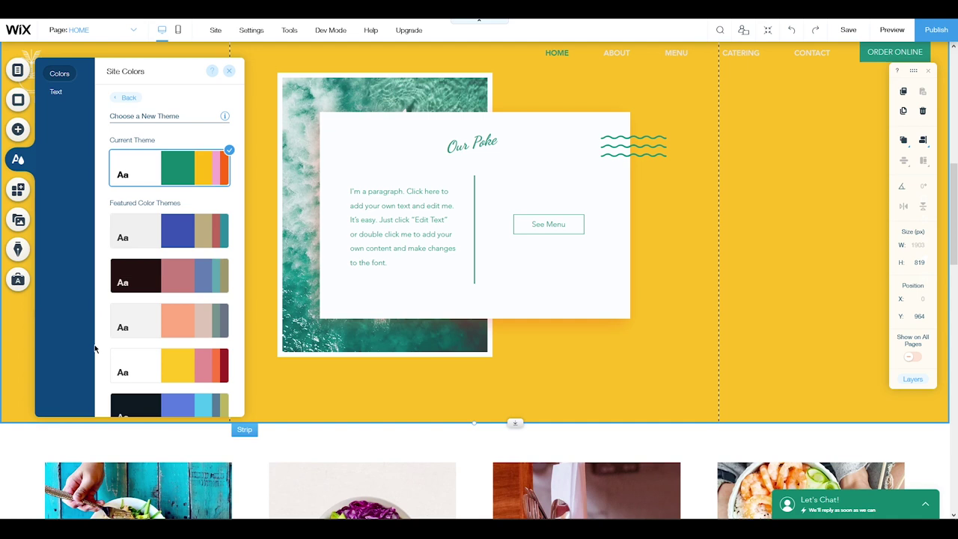
click(148, 280)
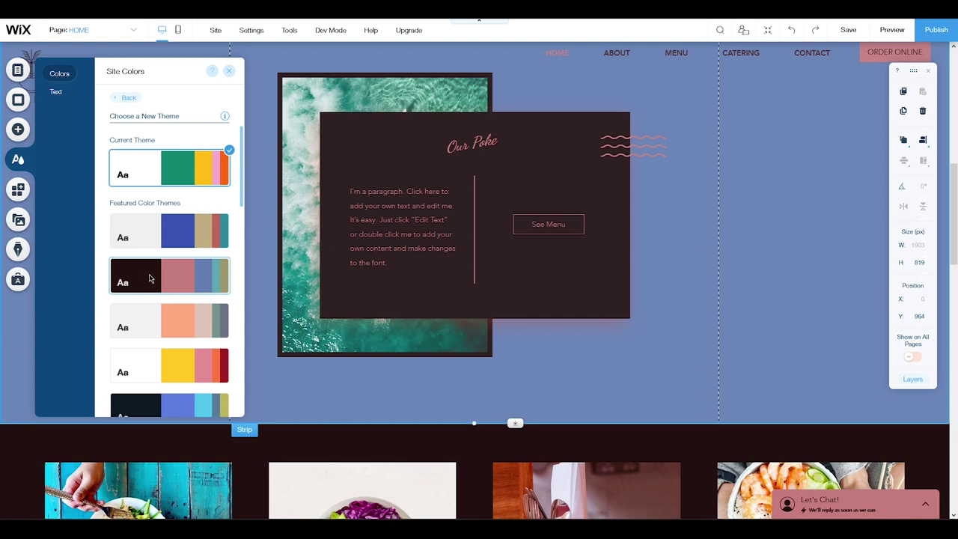
click(169, 322)
scroll(170, 327, down, 1)
scroll(168, 322, down, 2)
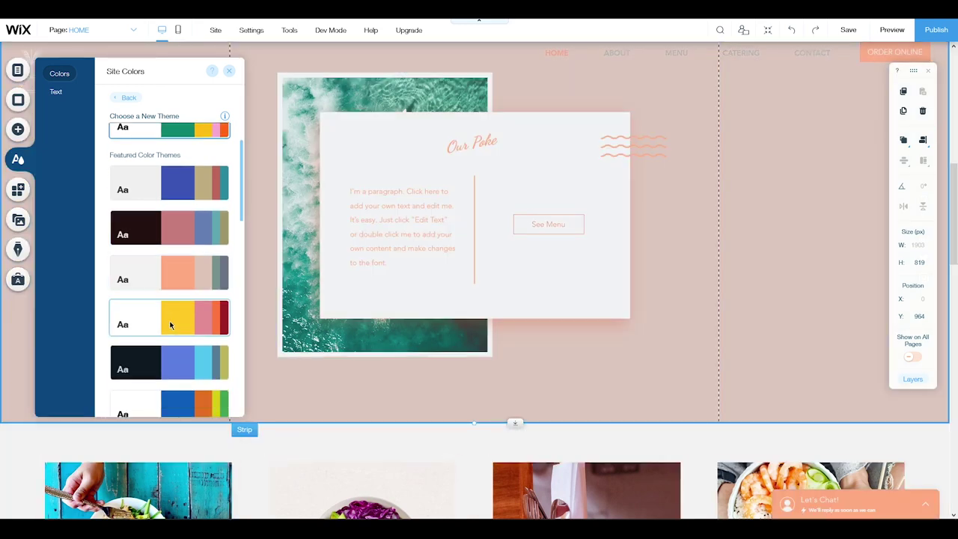
click(169, 320)
click(173, 363)
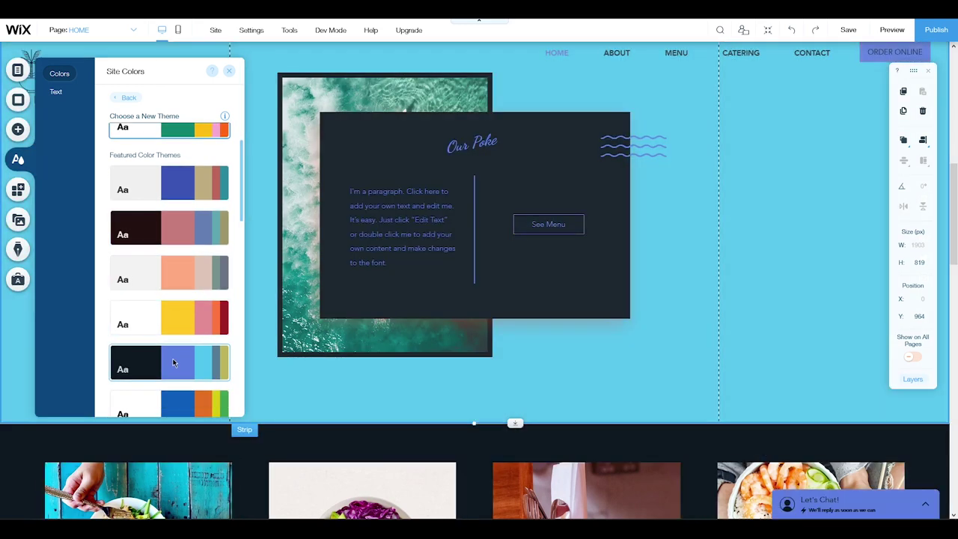
scroll(172, 363, down, 5)
click(173, 298)
scroll(172, 298, down, 2)
scroll(173, 298, down, 1)
click(172, 300)
click(172, 345)
scroll(171, 361, down, 3)
click(162, 305)
scroll(162, 304, up, 5)
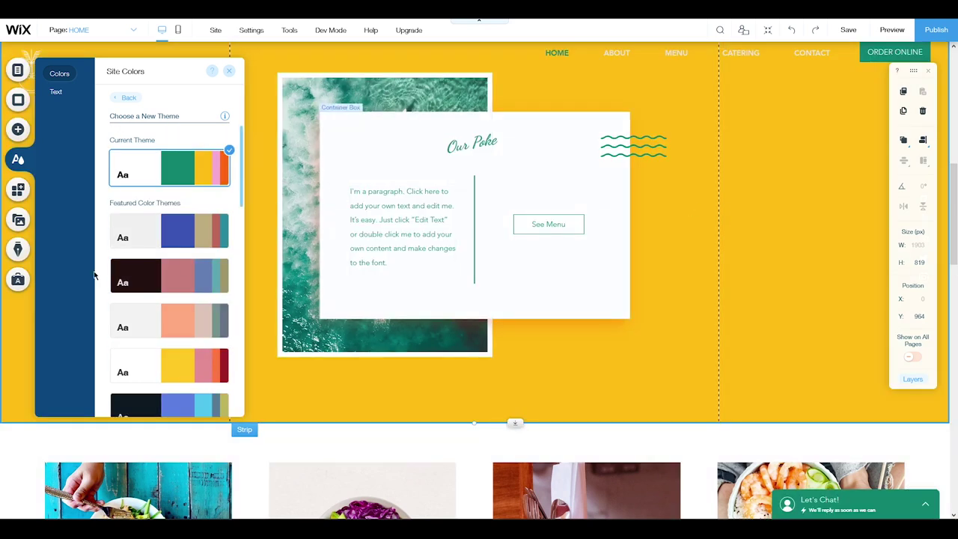
Look through the complete list of featured color themes available for the site.
scroll(97, 290, down, 5)
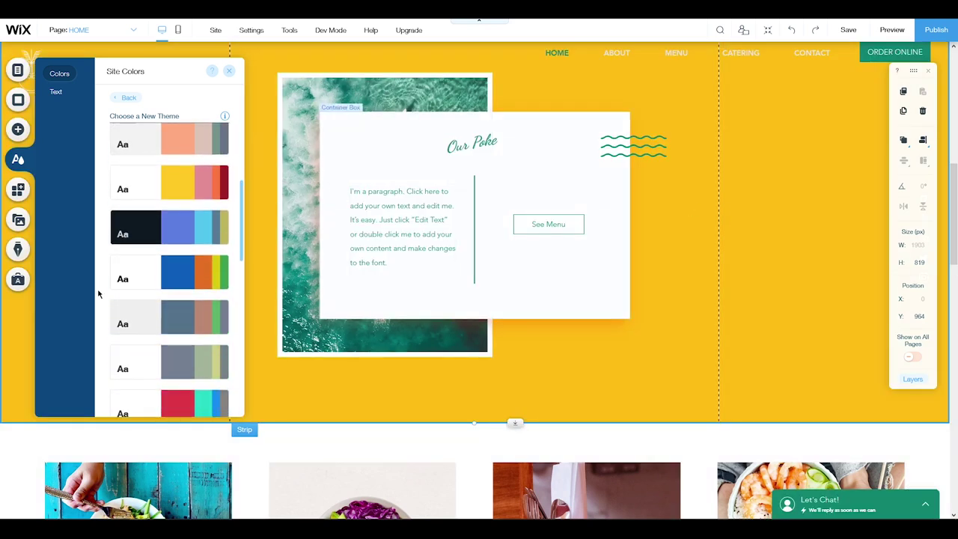
scroll(98, 292, up, 4)
scroll(99, 292, down, 3)
scroll(98, 292, up, 3)
scroll(98, 291, down, 4)
scroll(99, 291, down, 5)
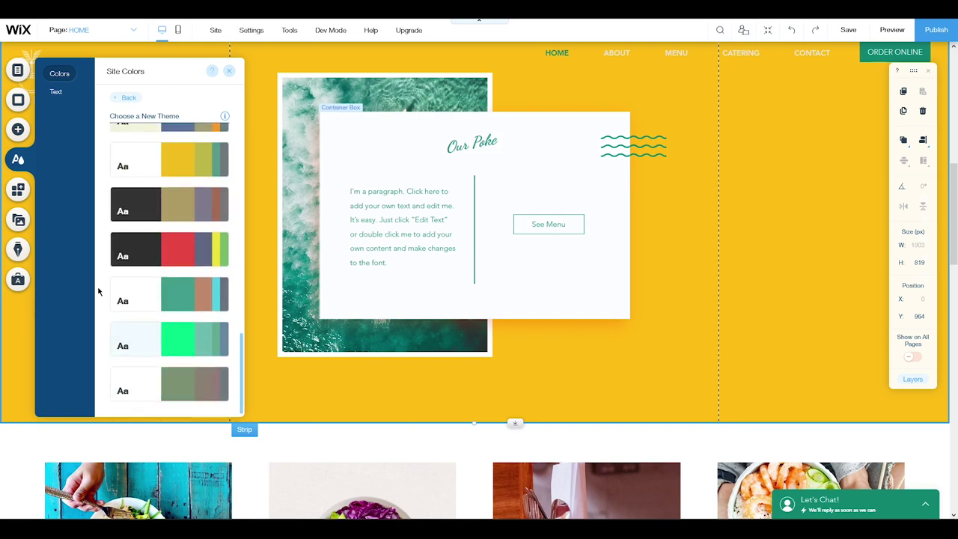
scroll(98, 292, up, 10)
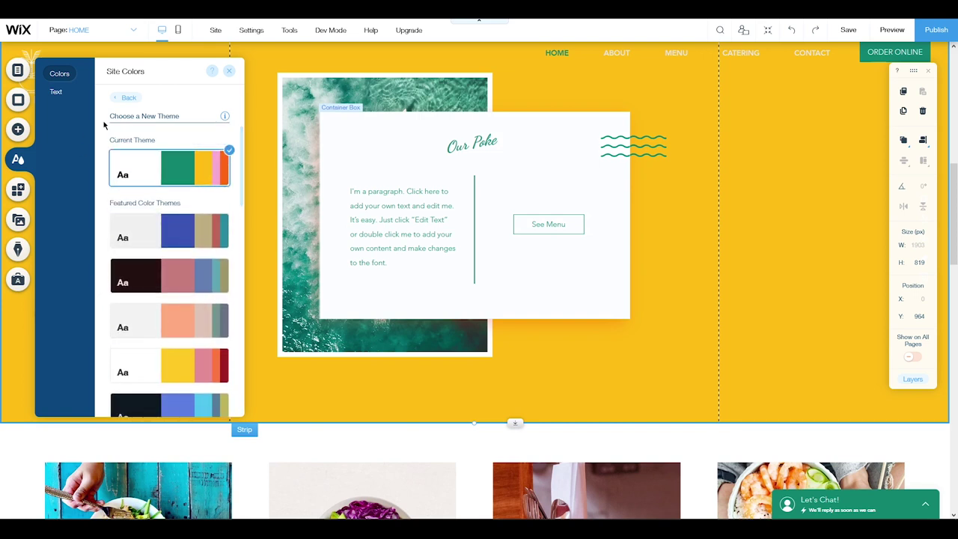
Return to the current theme's colors and inspect the color picker for Color 3.
click(126, 97)
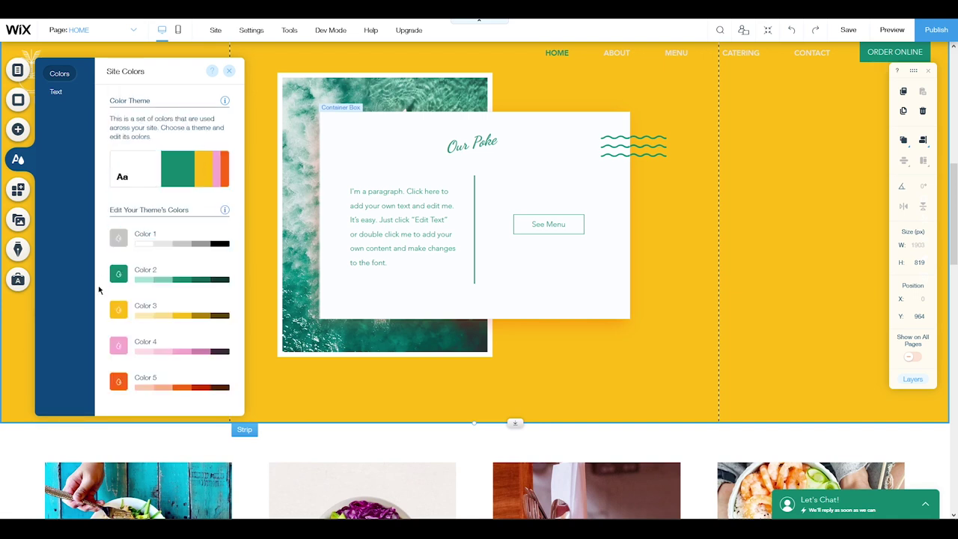
click(119, 309)
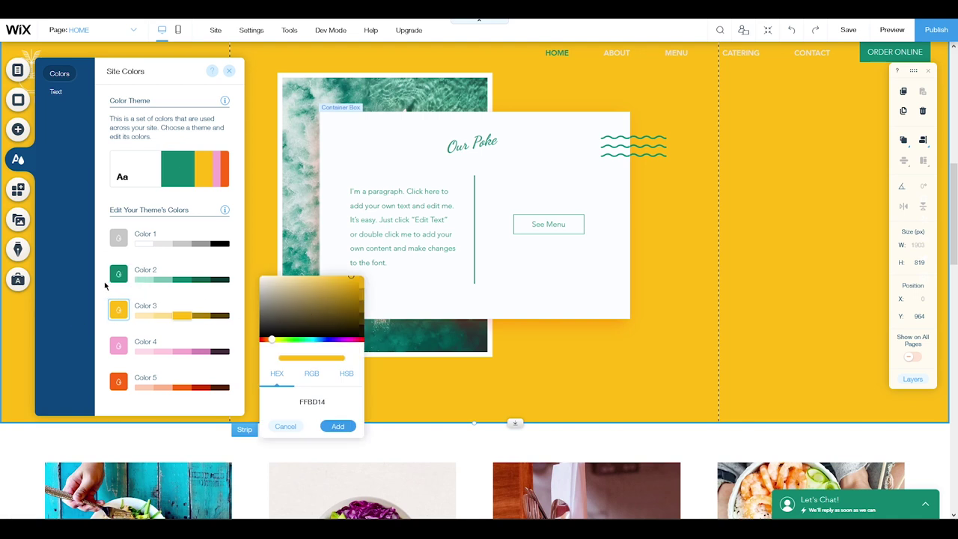
click(102, 281)
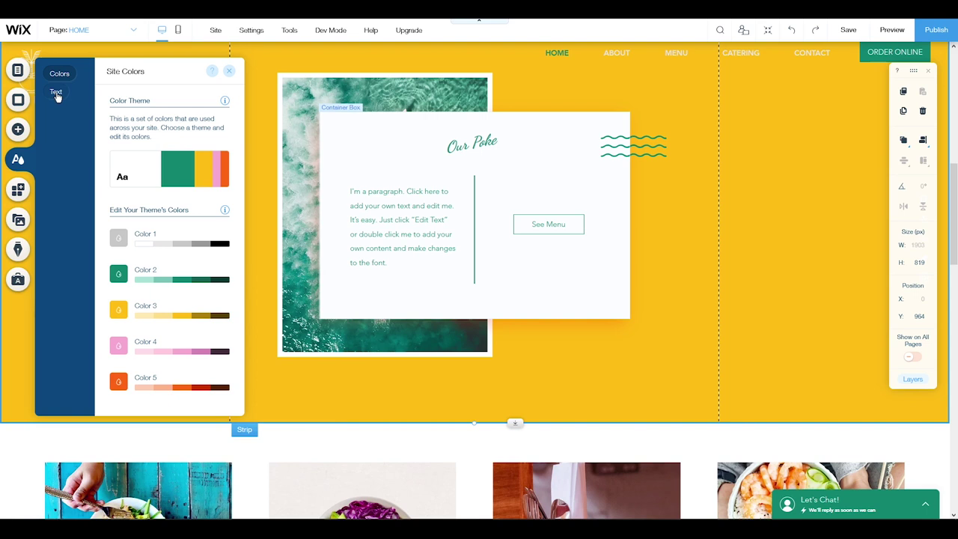
Review the site's text themes from Heading 1 through Paragraph 3.
click(56, 93)
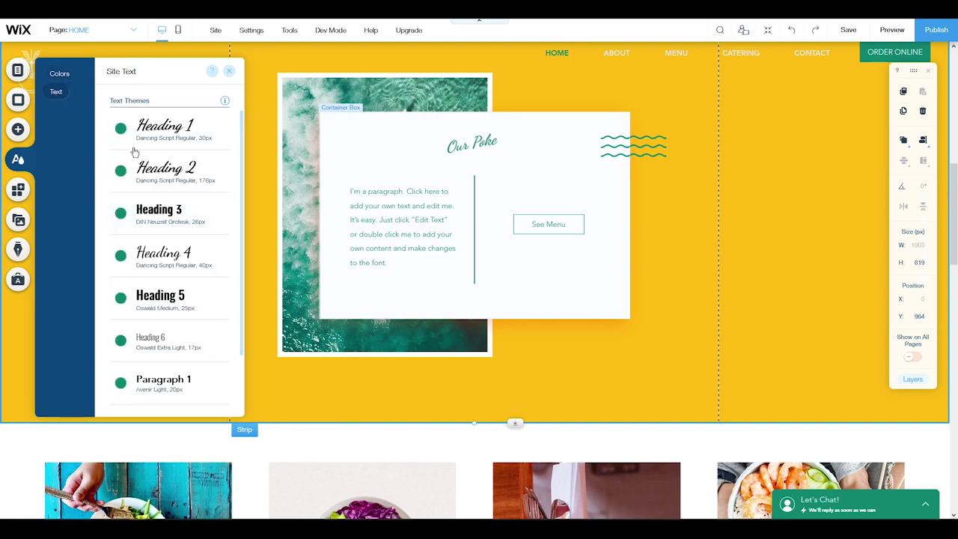
scroll(156, 341, down, 2)
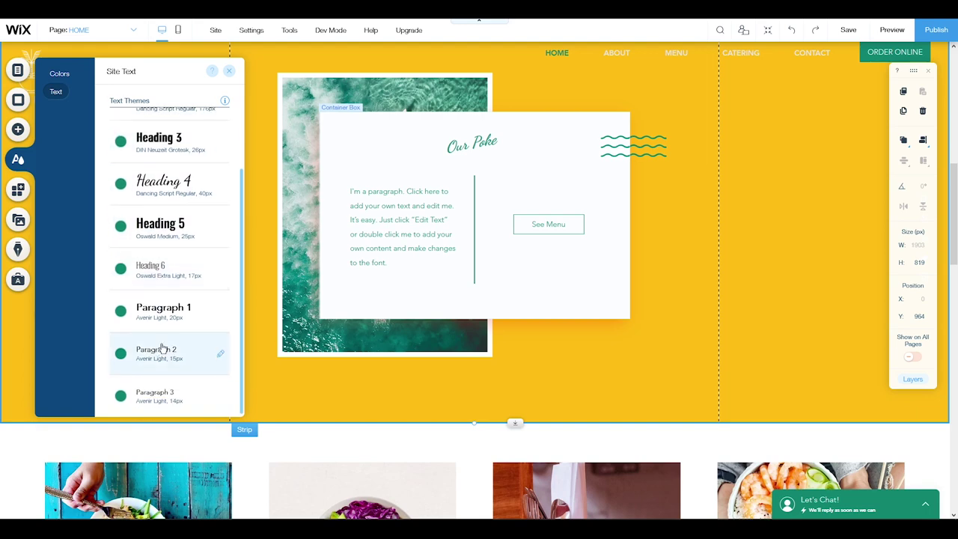
scroll(157, 344, up, 2)
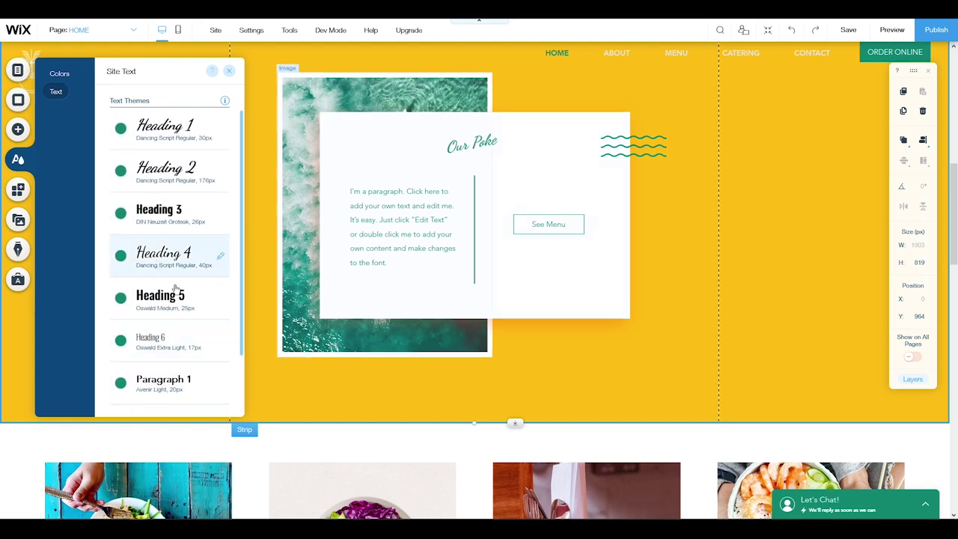
Inspect the Heading 1 text theme's settings and look through its list of available fonts.
mouse_move(187, 134)
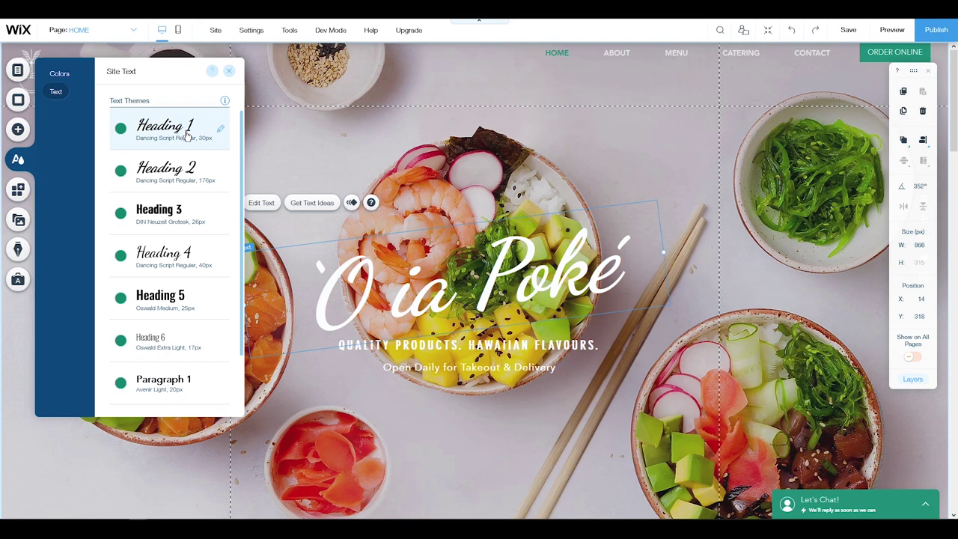
click(220, 129)
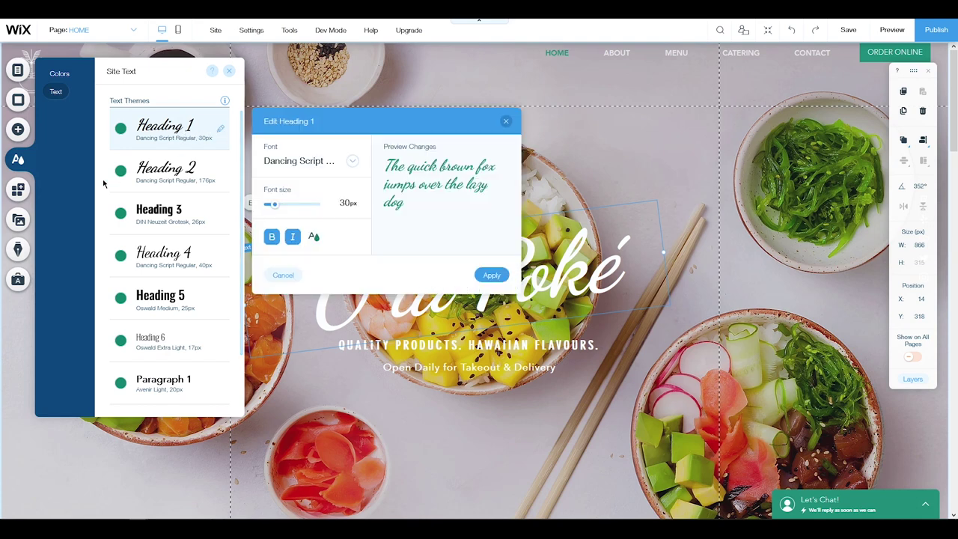
click(351, 162)
scroll(372, 336, down, 10)
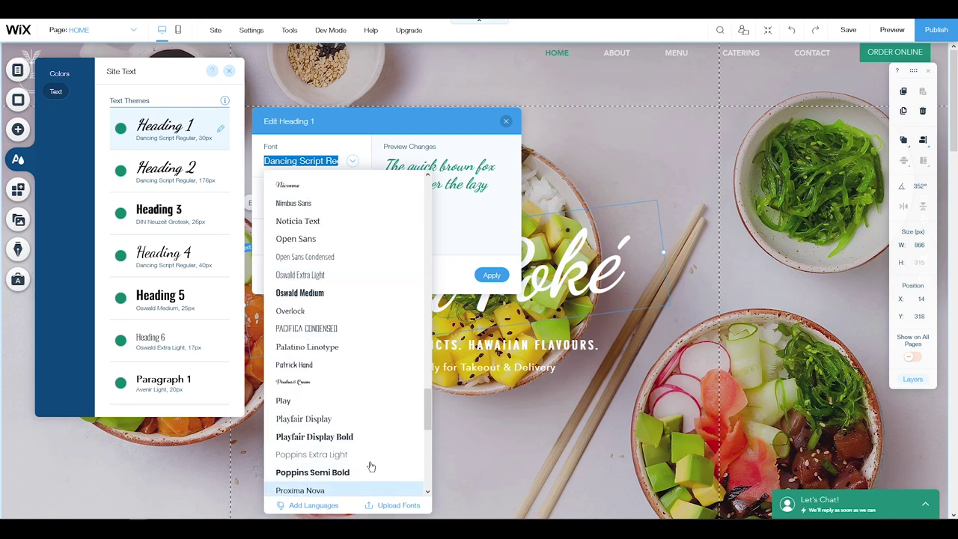
scroll(357, 343, up, 10)
scroll(330, 276, up, 8)
scroll(354, 294, up, 3)
click(421, 124)
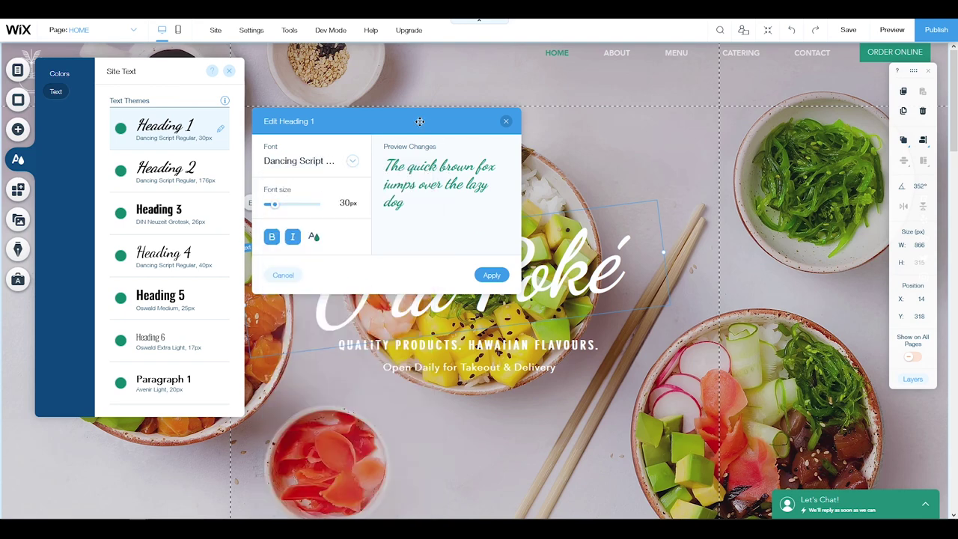
click(507, 122)
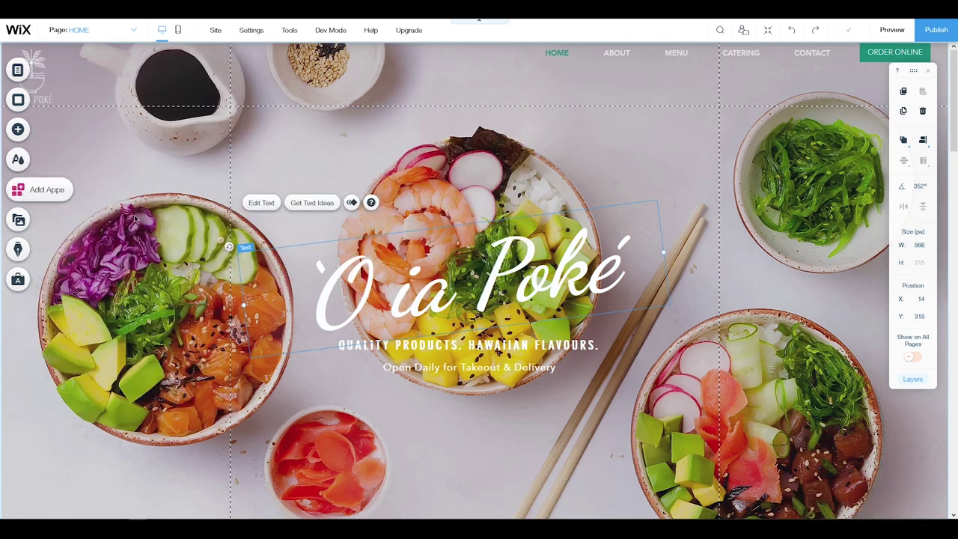
Look over the Wix App Market and browse the free Wix and Shutterstock images and videos in the site's media.
click(17, 191)
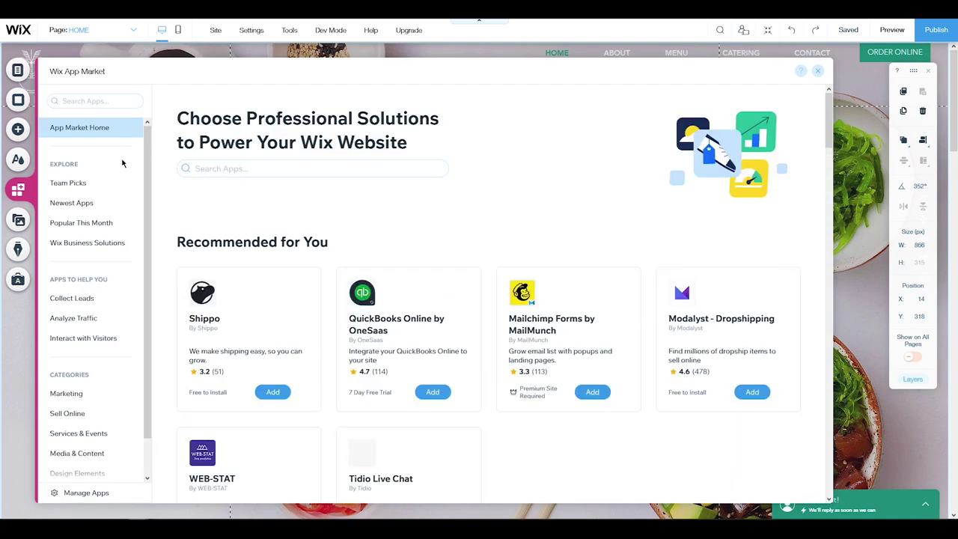
click(18, 189)
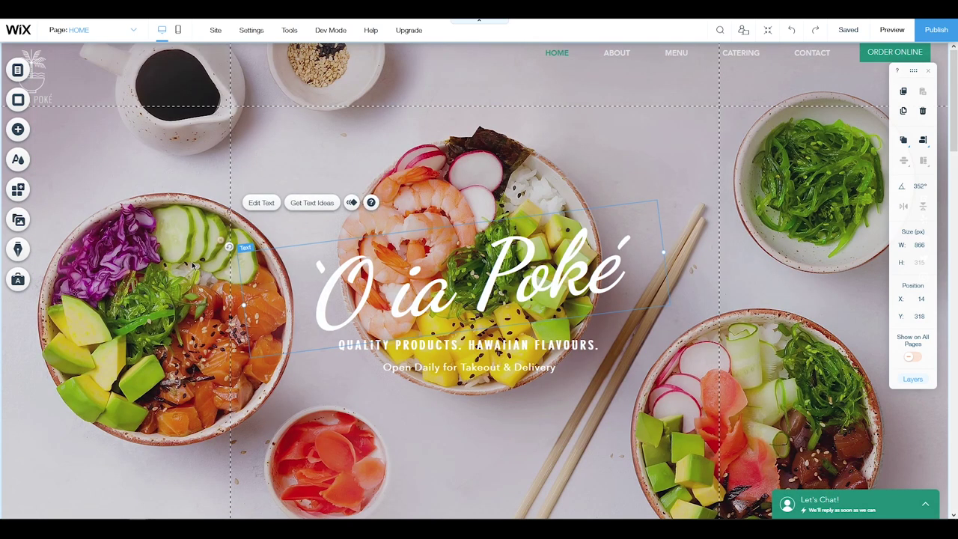
click(18, 219)
scroll(137, 239, down, 3)
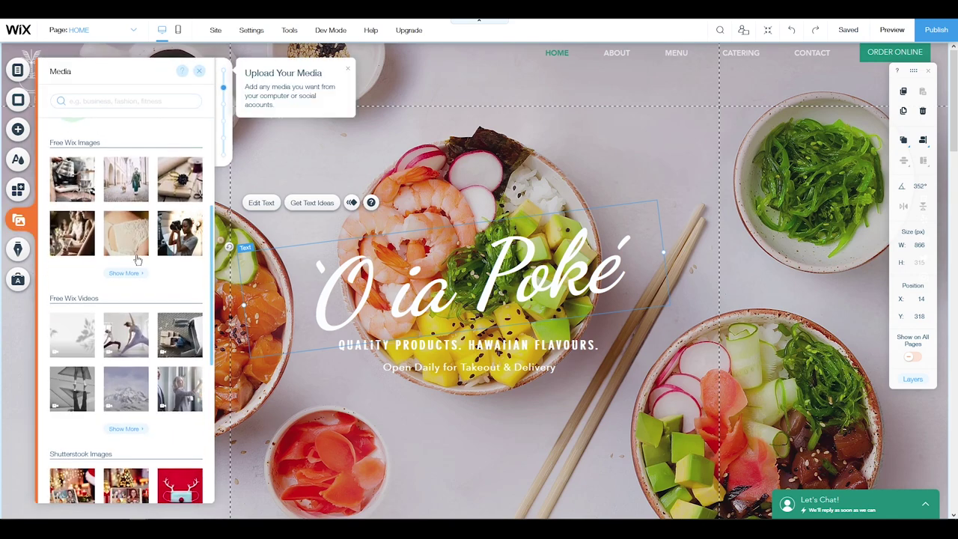
scroll(124, 242, up, 5)
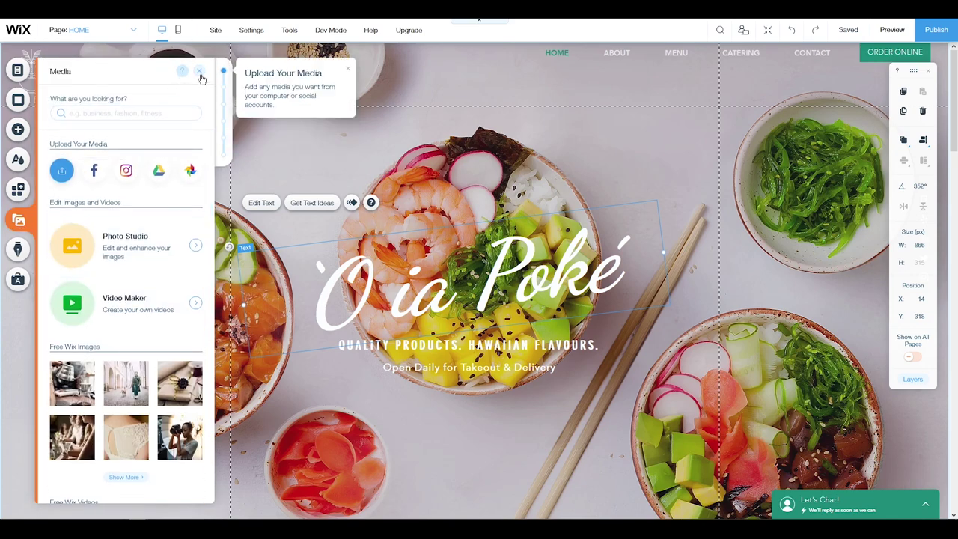
scroll(185, 229, down, 8)
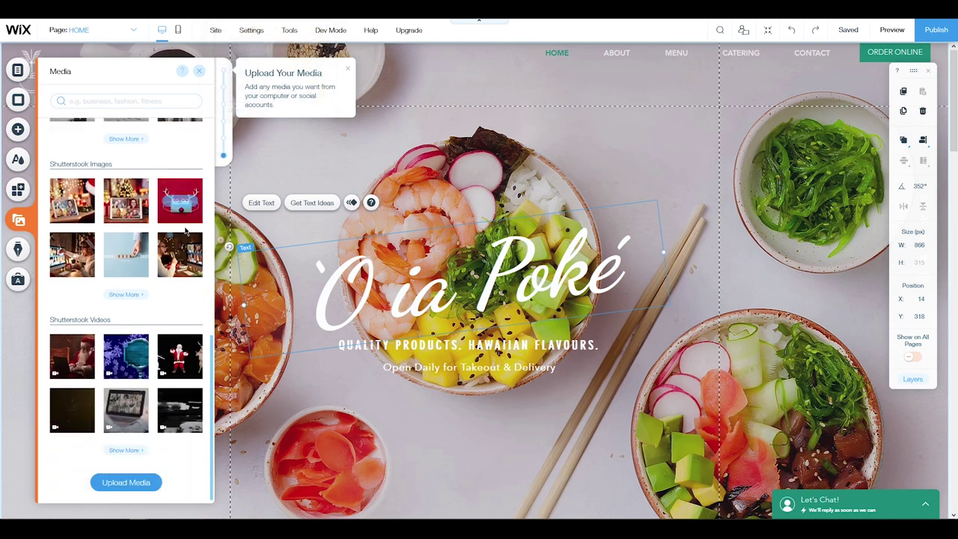
scroll(186, 232, up, 4)
scroll(179, 209, up, 4)
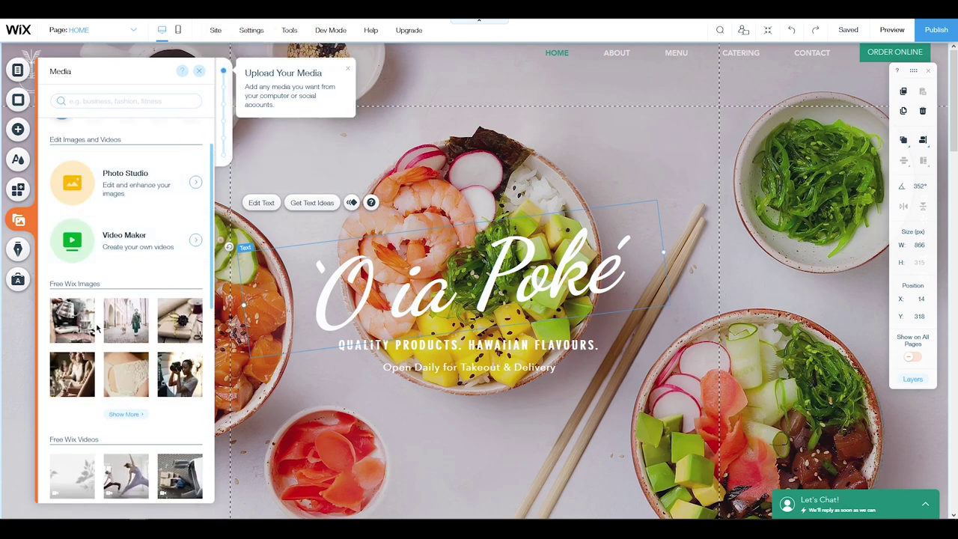
scroll(95, 302, down, 5)
scroll(90, 342, up, 3)
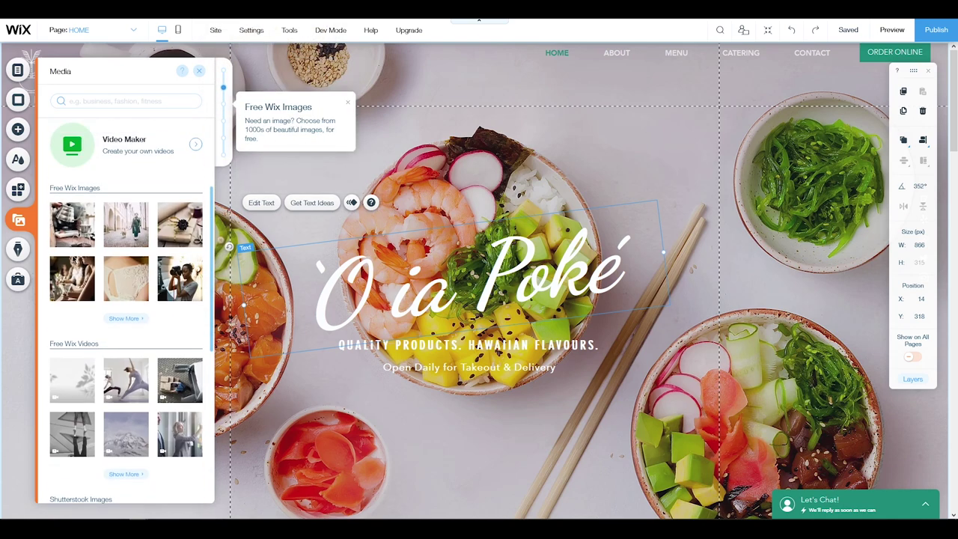
scroll(89, 342, down, 5)
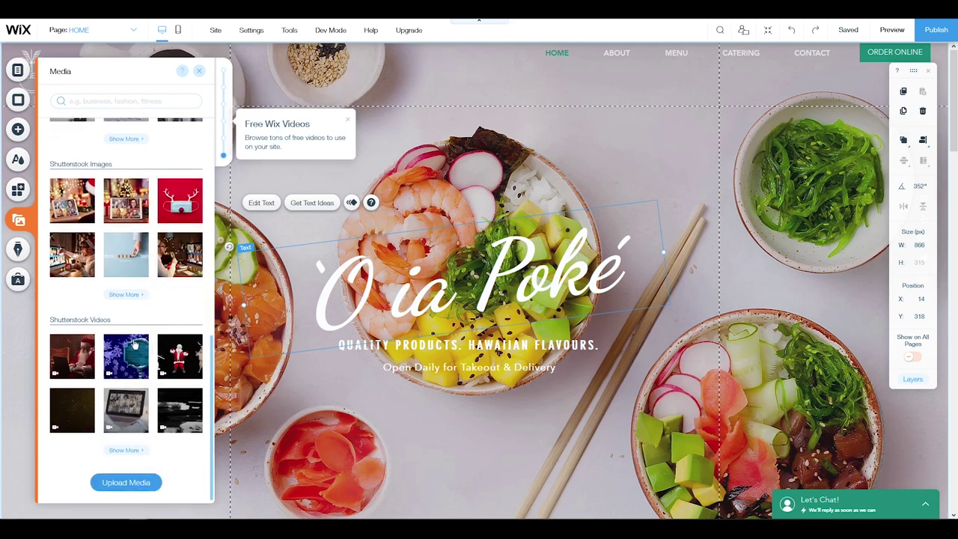
click(199, 71)
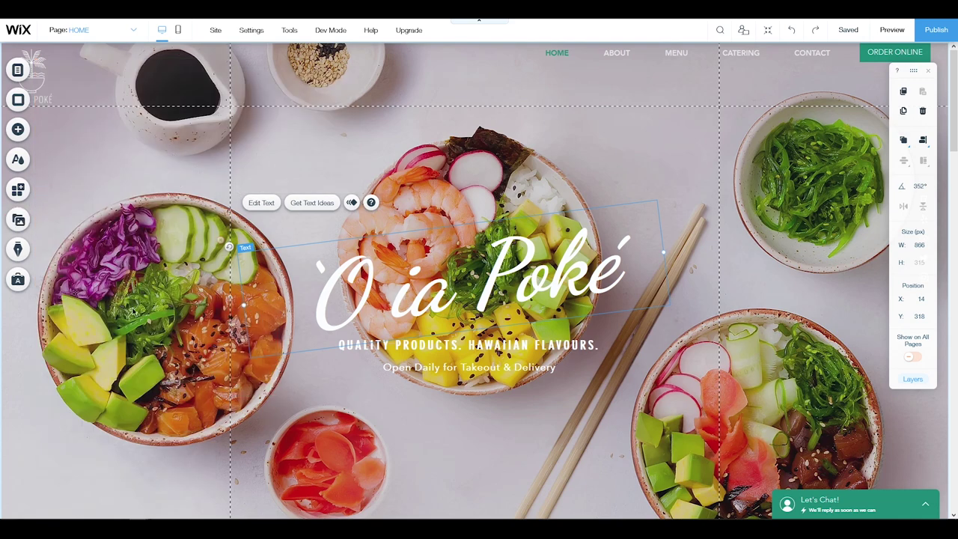
View the blog offer and the Ascend marketing and SEO tools available for the site.
click(18, 249)
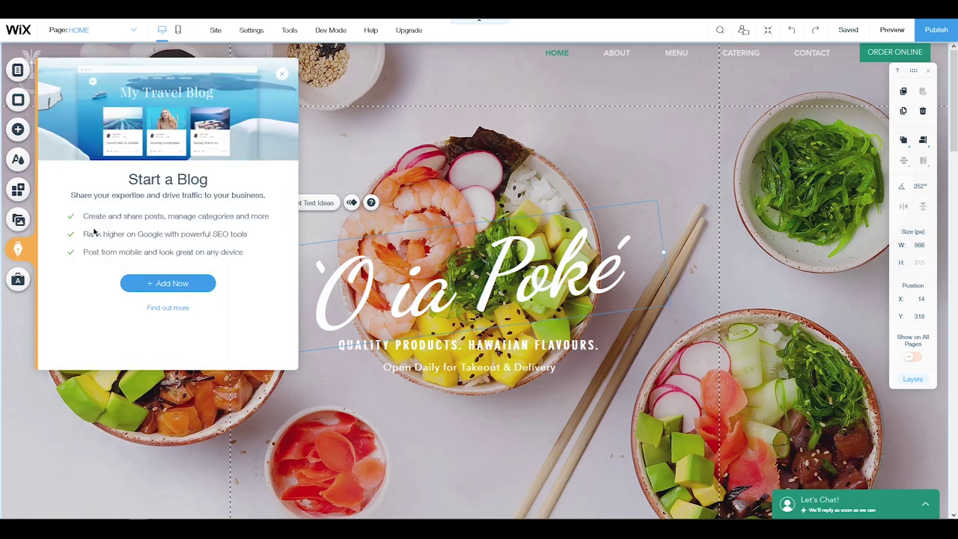
click(283, 77)
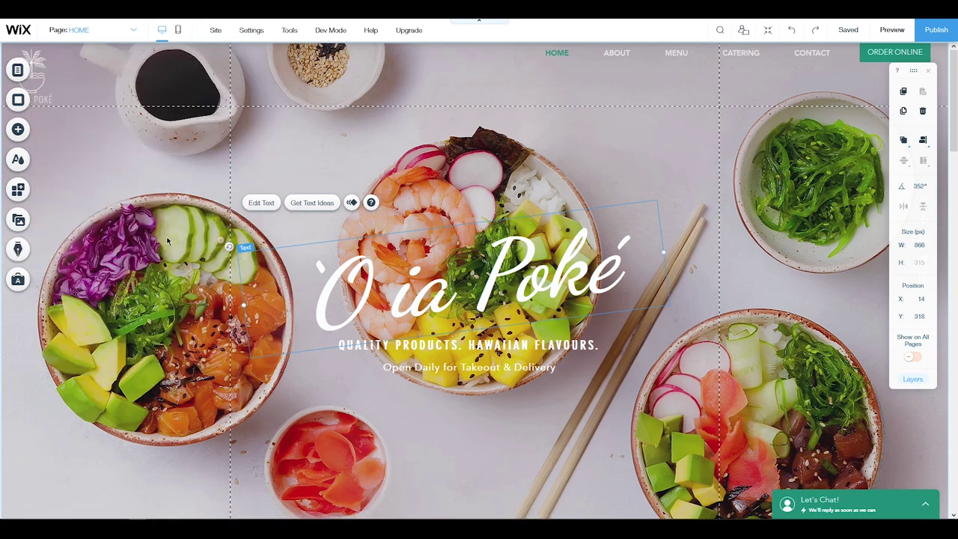
click(18, 281)
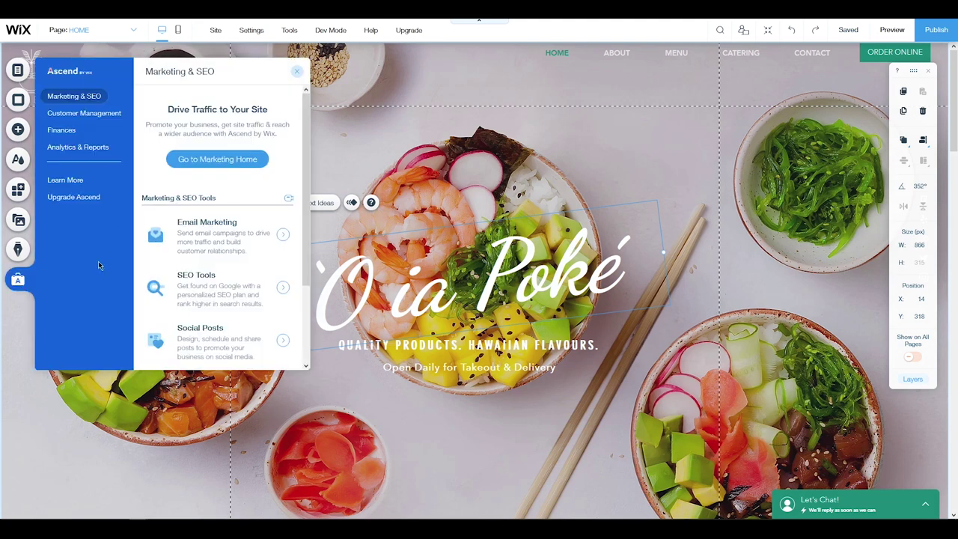
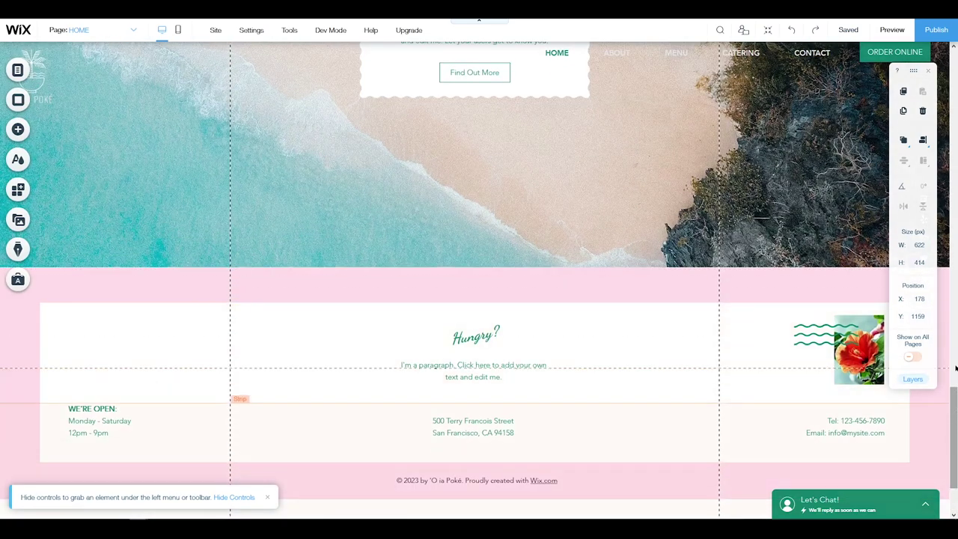
Set the home page's hero strip background to the green avocado image from the selected backgrounds.
scroll(630, 244, up, 15)
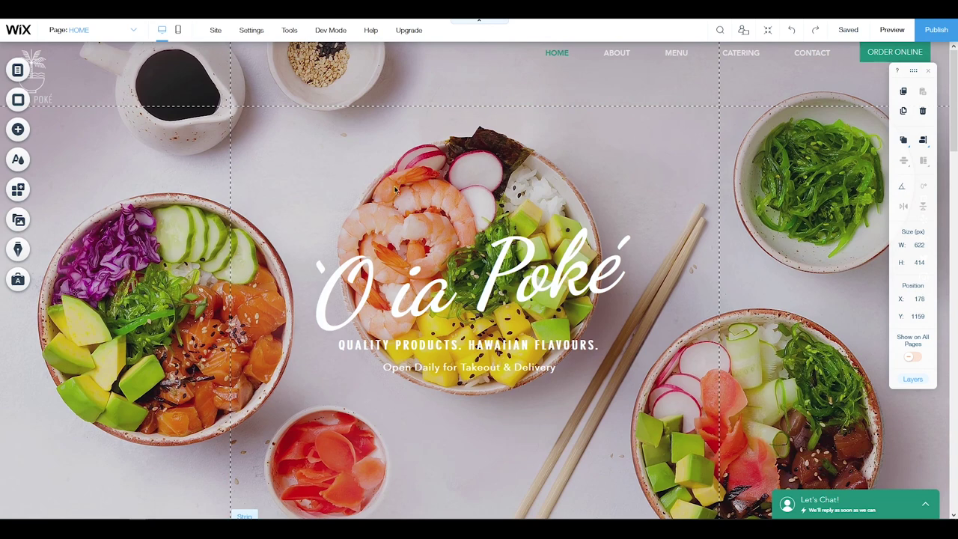
click(452, 190)
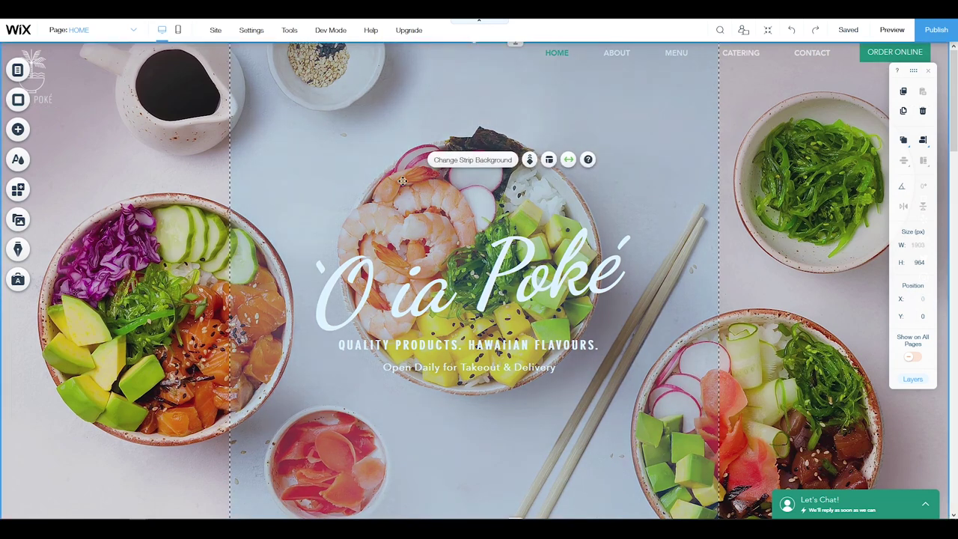
click(454, 163)
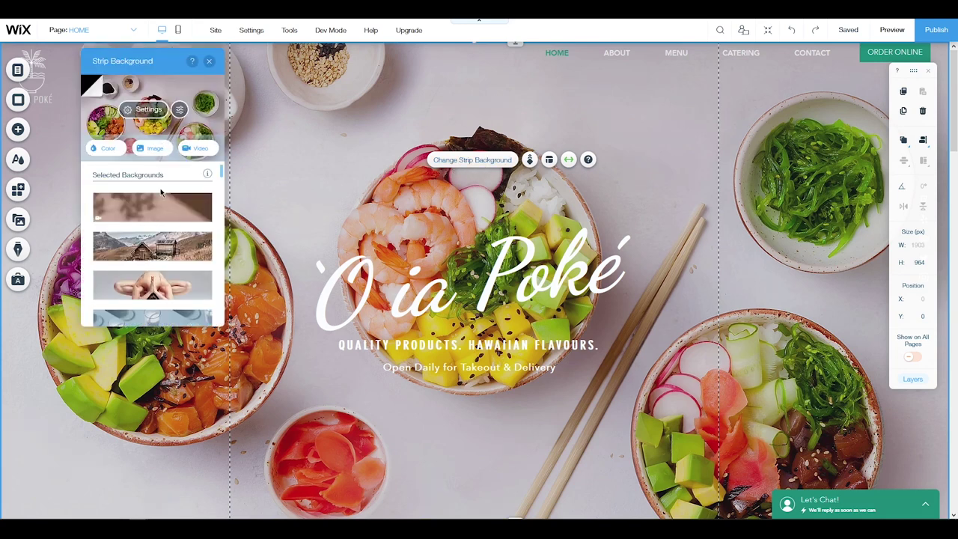
scroll(160, 225, down, 6)
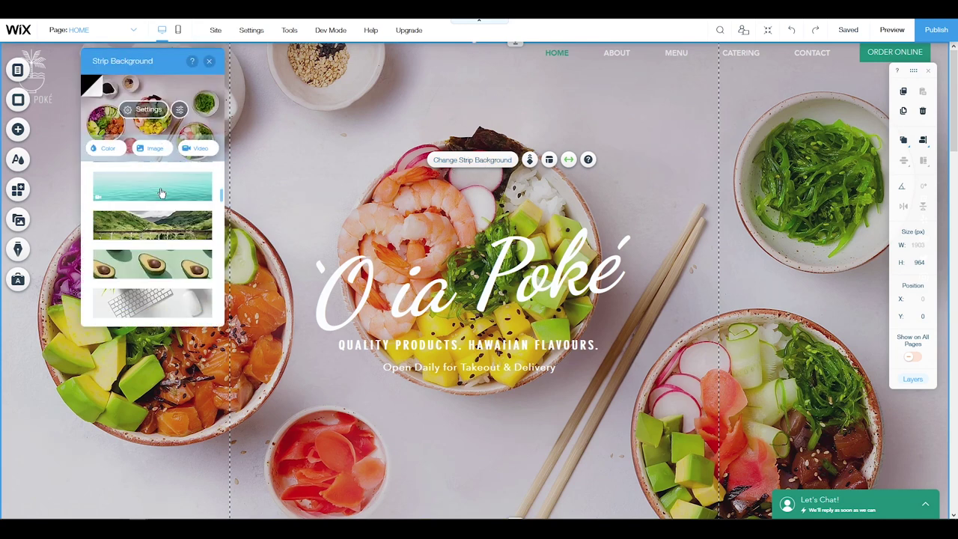
click(144, 272)
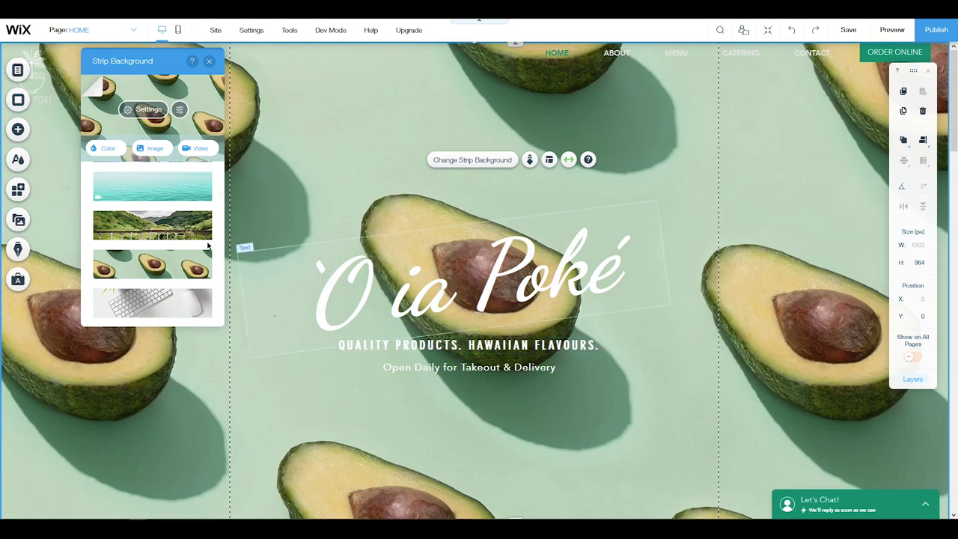
Replace the hero strip background with the peach-colored pears, artichoke and waffles photo from Media from Wix, Food & Drink.
scroll(178, 246, down, 4)
scroll(170, 276, down, 10)
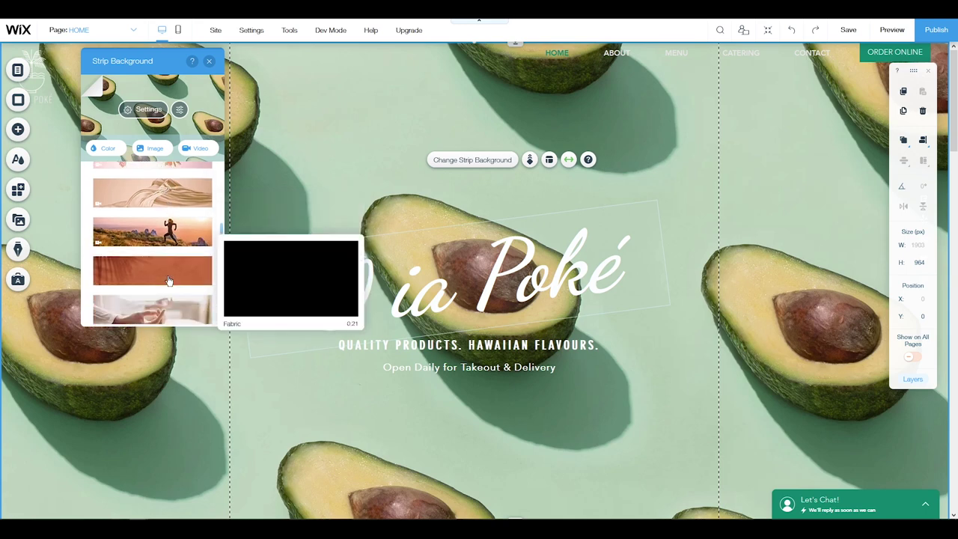
scroll(180, 284, up, 12)
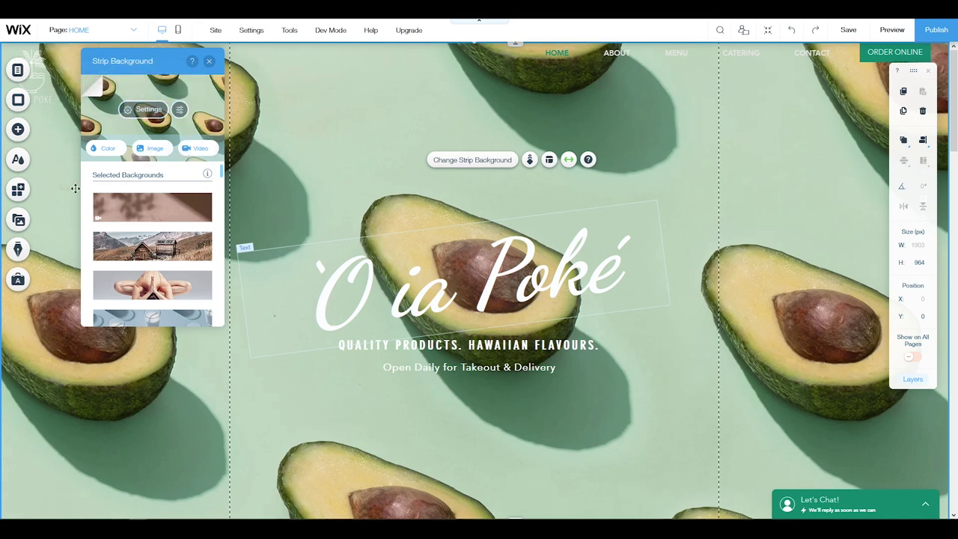
click(107, 152)
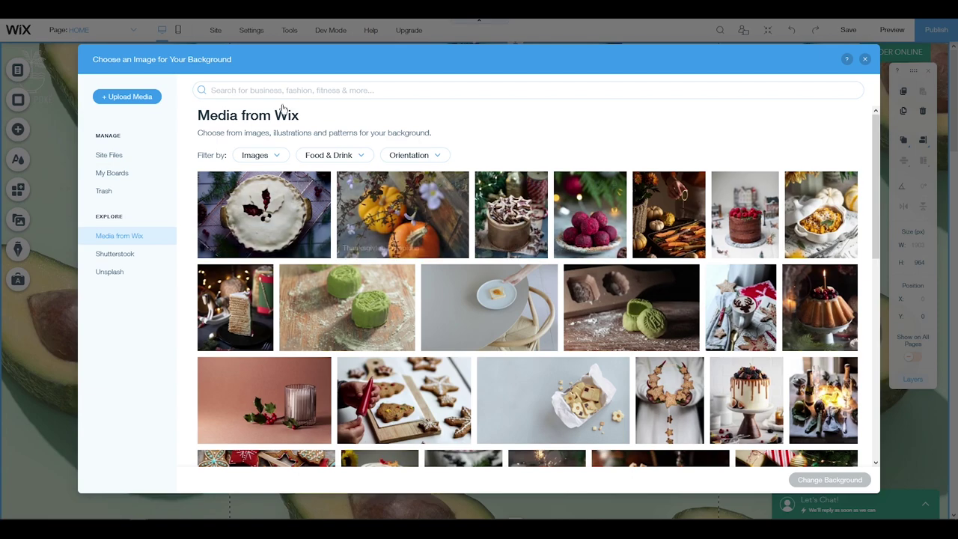
scroll(445, 326, down, 3)
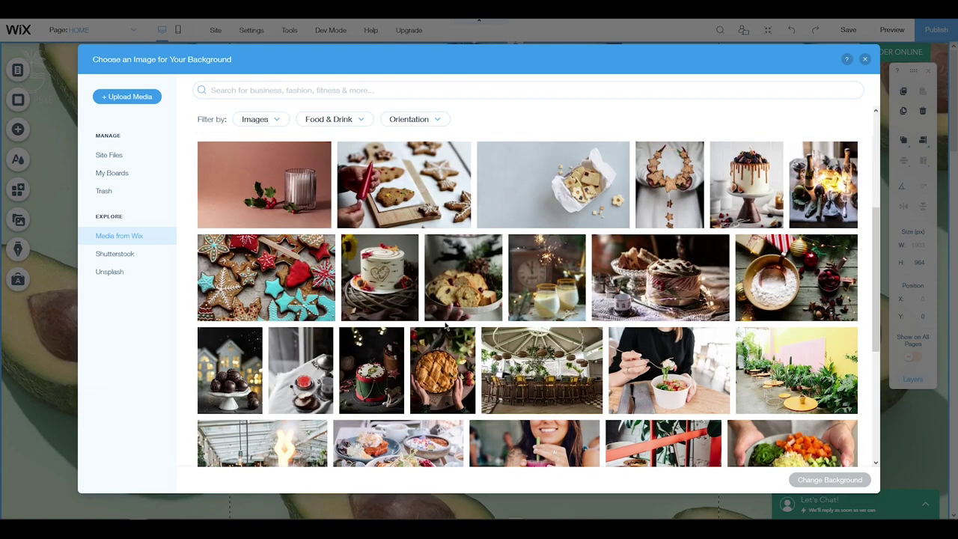
scroll(445, 326, up, 3)
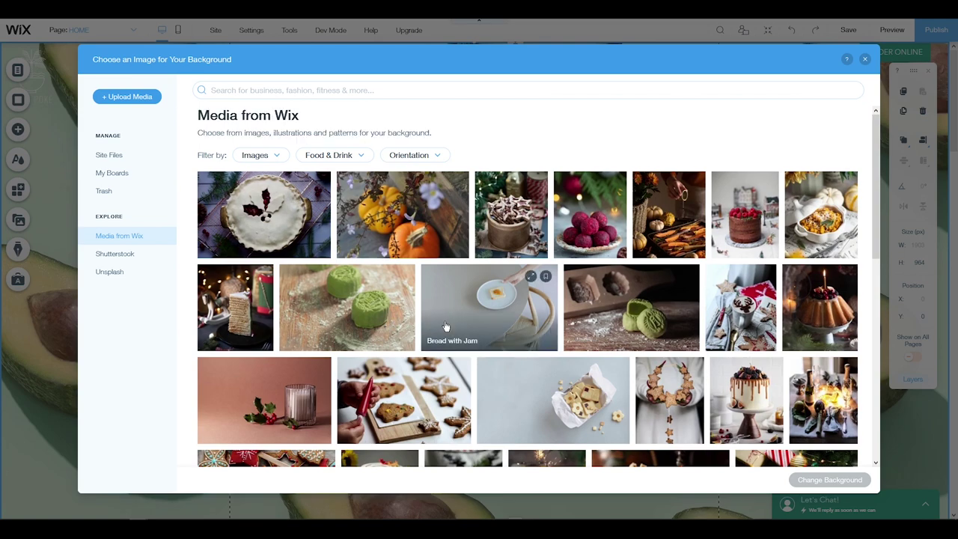
scroll(445, 327, down, 8)
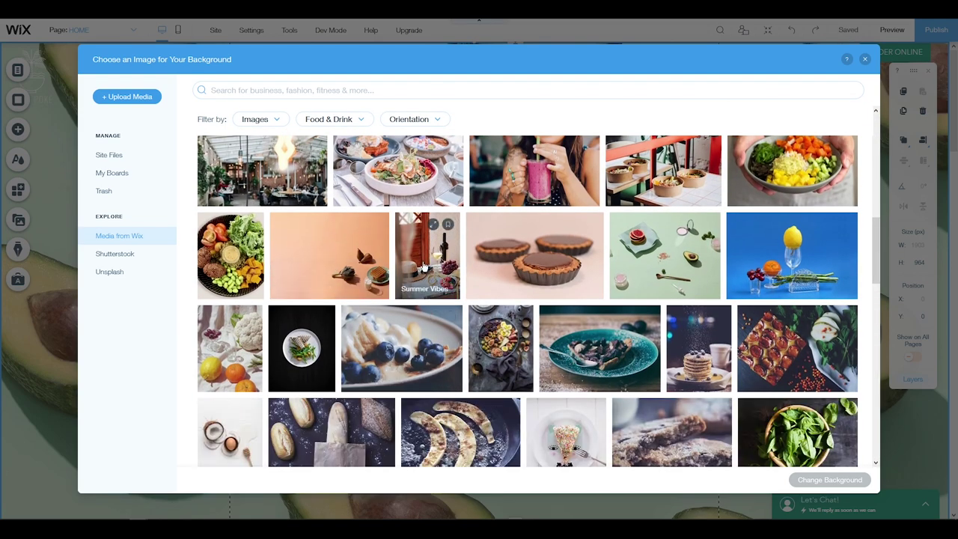
double_click(319, 258)
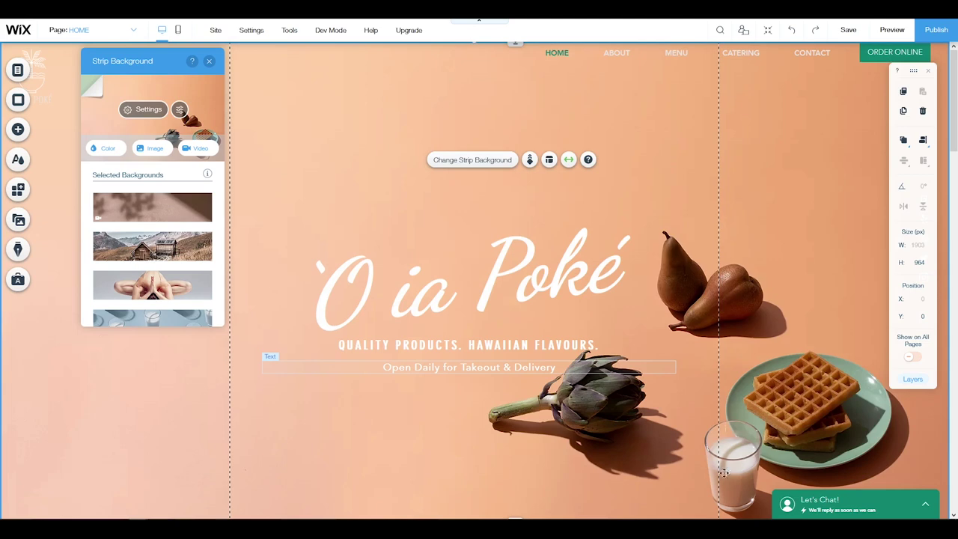
Apply the featured color theme with dark brown, rose, blue and teal to the site.
scroll(706, 409, down, 3)
scroll(706, 408, up, 3)
scroll(706, 404, down, 4)
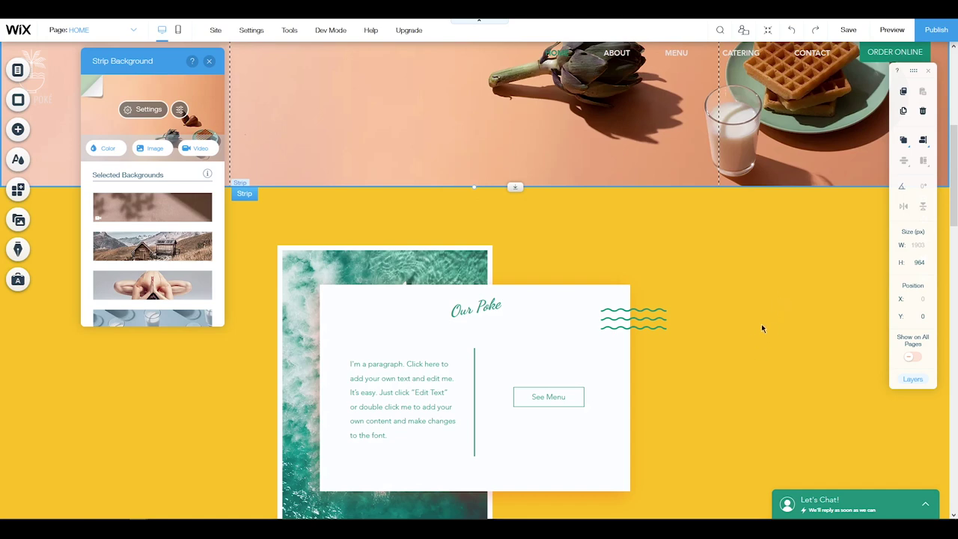
scroll(761, 323, up, 3)
scroll(762, 323, up, 2)
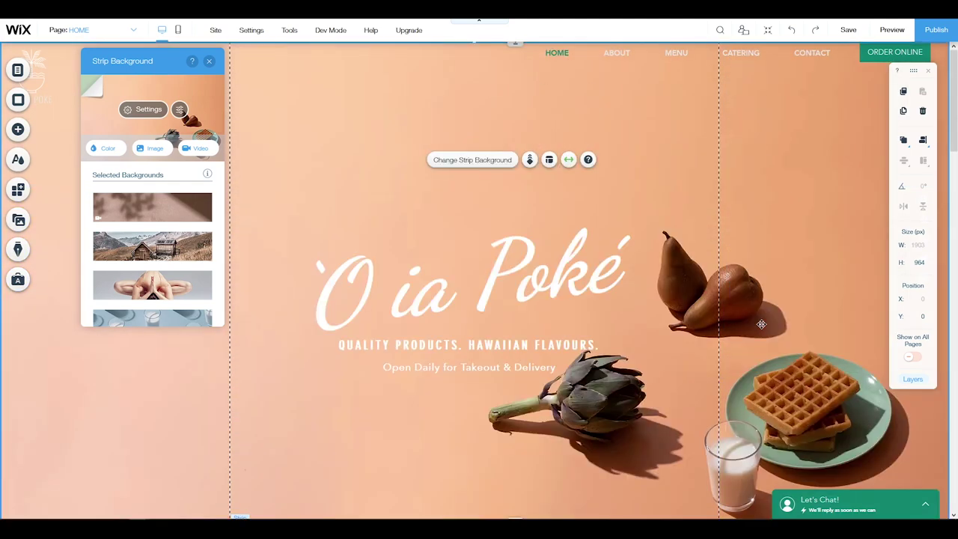
click(17, 162)
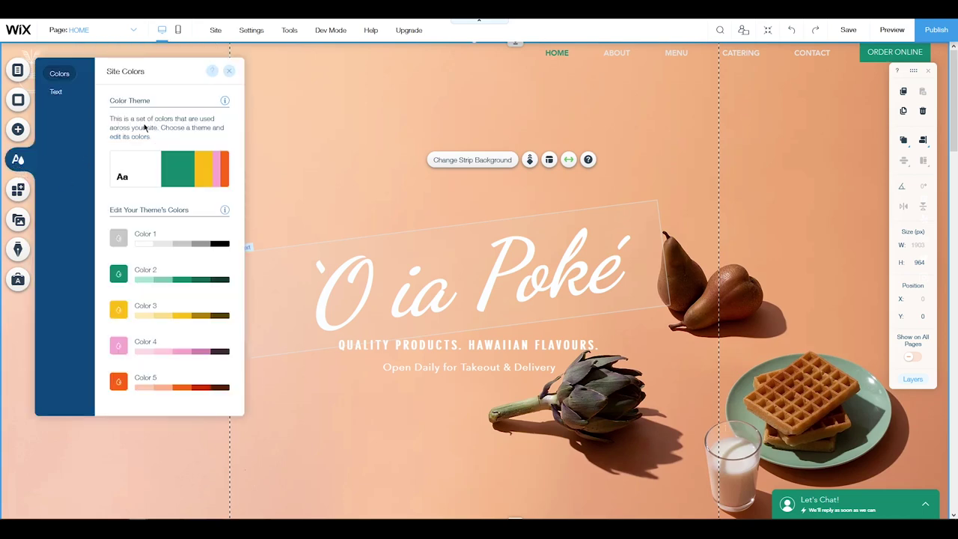
click(158, 170)
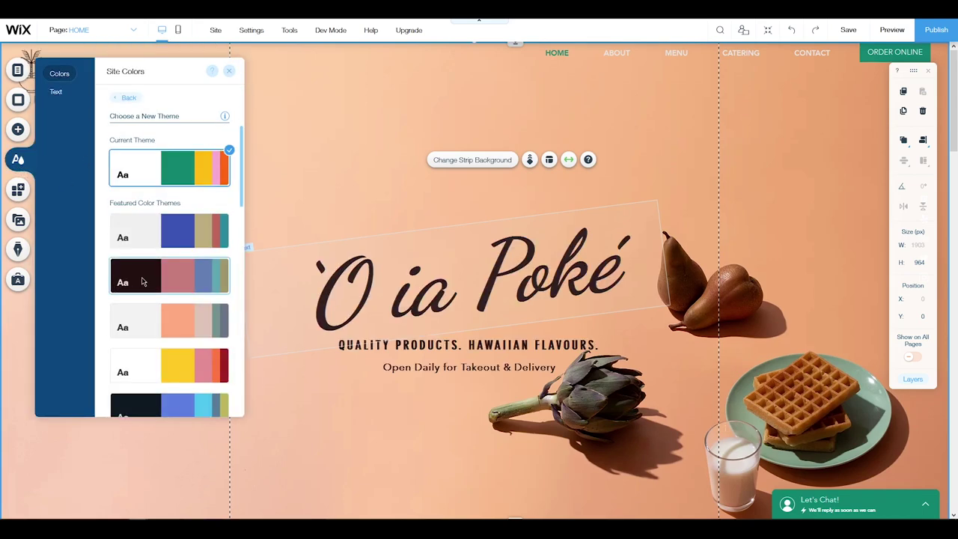
click(214, 276)
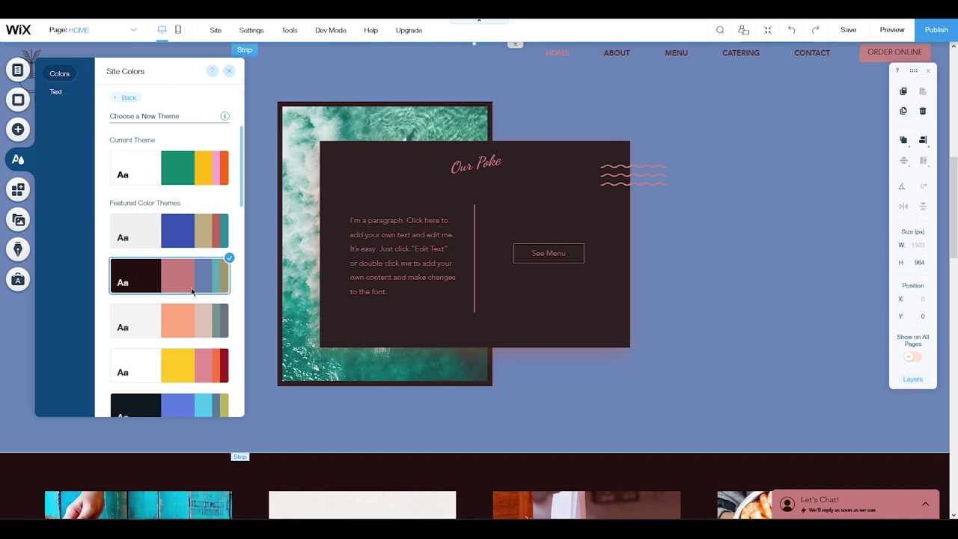
Review the home page sections from the hero strip to the footer with the new color theme applied.
scroll(748, 289, up, 2)
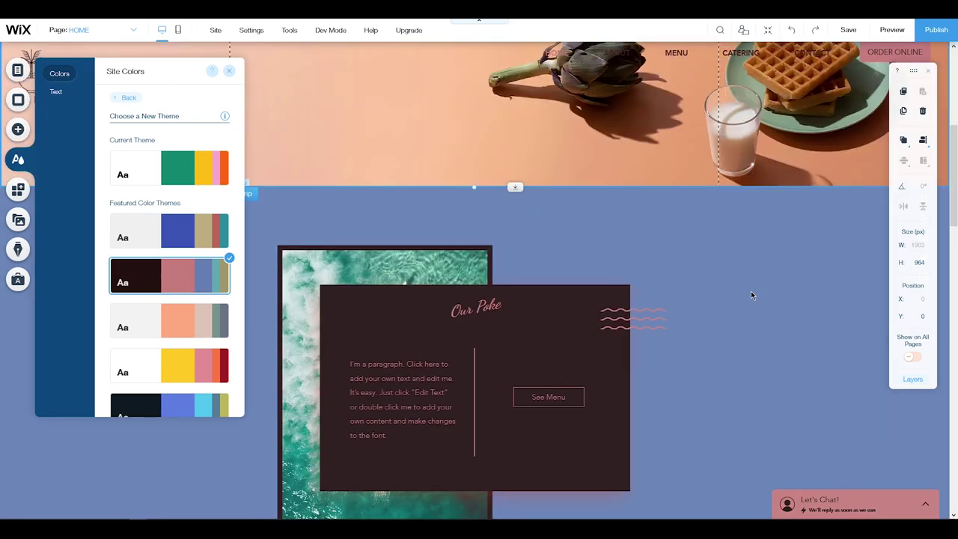
scroll(751, 295, up, 2)
scroll(729, 363, down, 10)
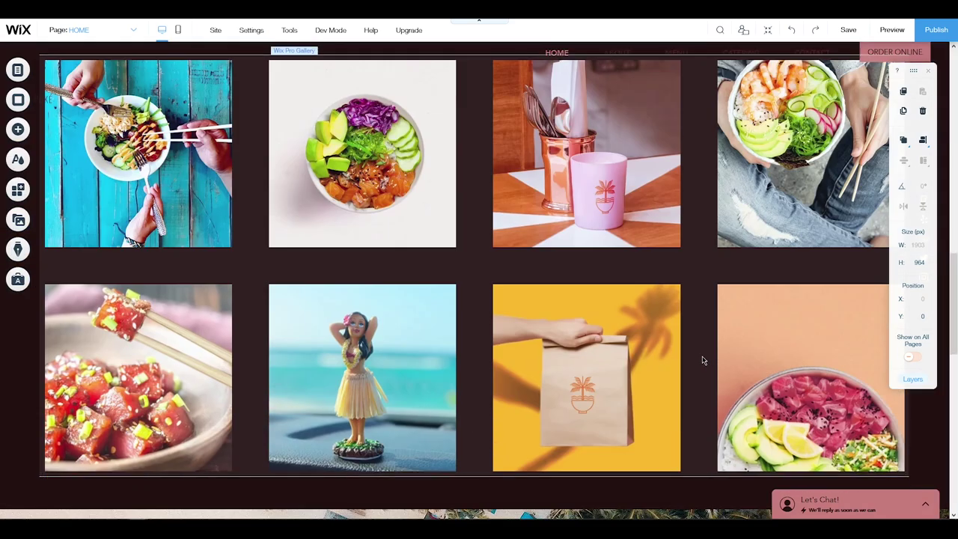
scroll(702, 361, down, 10)
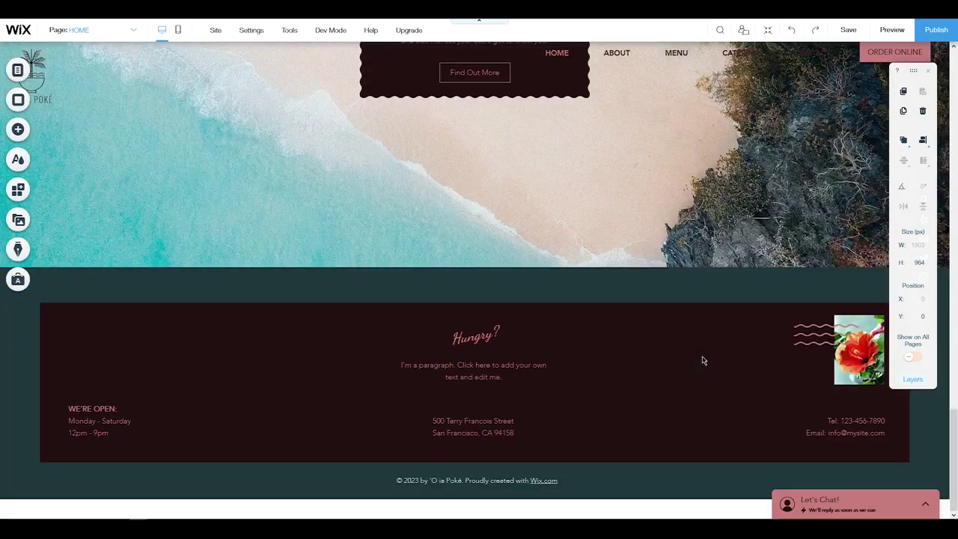
scroll(702, 361, up, 15)
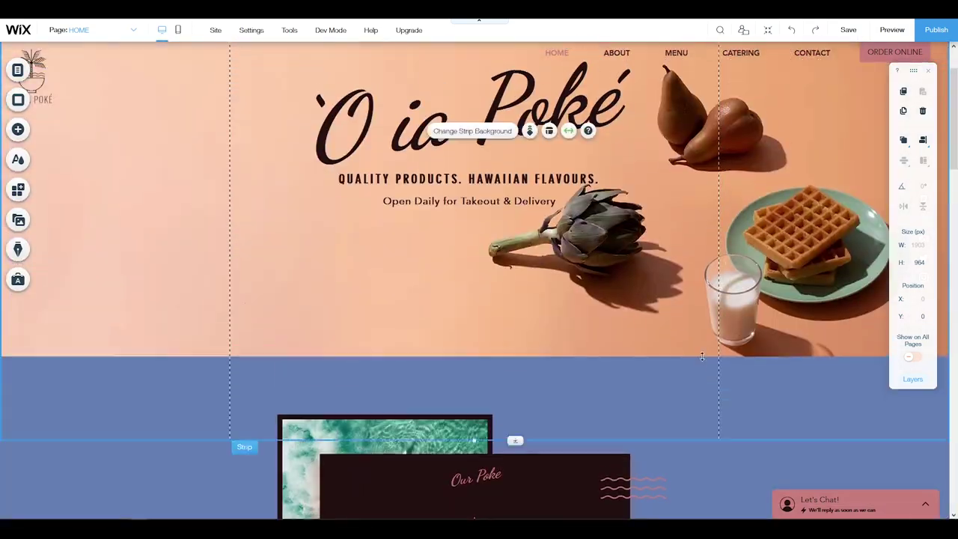
scroll(702, 357, up, 3)
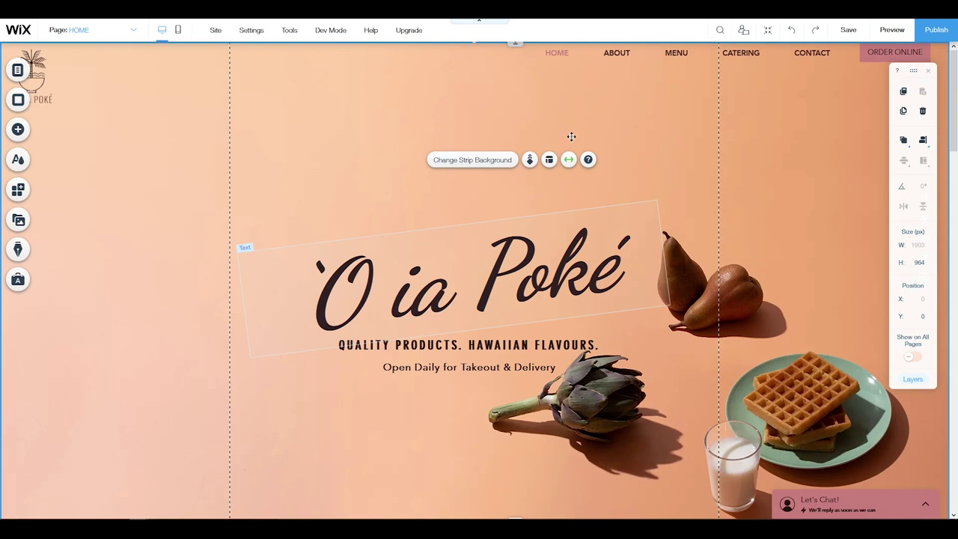
Align the 'O ia Poké title to the left of the hero strip and move it up and further left.
click(459, 283)
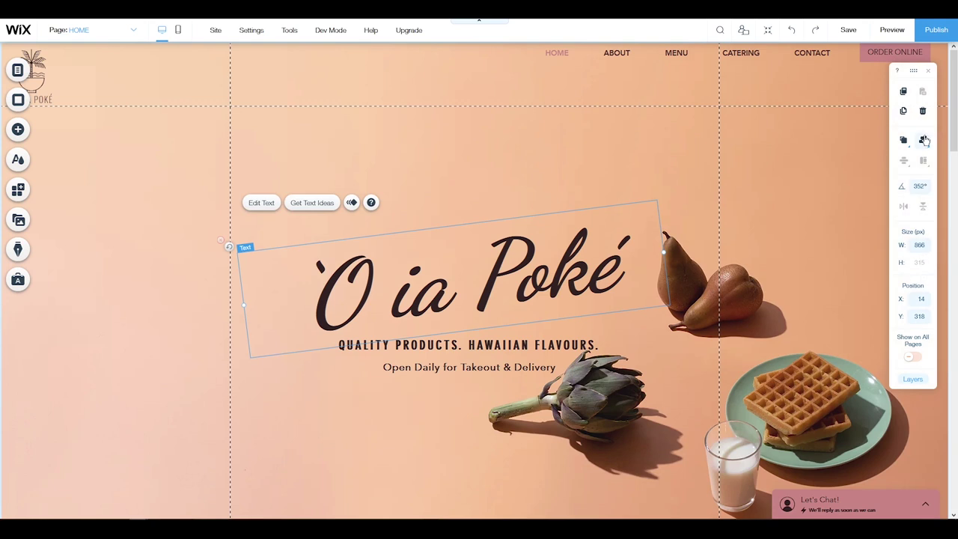
mouse_move(923, 140)
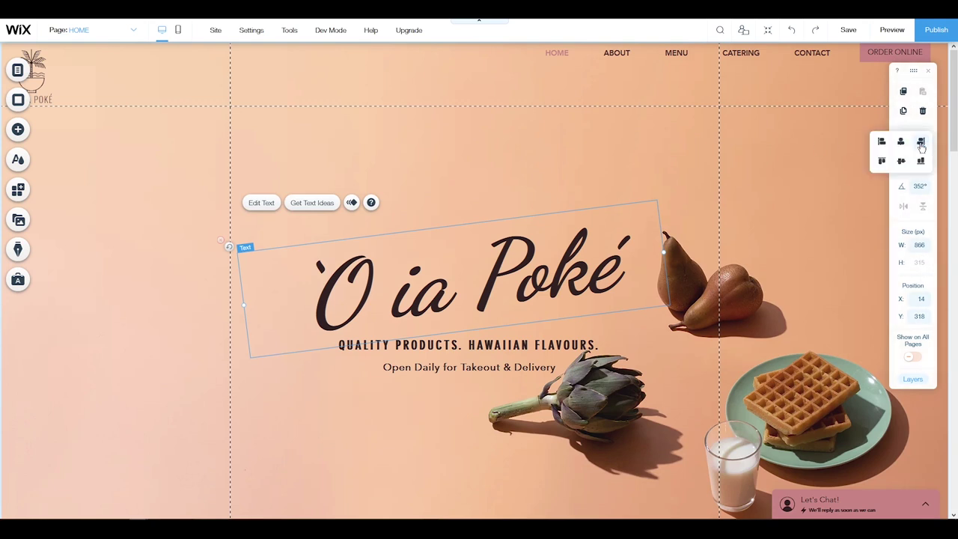
click(875, 141)
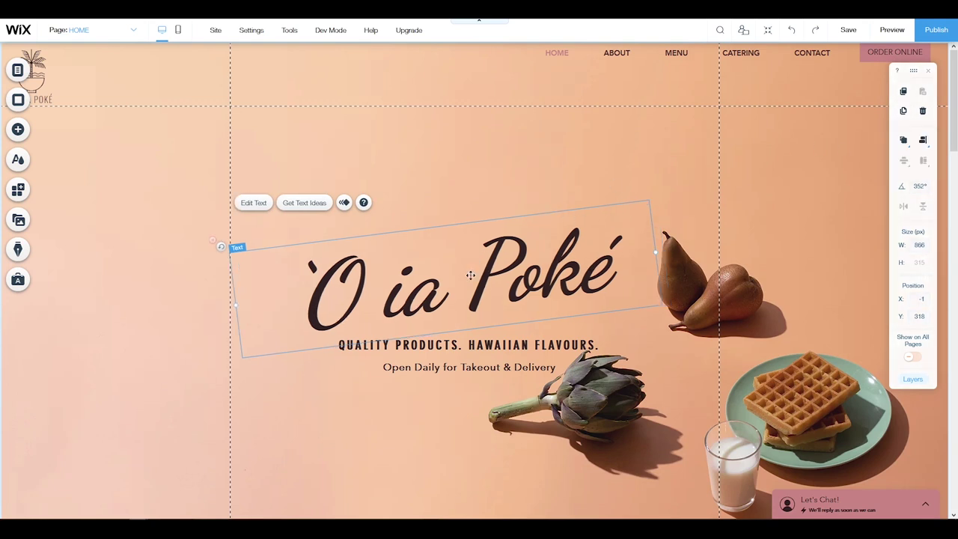
drag(466, 281, 386, 211)
Align the "Quality Products. Hawaiian Flavours." tagline box left and move it beneath the title, at X -70, Y 470.
click(487, 348)
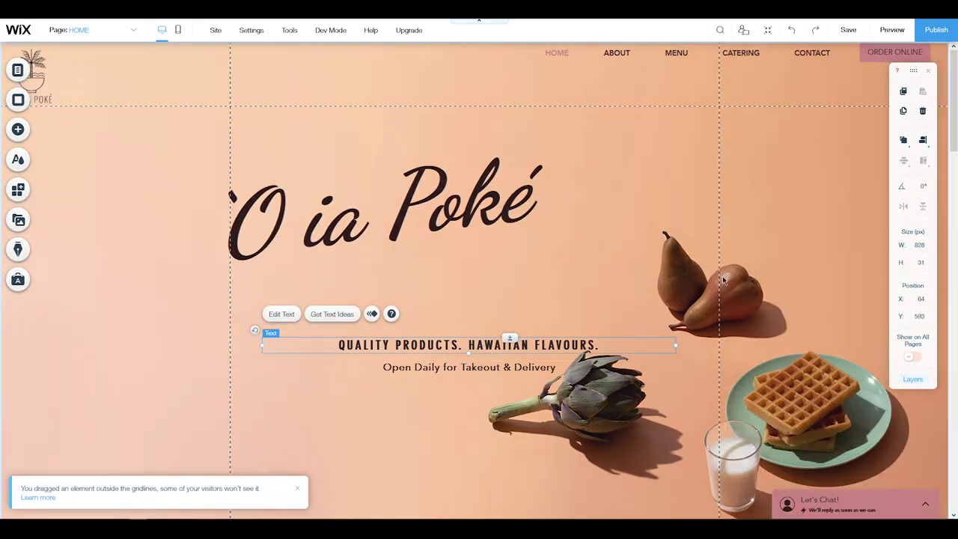
click(924, 143)
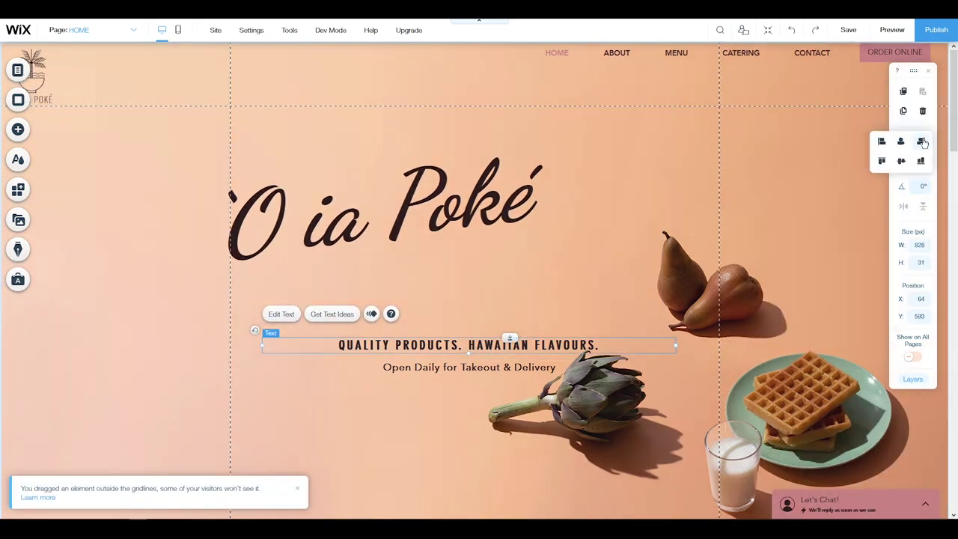
click(883, 144)
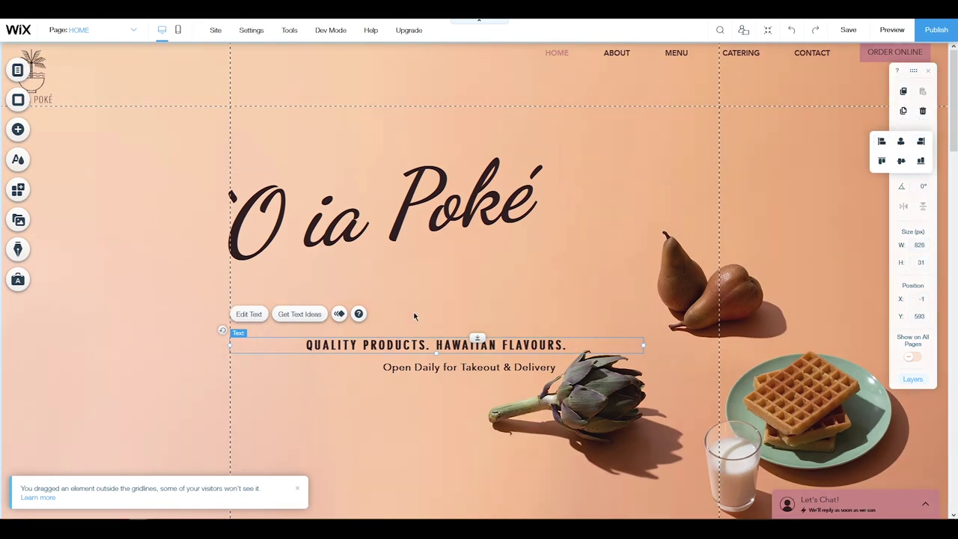
drag(413, 345, 378, 283)
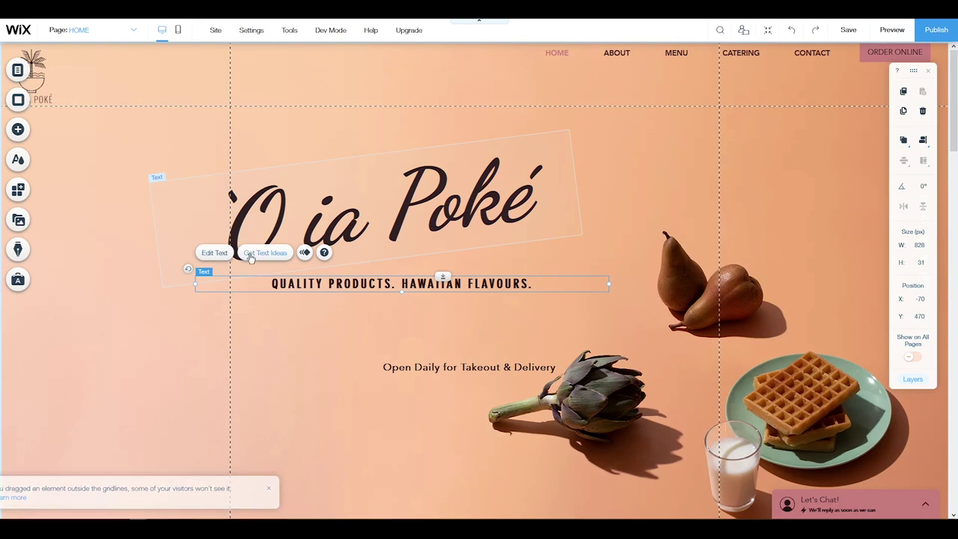
Left-align the tagline's text and snap its box to the left gridline beneath the title, at X 0, Y 492.
click(220, 254)
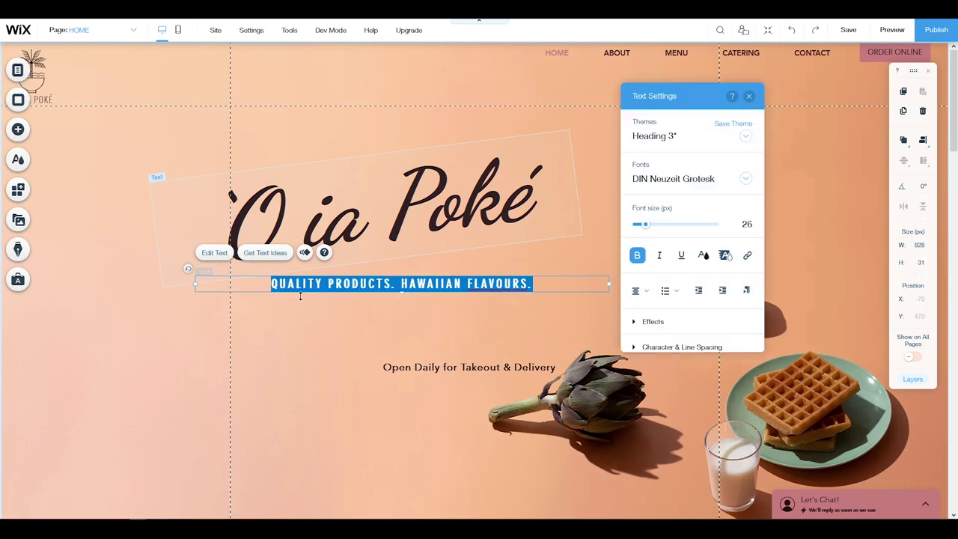
click(635, 293)
click(645, 274)
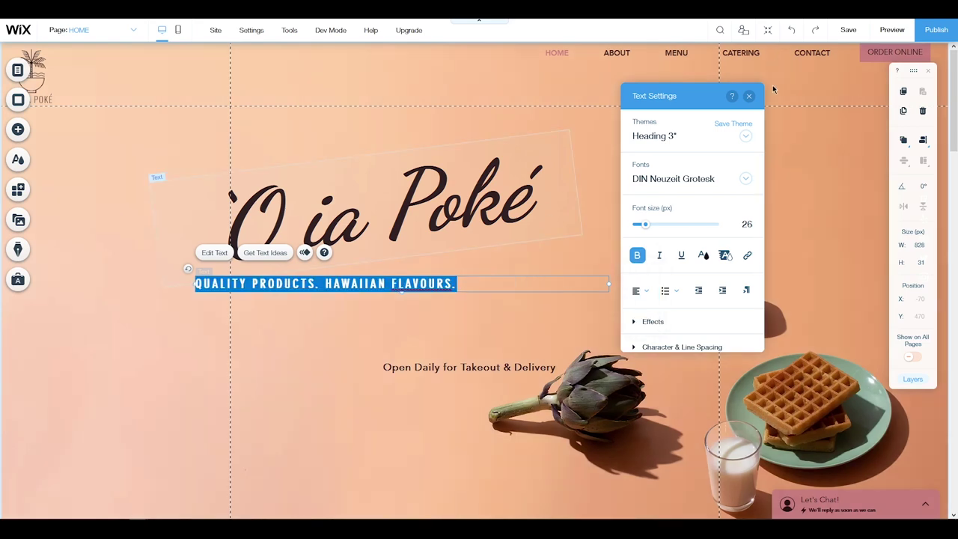
click(749, 95)
click(277, 315)
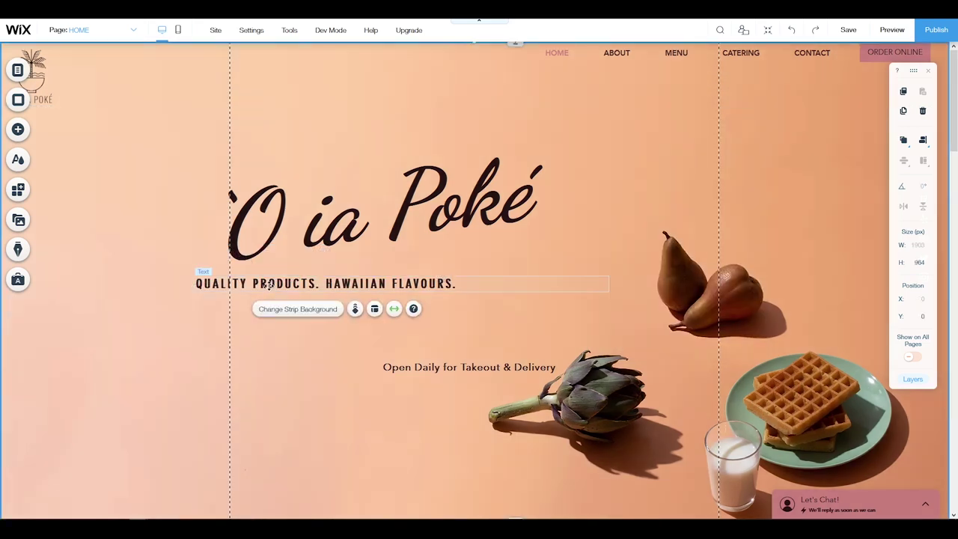
drag(268, 285, 302, 295)
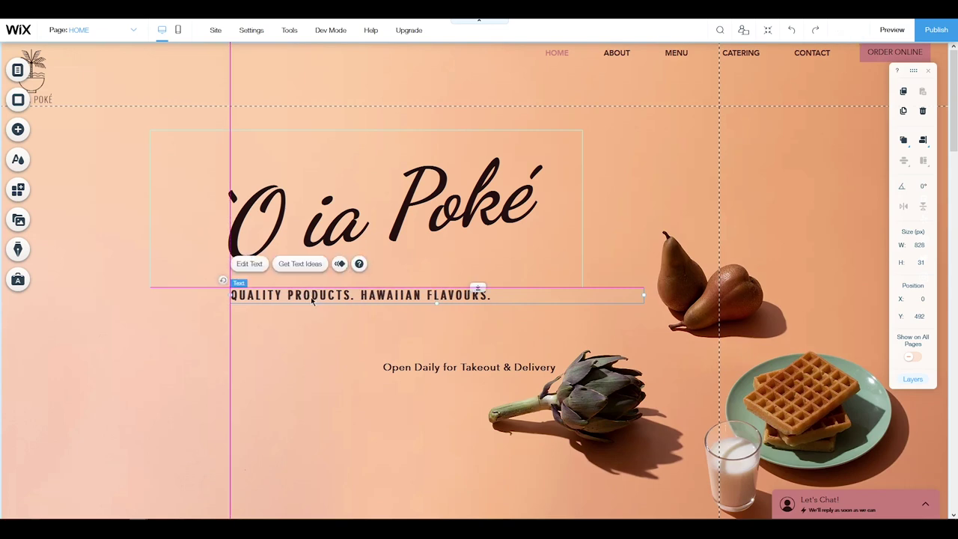
Left-align the "Open Daily for Takeout & Delivery" text and place it on the left gridline directly beneath the tagline.
click(416, 375)
click(331, 337)
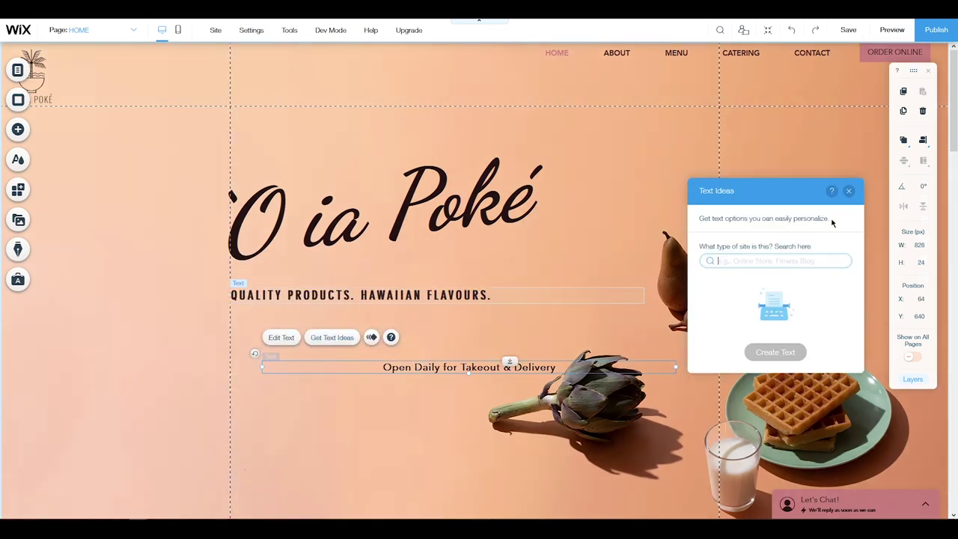
click(849, 191)
click(282, 337)
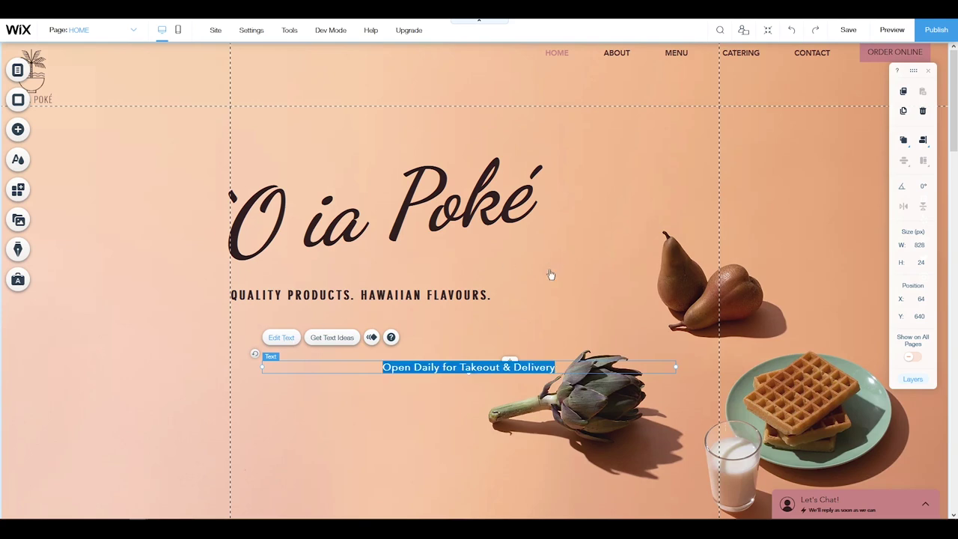
click(711, 311)
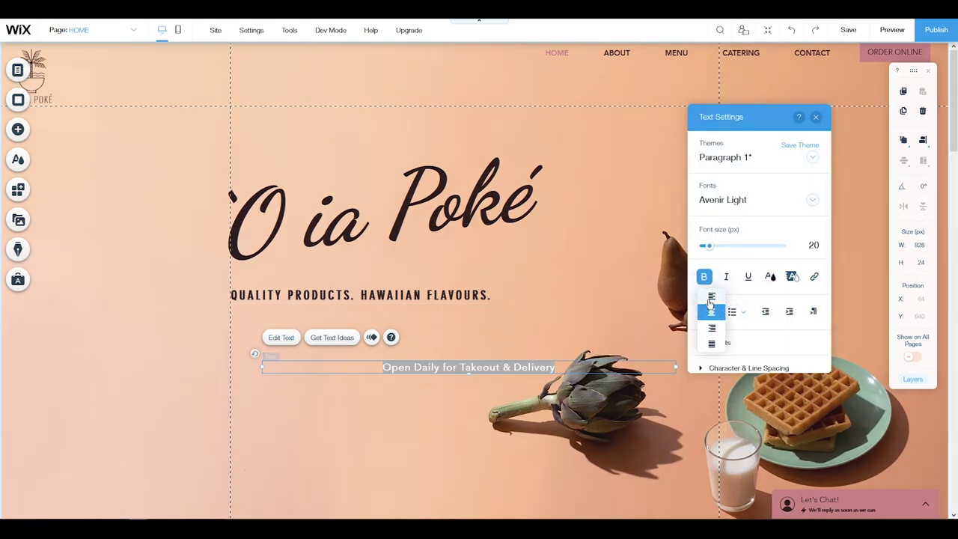
click(711, 298)
click(376, 411)
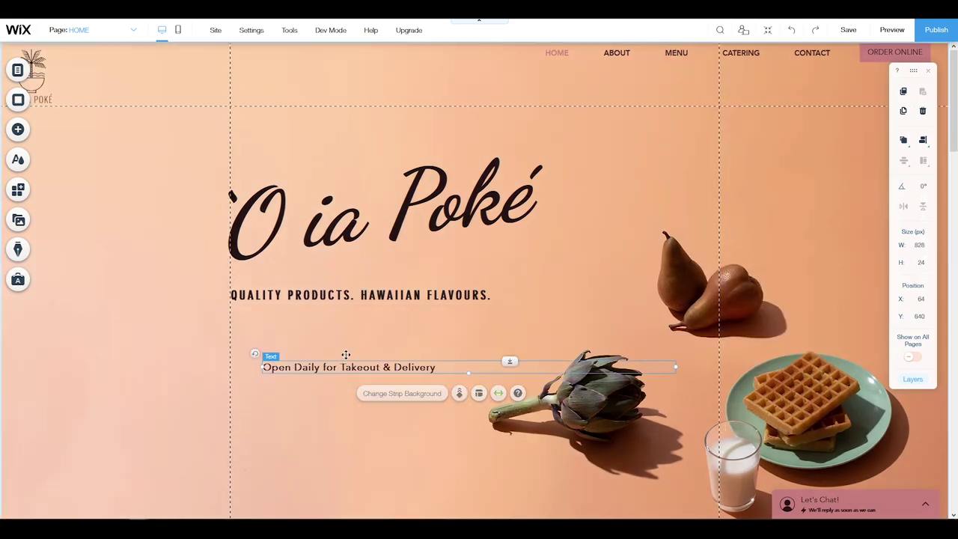
drag(346, 355, 322, 323)
click(308, 362)
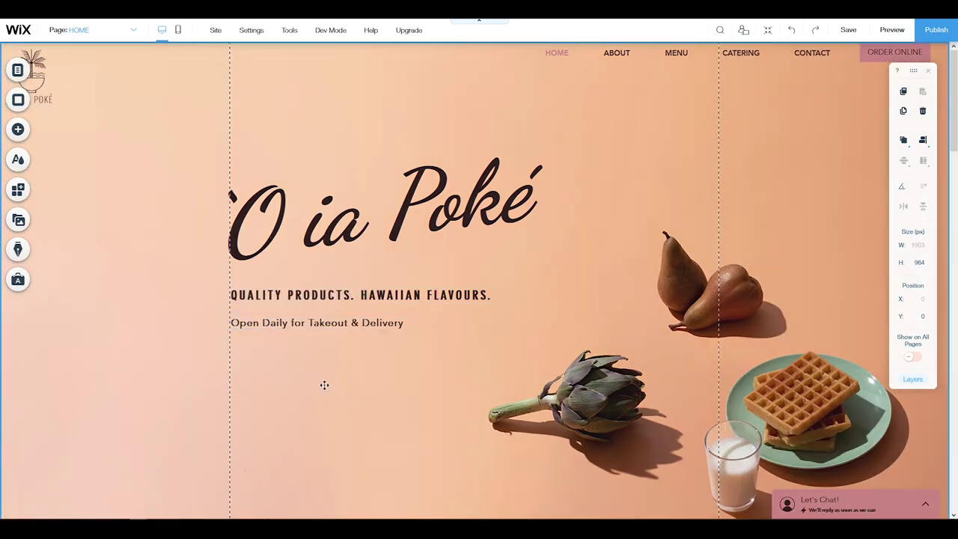
Lower the 'O ia Poké title towards the tagline and nudge it right to X -141, Y 213.
click(365, 221)
drag(364, 221, 362, 237)
drag(425, 371, 426, 371)
click(417, 401)
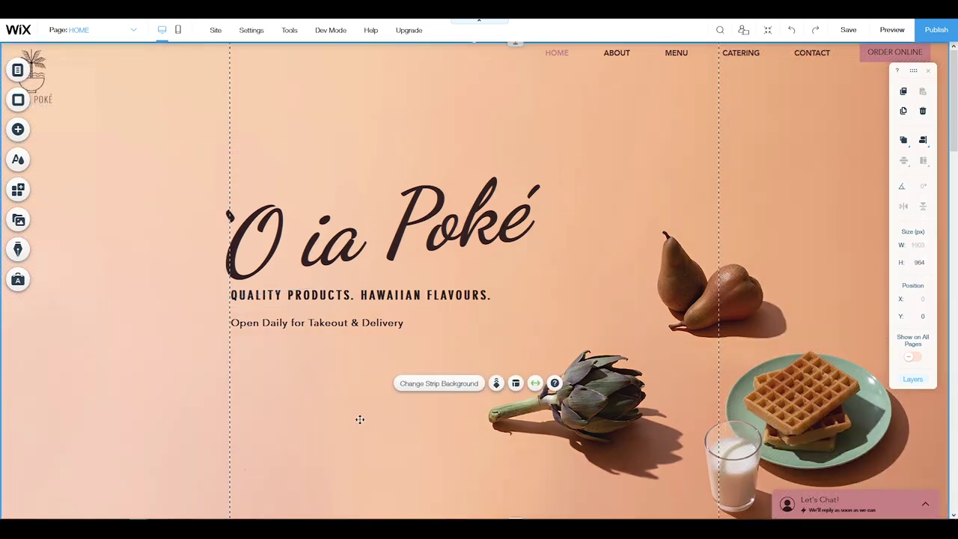
click(359, 392)
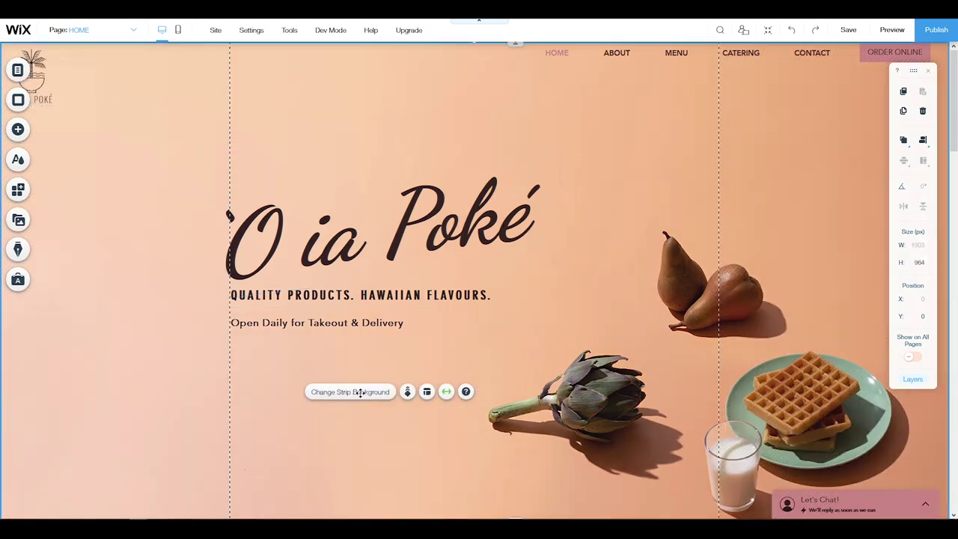
click(310, 235)
drag(310, 235, 323, 238)
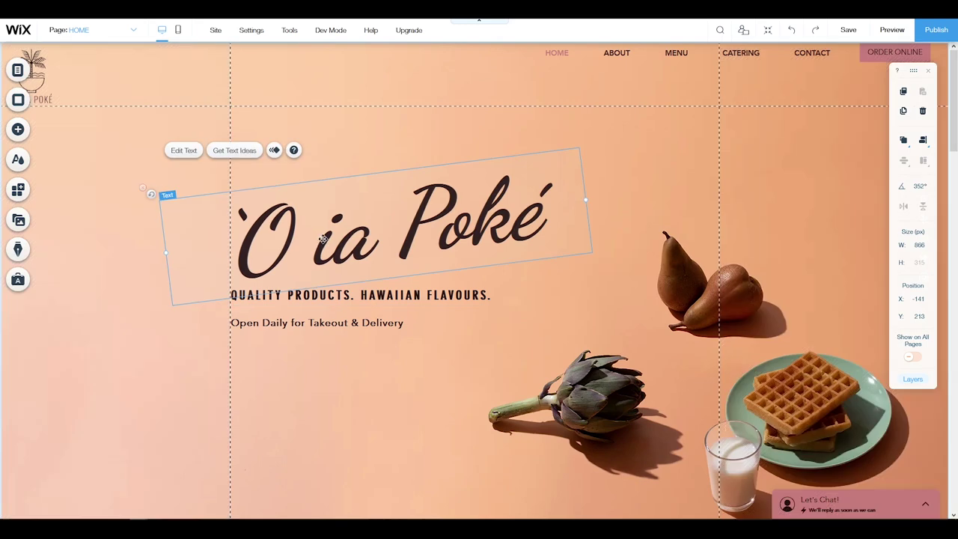
Left-align the 'O ia Poké title text and reposition it just inside the left gridline above the tagline.
right_click(323, 239)
click(292, 244)
click(182, 150)
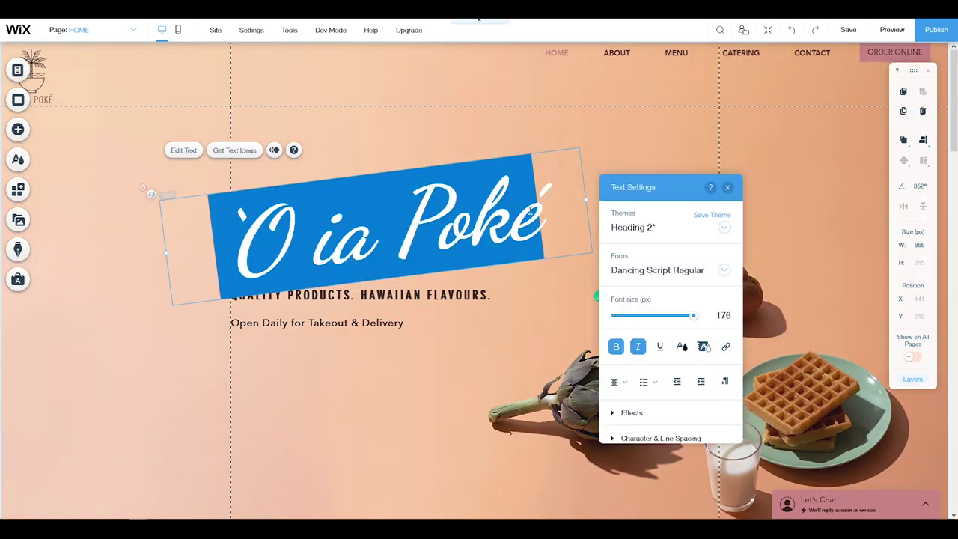
click(616, 384)
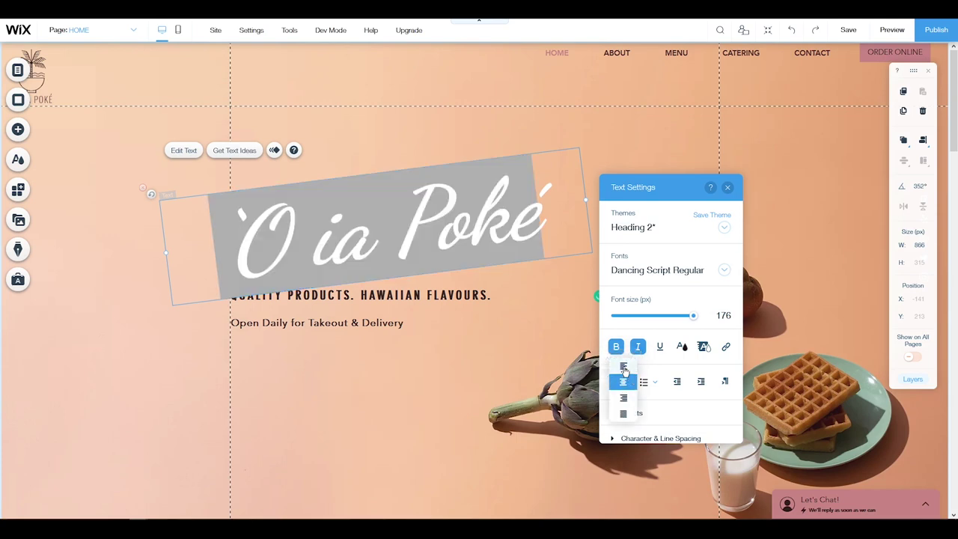
click(625, 370)
click(728, 189)
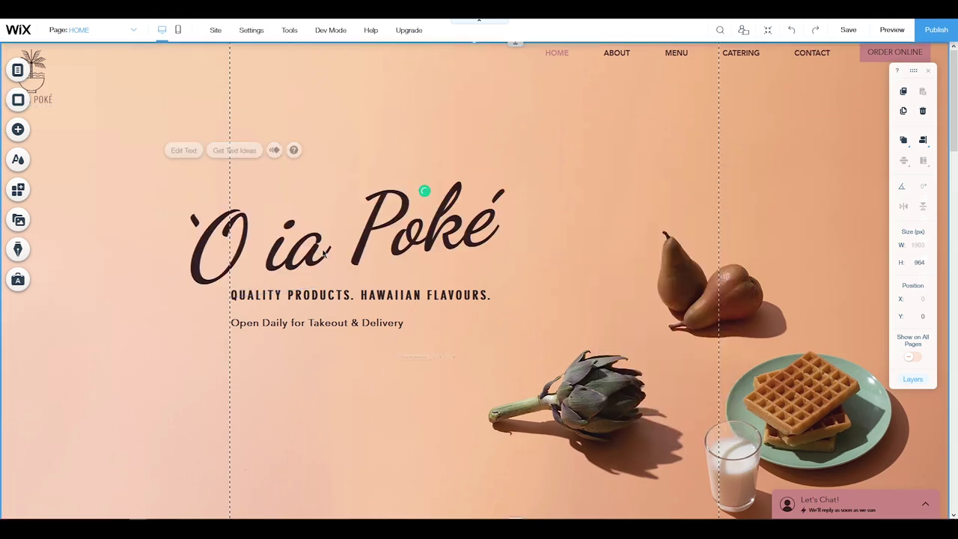
drag(331, 239, 380, 250)
click(189, 383)
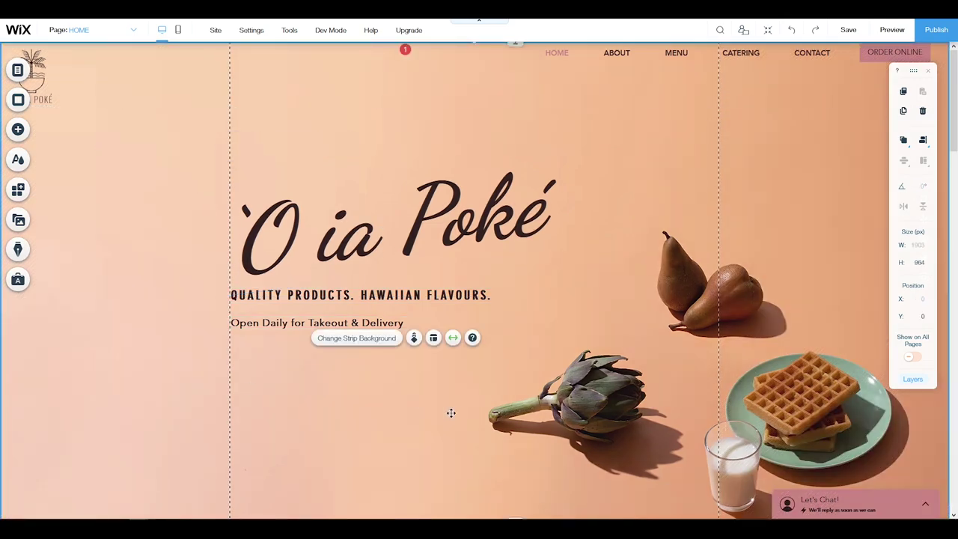
Replace the placeholder paragraph in the Our Poke box with "I am editing the text" and undo the text change.
scroll(453, 413, down, 2)
scroll(453, 413, up, 2)
scroll(666, 287, down, 6)
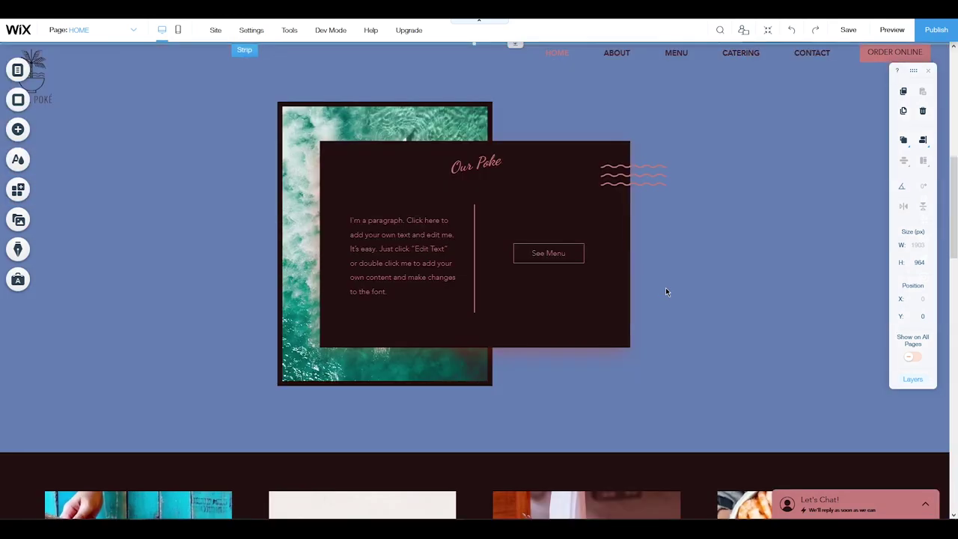
scroll(653, 306, up, 3)
scroll(650, 305, down, 3)
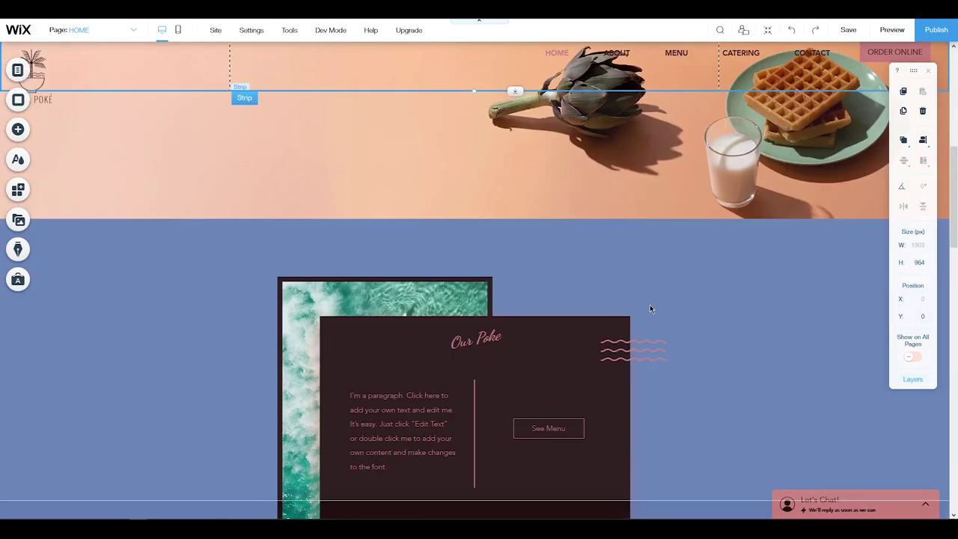
click(375, 278)
double_click(374, 278)
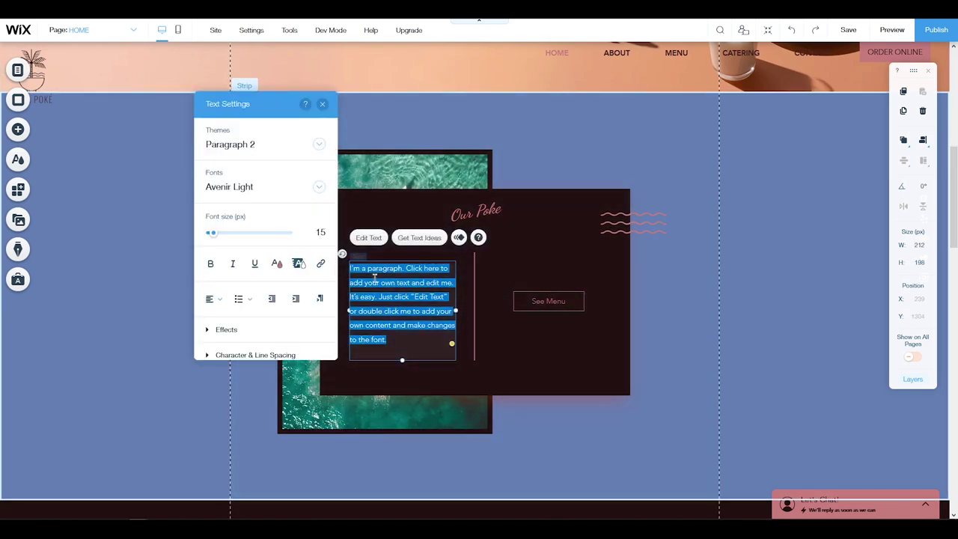
text(am editing the text)
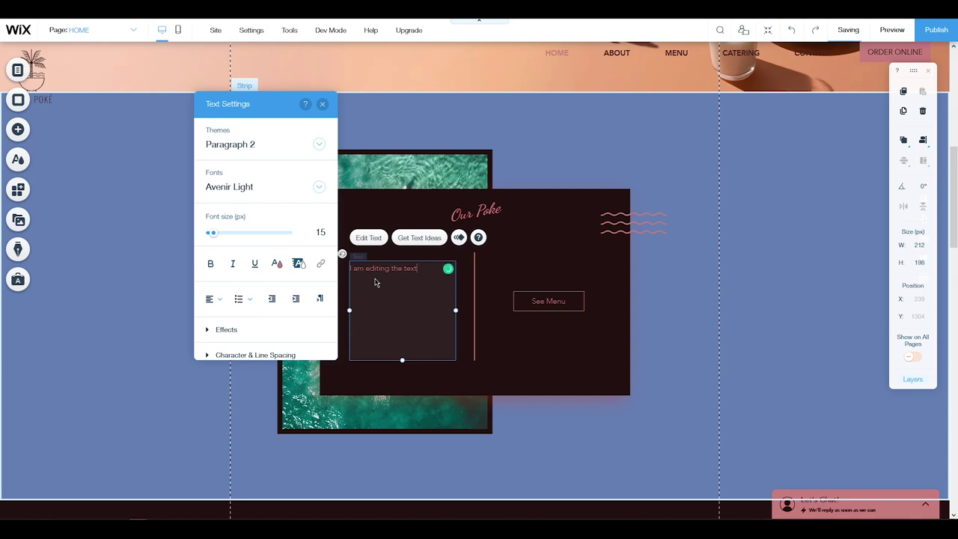
key(BackSpace)
key(BackSpace)
key(ctrl+z)
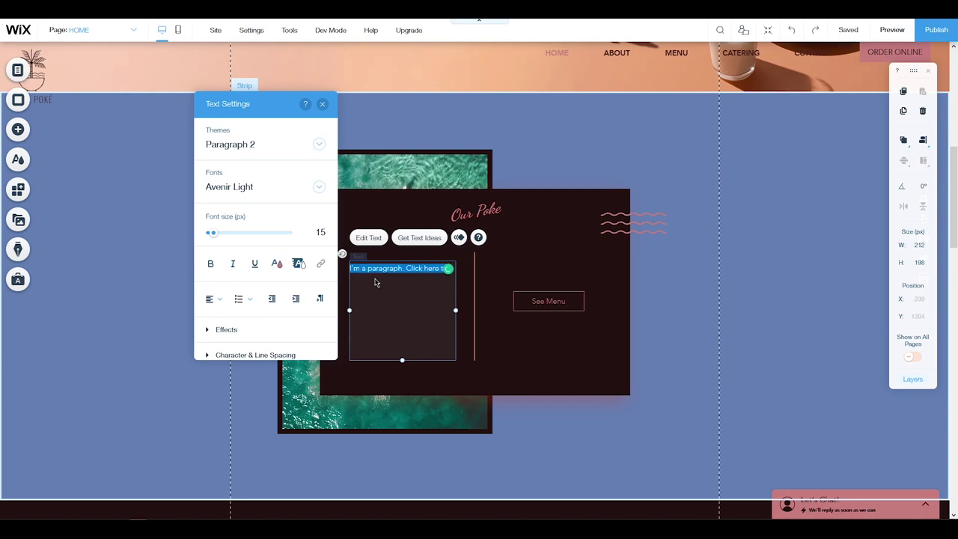
click(529, 253)
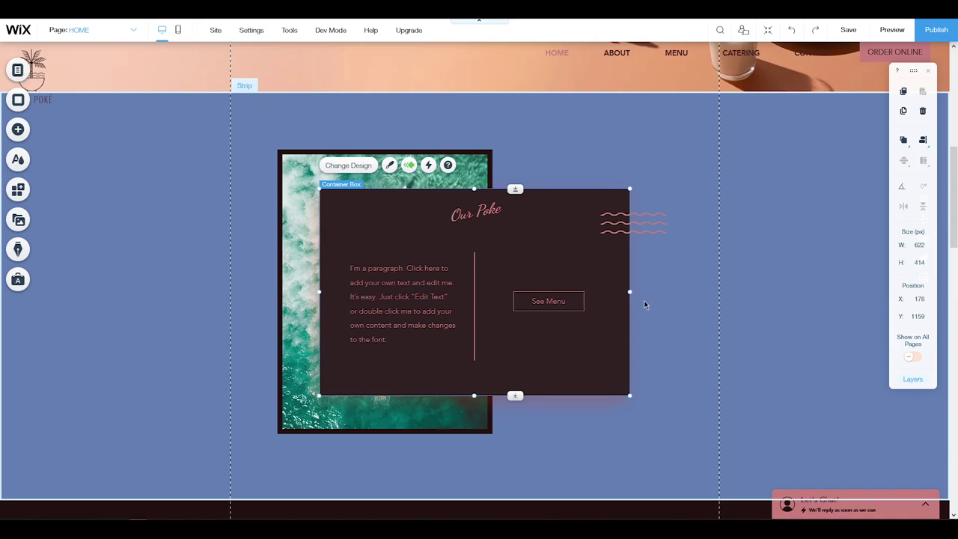
scroll(776, 355, down, 6)
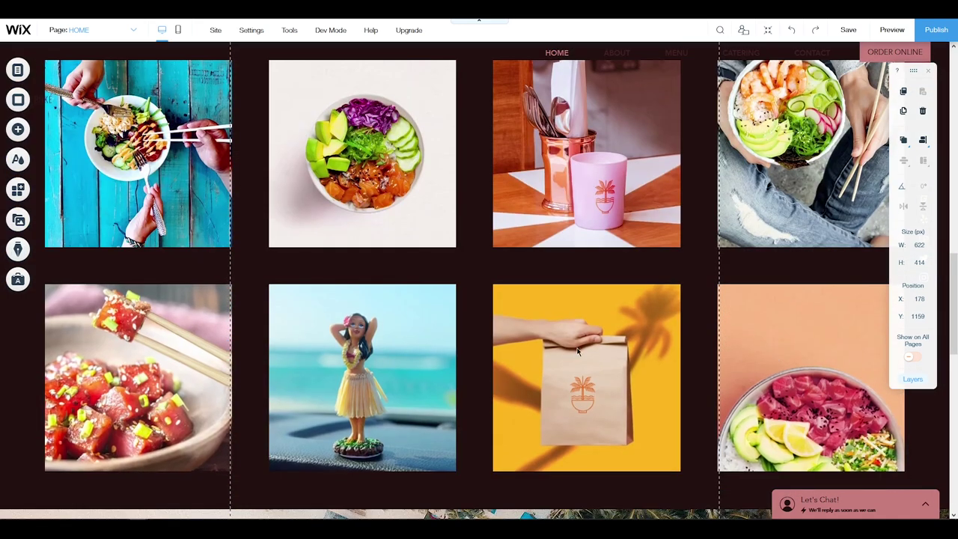
Review the images in the photo gallery's media organizer and close it without changes.
click(361, 203)
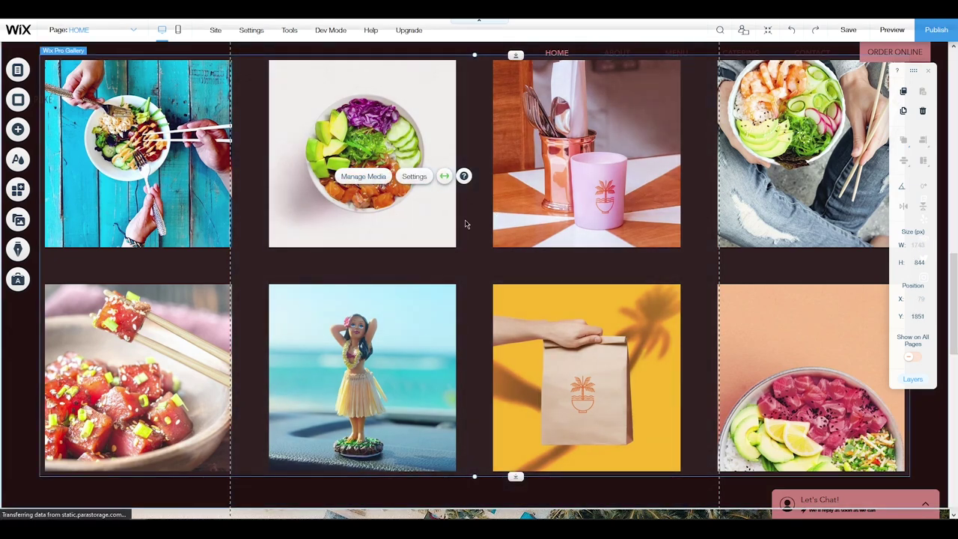
click(363, 176)
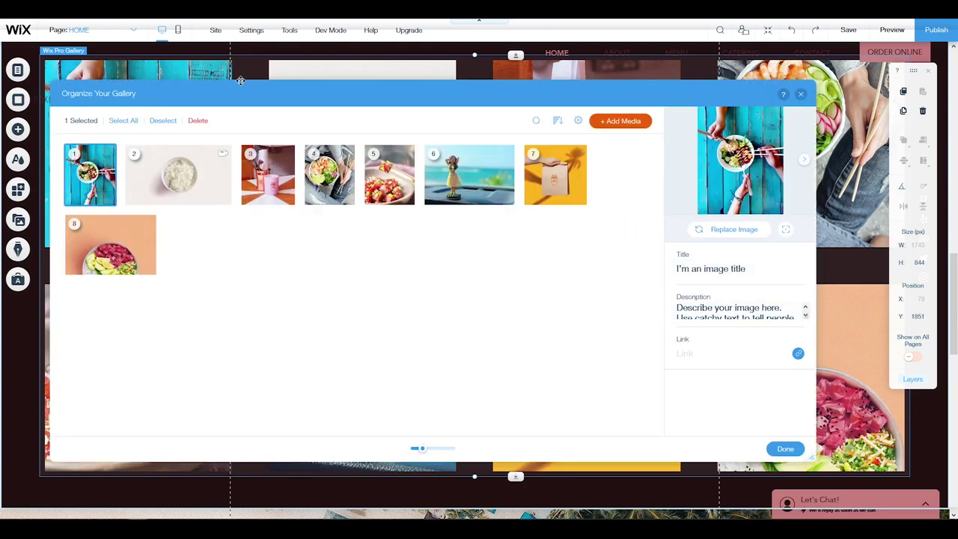
click(800, 94)
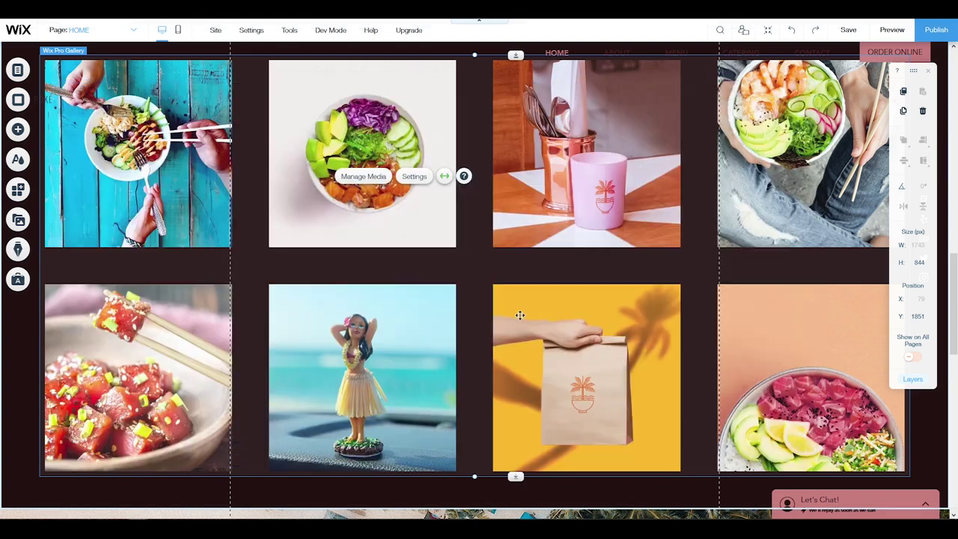
Examine the Our Catering strip with its beach background and the footer below it.
scroll(518, 317, down, 5)
scroll(522, 319, down, 3)
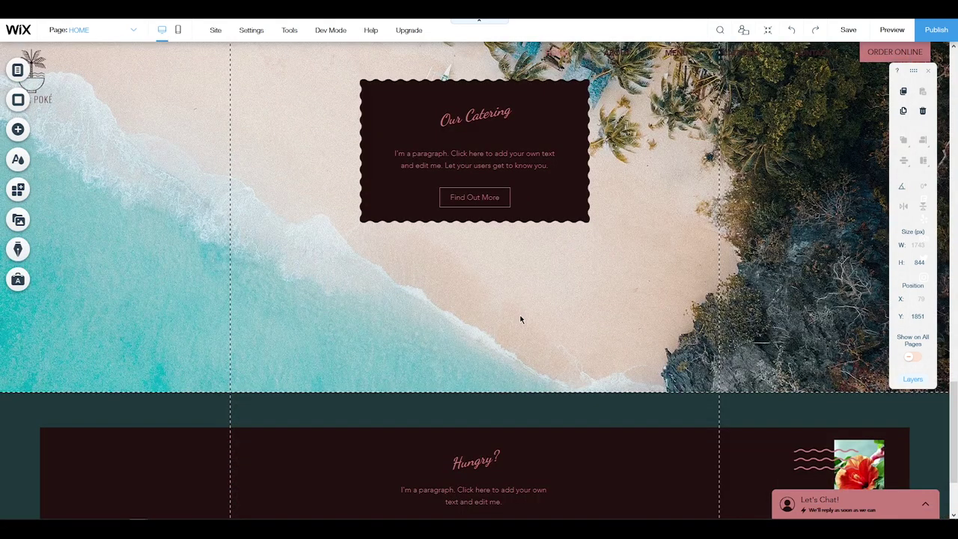
scroll(522, 319, up, 1)
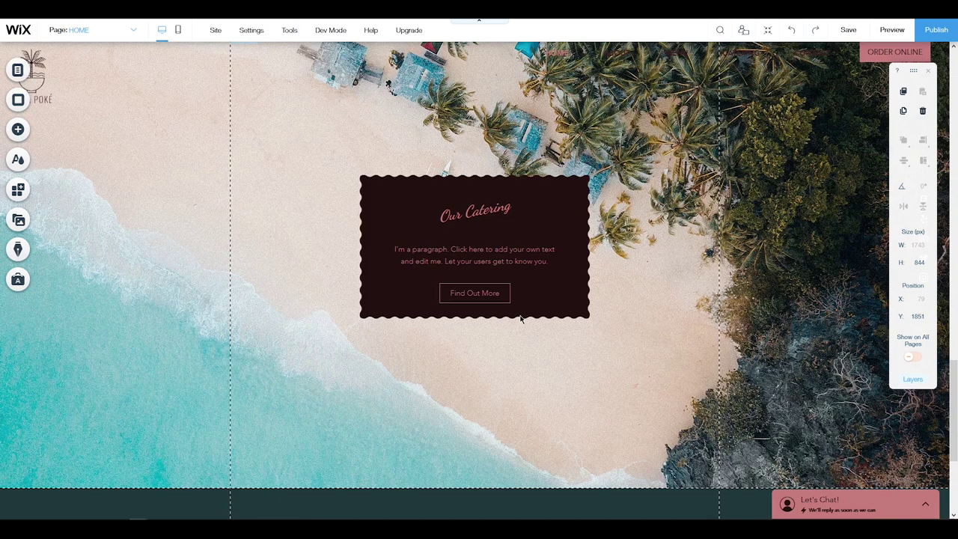
scroll(522, 320, up, 2)
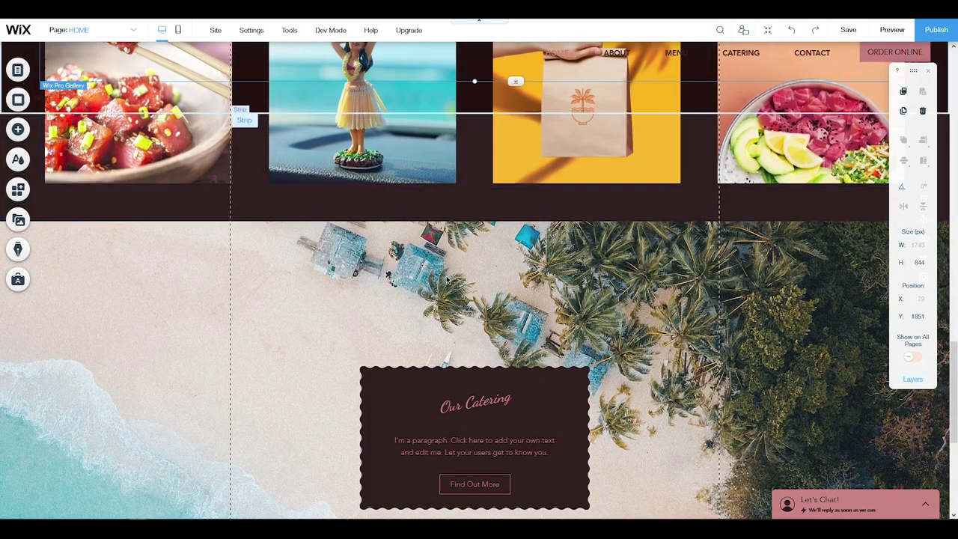
scroll(447, 278, down, 5)
click(704, 244)
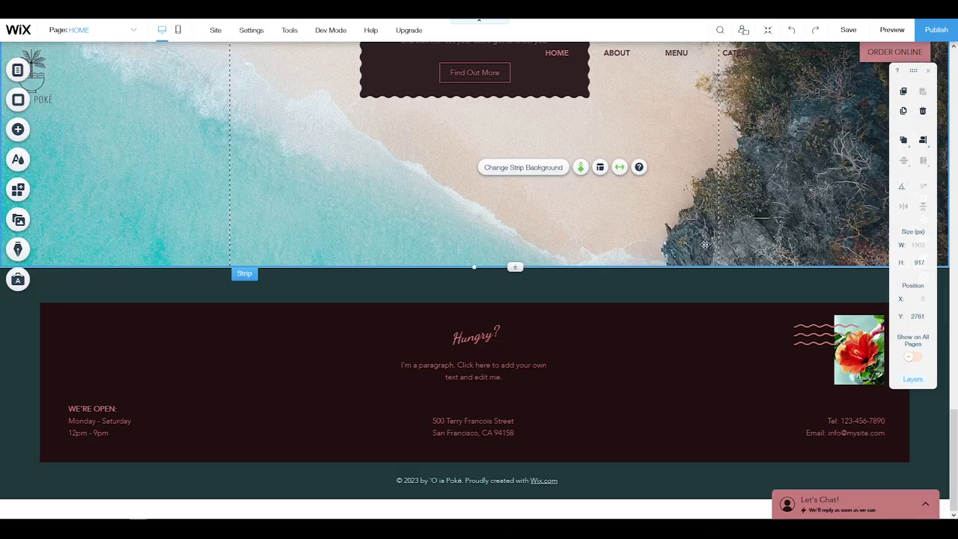
scroll(644, 262, up, 2)
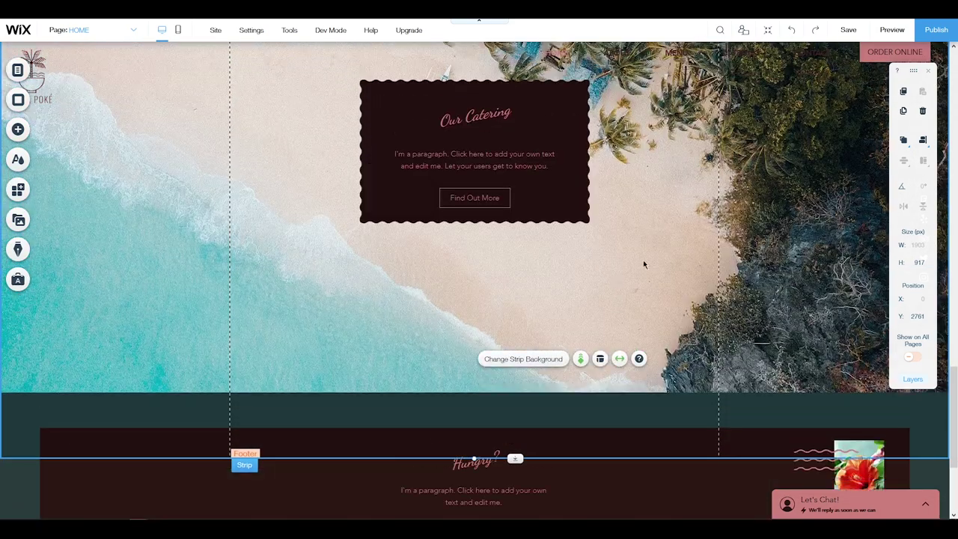
scroll(677, 344, up, 2)
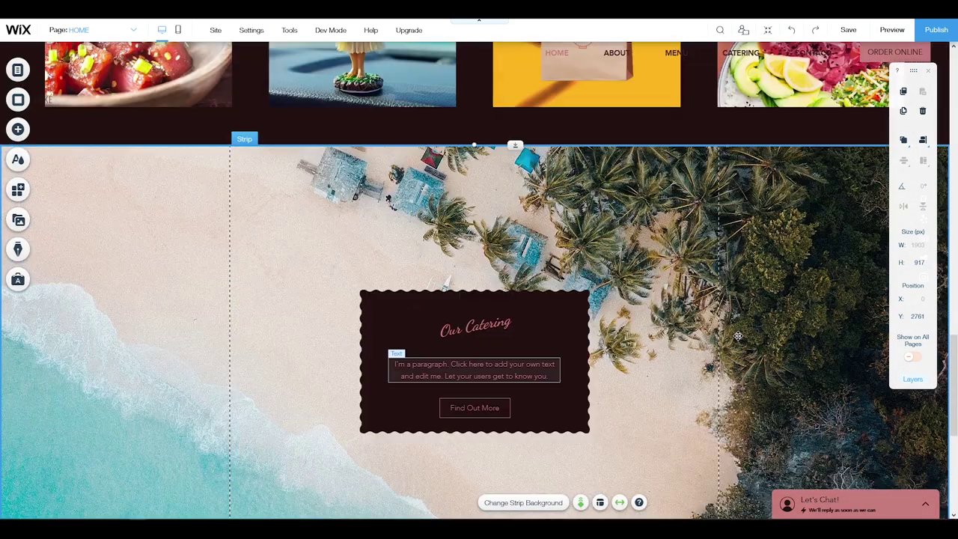
scroll(395, 282, down, 4)
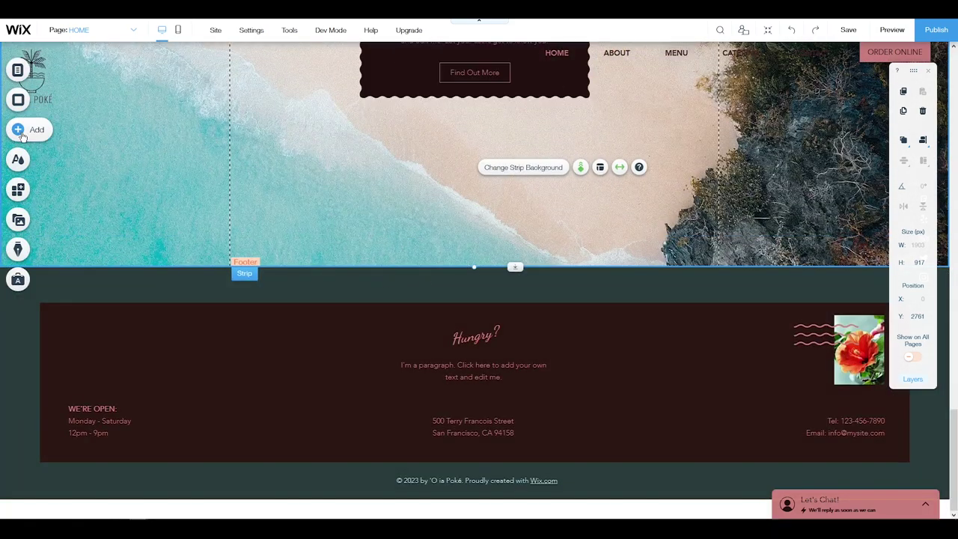
Try out the Our Team strip from the Team designs beneath the Our Catering strip and delete it.
click(19, 132)
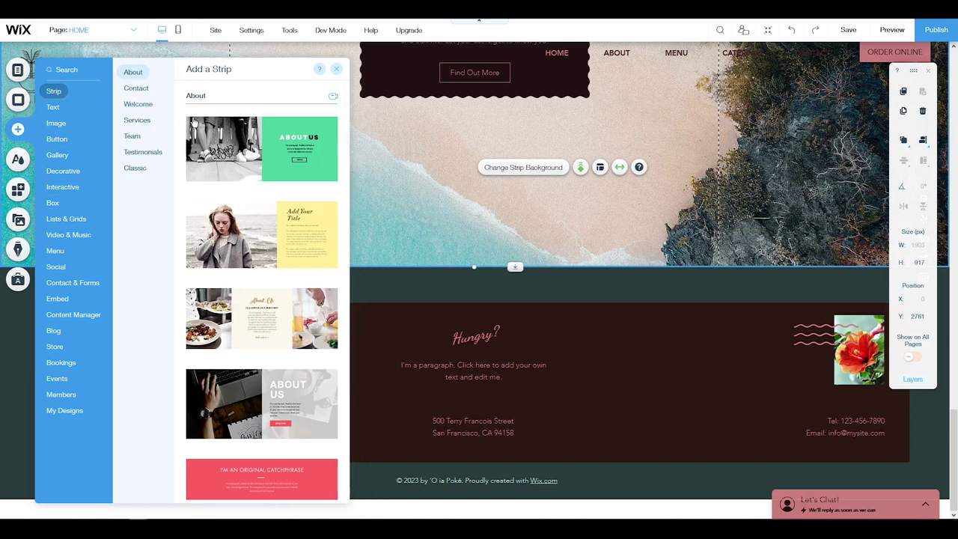
click(135, 170)
click(132, 135)
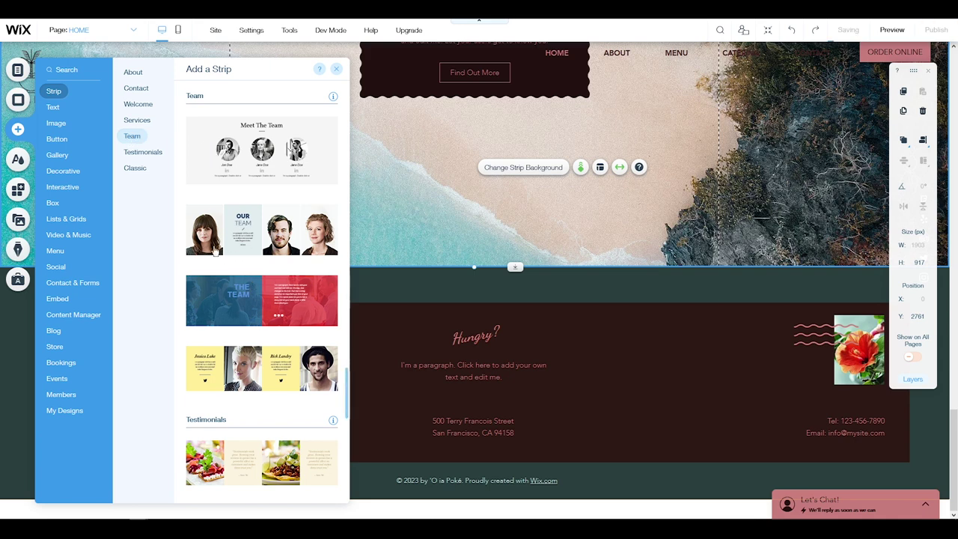
scroll(284, 283, down, 3)
scroll(284, 283, down, 3)
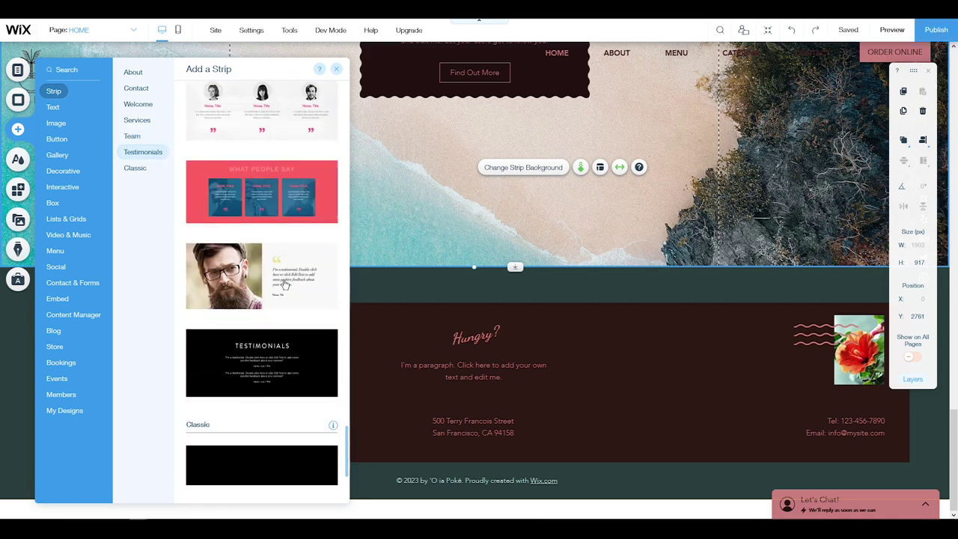
scroll(284, 283, down, 3)
scroll(284, 283, up, 10)
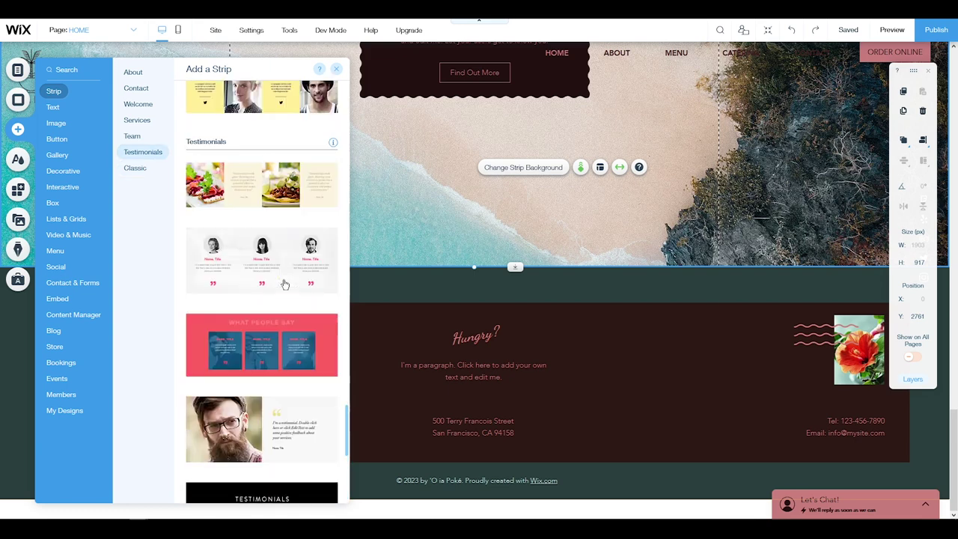
scroll(270, 241, up, 3)
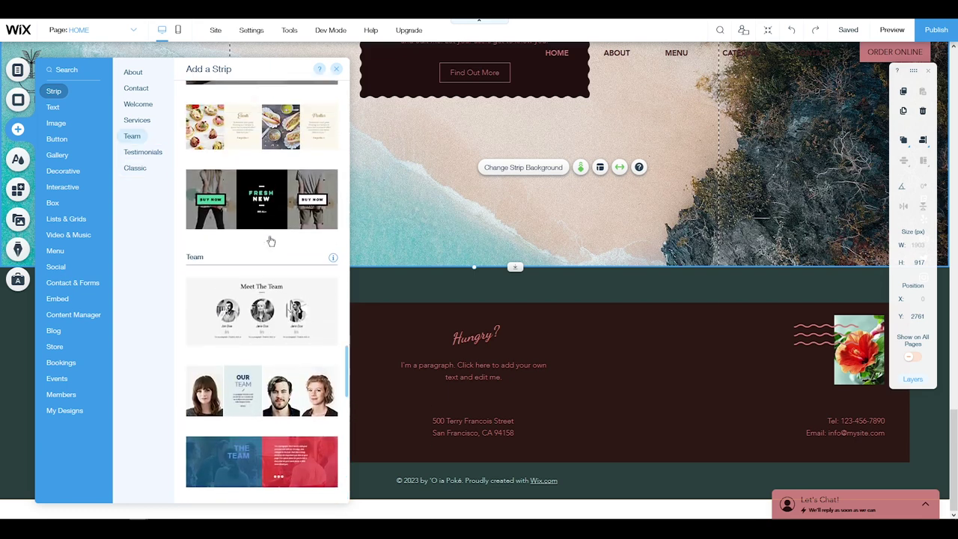
scroll(269, 242, down, 3)
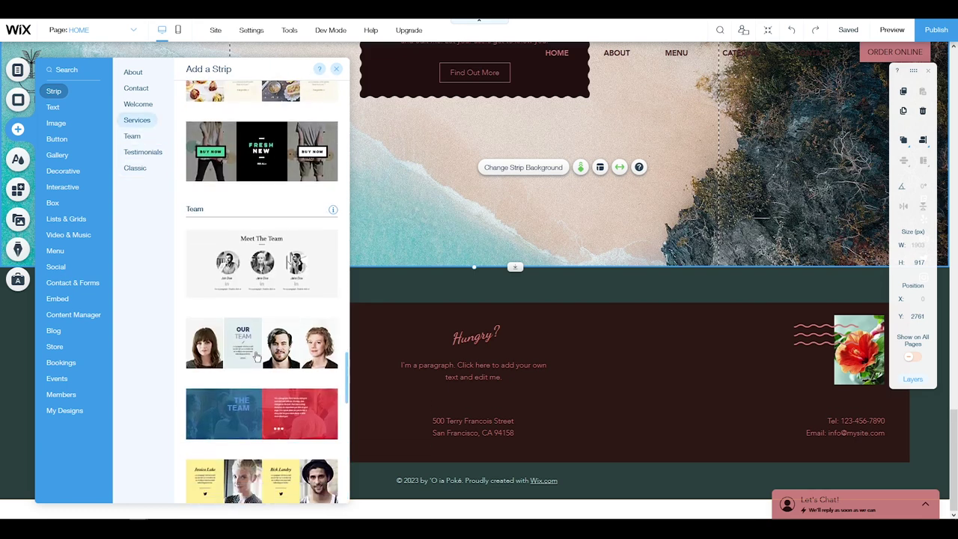
click(258, 357)
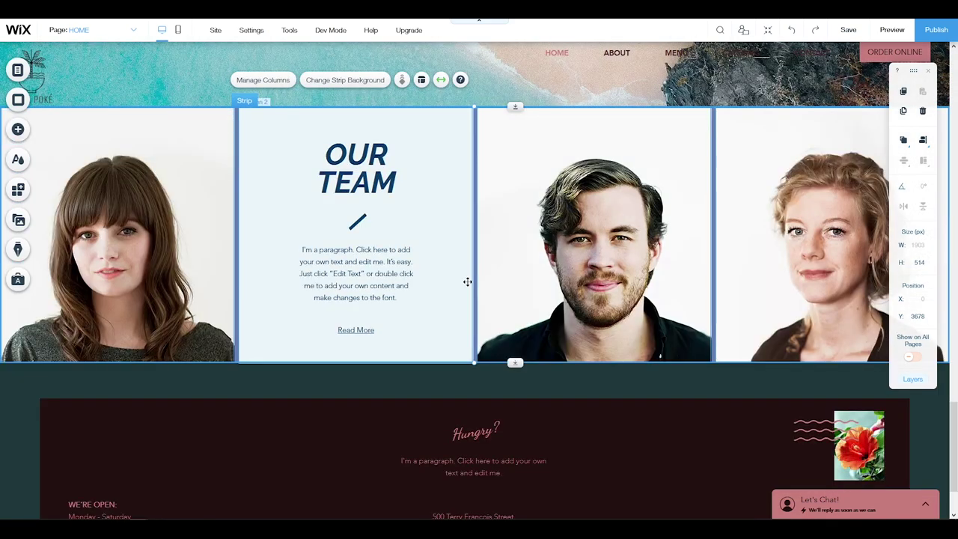
key(Delete)
Add the Meet The Team strip with three round portraits between the Our Catering strip and the footer.
click(23, 134)
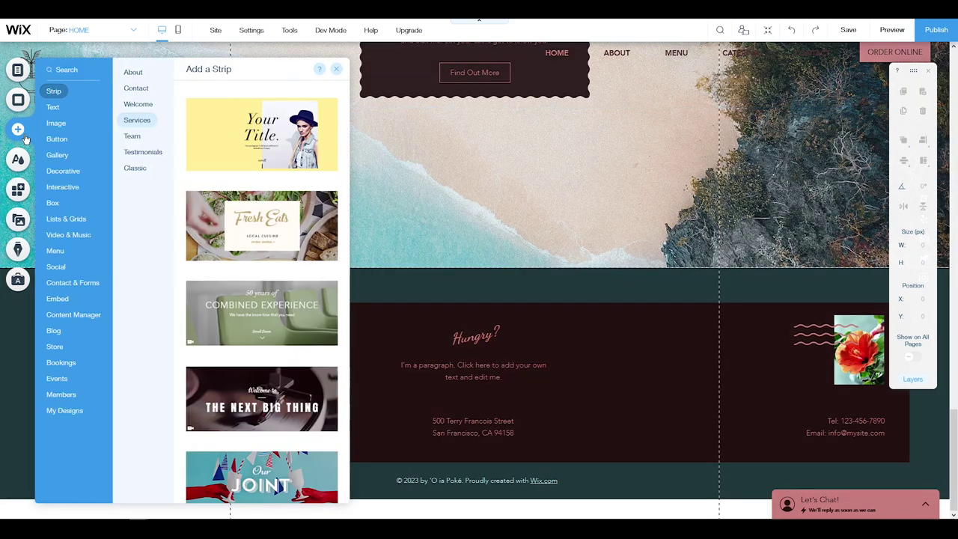
click(716, 229)
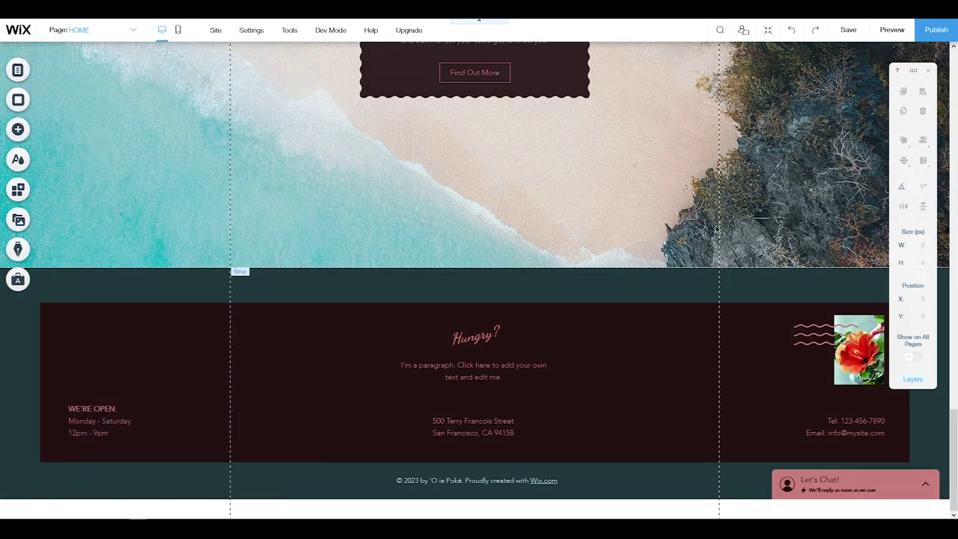
drag(613, 303, 613, 302)
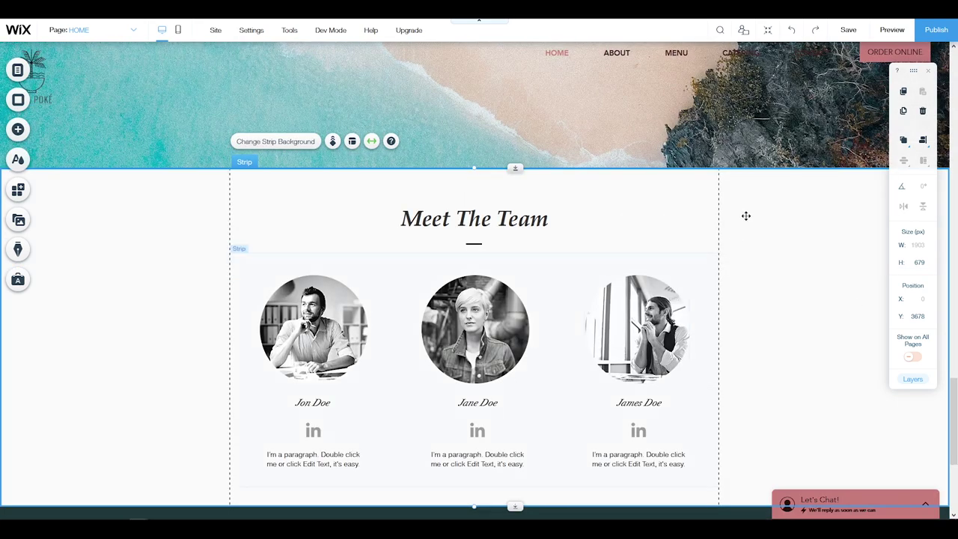
Set the Meet The Team strip's background to the pale pink site color #E8DFDF.
click(291, 142)
click(101, 237)
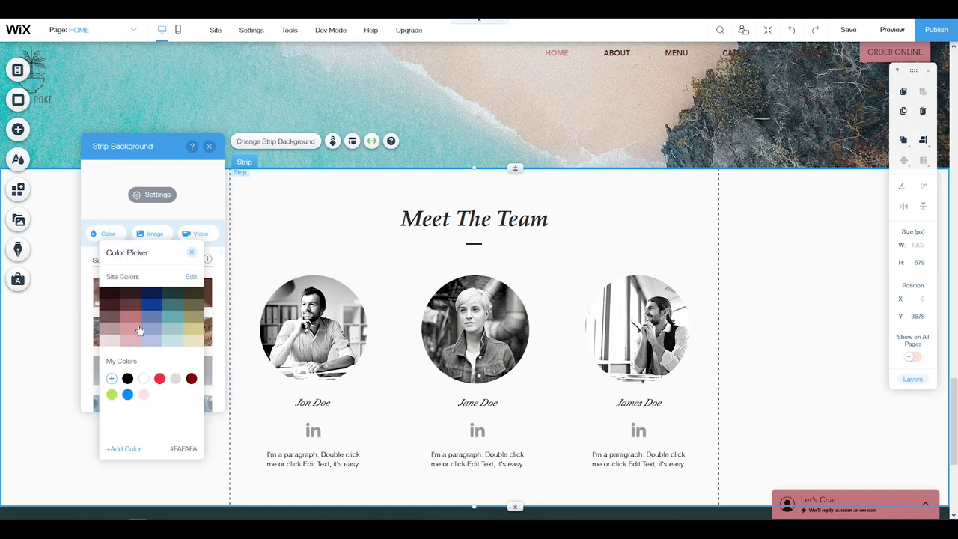
click(112, 296)
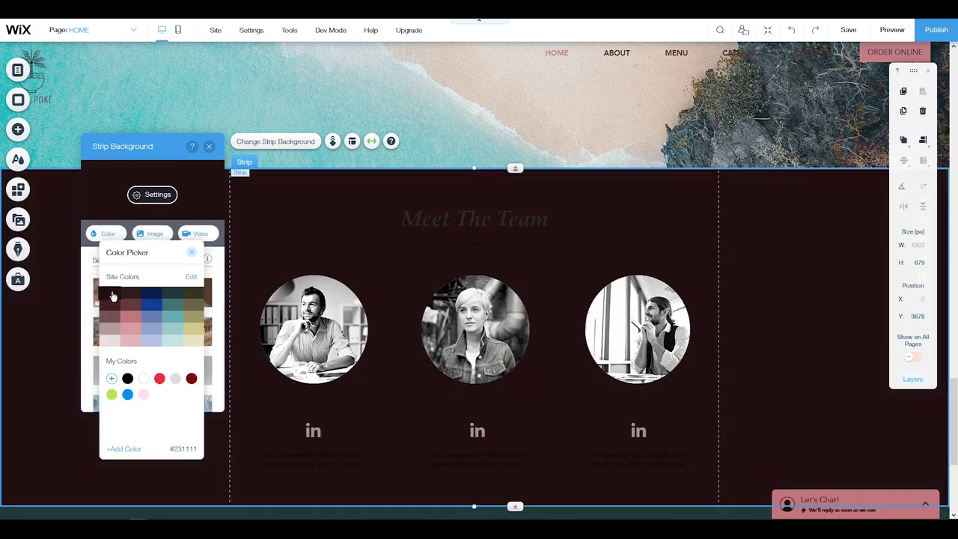
click(131, 299)
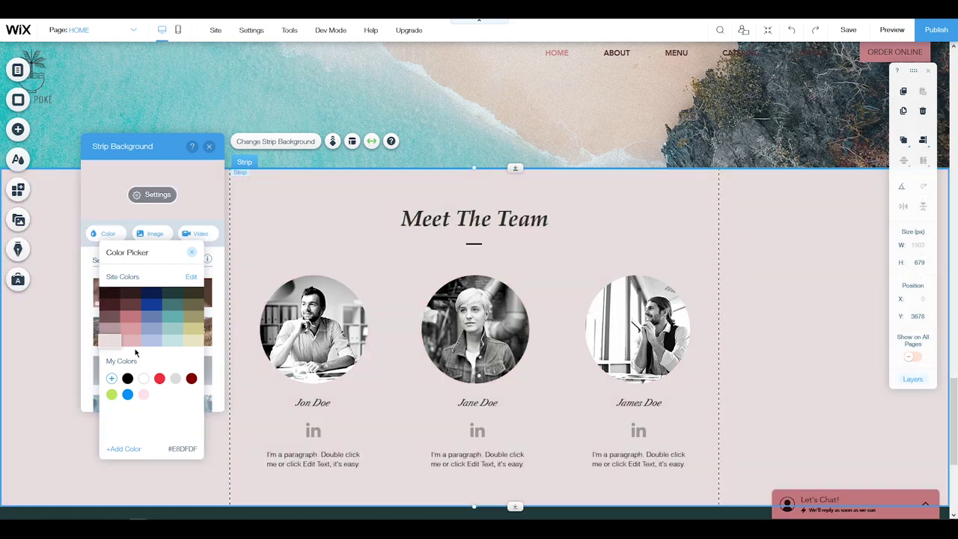
click(191, 254)
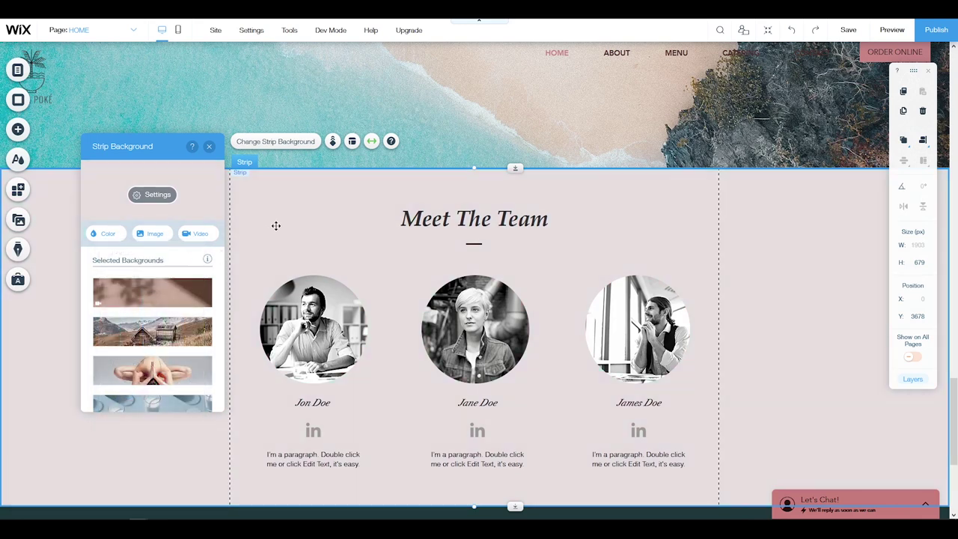
click(208, 146)
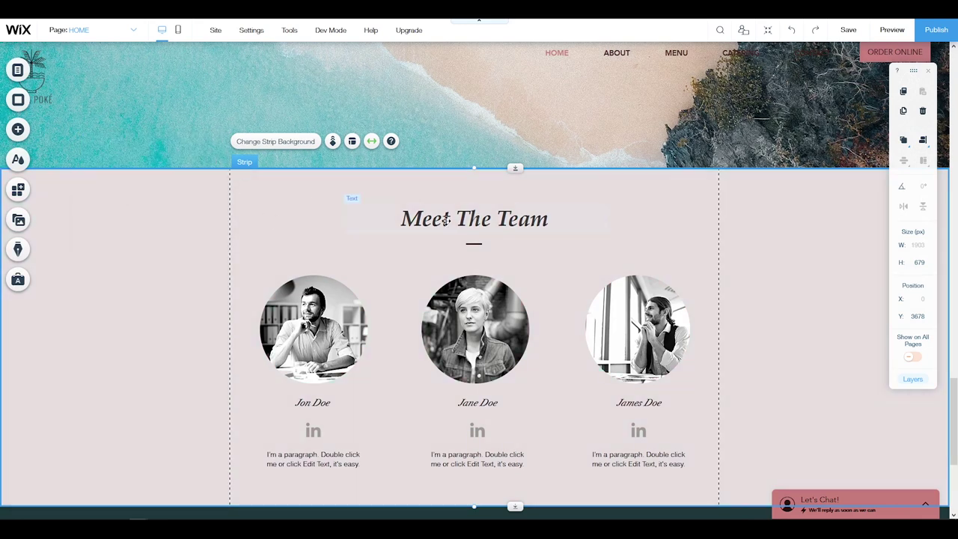
Change the team strip's heading to "Meet The Chef".
click(520, 220)
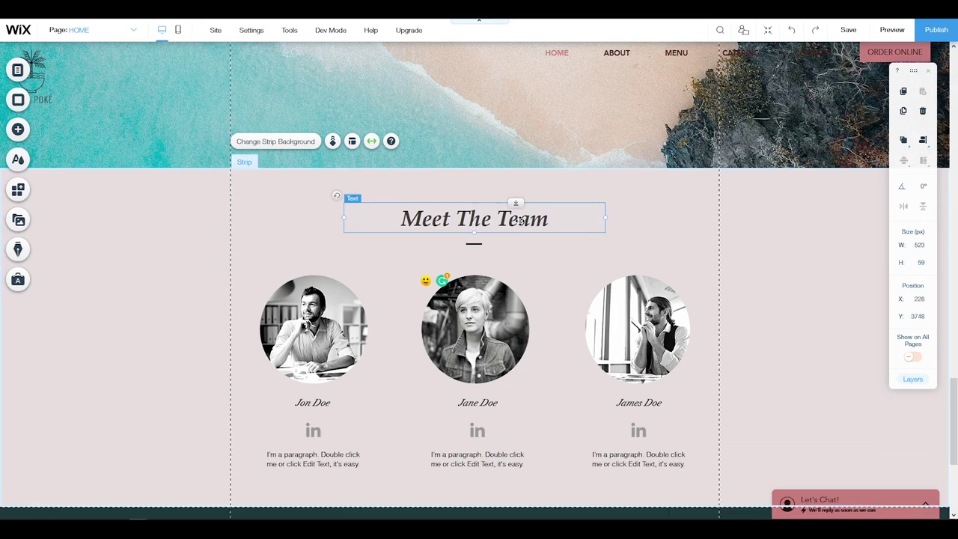
click(521, 220)
double_click(520, 220)
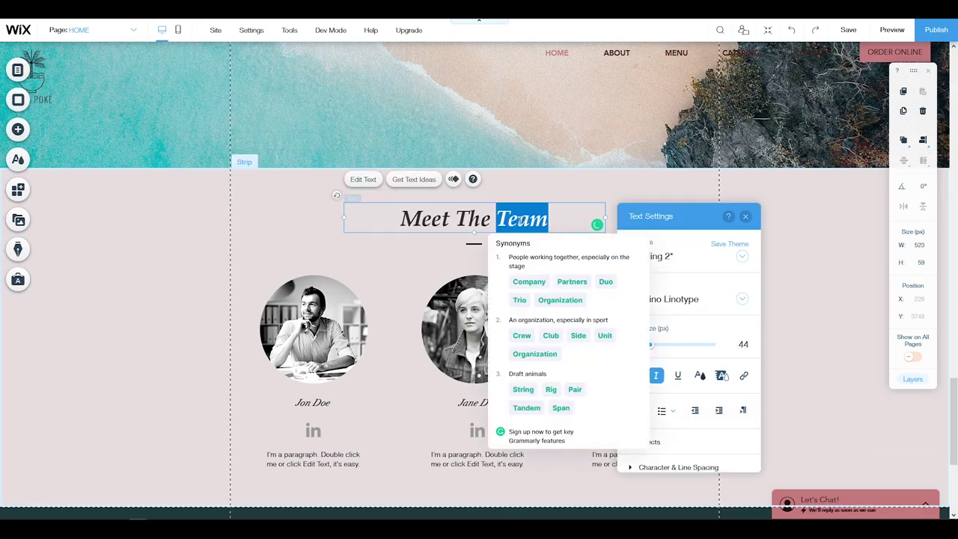
text(CHe)
key(BackSpace)
key(BackSpace)
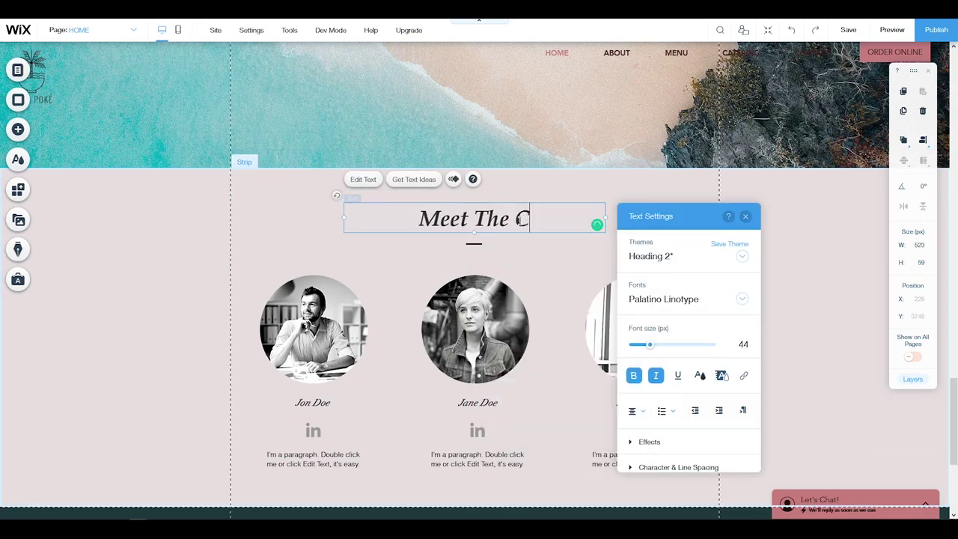
text(hef)
click(761, 263)
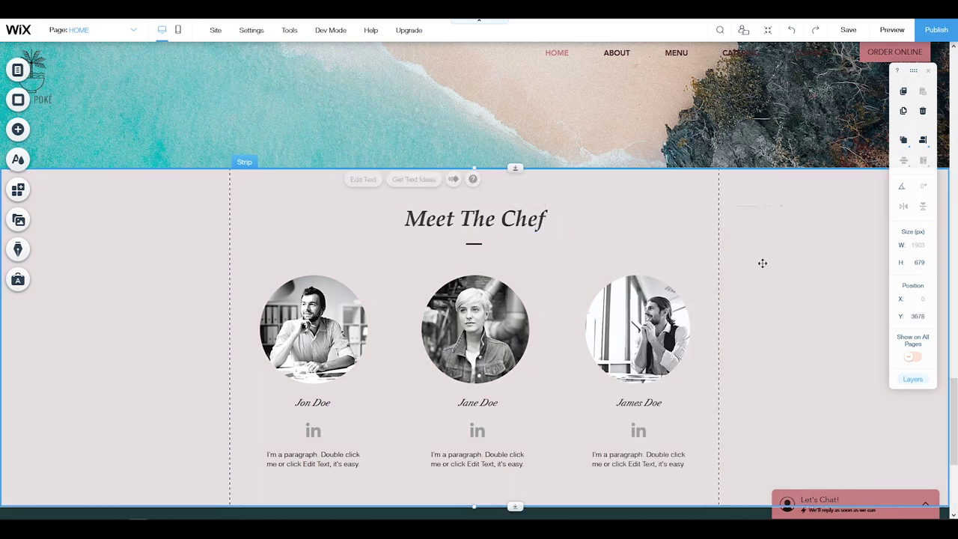
Hide the CONTACT page from the site menu and show it again.
scroll(791, 308, down, 2)
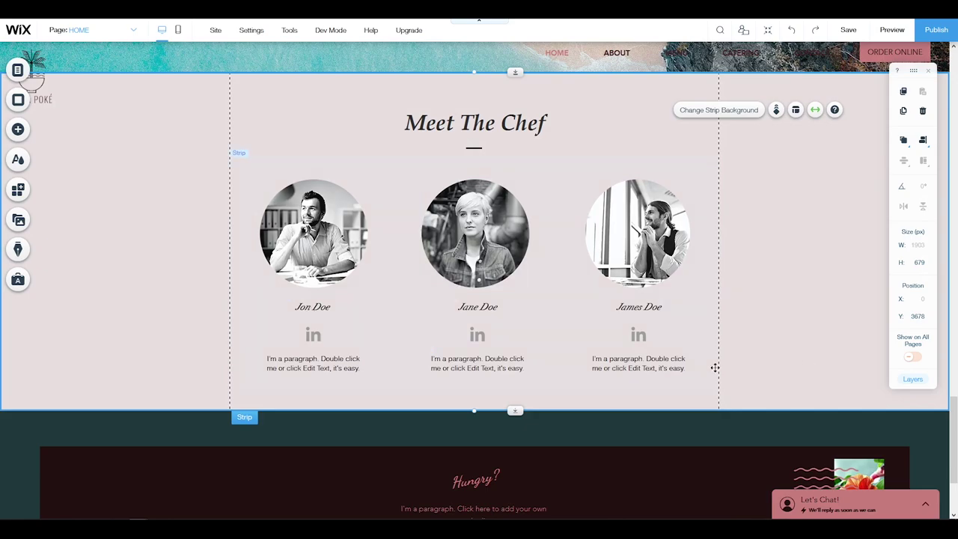
scroll(748, 337, up, 15)
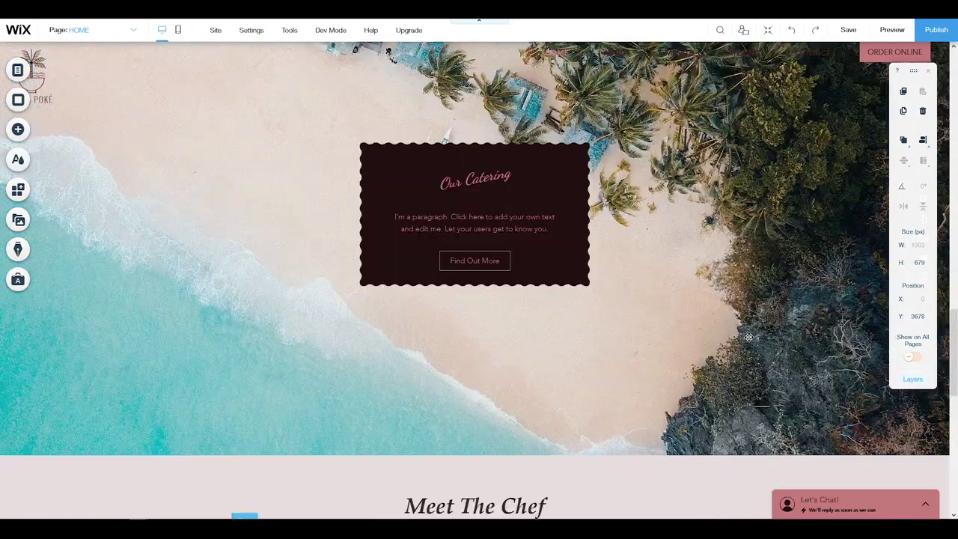
scroll(684, 308, up, 10)
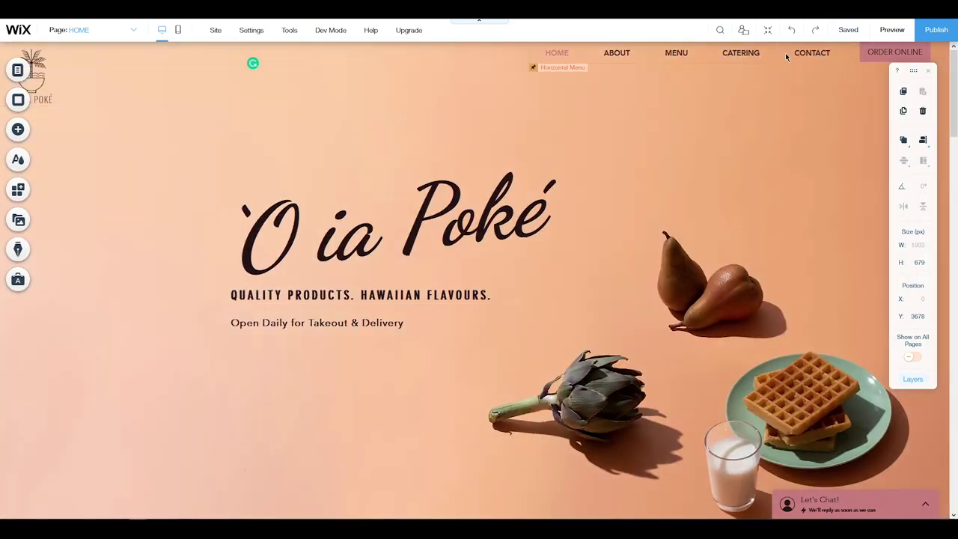
click(759, 63)
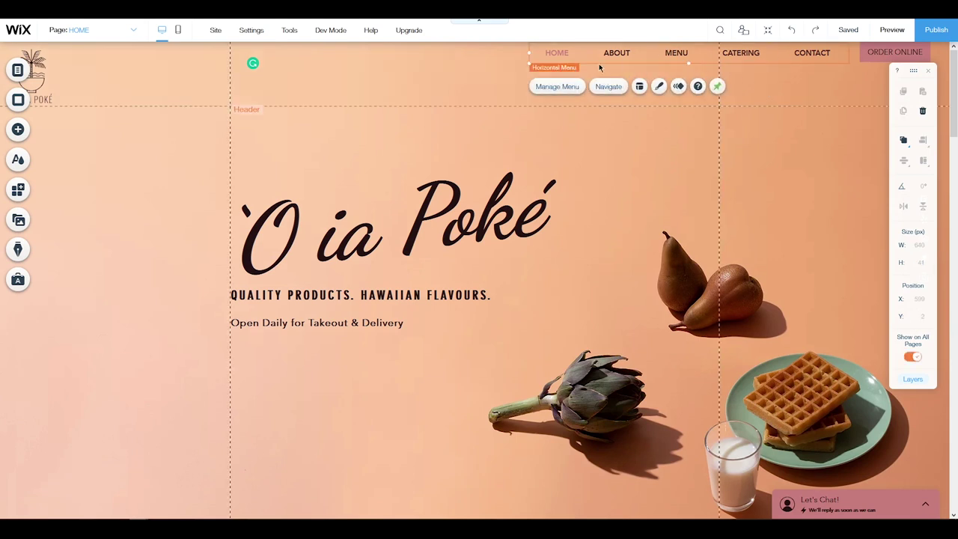
click(558, 88)
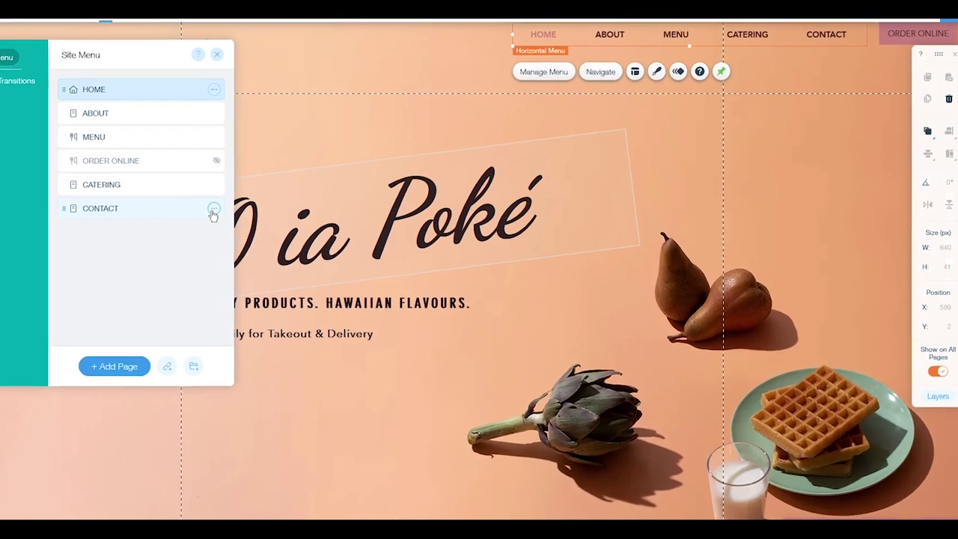
click(214, 213)
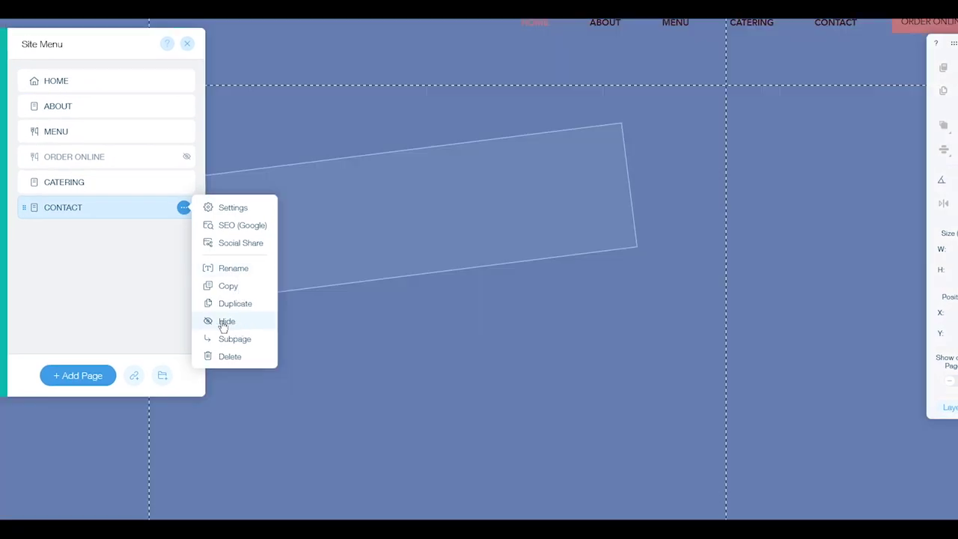
click(223, 323)
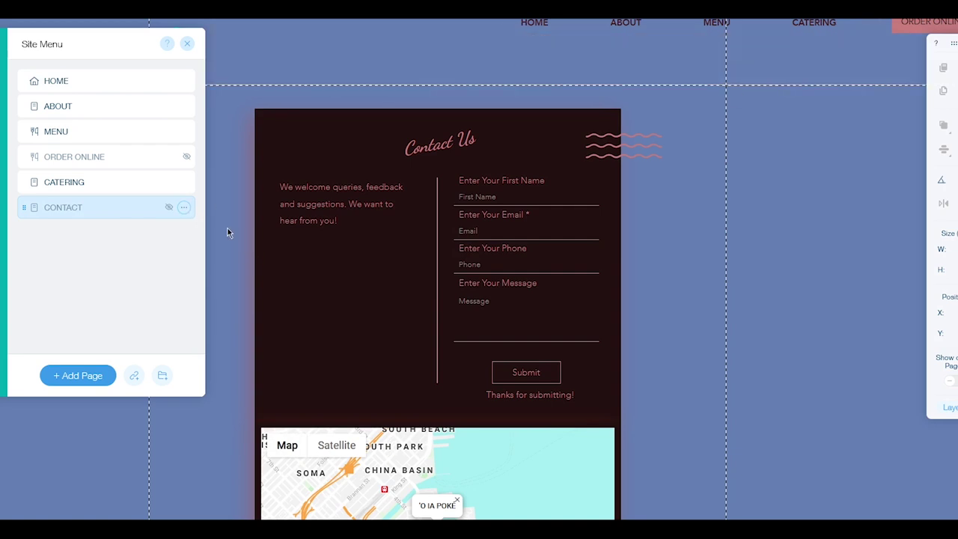
click(184, 208)
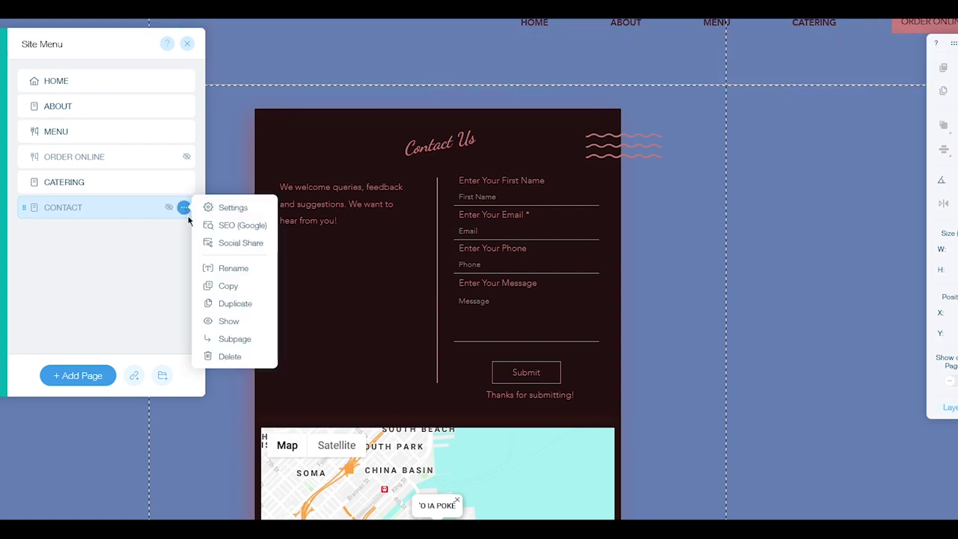
click(238, 330)
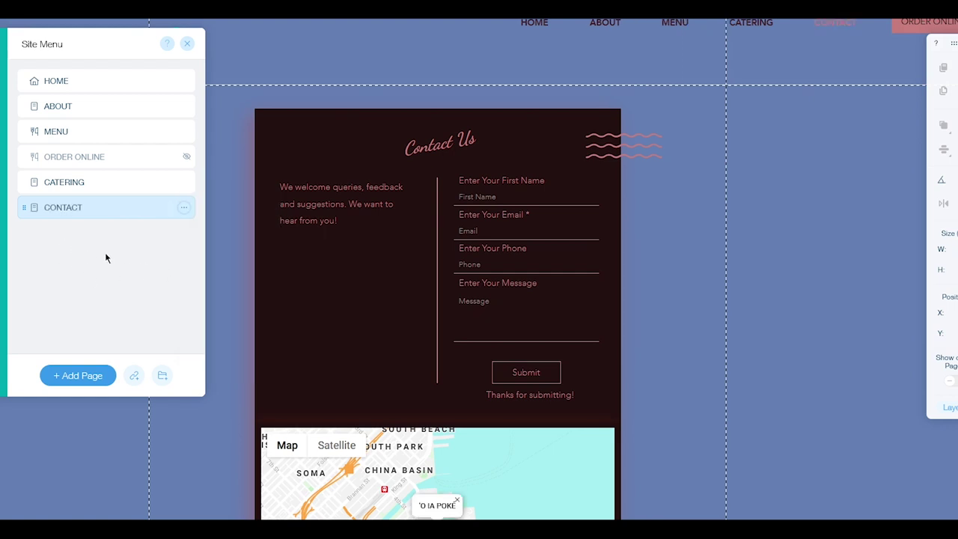
Look through the CONTACT page's form, map and hula dancer section down to the footer.
scroll(673, 457, down, 2)
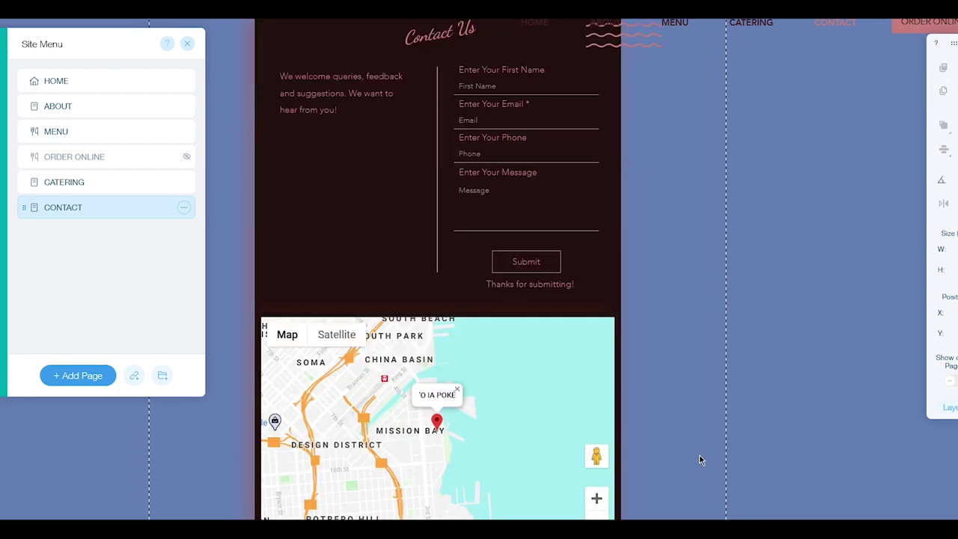
scroll(699, 454, down, 10)
scroll(699, 455, up, 12)
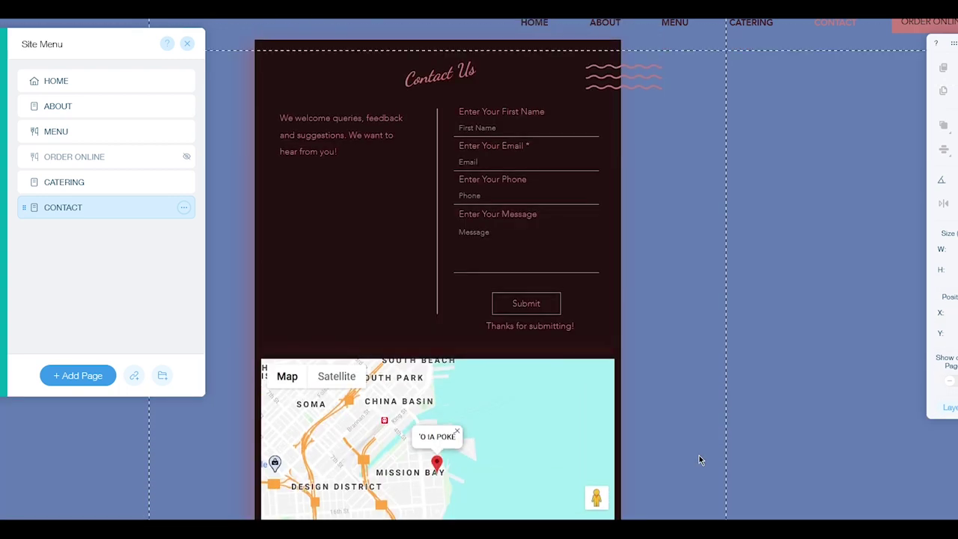
scroll(699, 455, up, 1)
scroll(699, 455, down, 8)
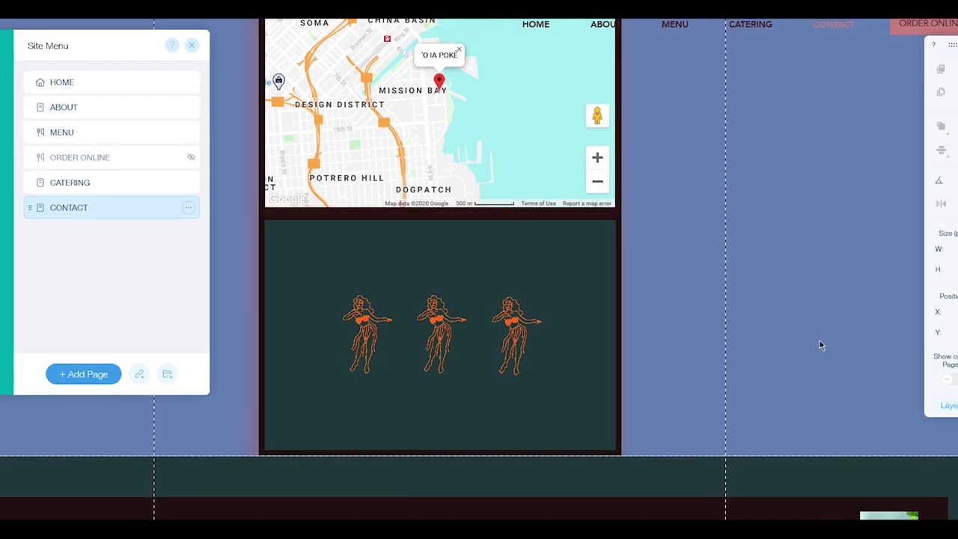
scroll(819, 342, up, 7)
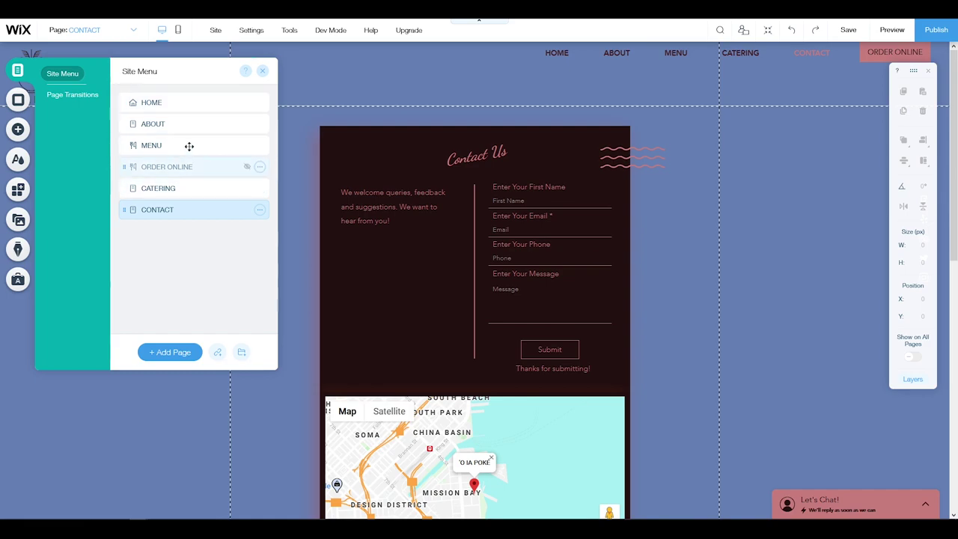
Open the MENU page and bring up the management of its restaurant menus.
click(189, 147)
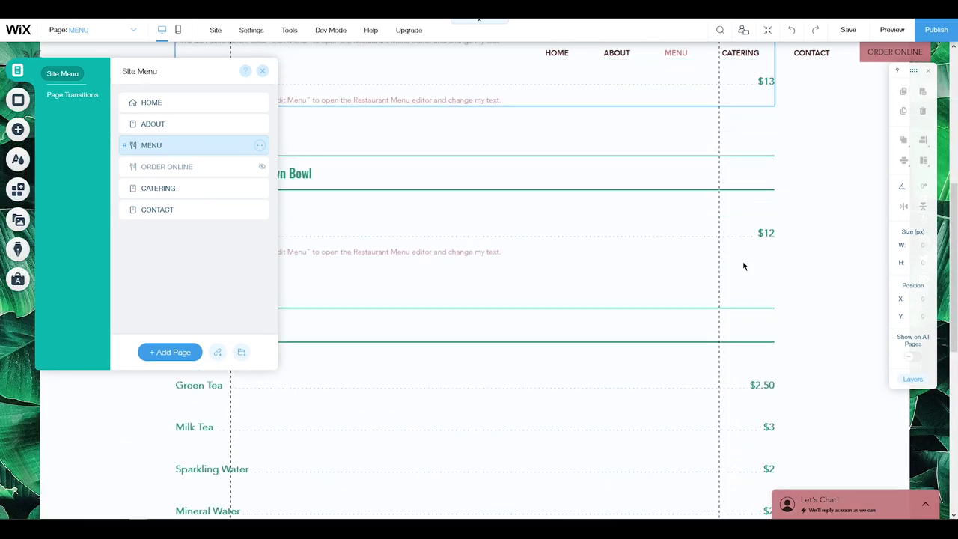
click(262, 71)
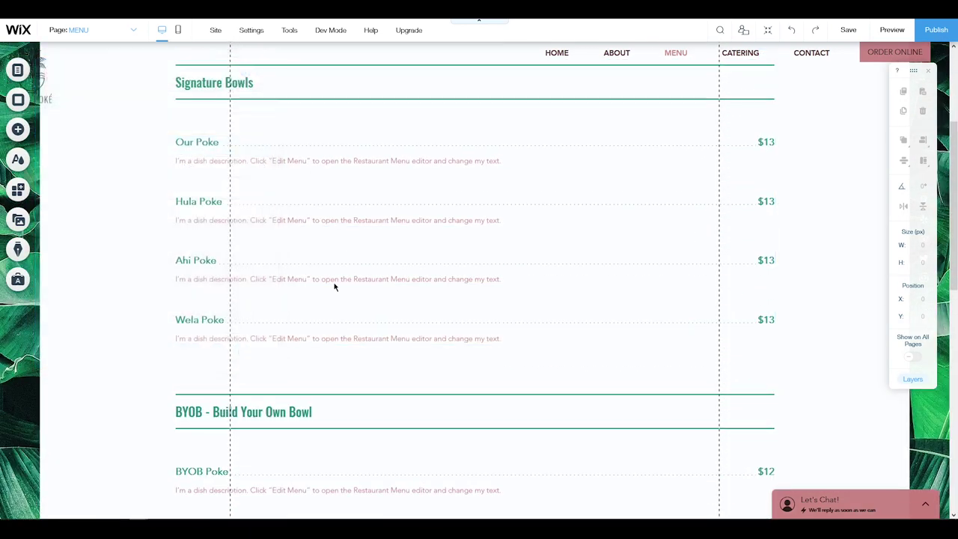
scroll(335, 288, up, 3)
scroll(785, 259, down, 3)
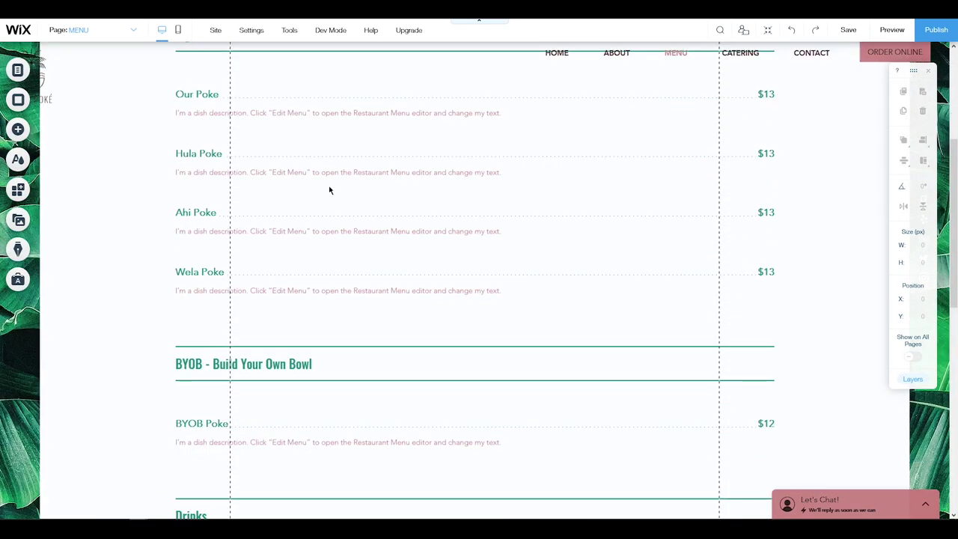
scroll(201, 178, up, 1)
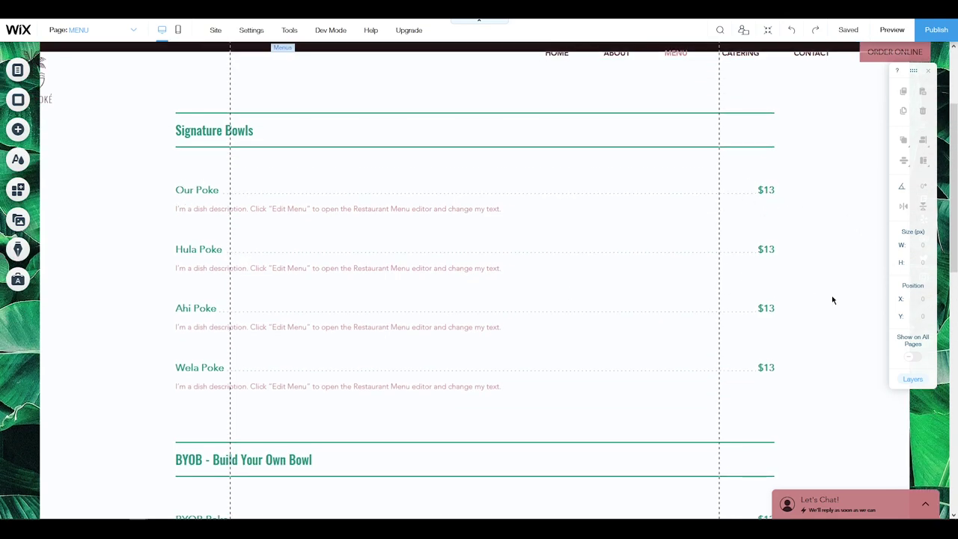
scroll(833, 299, down, 2)
scroll(833, 299, up, 2)
click(320, 211)
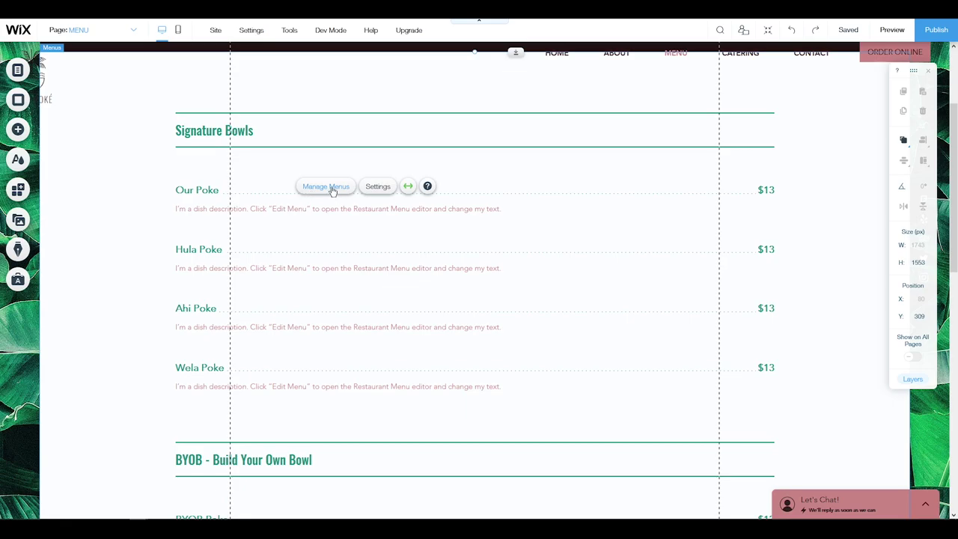
click(329, 187)
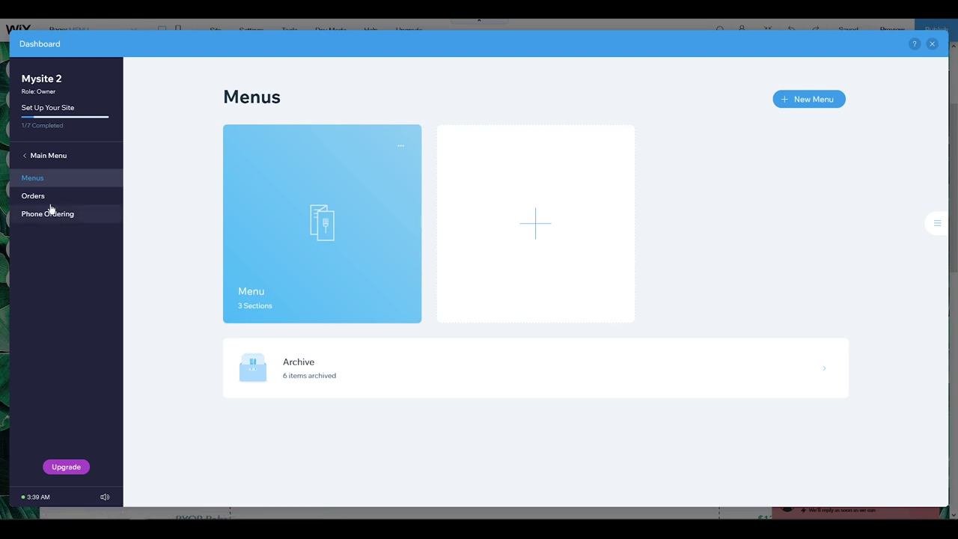
Open the Signature Bowls section of the existing Menu for editing.
click(54, 177)
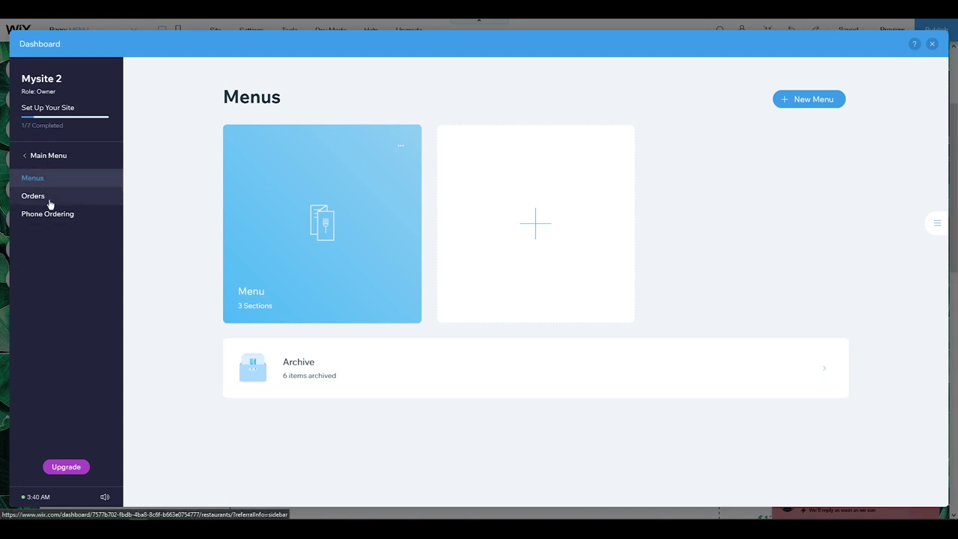
mouse_move(323, 250)
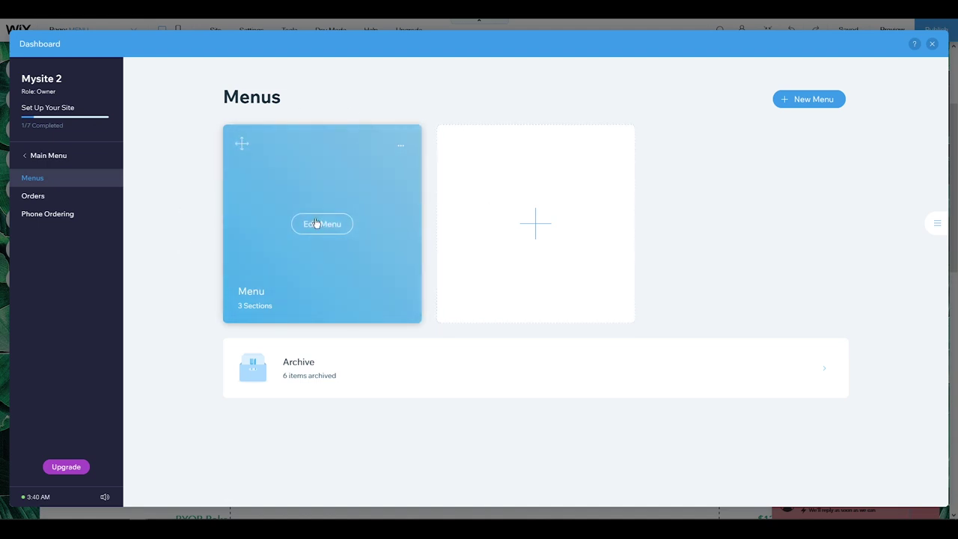
click(321, 222)
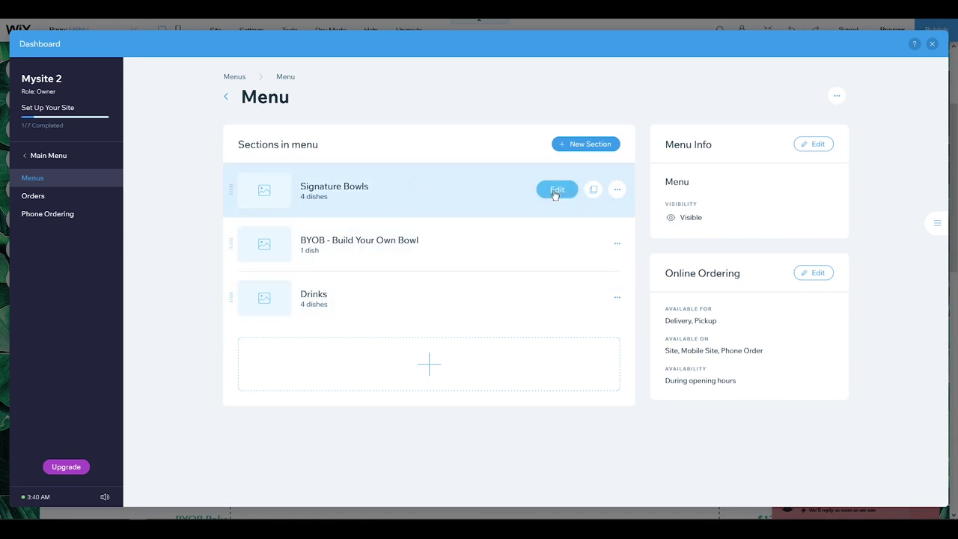
click(556, 190)
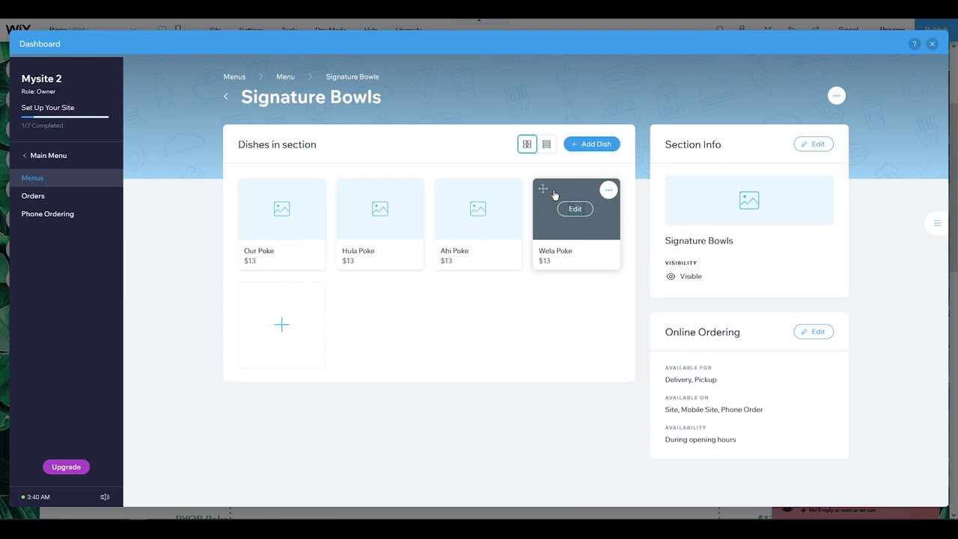
Start a new dish in the Signature Bowls section and check the image chooser without adding an image.
click(315, 324)
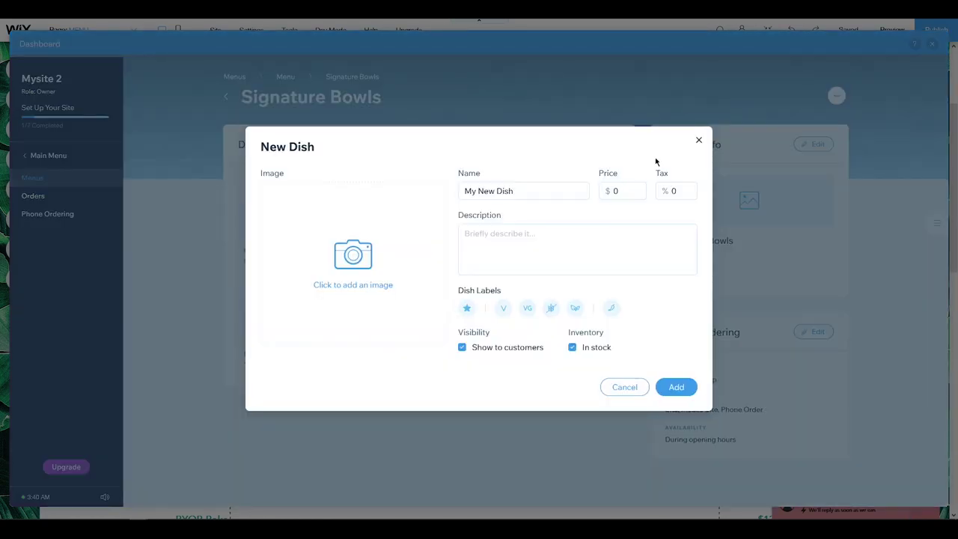
click(698, 143)
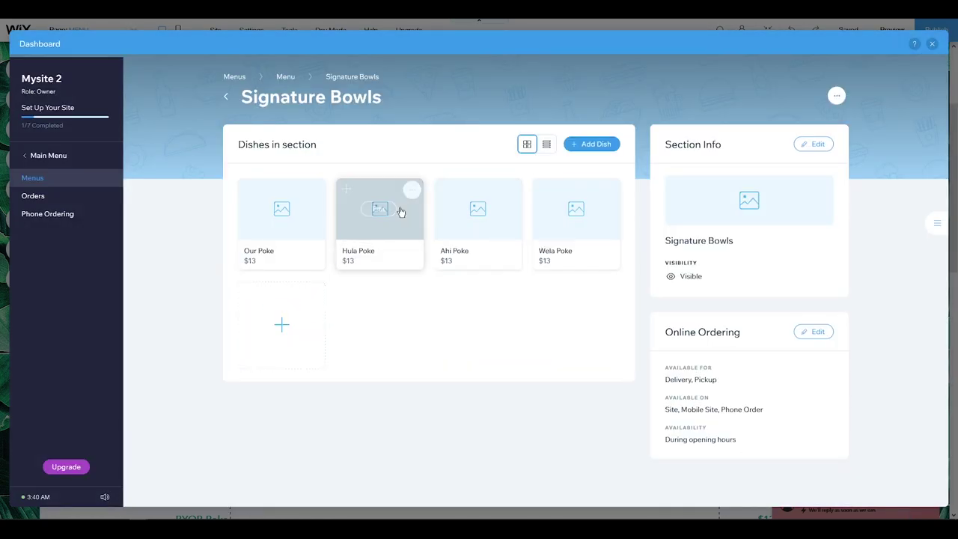
mouse_move(299, 332)
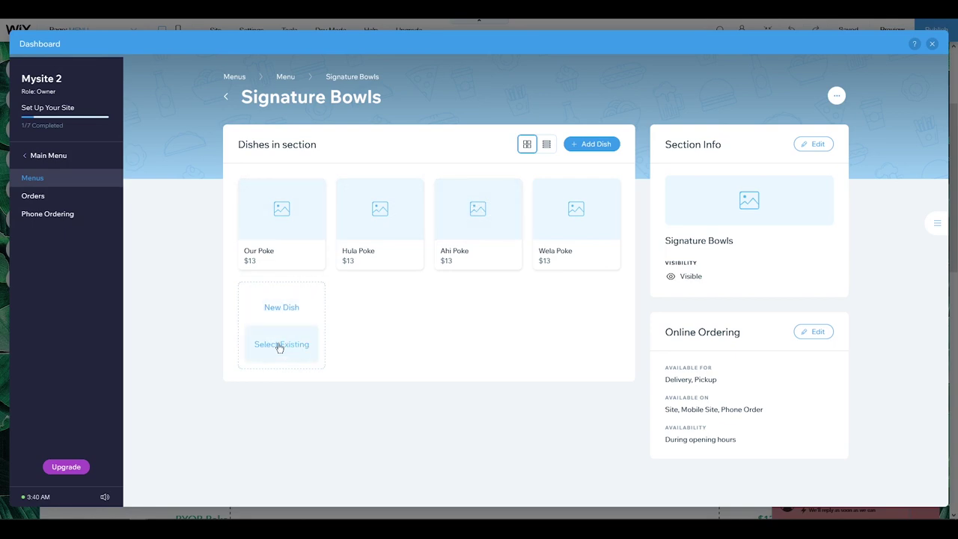
click(279, 309)
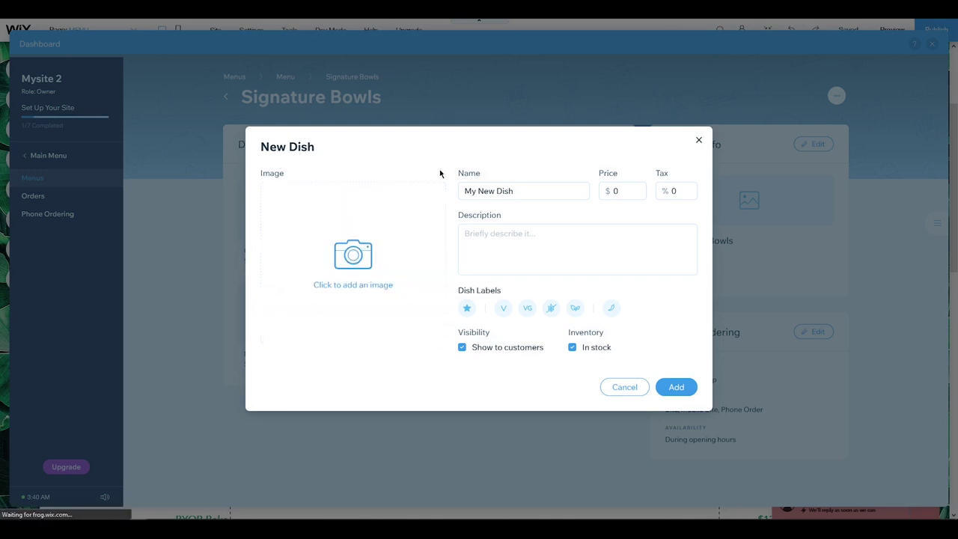
click(333, 283)
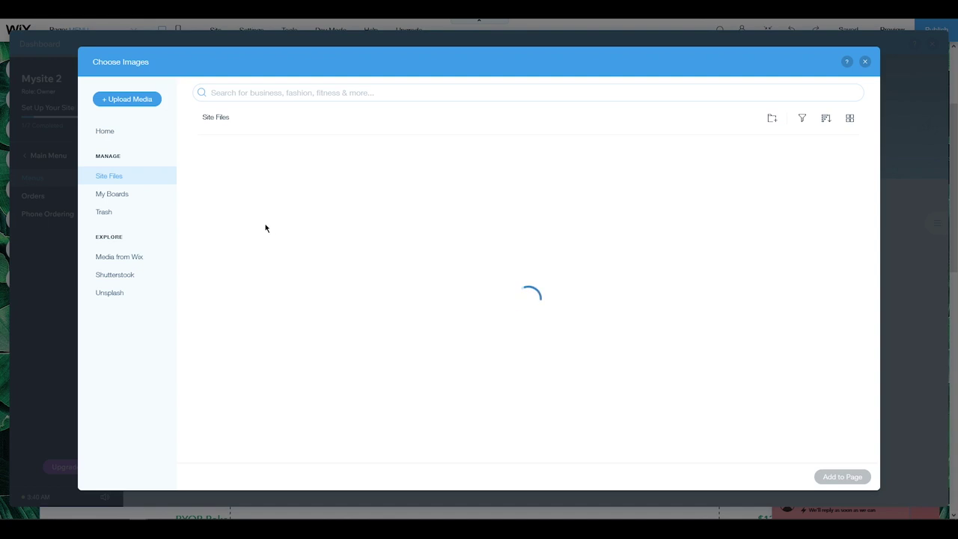
click(865, 61)
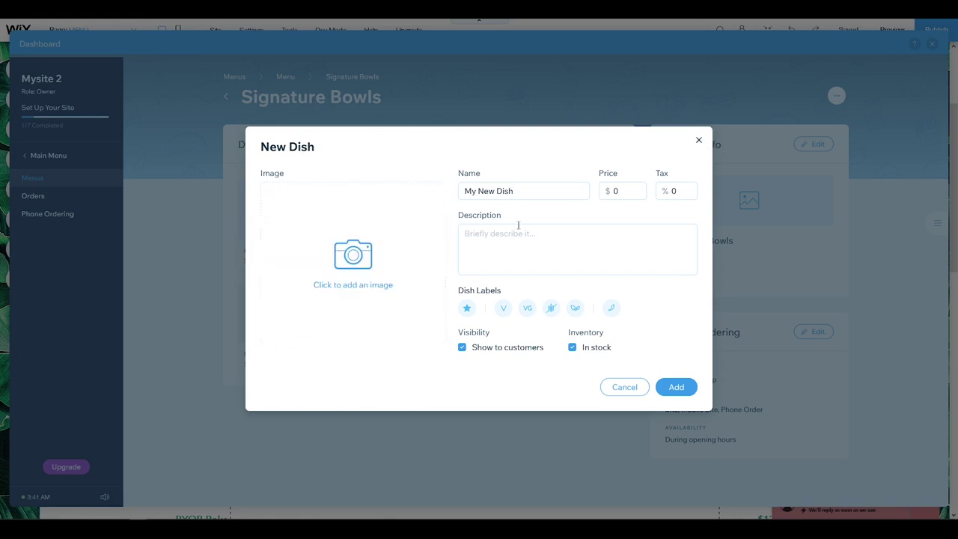
Name the new dish "My master dish" and set its price to $100.
click(533, 193)
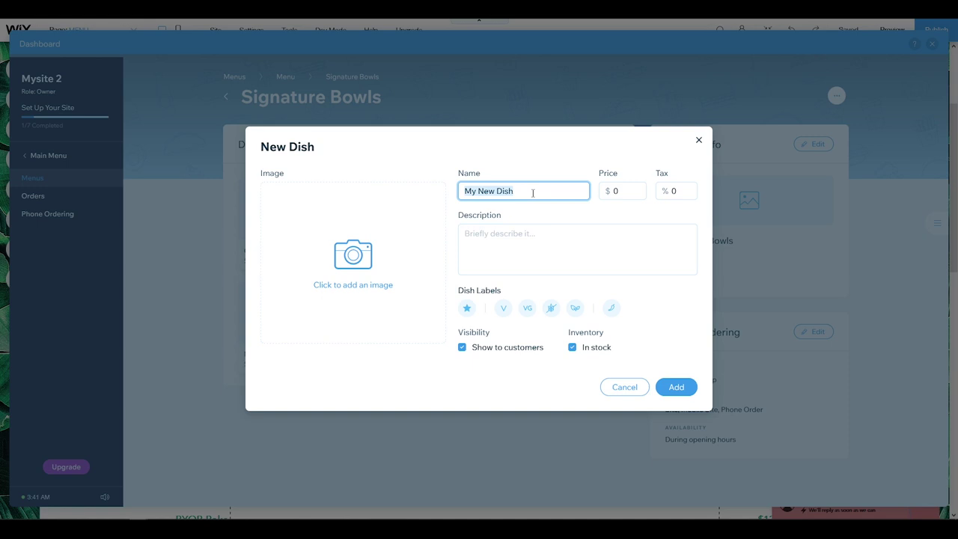
text(M)
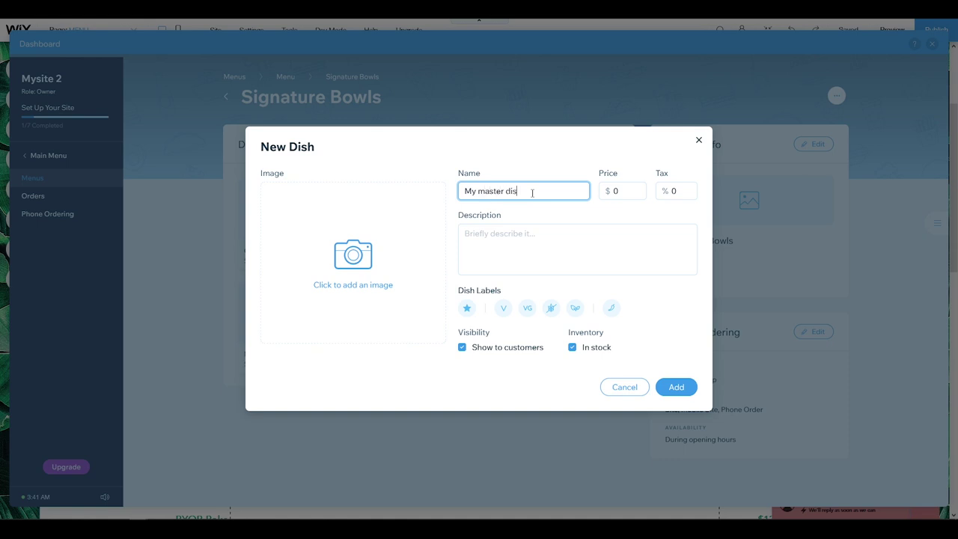
click(633, 192)
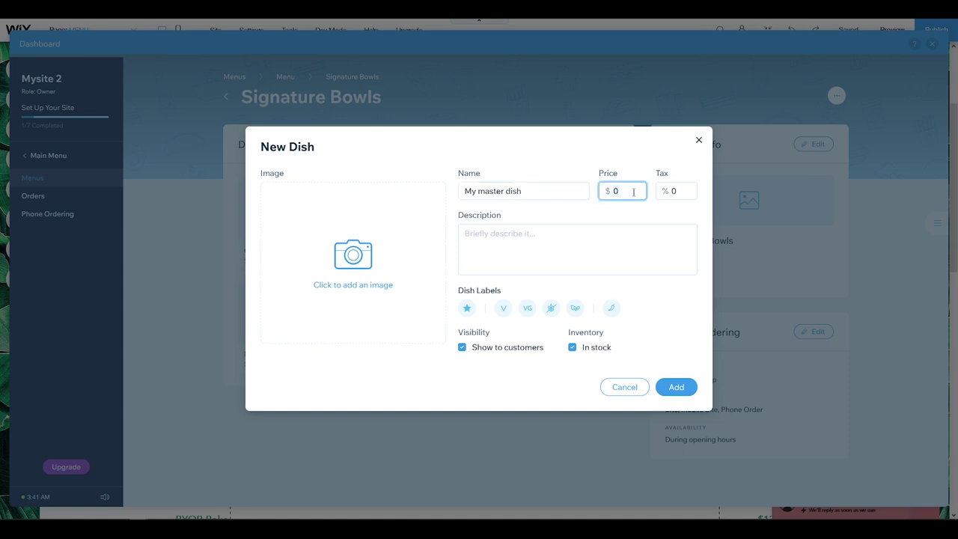
text(100)
click(544, 149)
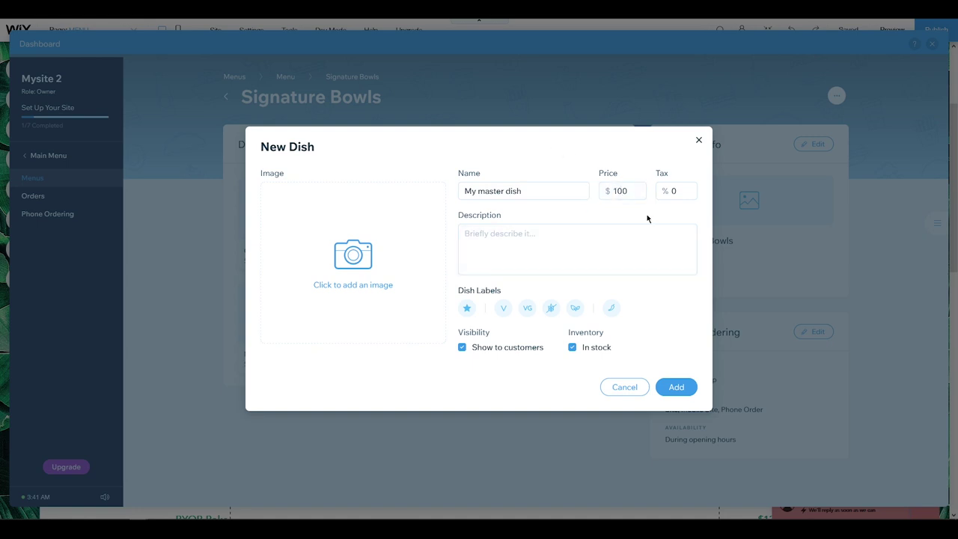
Describe the dish as "This is the best master dish by" followed by the creator's name and a small food emoji.
click(505, 236)
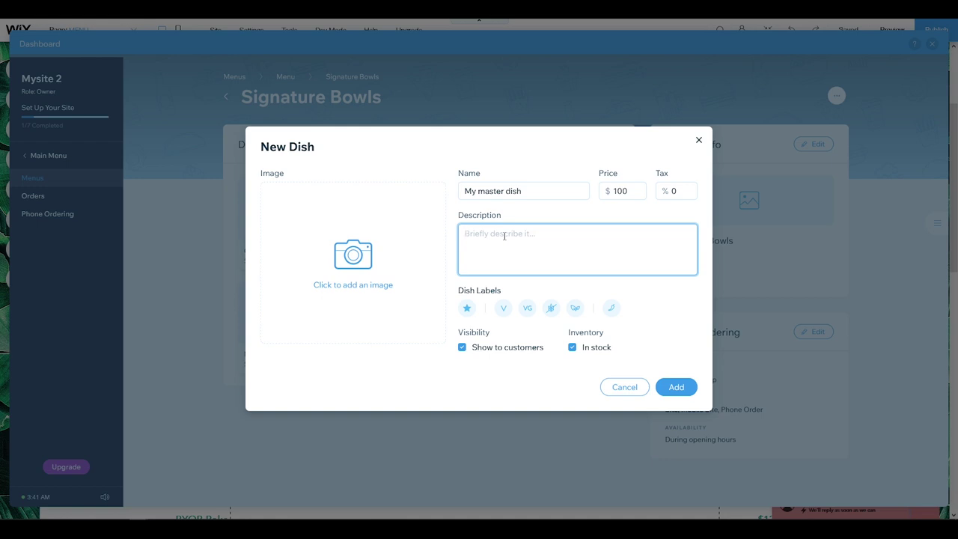
text(This is the best master dish by)
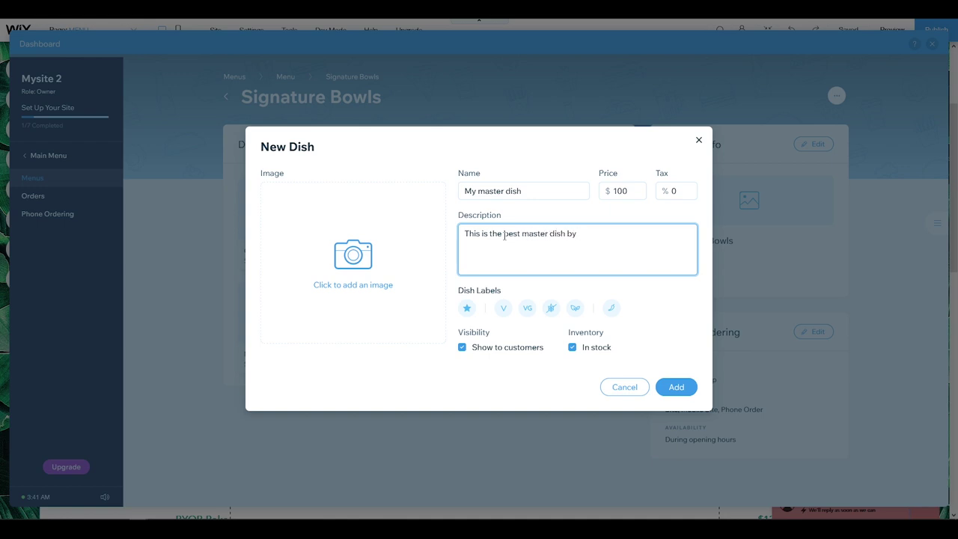
text( arfan🍴.)
Mark the dish with the Special, V and Hot labels and add it to the Signature Bowls section.
click(467, 308)
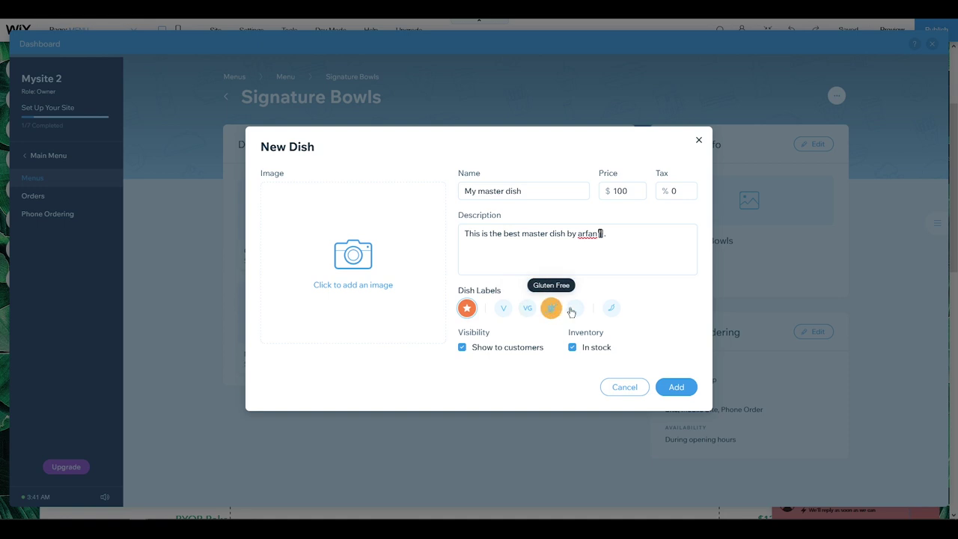
click(504, 310)
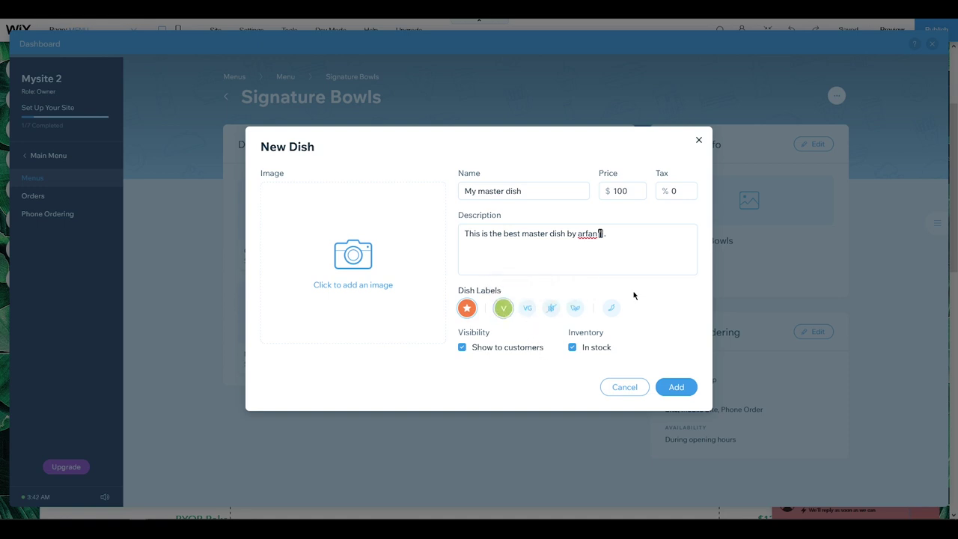
mouse_move(611, 308)
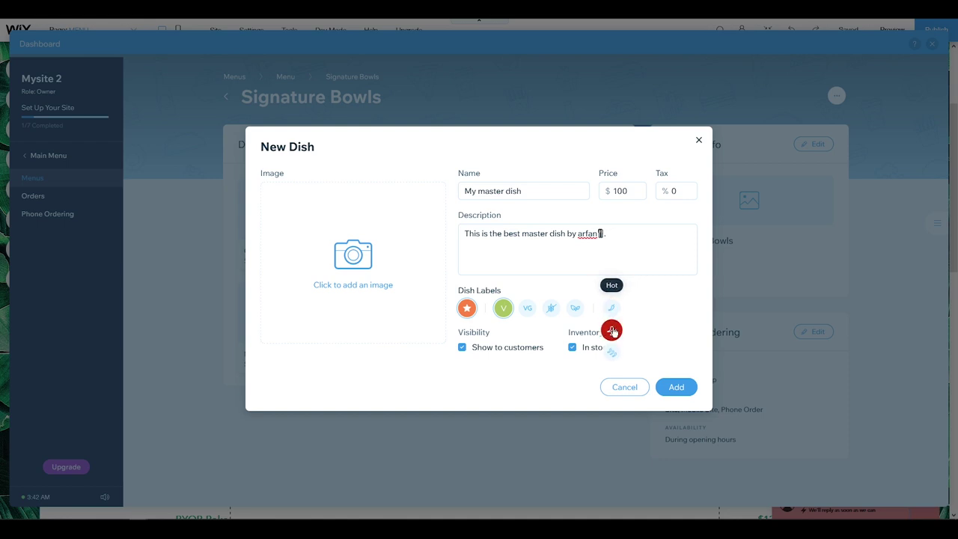
click(613, 353)
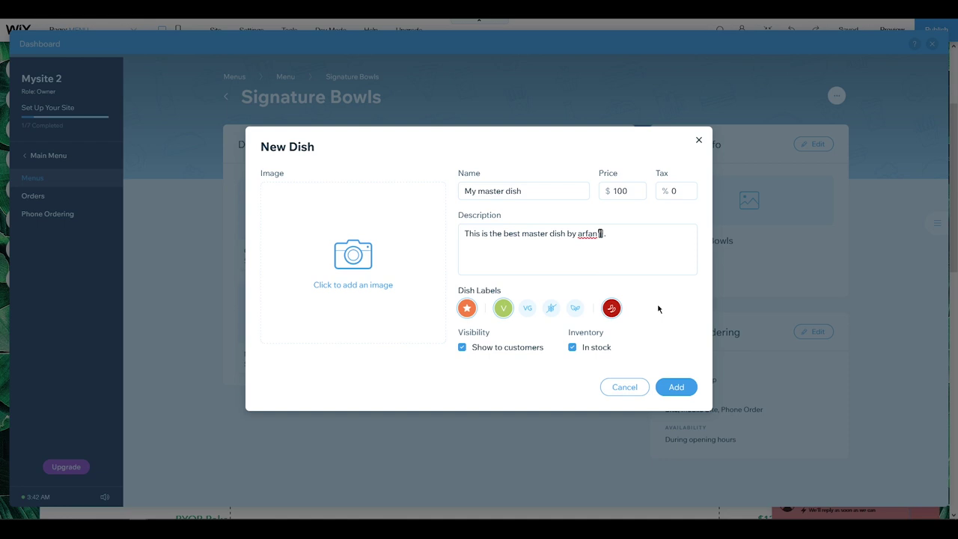
click(467, 310)
click(676, 387)
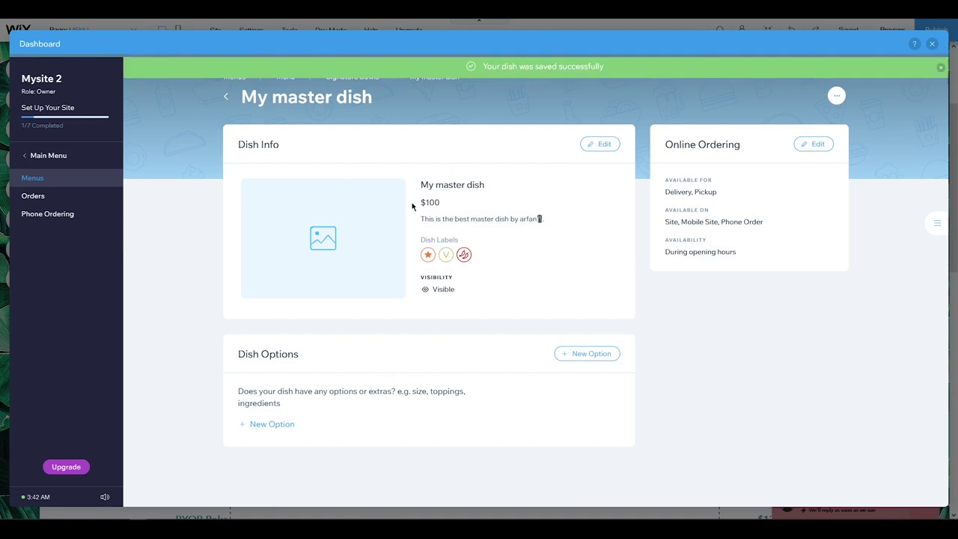
click(324, 106)
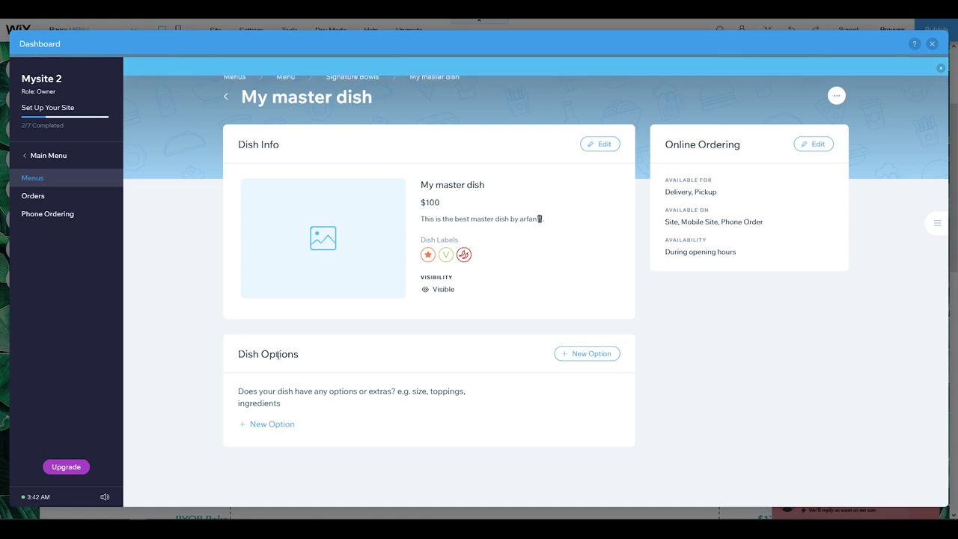
Add an Extras-type option to the master dish with one choice, "Extra rice", priced at $10.
click(261, 425)
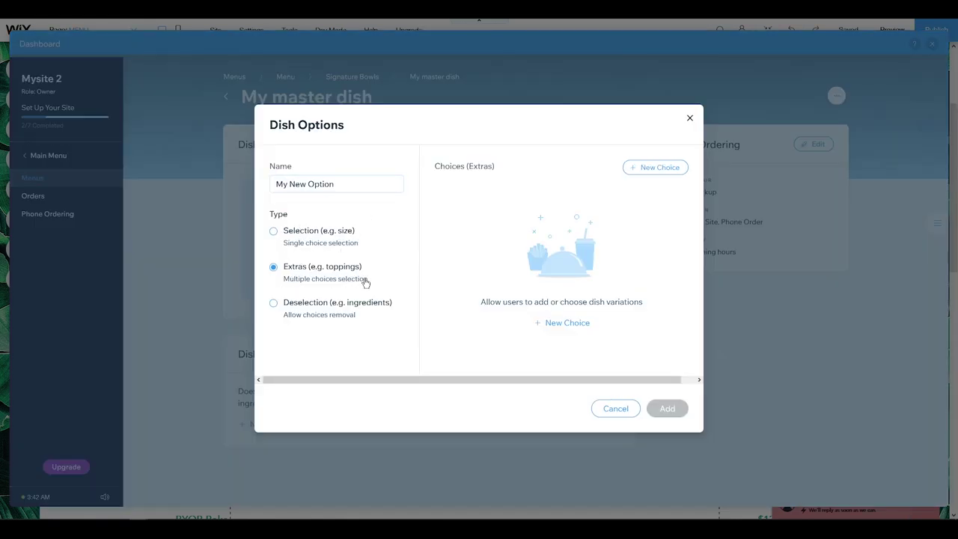
click(669, 168)
click(642, 194)
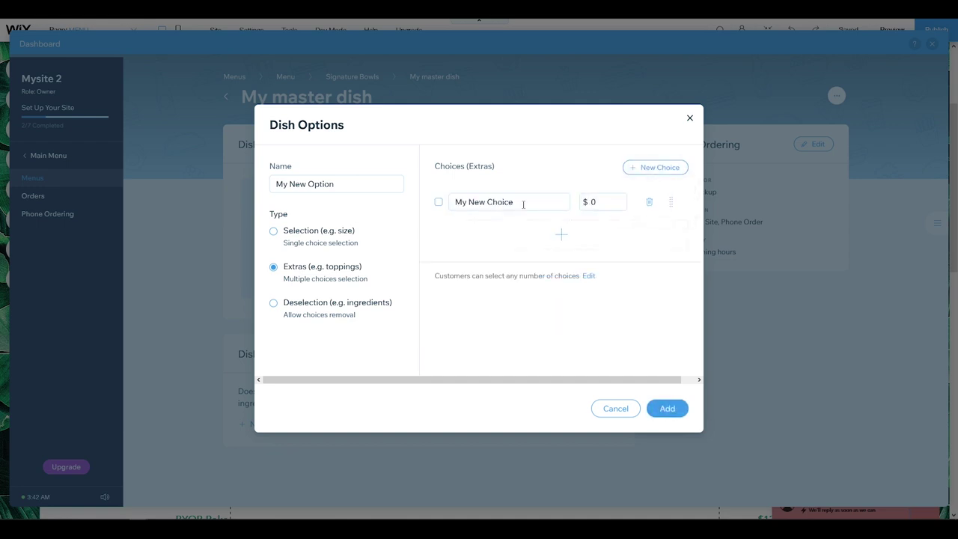
click(528, 201)
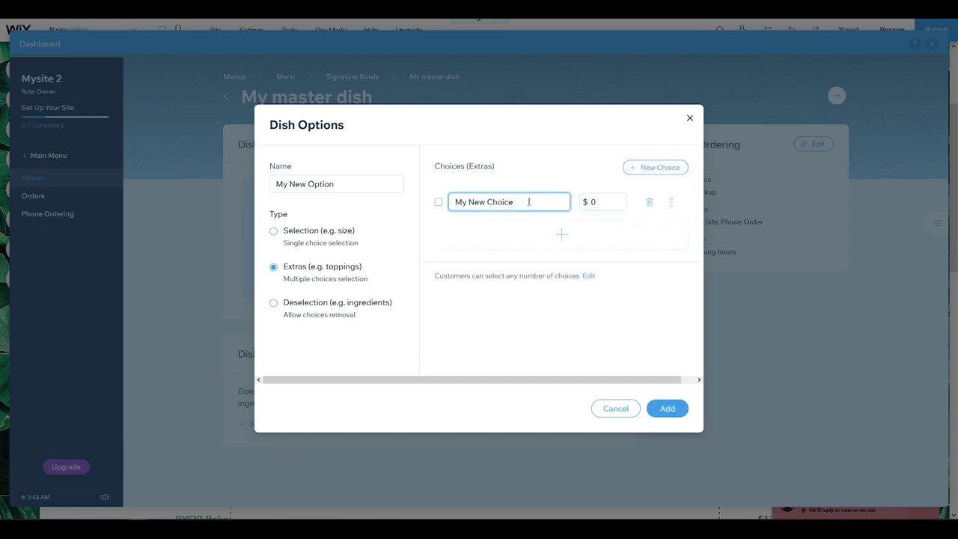
triple_click(528, 201)
text(Extra rice)
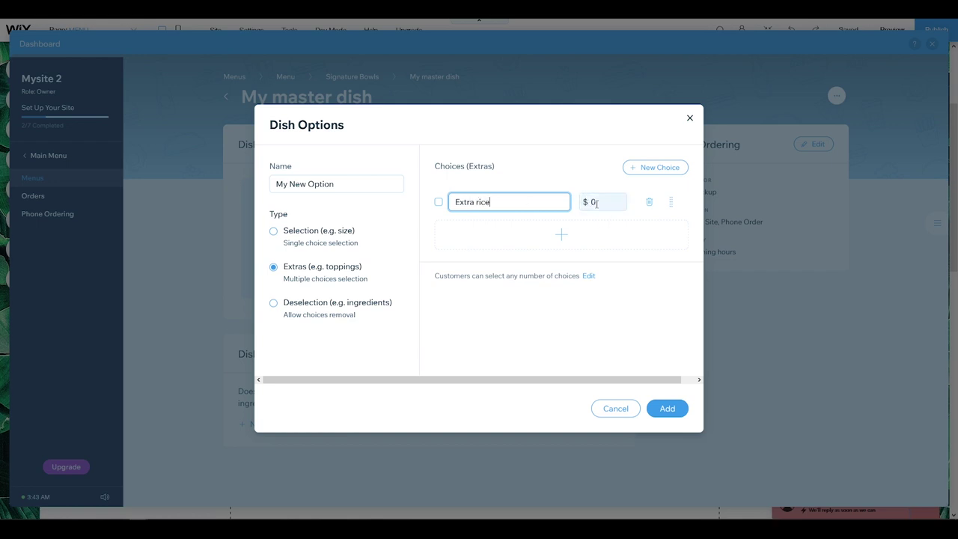
click(582, 202)
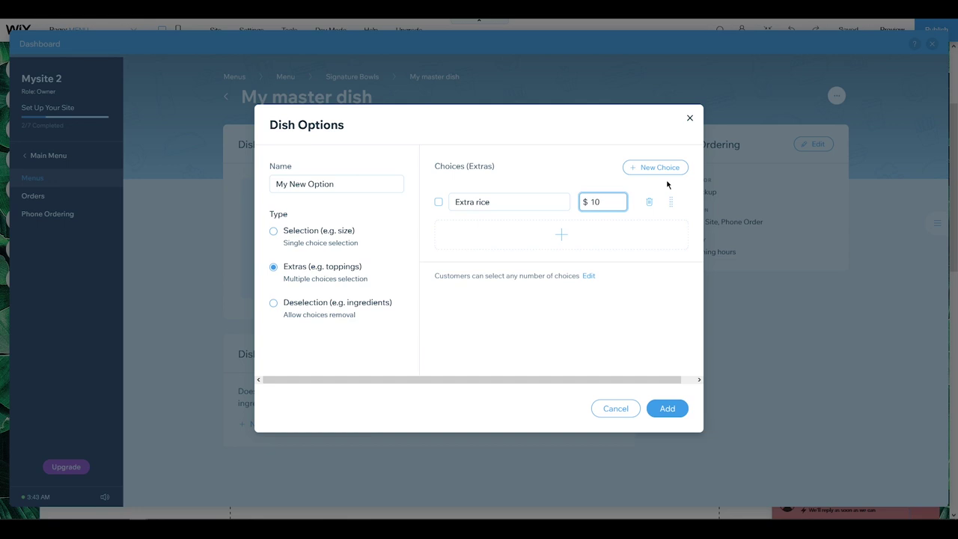
text(10)
click(667, 409)
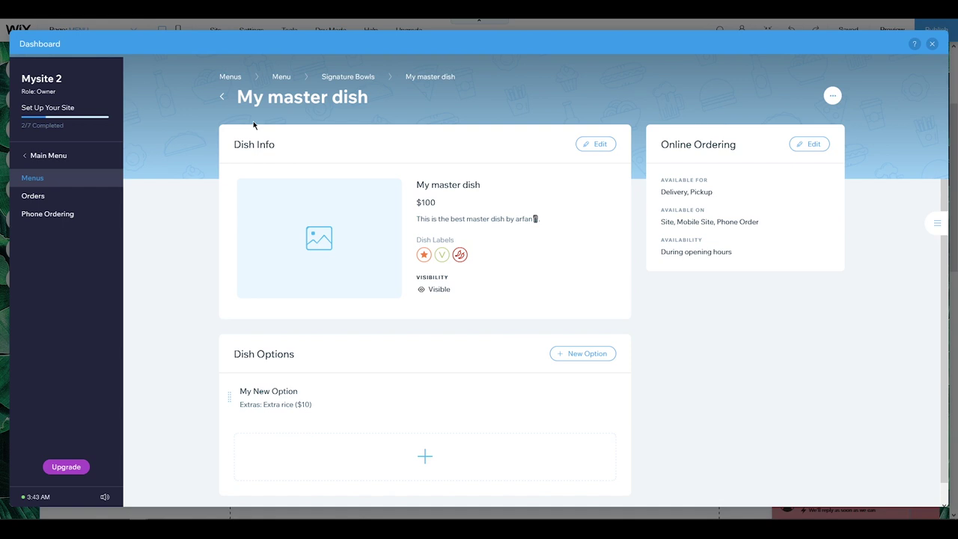
Close the menu management and check the master dish under Signature Bowls on the MENU page.
click(932, 44)
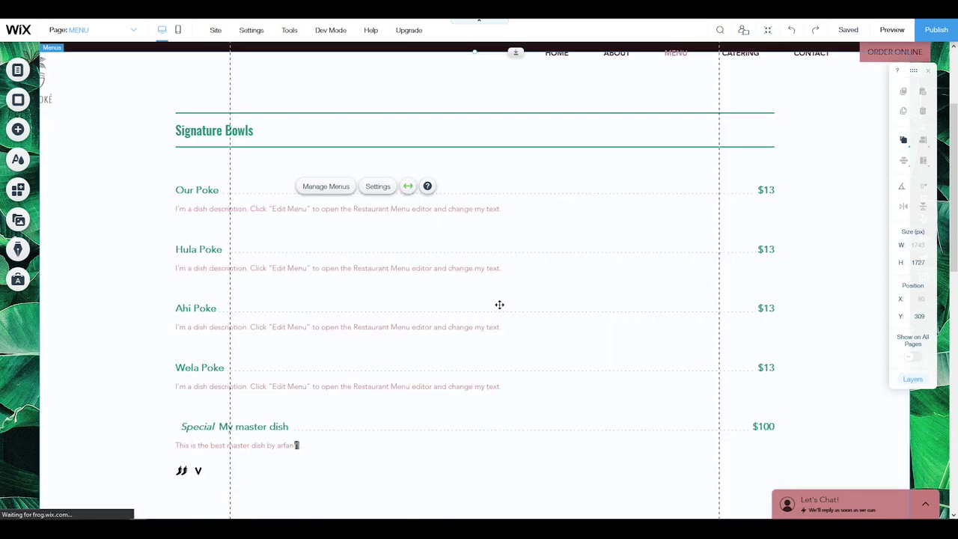
scroll(499, 305, down, 2)
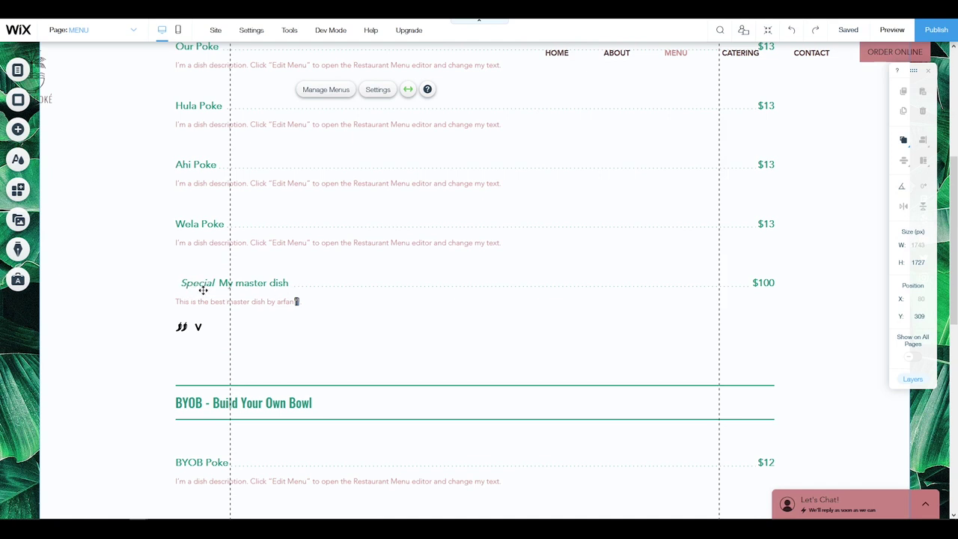
click(179, 283)
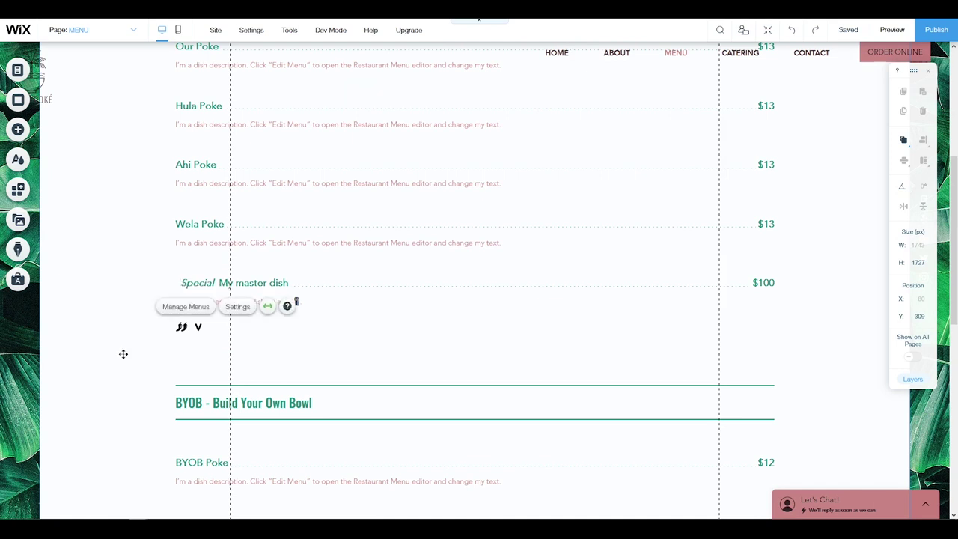
click(122, 353)
click(372, 284)
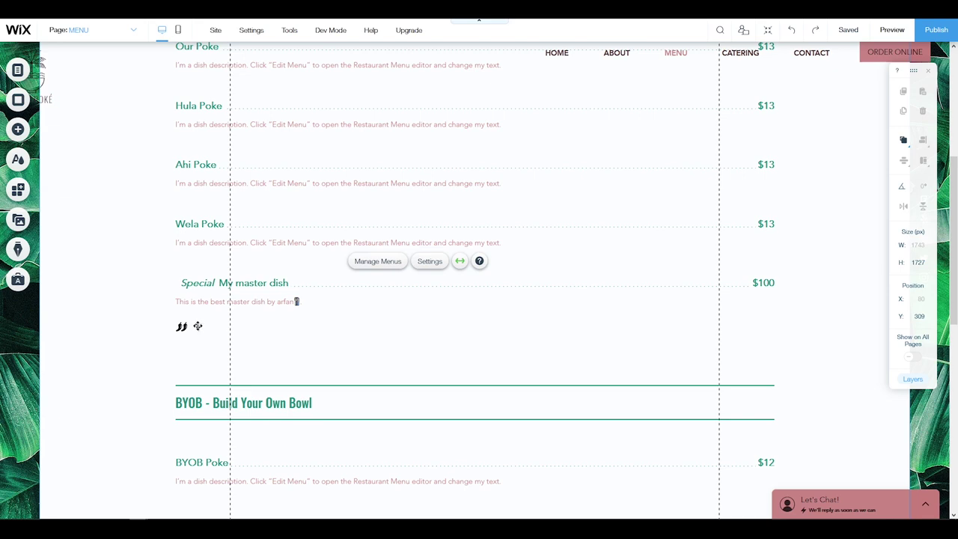
scroll(439, 270, down, 6)
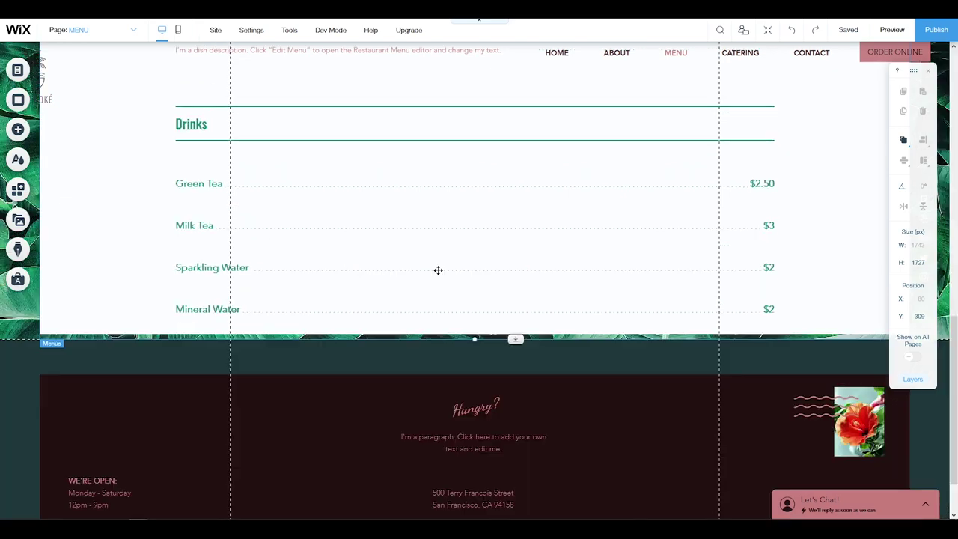
scroll(439, 270, up, 9)
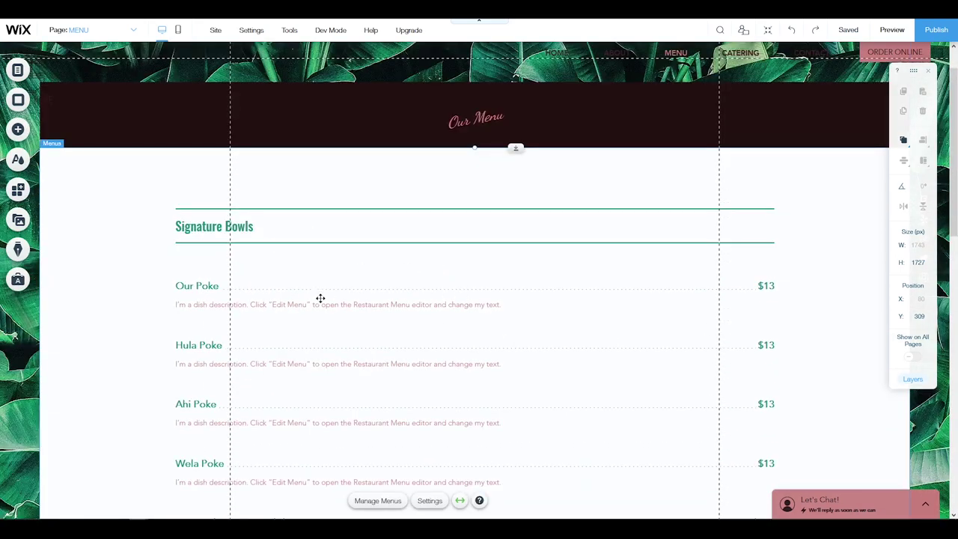
Try the Yummy layout on the restaurant menu and look over its dish sections.
click(297, 297)
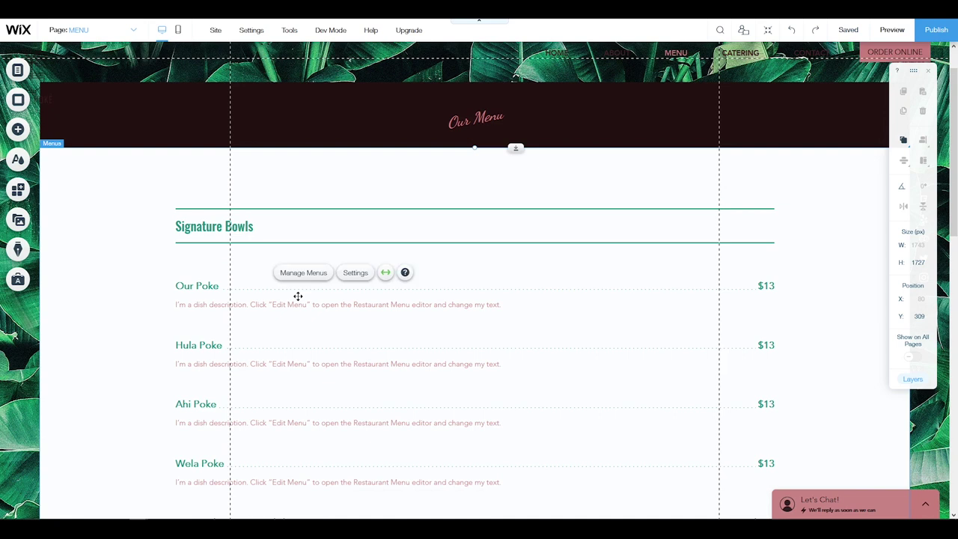
click(356, 273)
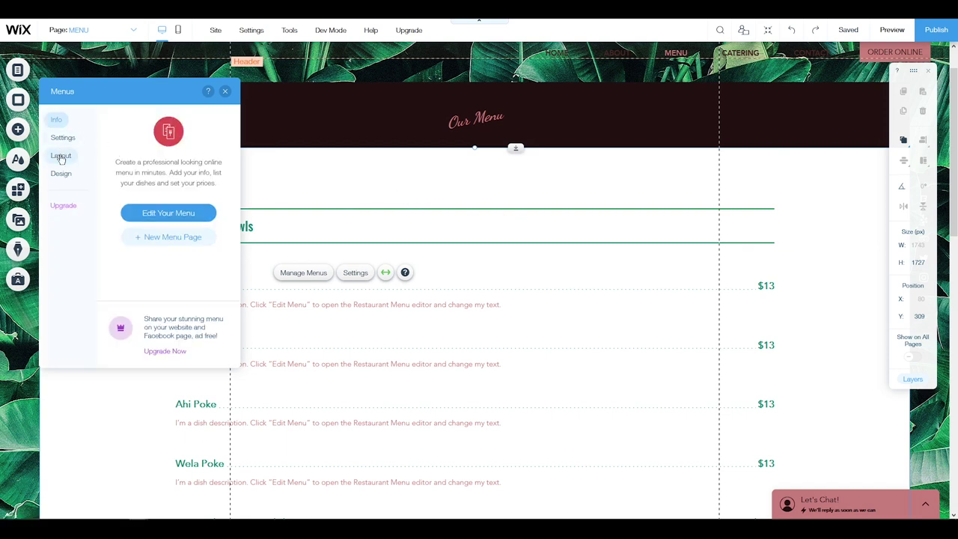
click(61, 158)
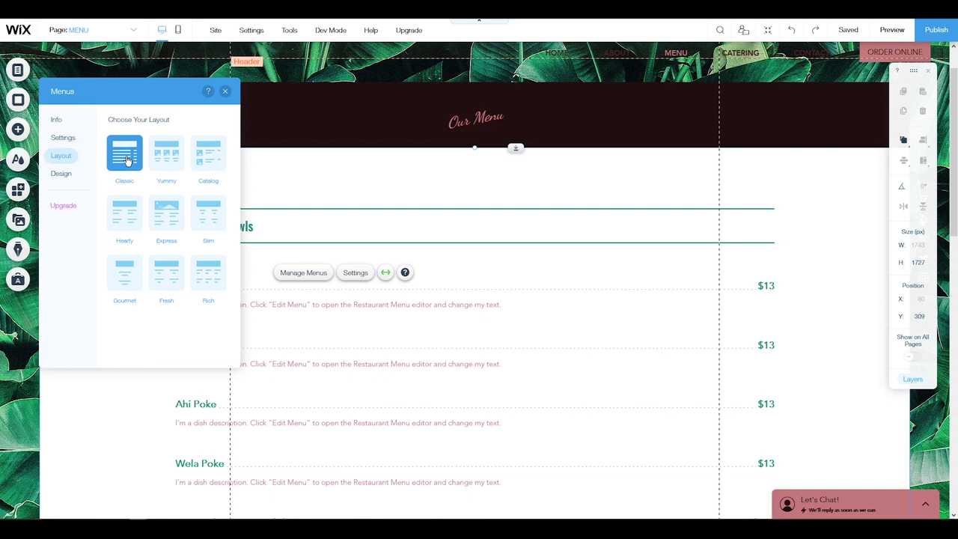
click(166, 159)
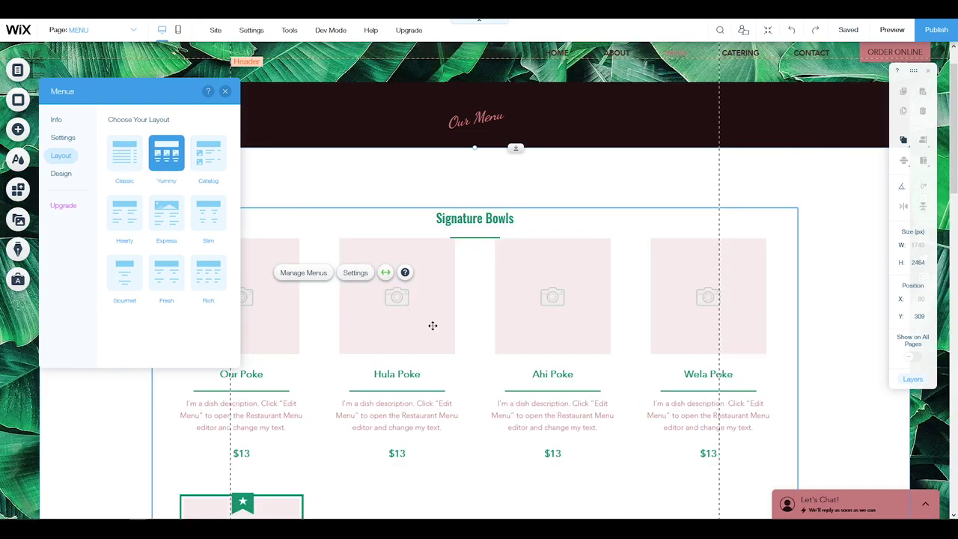
scroll(696, 322, down, 3)
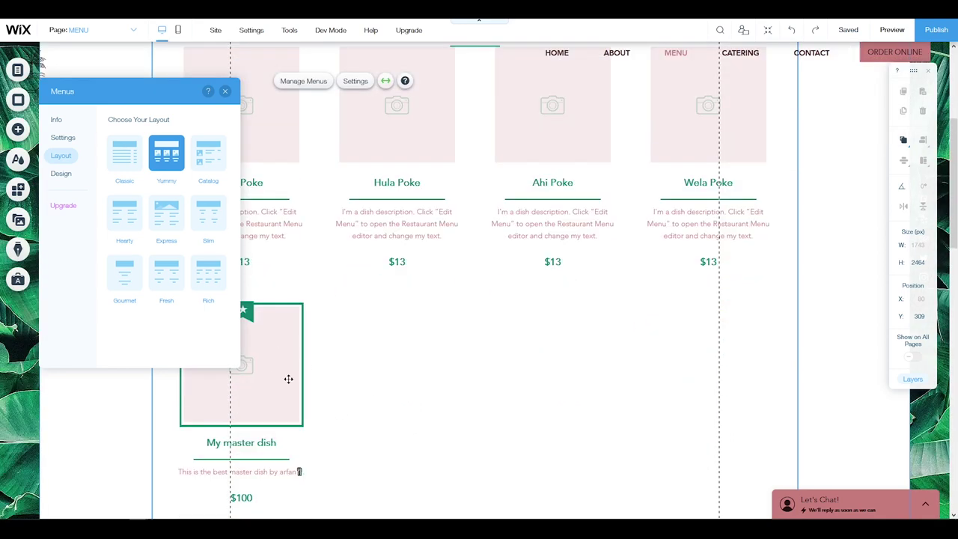
scroll(473, 332, down, 3)
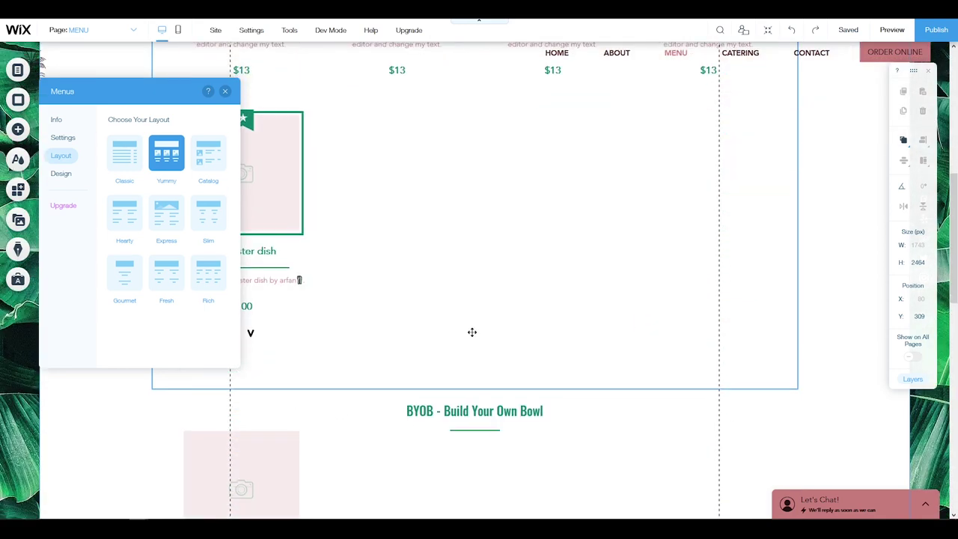
scroll(471, 332, up, 3)
scroll(472, 331, up, 2)
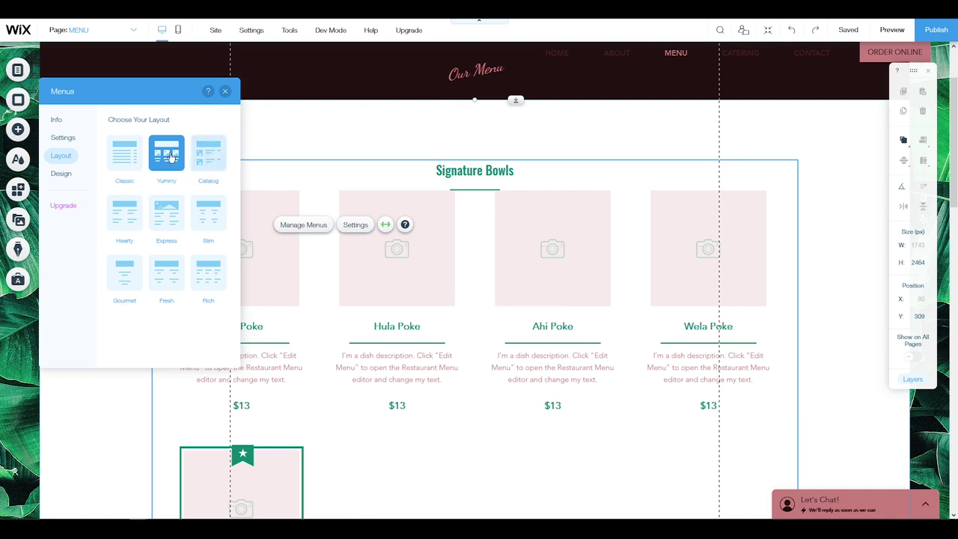
Set the restaurant menu's layout to Catalog and check how the dish sections are arranged.
click(213, 160)
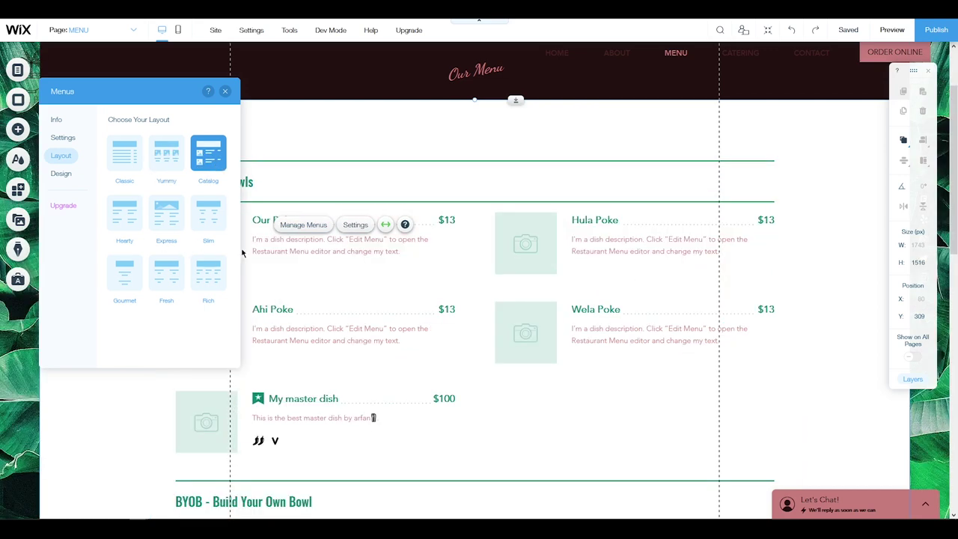
scroll(615, 315, down, 2)
scroll(615, 315, down, 3)
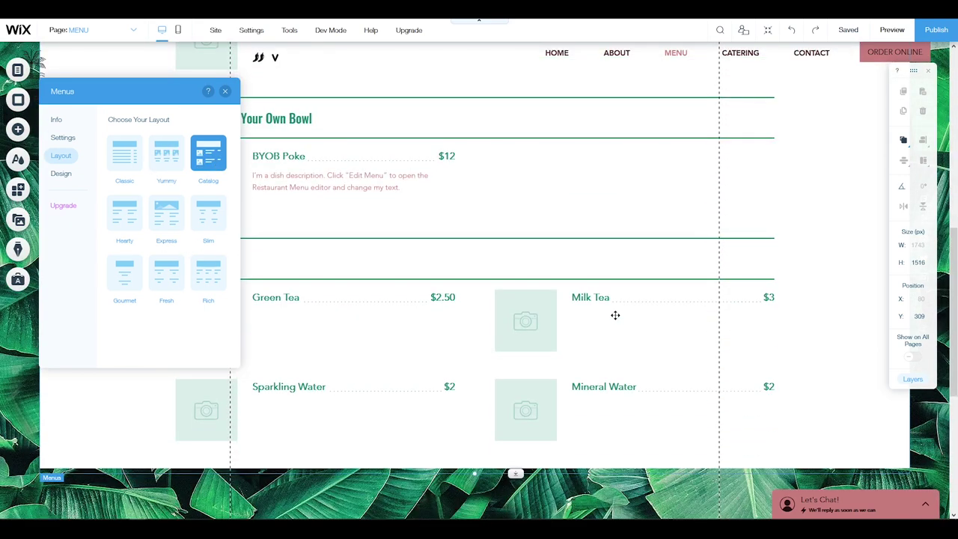
scroll(615, 315, up, 5)
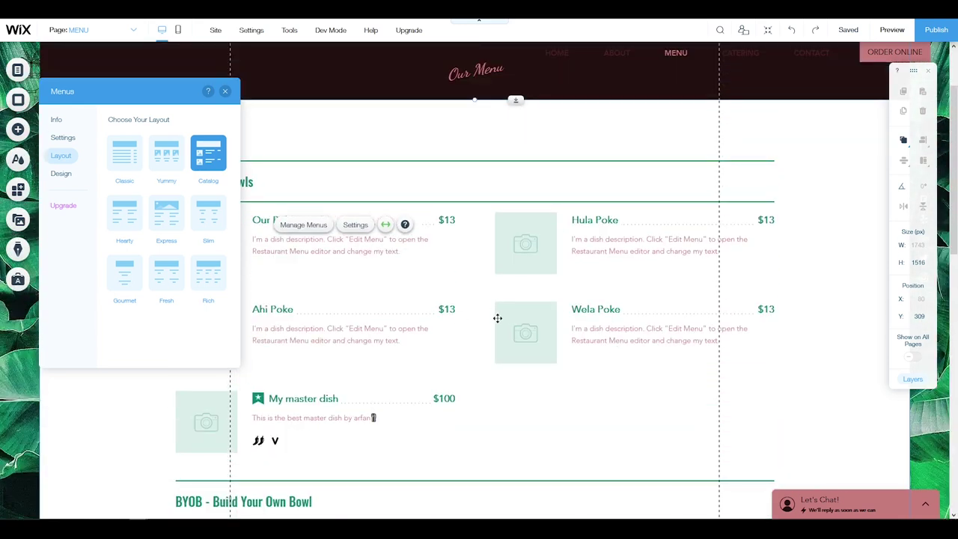
scroll(511, 364, down, 5)
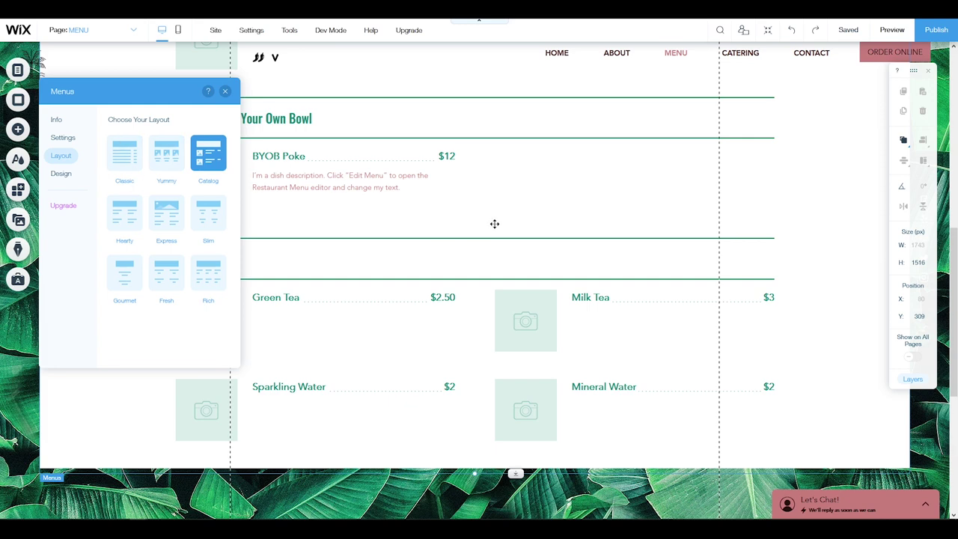
scroll(494, 223, up, 4)
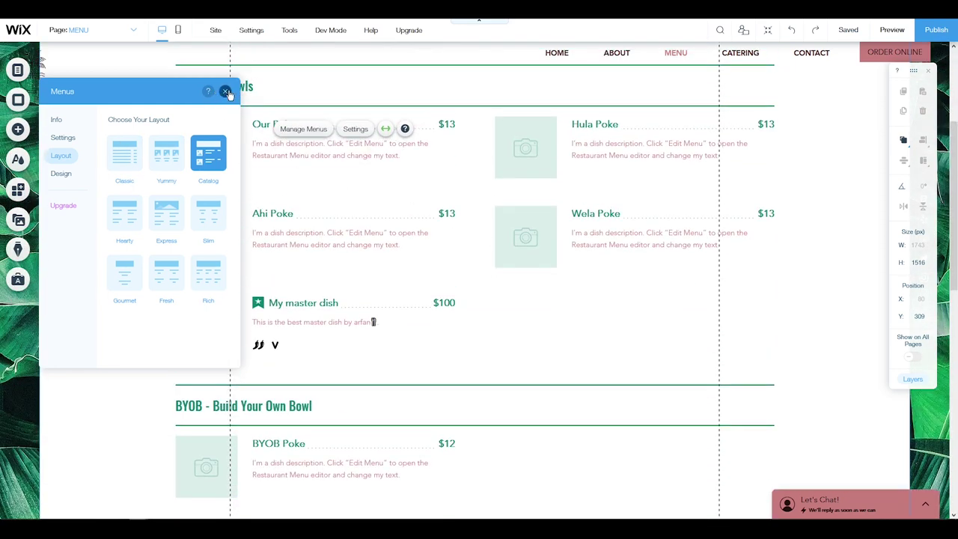
Check the design options for the restaurant menu's title, descriptions, separators and background, and examine the sections from Signature Bowls to Drinks.
click(58, 176)
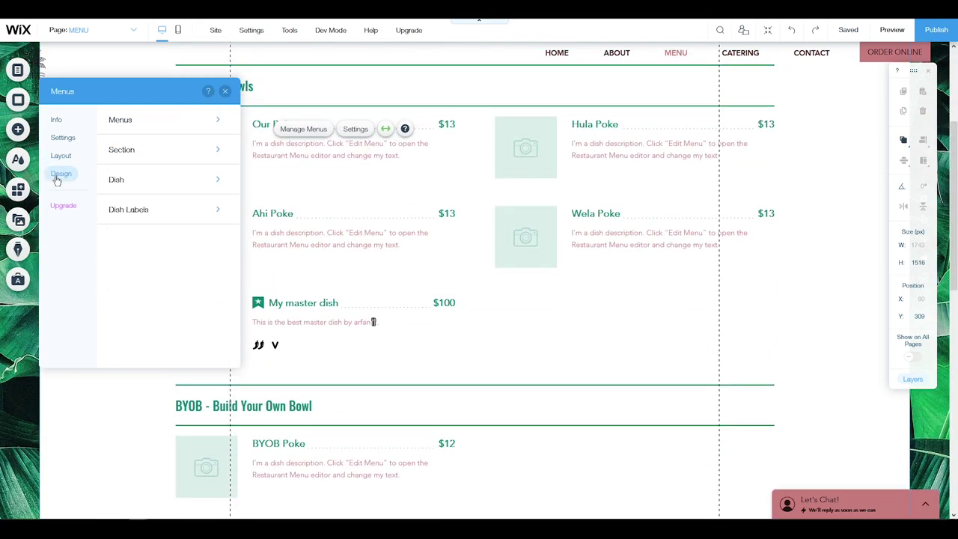
click(137, 127)
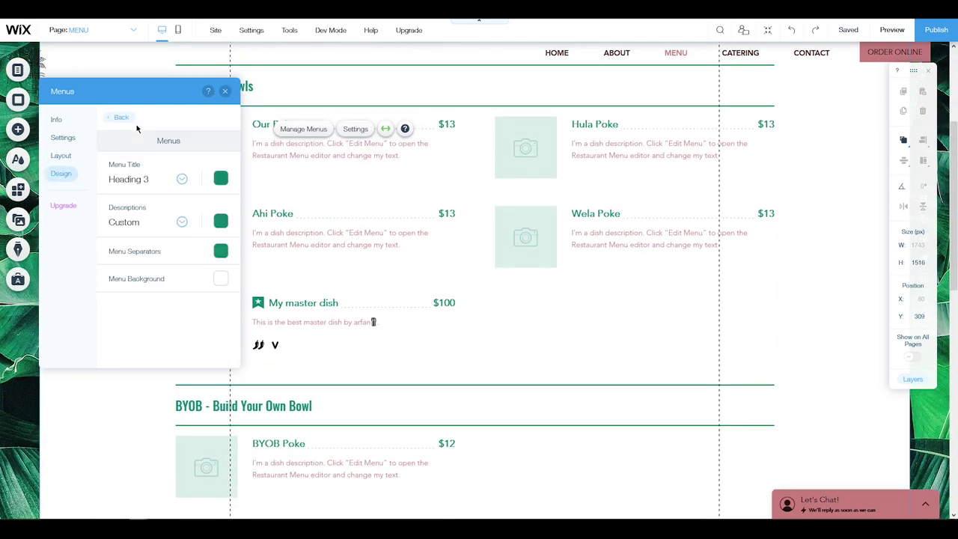
click(221, 179)
scroll(366, 372, down, 15)
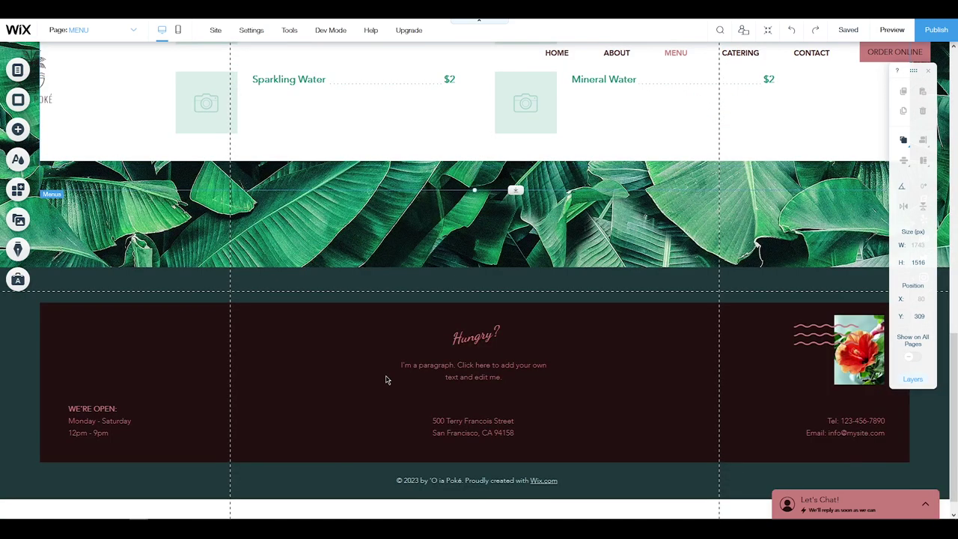
scroll(366, 372, up, 10)
scroll(366, 373, up, 5)
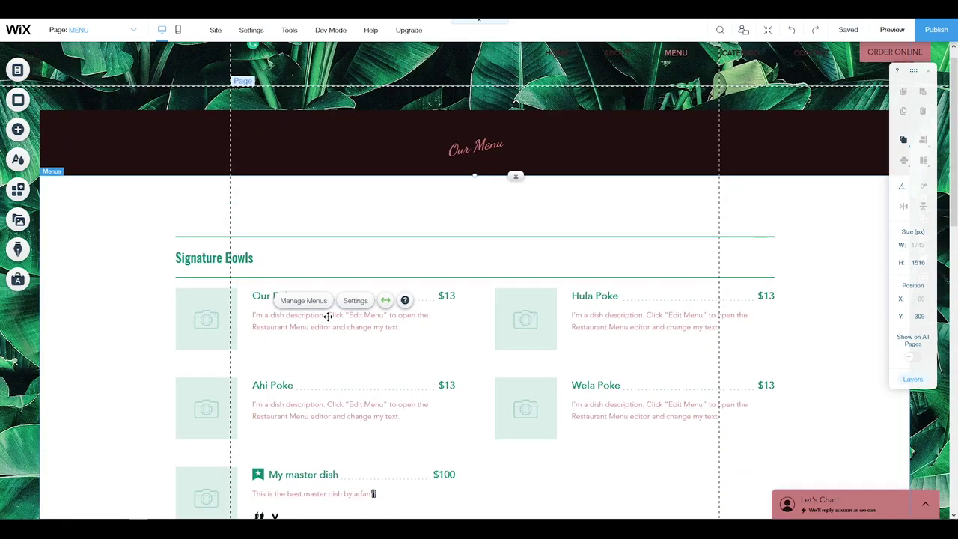
scroll(456, 298, down, 5)
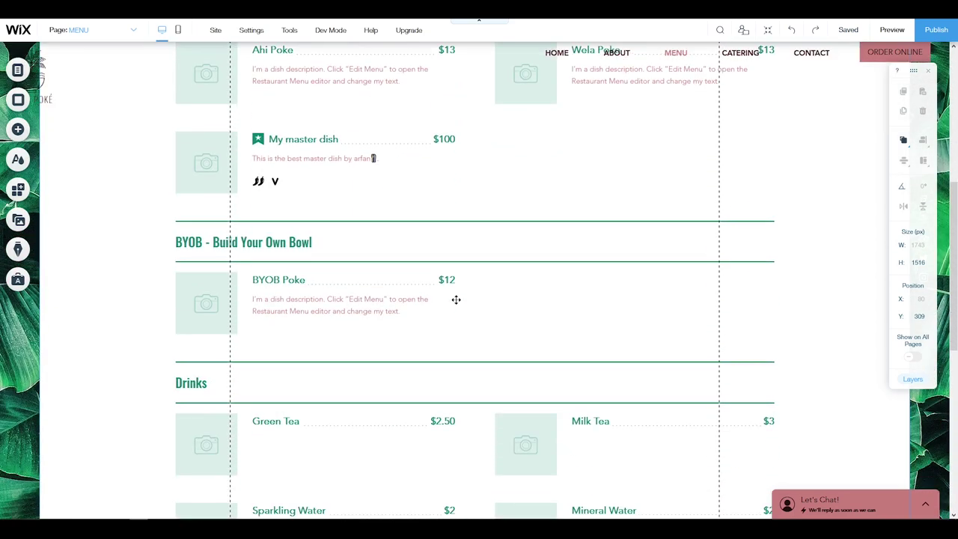
scroll(456, 298, up, 3)
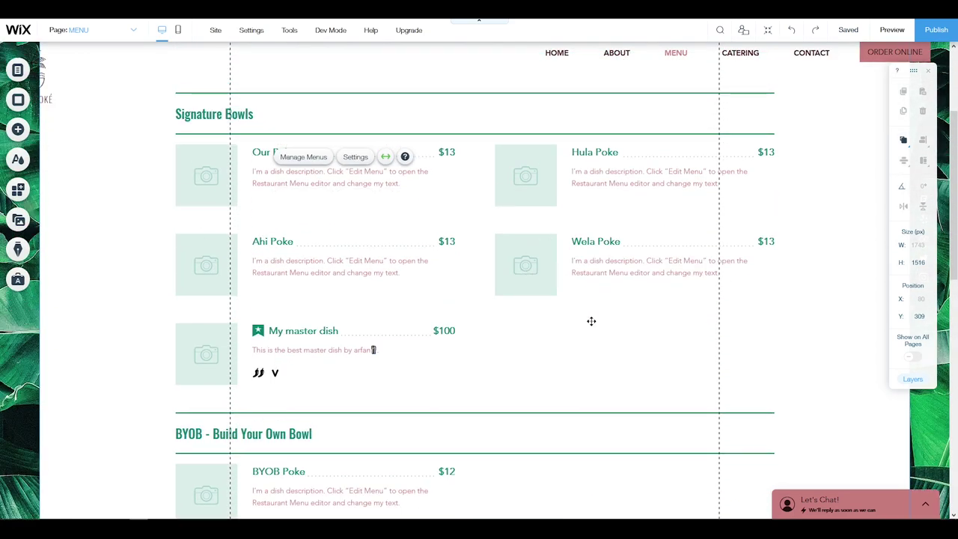
scroll(591, 321, up, 2)
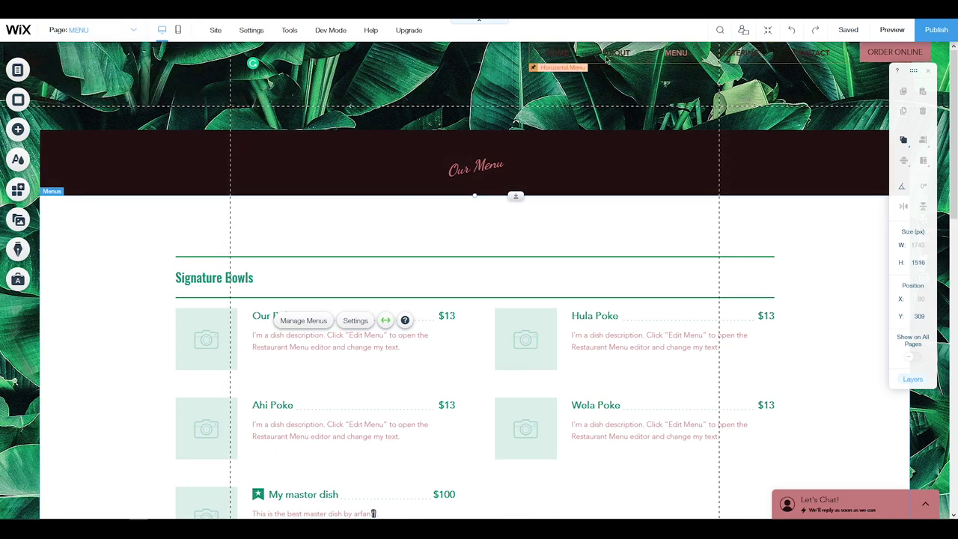
Apply the preset design with a beige rounded bar to the horizontal navigation menu in the site header.
click(544, 64)
click(560, 86)
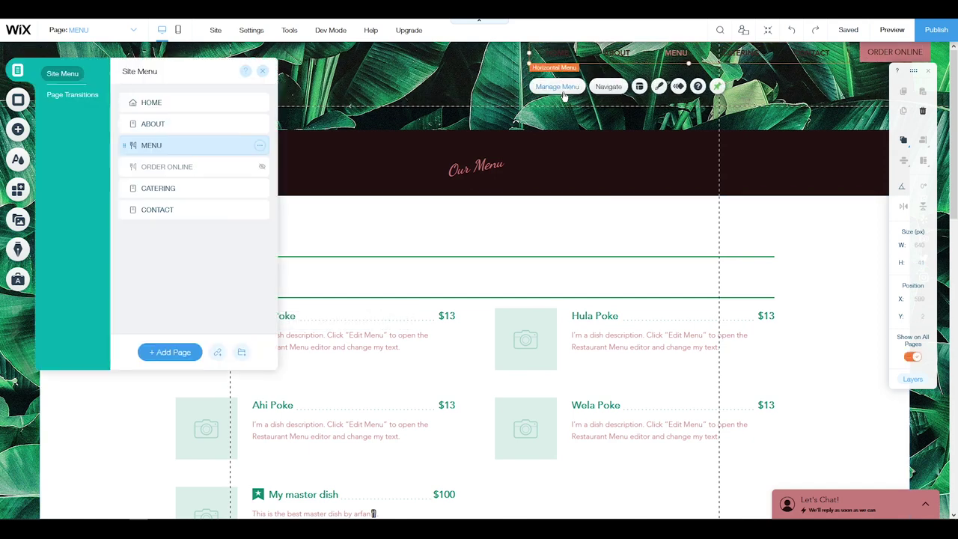
click(658, 87)
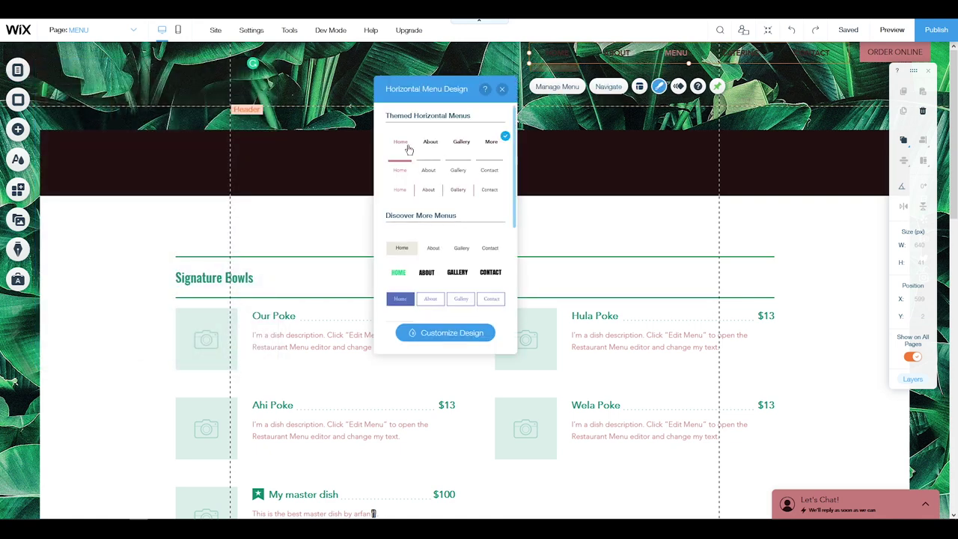
scroll(469, 157, down, 2)
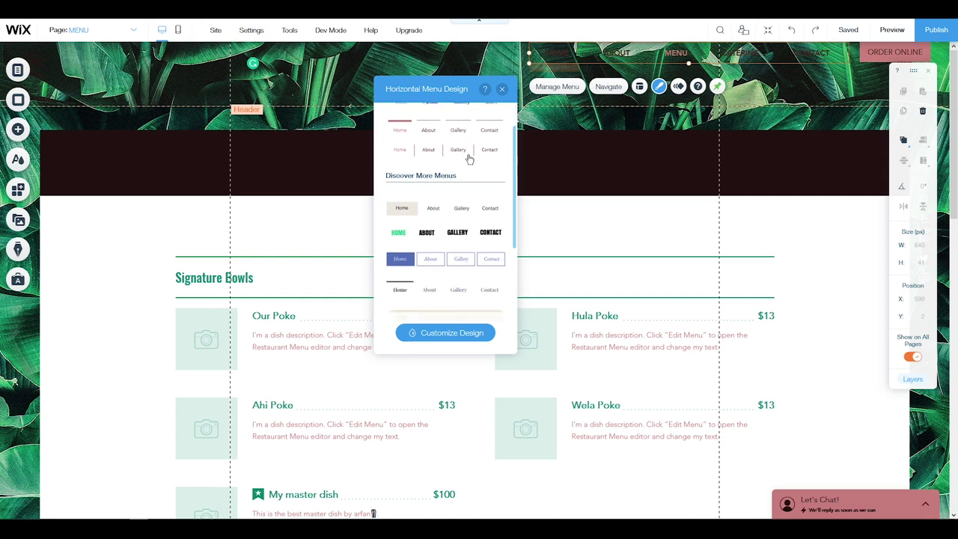
scroll(470, 165, down, 2)
click(436, 249)
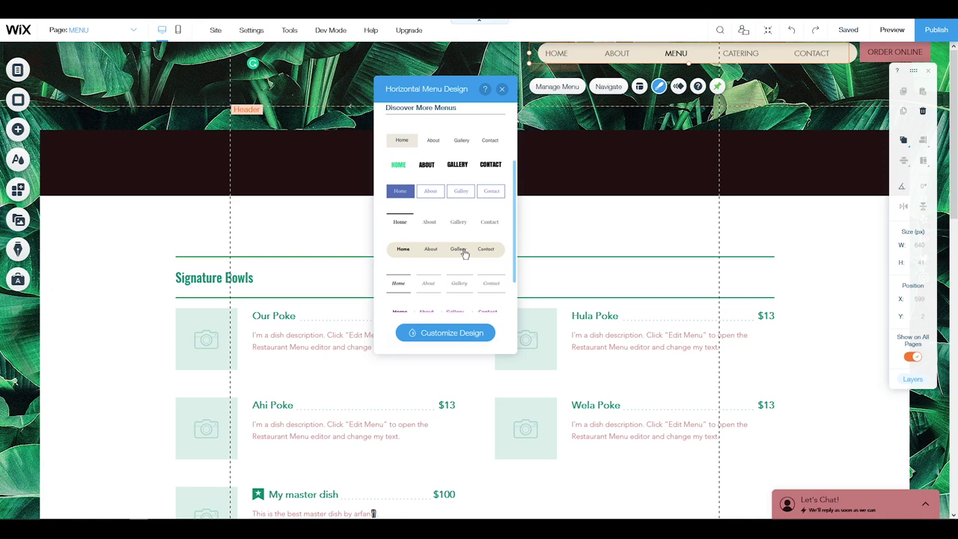
scroll(464, 255, down, 2)
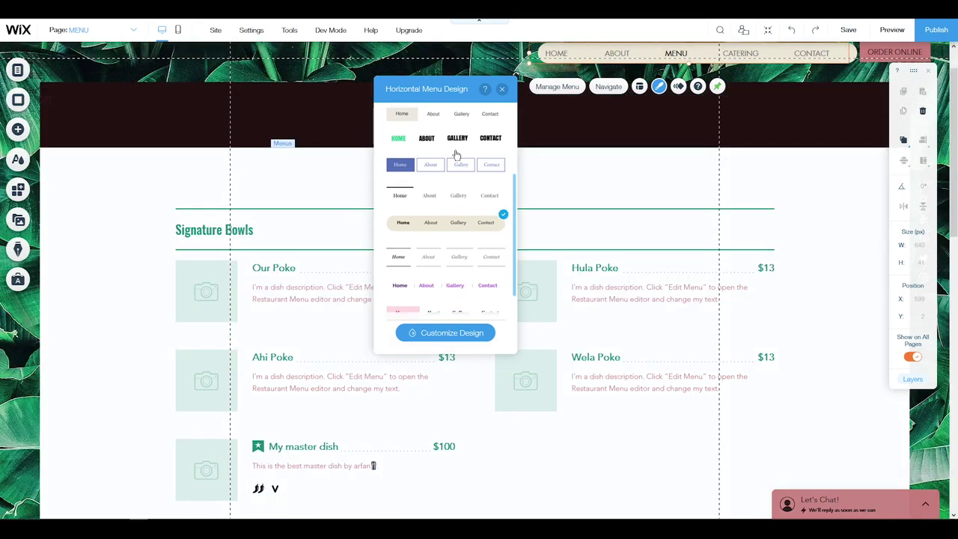
Customize the header navigation menu's regular state with the dusty pink background fill #B89C9C.
click(443, 335)
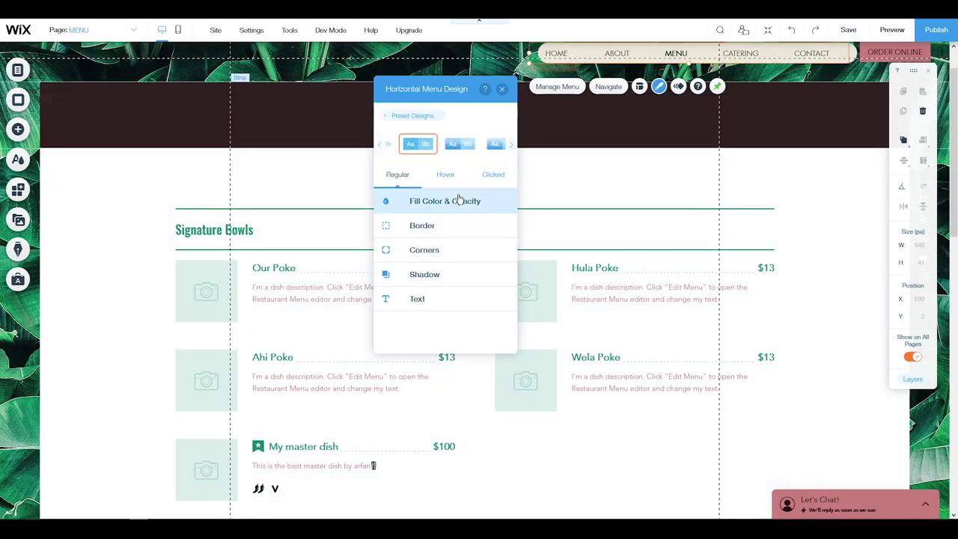
scroll(434, 231, down, 1)
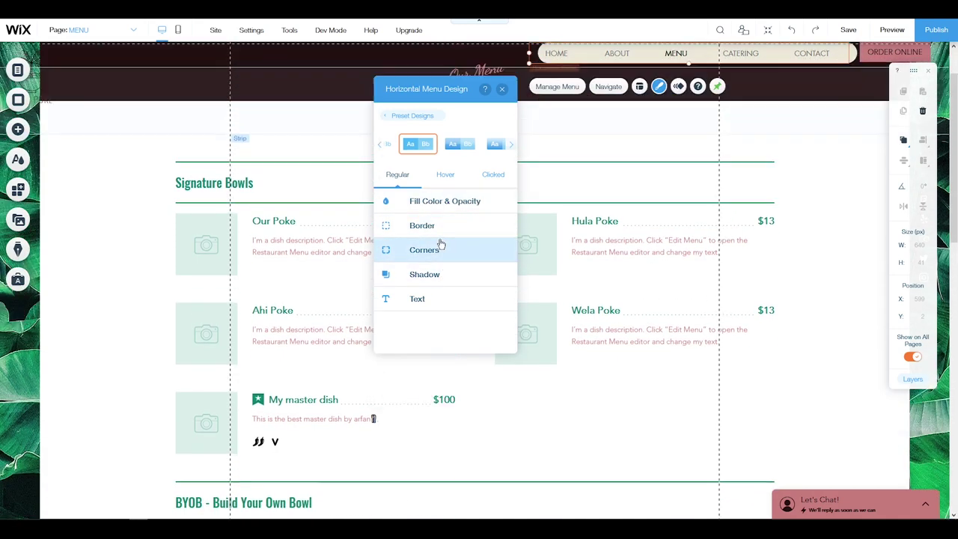
scroll(441, 244, up, 1)
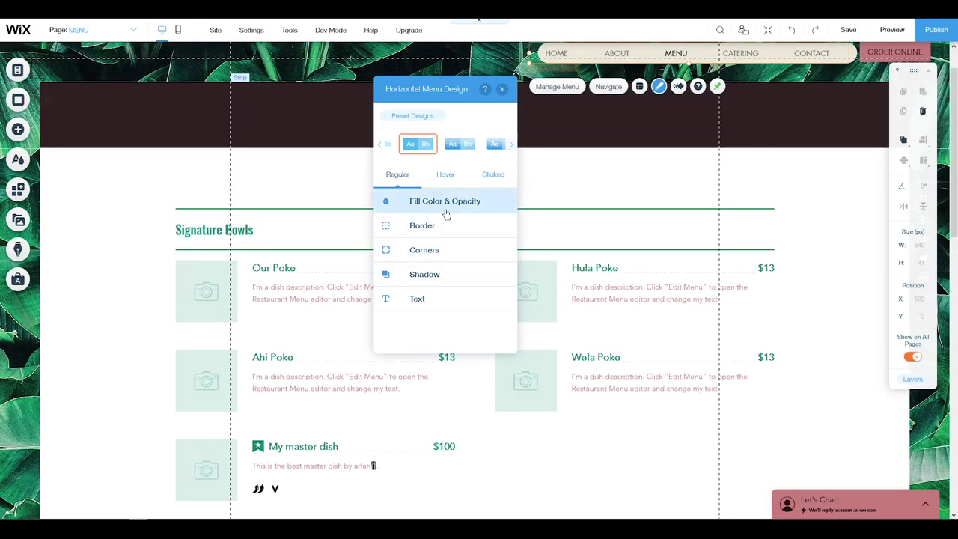
click(446, 213)
click(498, 240)
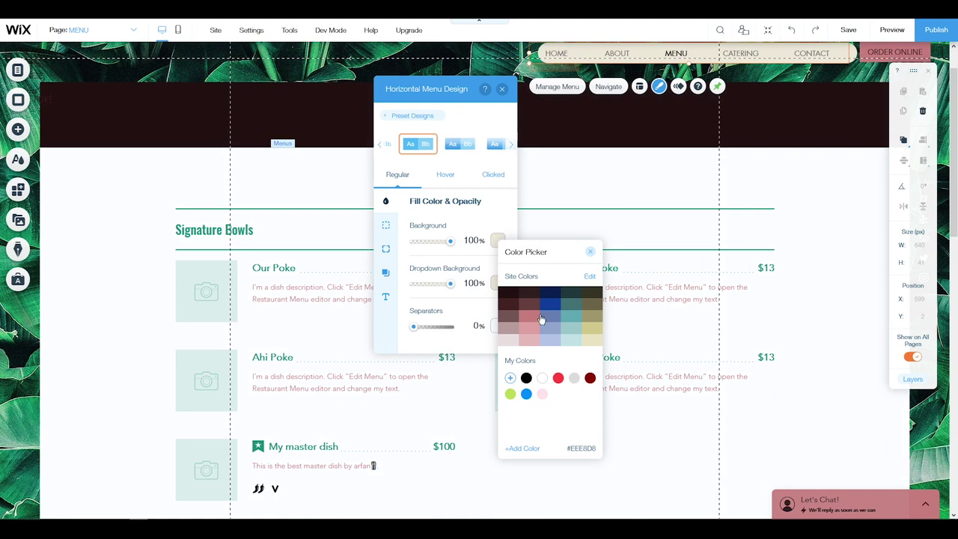
click(509, 305)
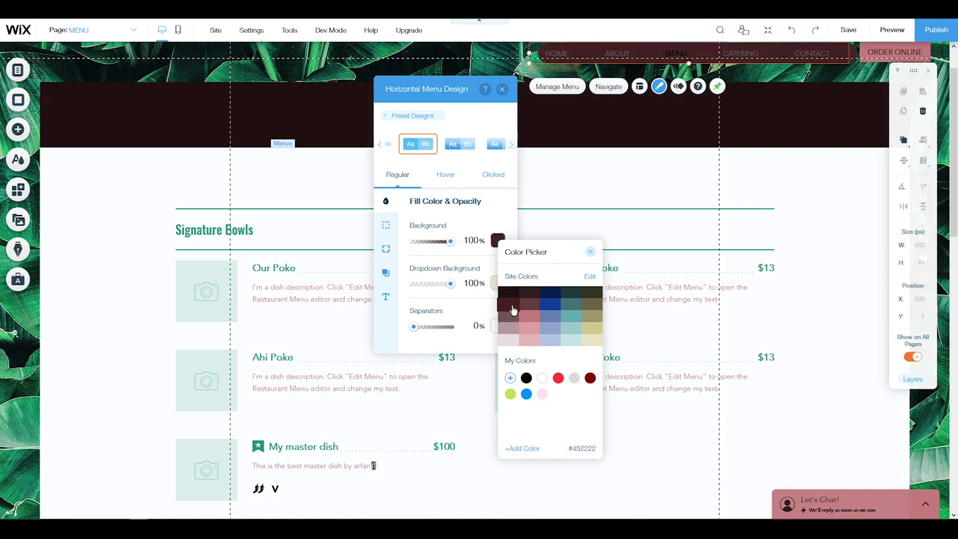
click(509, 327)
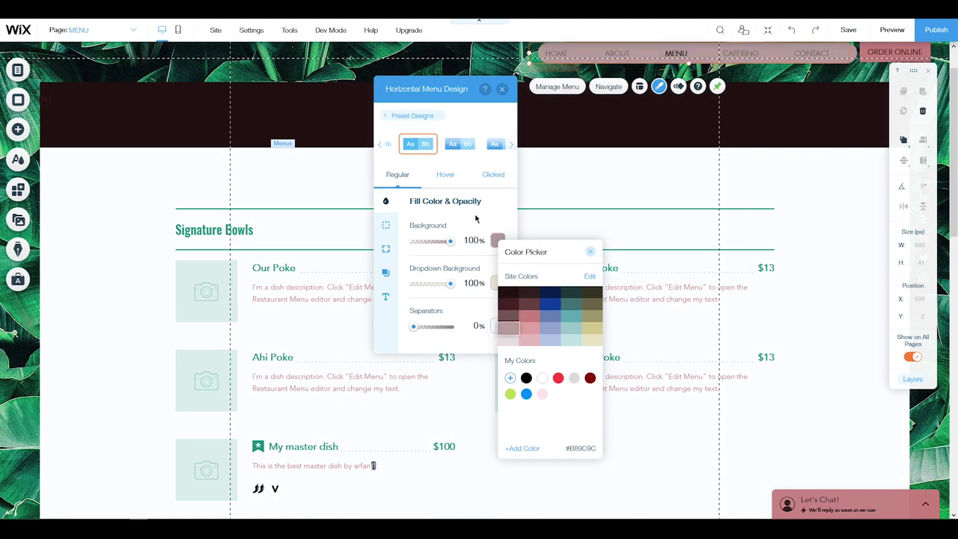
click(475, 217)
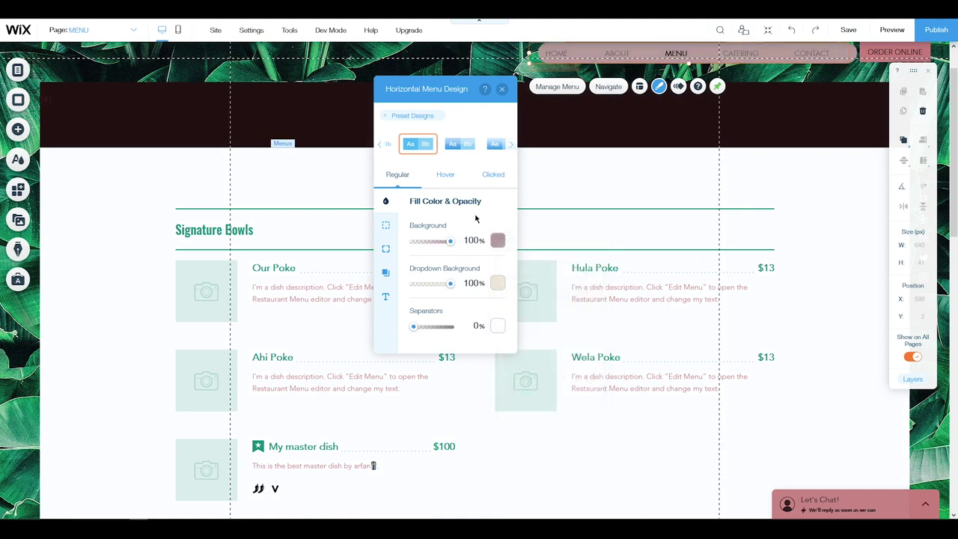
Check the border and text options, including font and font size, for the header navigation menu's regular state.
click(385, 226)
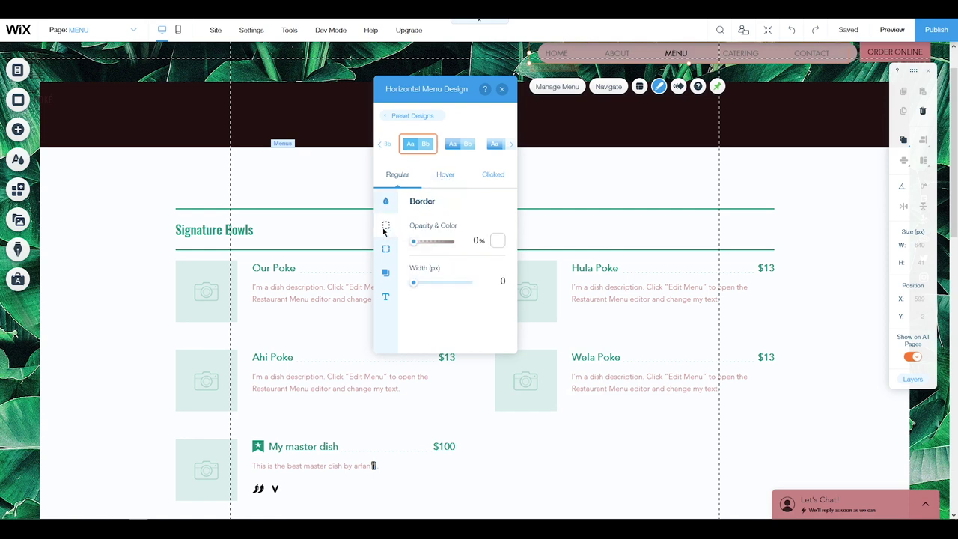
click(384, 274)
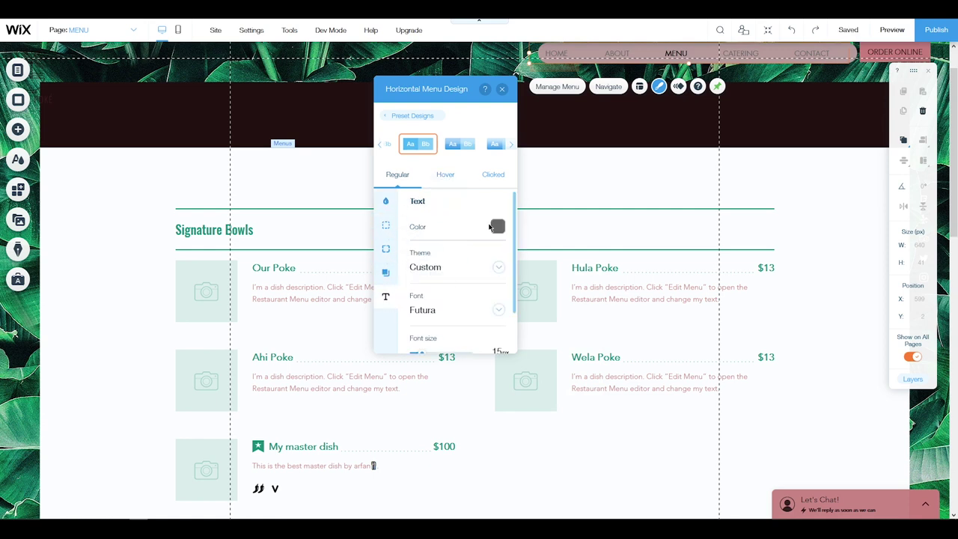
scroll(456, 270, down, 1)
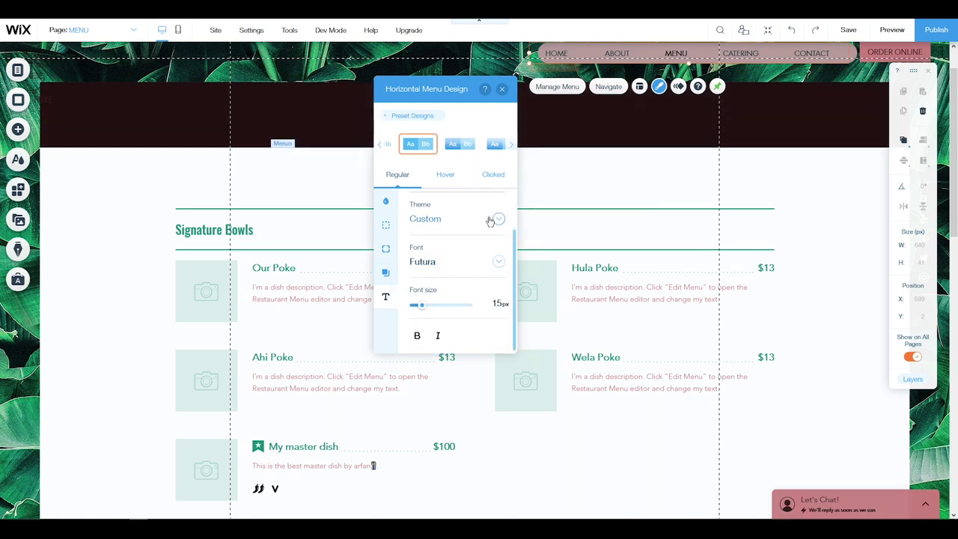
Preview site colors such as #1F373B and #9BC5CA on the header navigation menu's hover-state text.
click(465, 179)
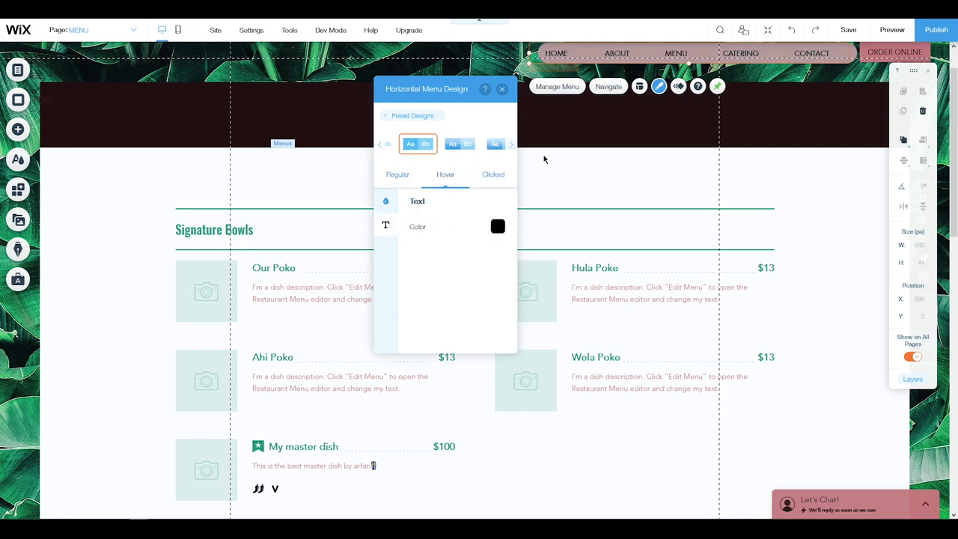
click(498, 227)
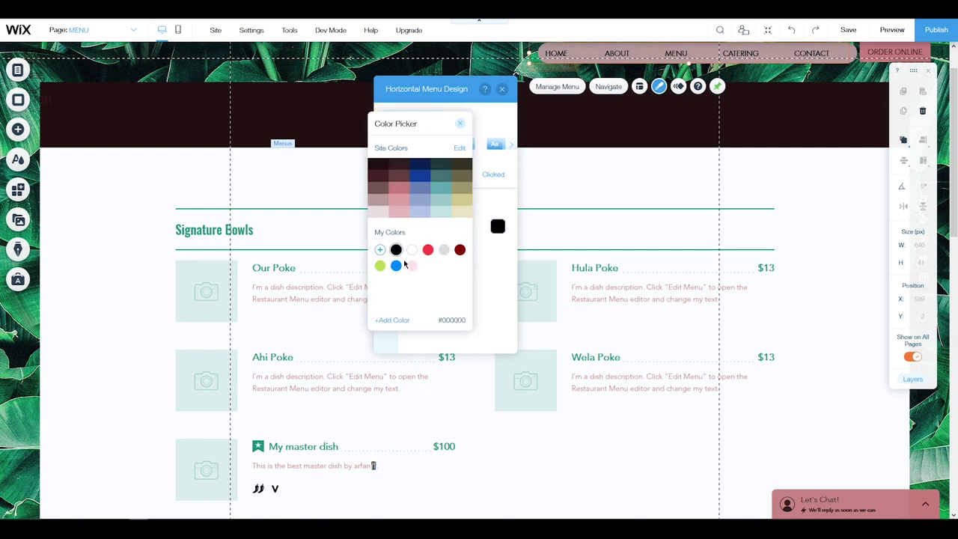
click(441, 177)
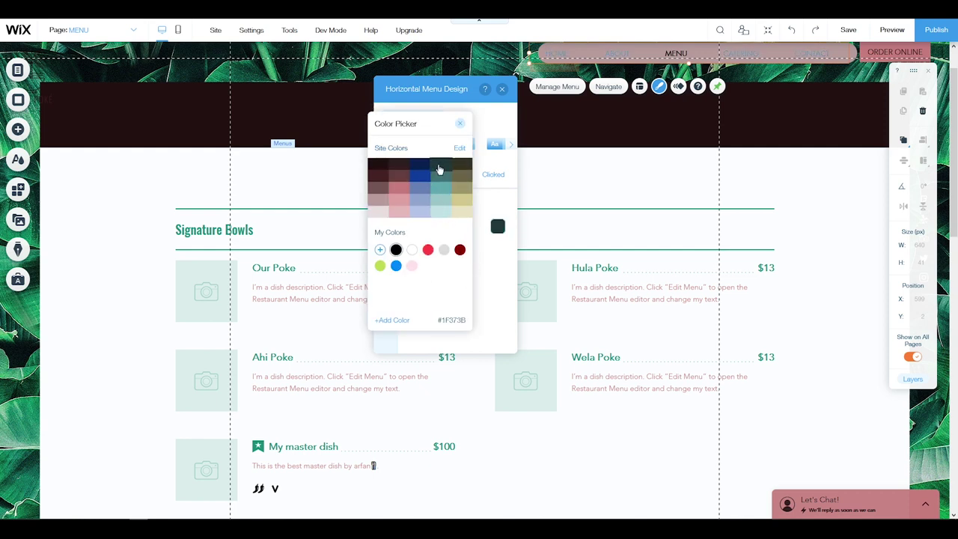
click(383, 170)
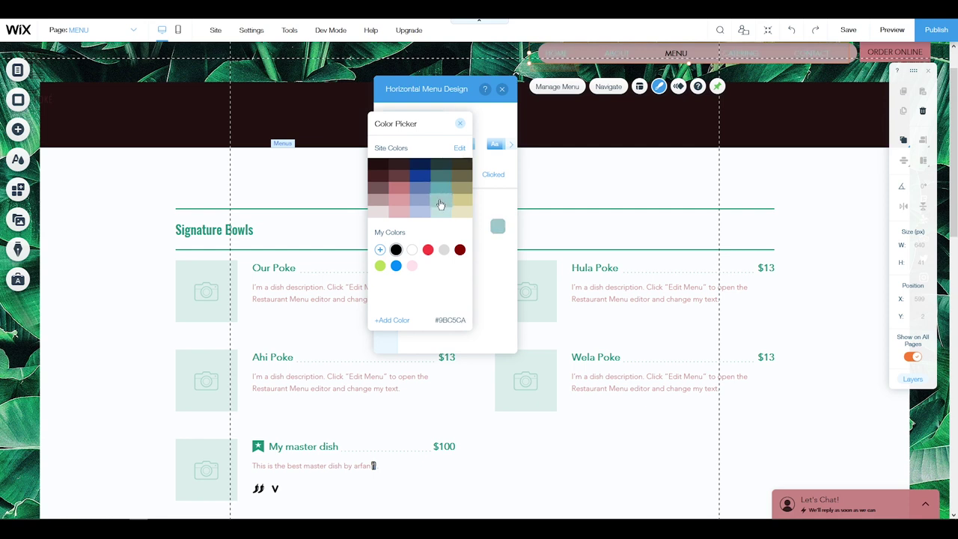
key(Escape)
Compare the header navigation menu's regular and clicked fill settings and close its design options.
click(397, 173)
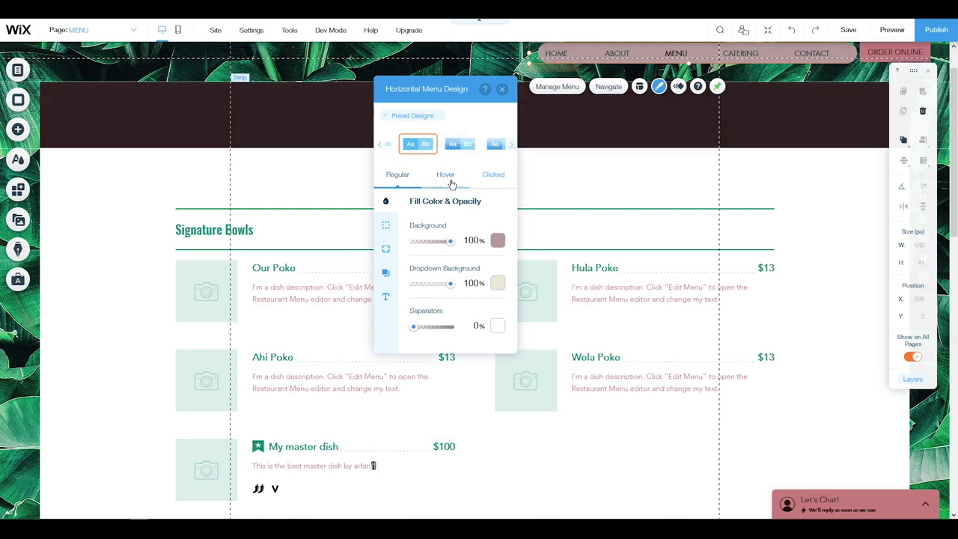
click(492, 180)
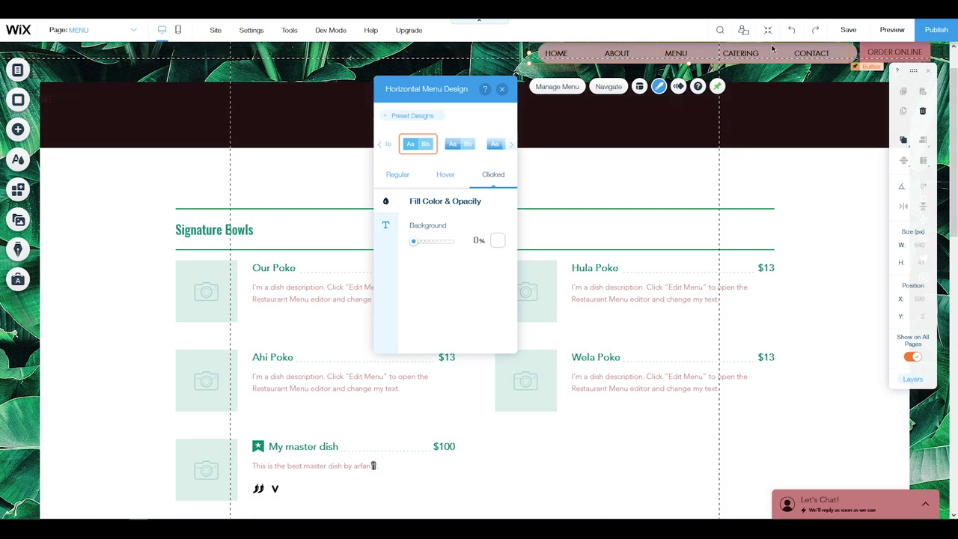
scroll(767, 108, up, 1)
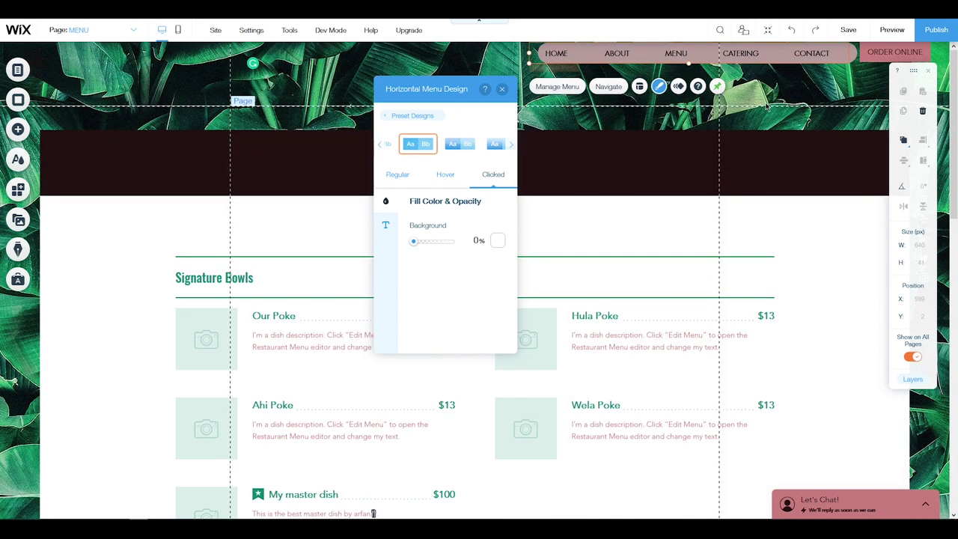
key(Escape)
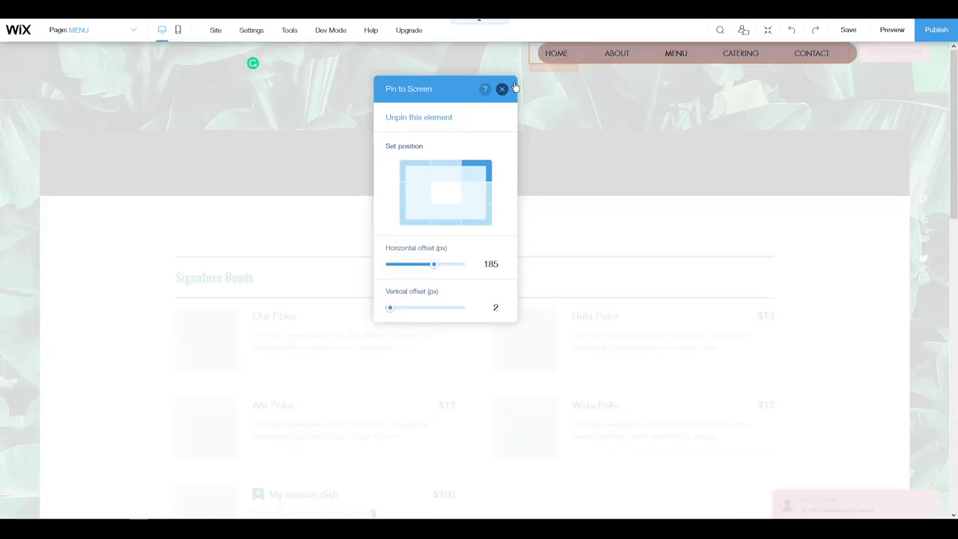
Set the pinned header navigation menu's horizontal offset to 214 px and vertical offset to 10 px.
click(503, 89)
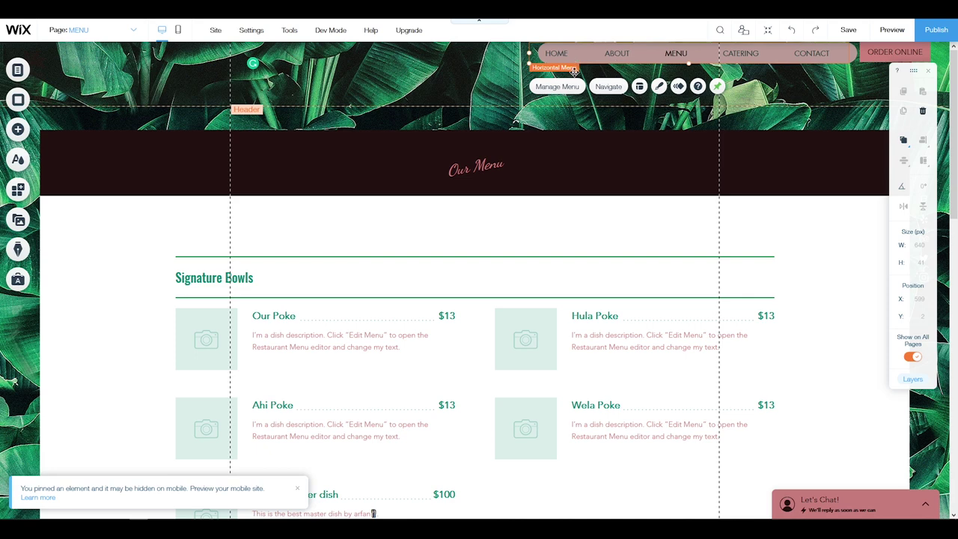
drag(574, 71, 607, 49)
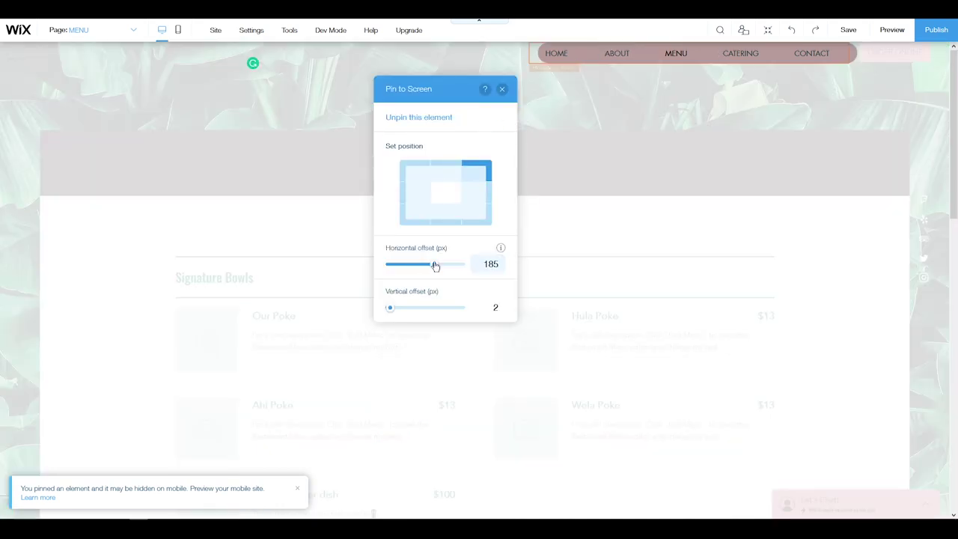
mouse_move(436, 266)
mouse_down()
mouse_move(423, 268)
mouse_move(442, 269)
mouse_up()
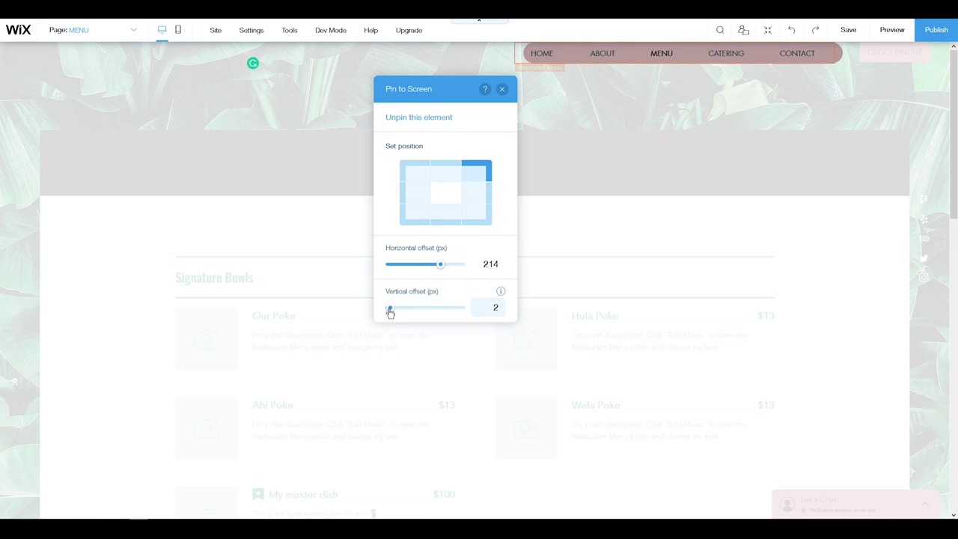
drag(390, 313, 393, 313)
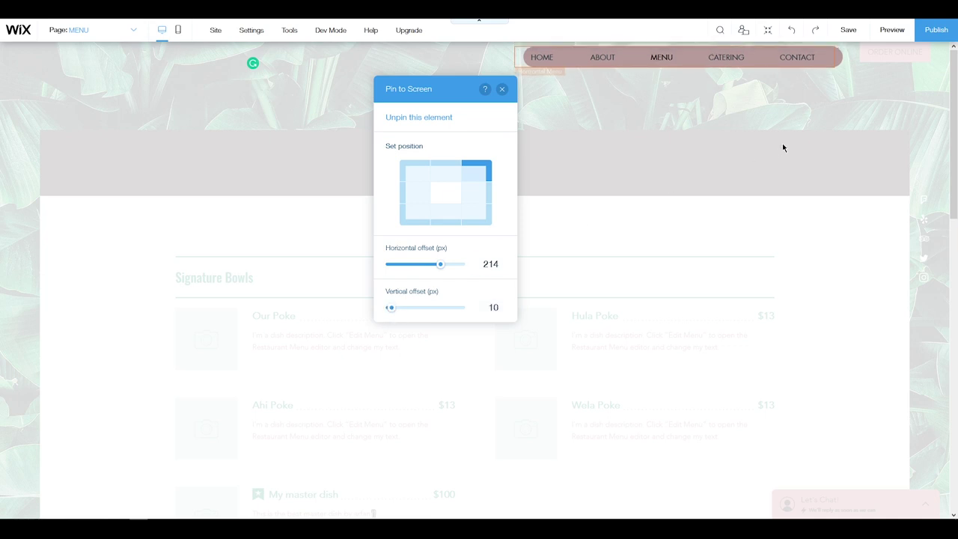
click(665, 135)
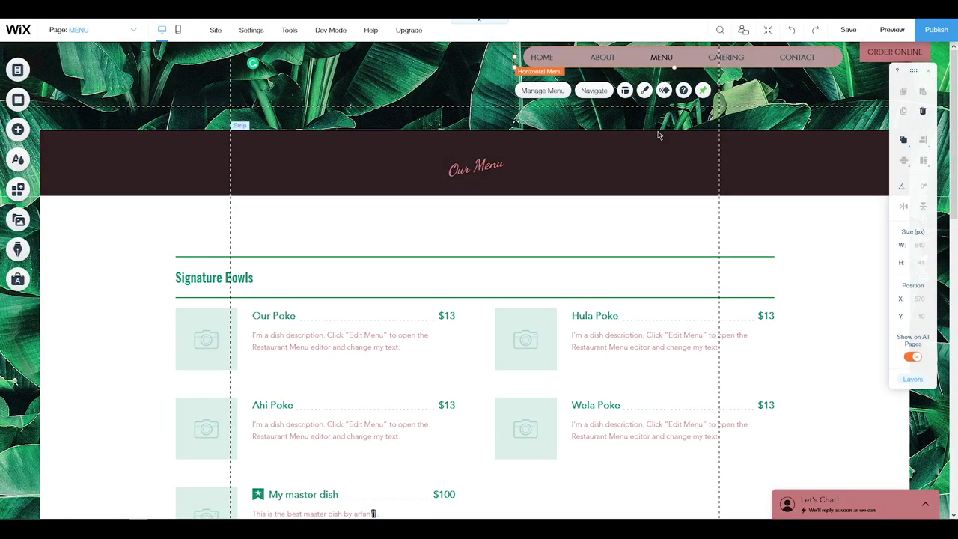
Set the pinned ORDER ONLINE button's vertical offset to 8 px to line it up with the navigation menu.
click(891, 53)
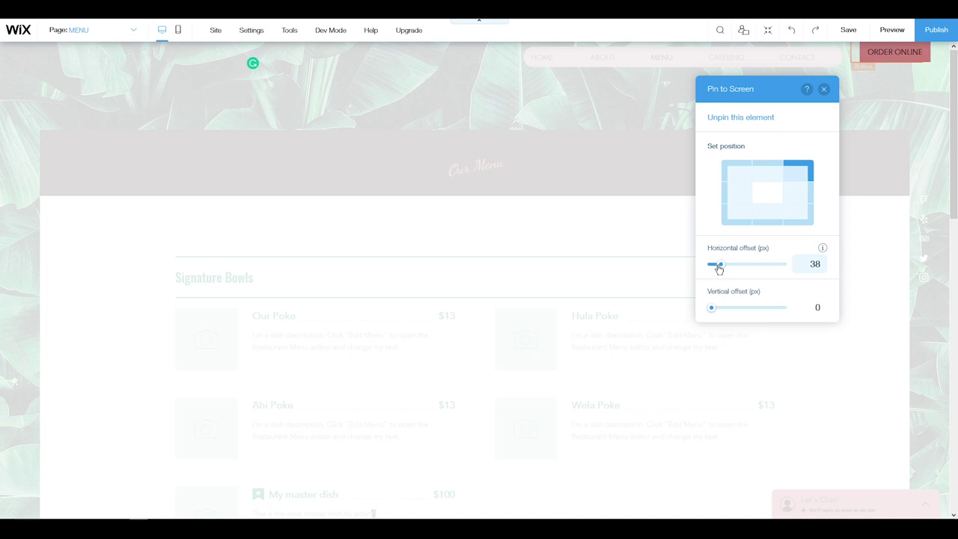
drag(712, 308, 713, 307)
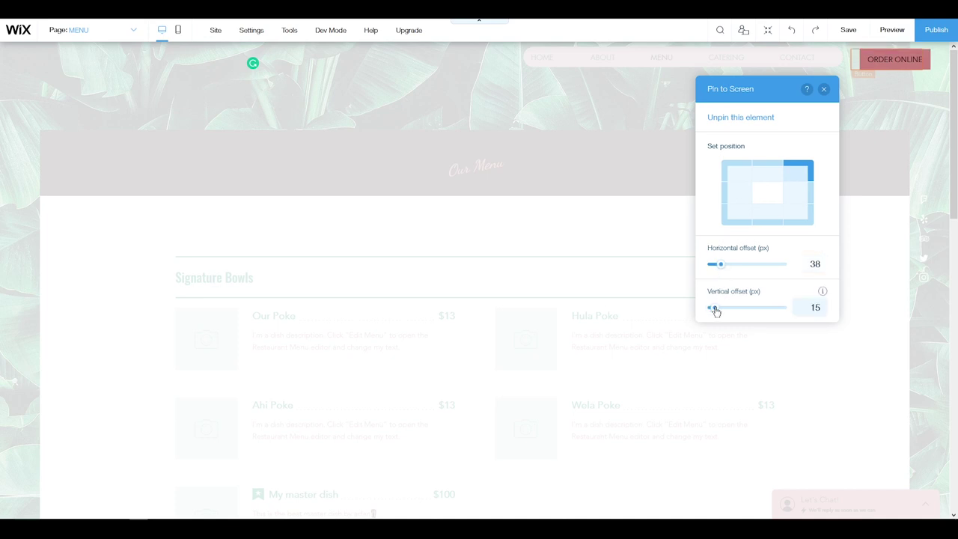
click(815, 307)
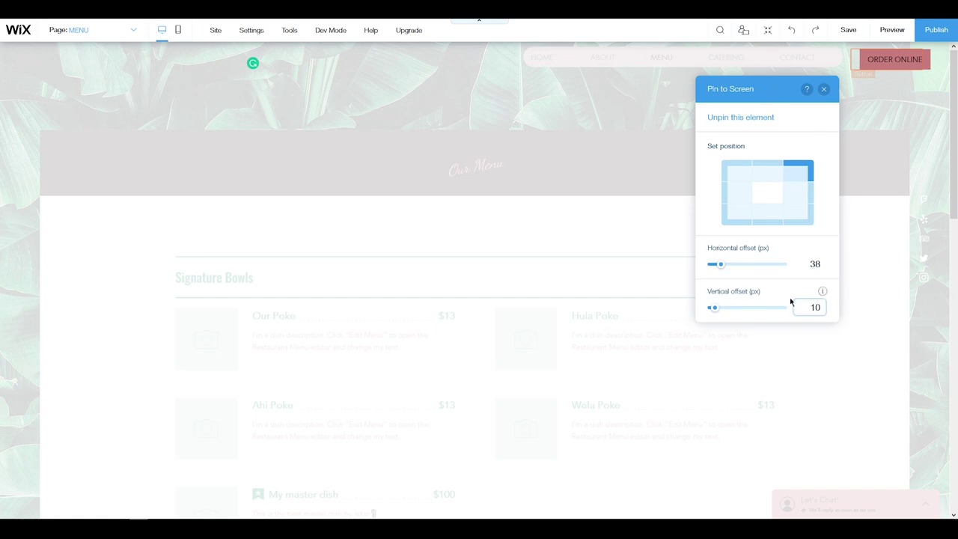
click(824, 89)
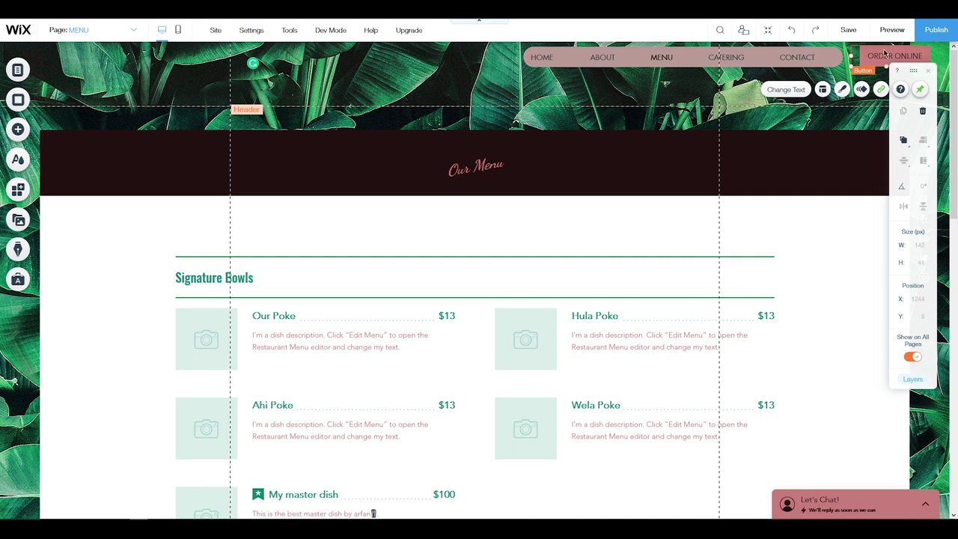
Browse the preset button designs and apply the rounded mint "CALL US" style to the ORDER ONLINE button.
click(842, 89)
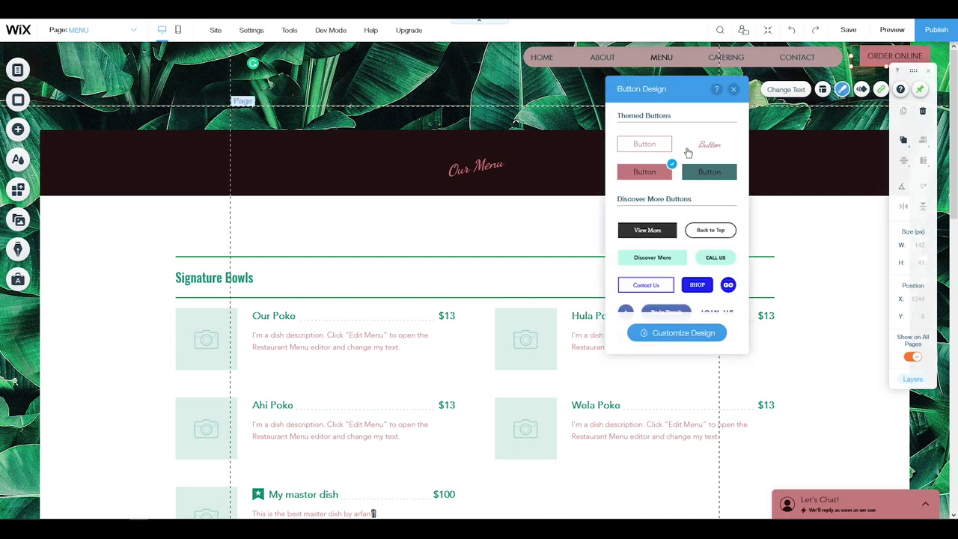
scroll(715, 262, down, 3)
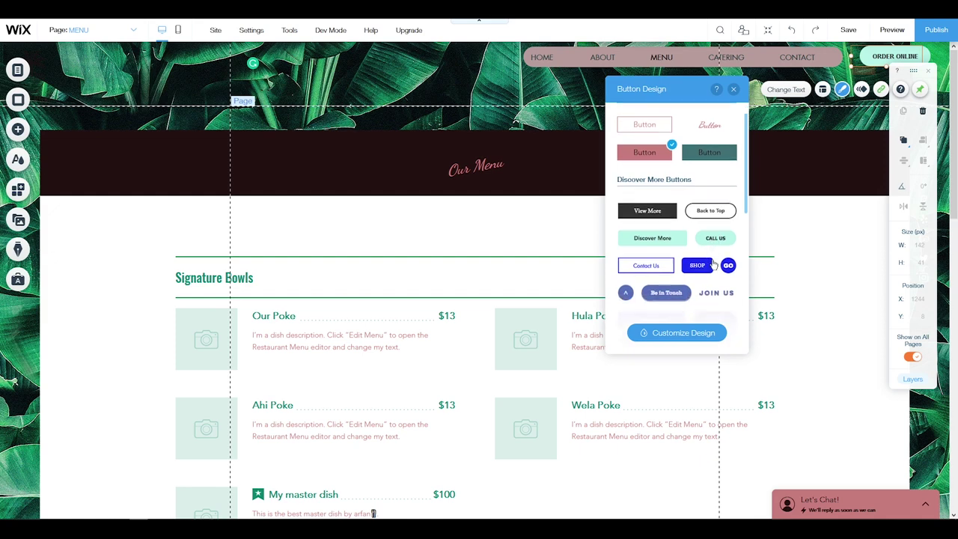
scroll(711, 262, down, 4)
scroll(673, 277, down, 5)
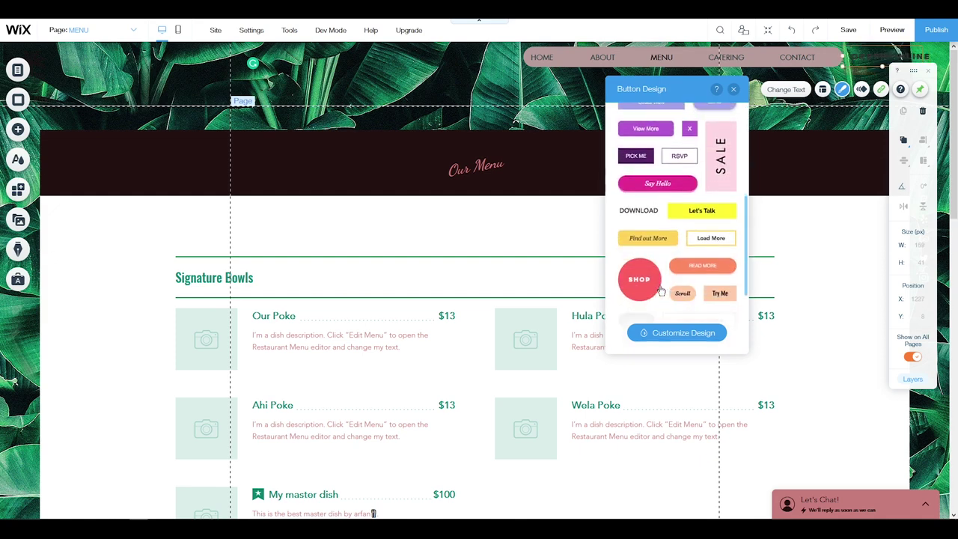
scroll(686, 250, down, 1)
scroll(690, 252, up, 10)
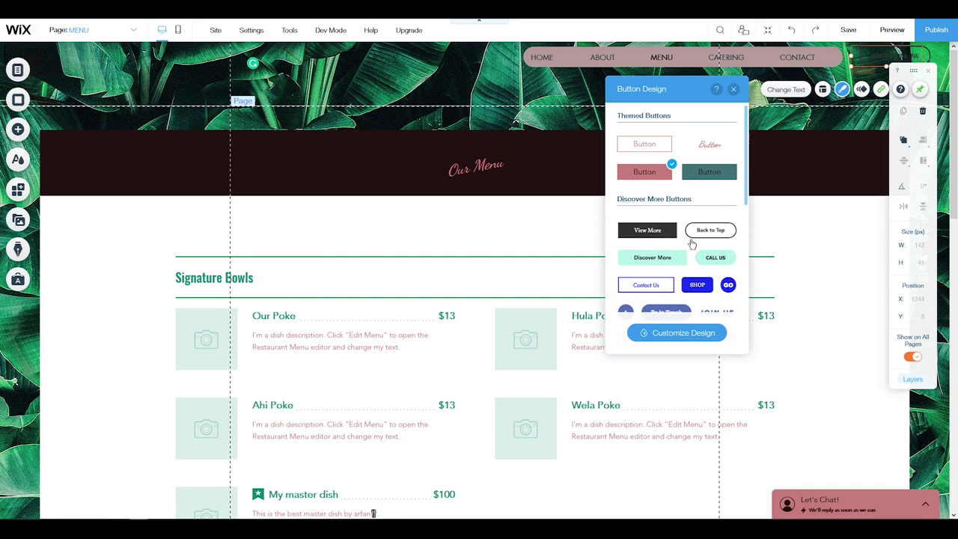
scroll(701, 237, down, 1)
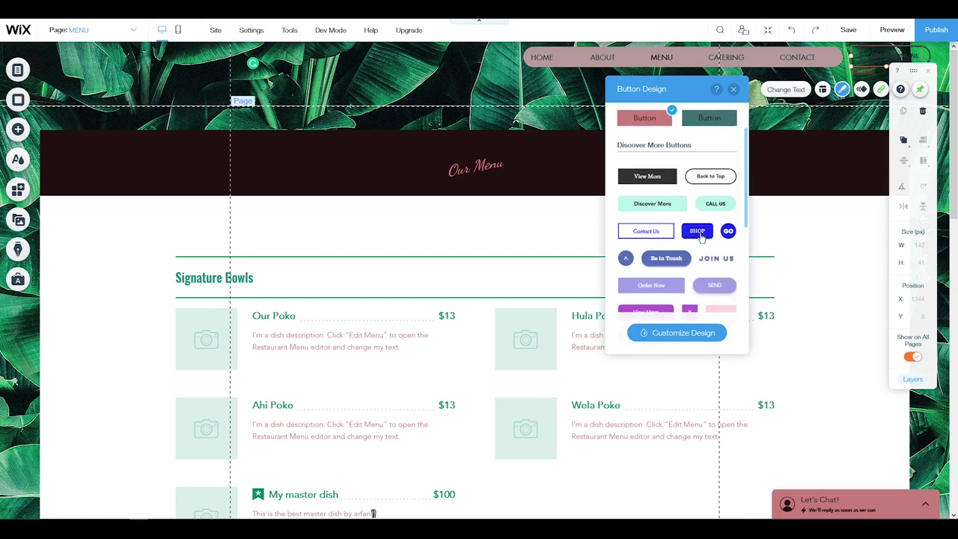
click(717, 205)
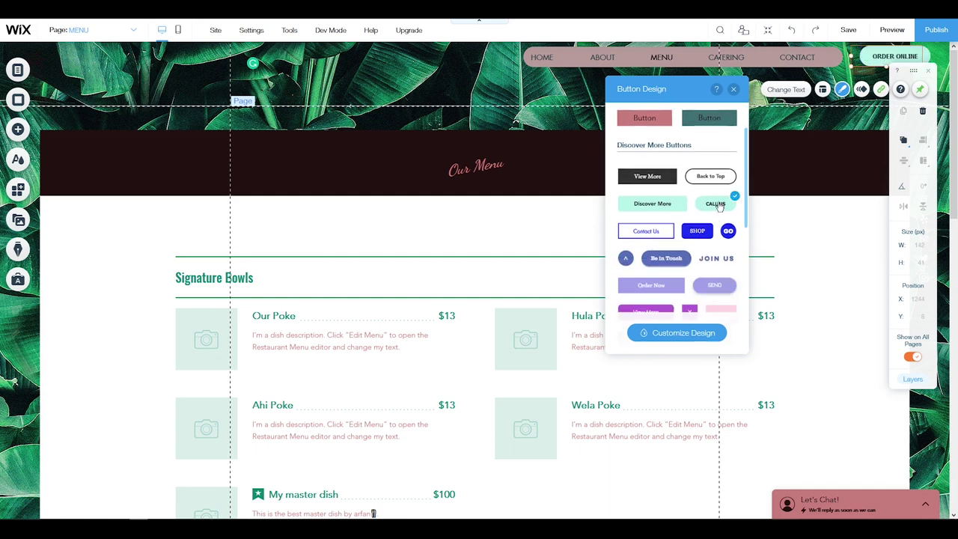
Customize the ORDER ONLINE button's regular state with the dark maroon background fill #452222.
click(682, 335)
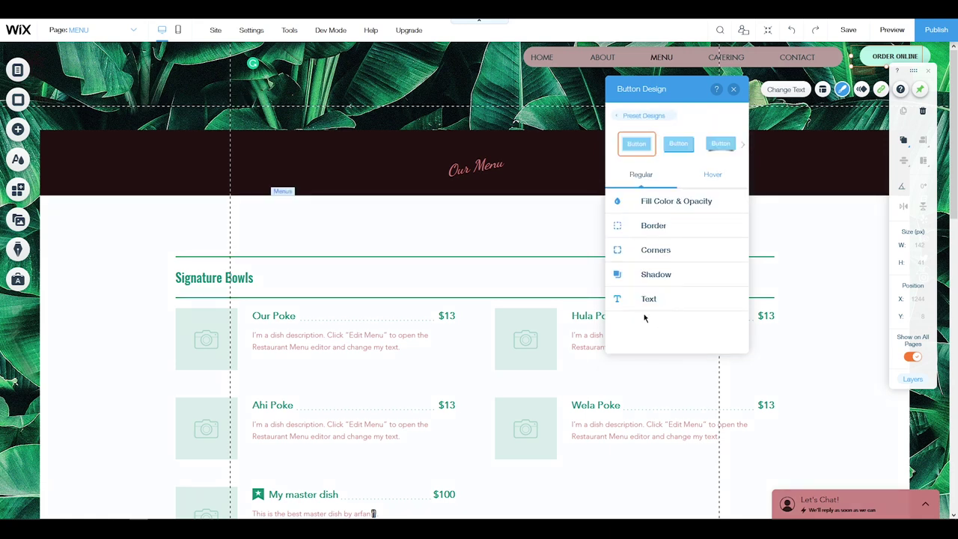
click(646, 208)
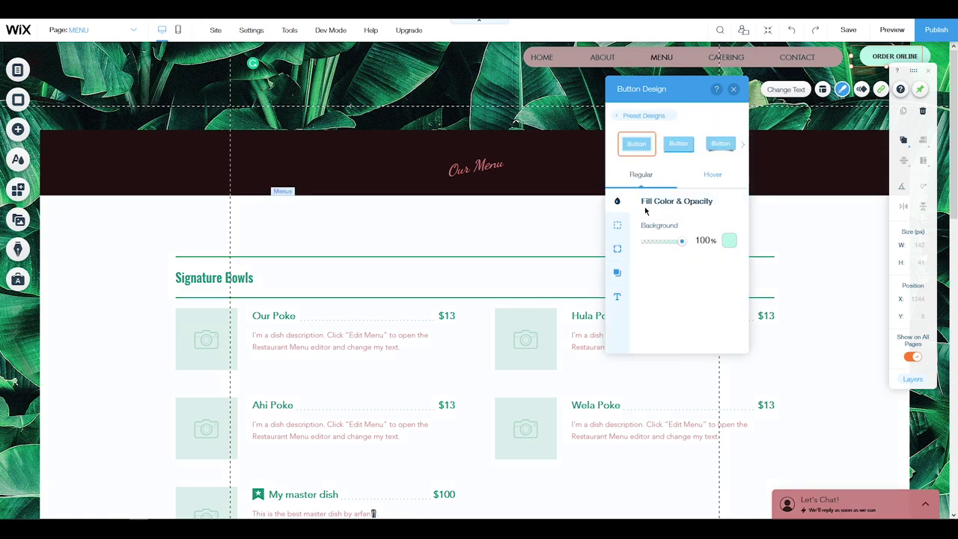
click(729, 241)
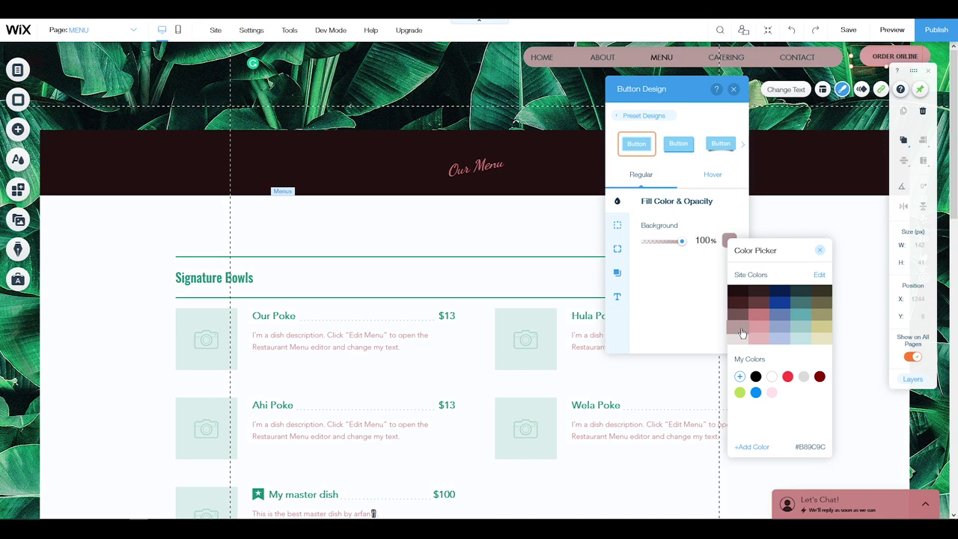
click(738, 298)
click(736, 308)
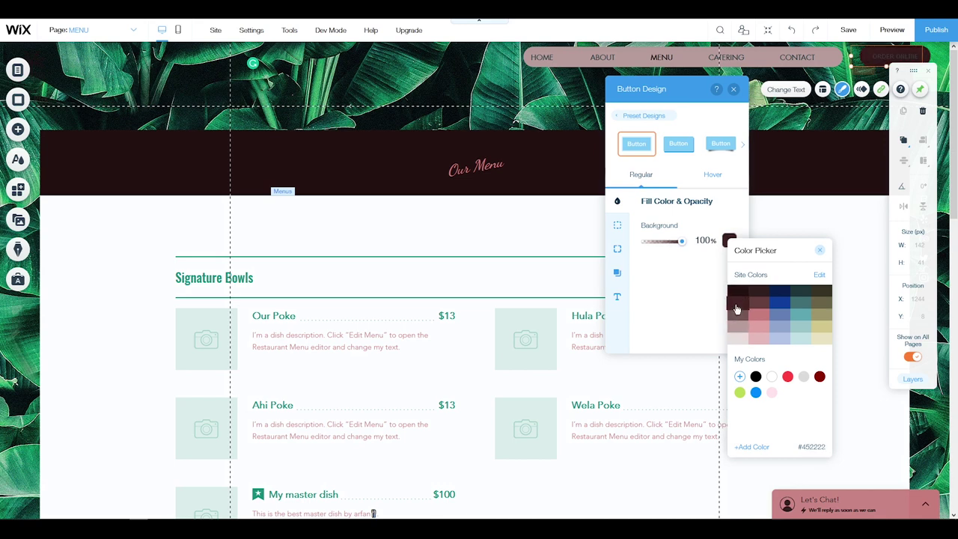
Set the ORDER ONLINE button's regular text color to light pinkish grey #E8DFDF and close its design options.
click(618, 297)
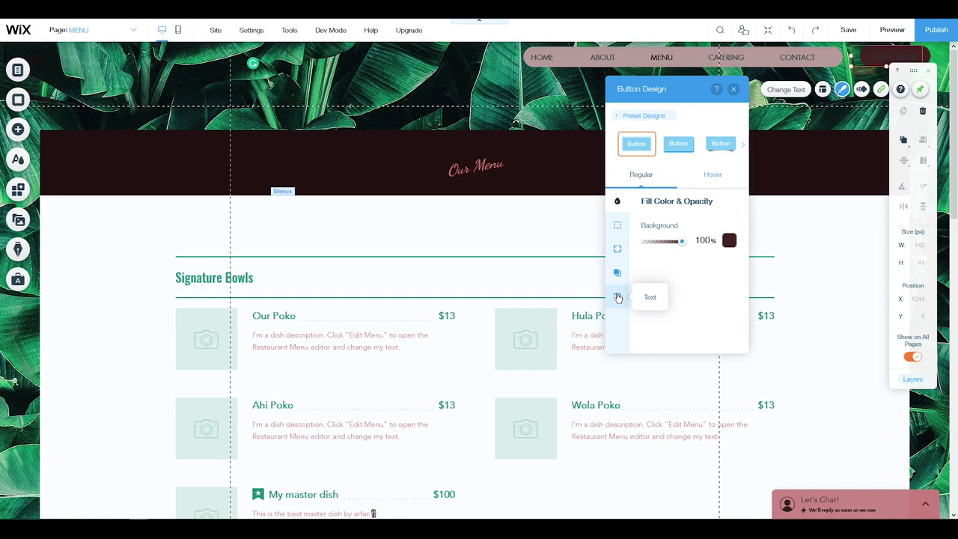
click(618, 297)
click(729, 226)
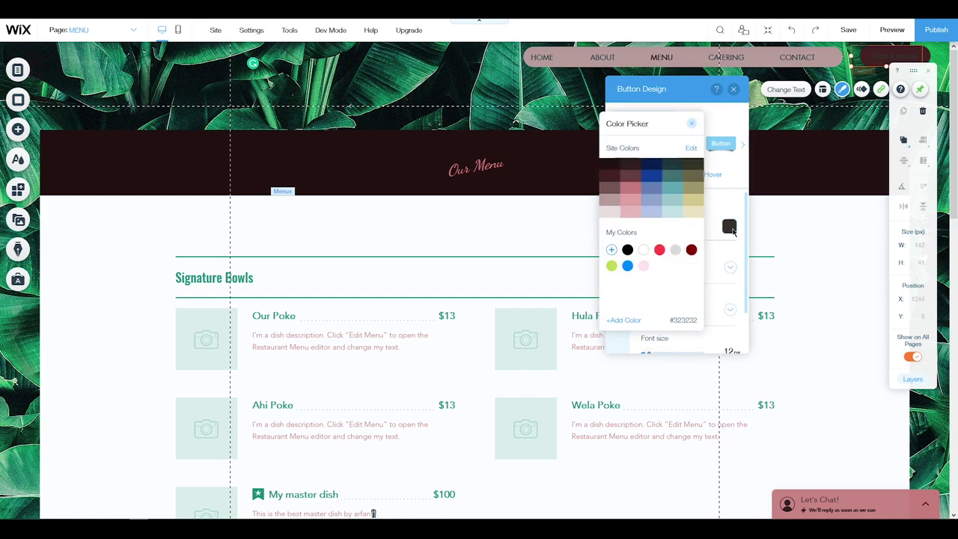
click(612, 213)
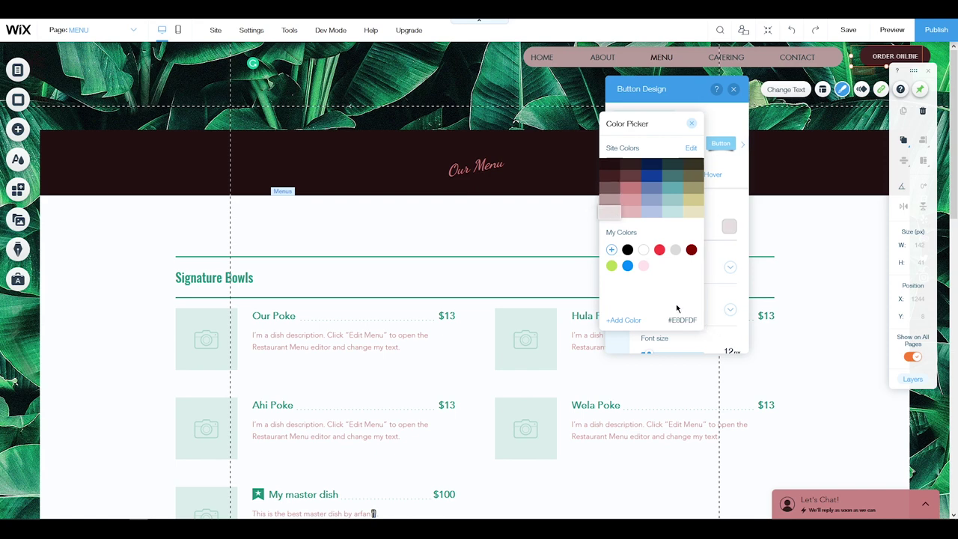
click(731, 337)
click(800, 255)
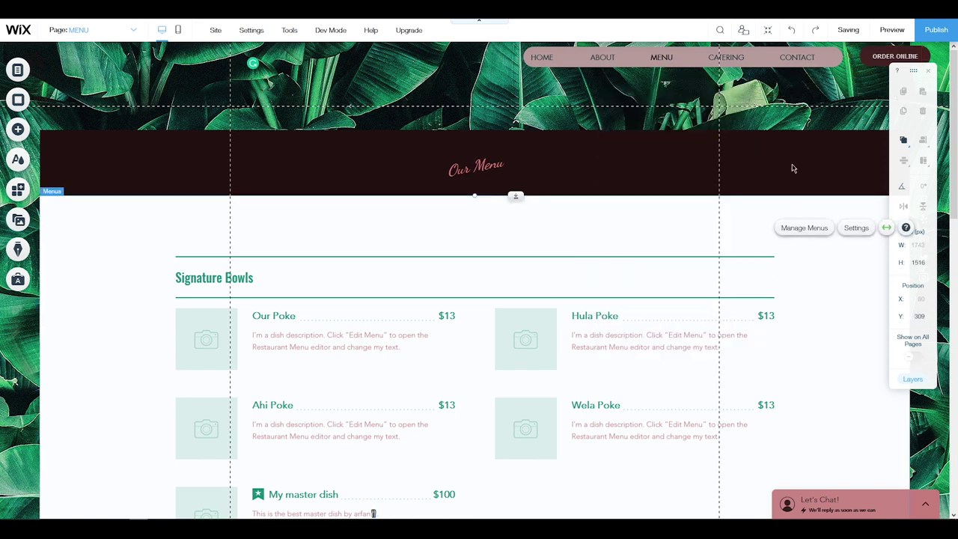
Link the ORDER ONLINE button to the HOME page and have it open in the current window.
click(868, 65)
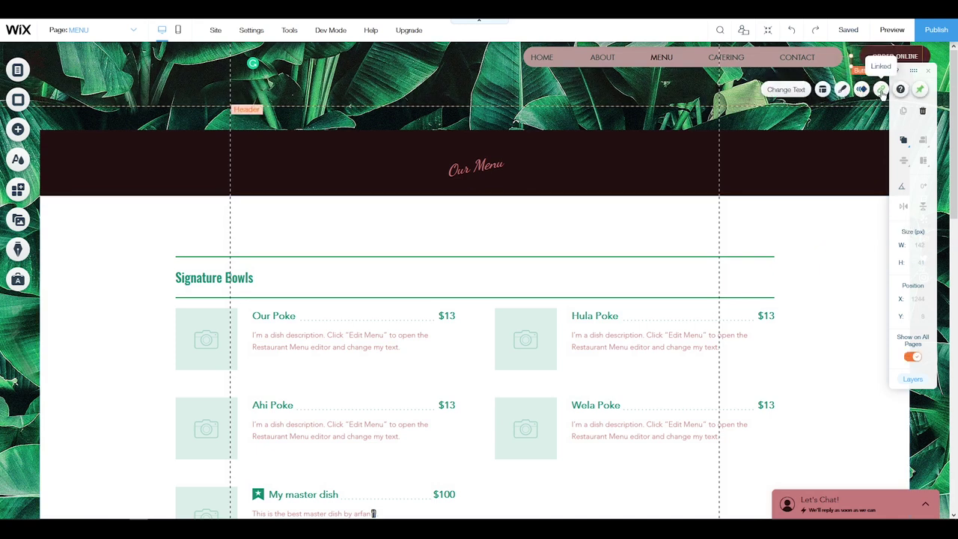
click(881, 89)
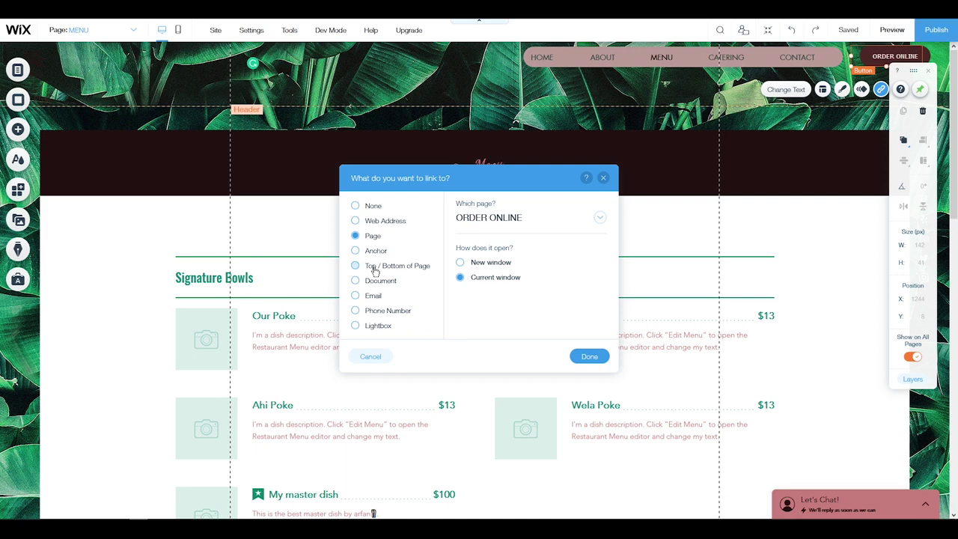
click(376, 329)
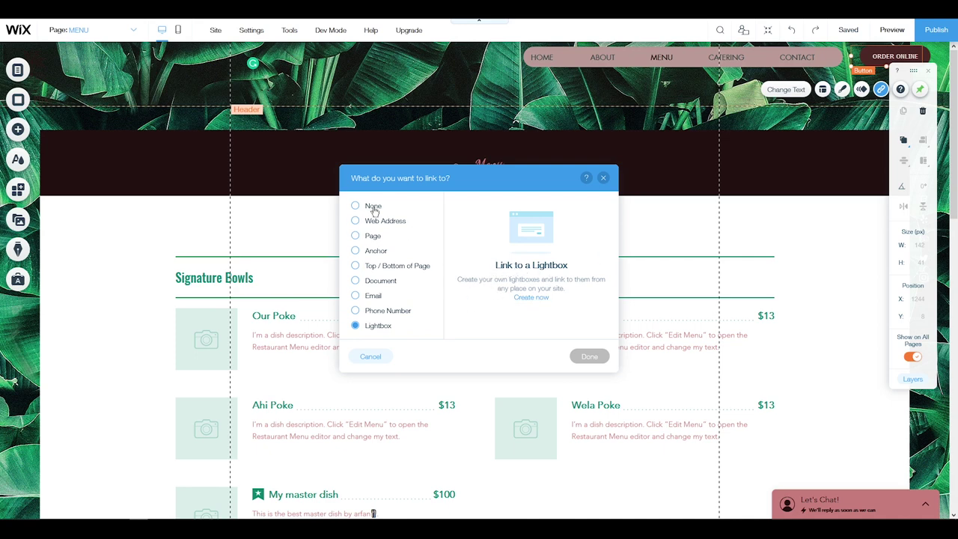
click(371, 236)
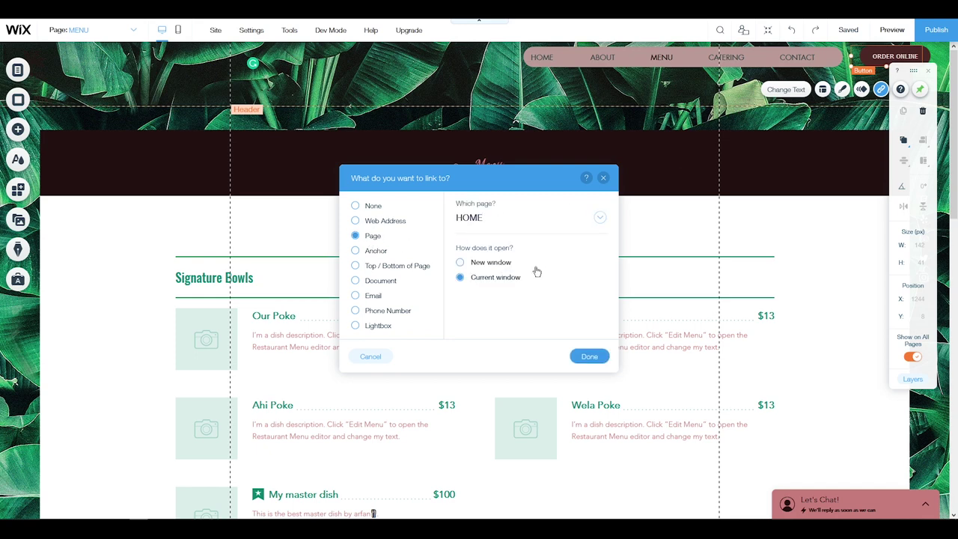
click(483, 263)
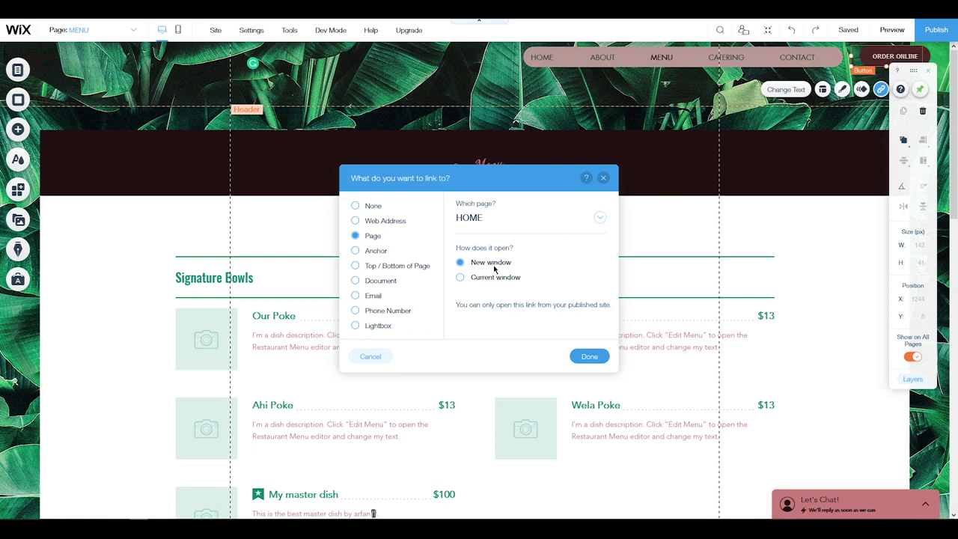
click(480, 283)
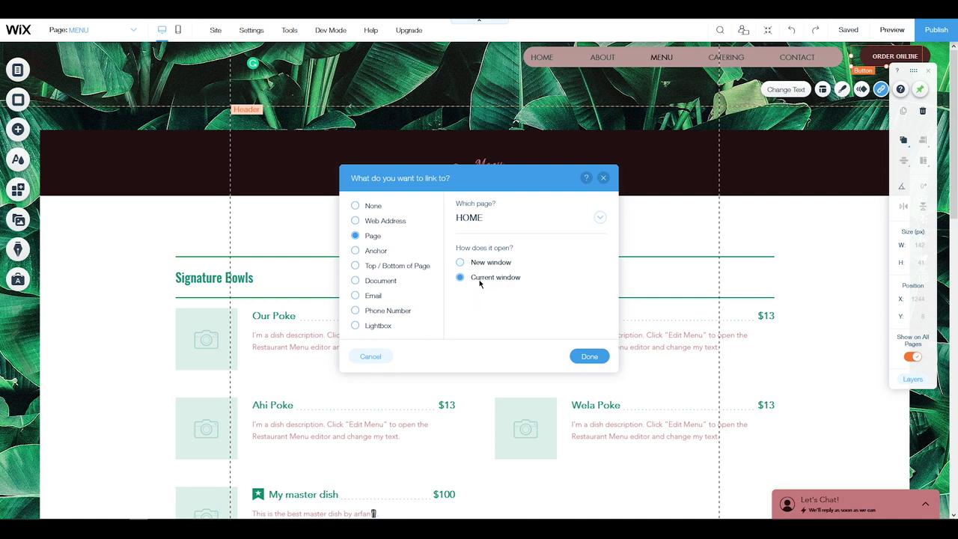
click(591, 357)
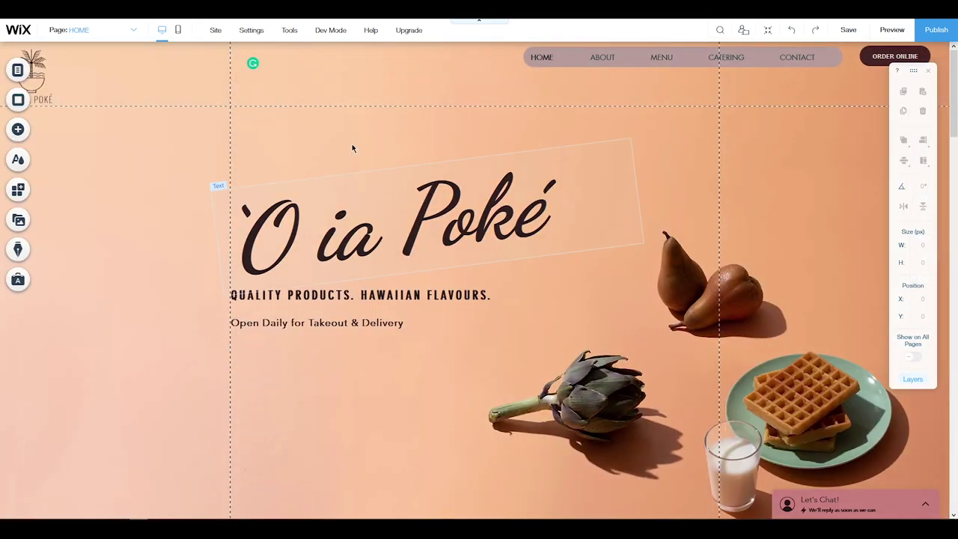
Switch to the ABOUT page and open the site's page transition options.
click(94, 34)
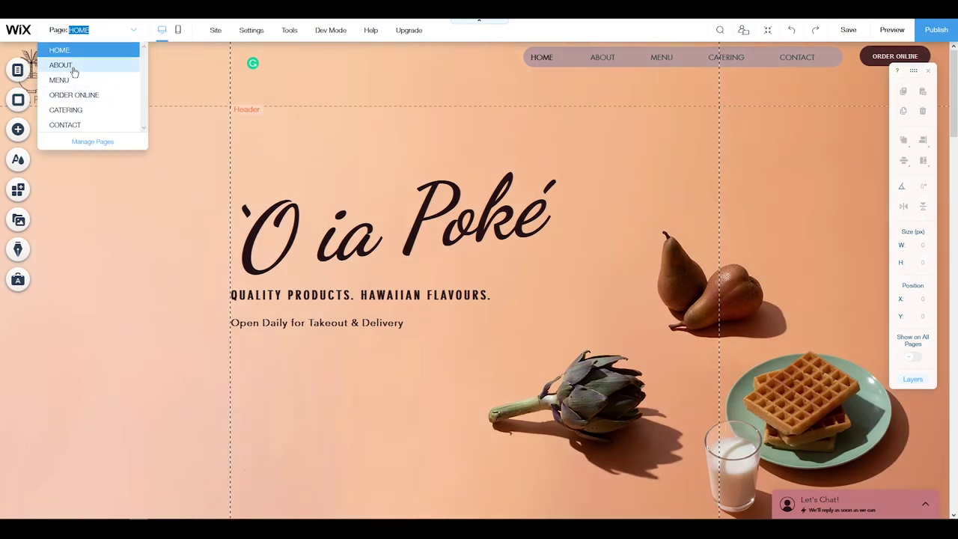
click(74, 69)
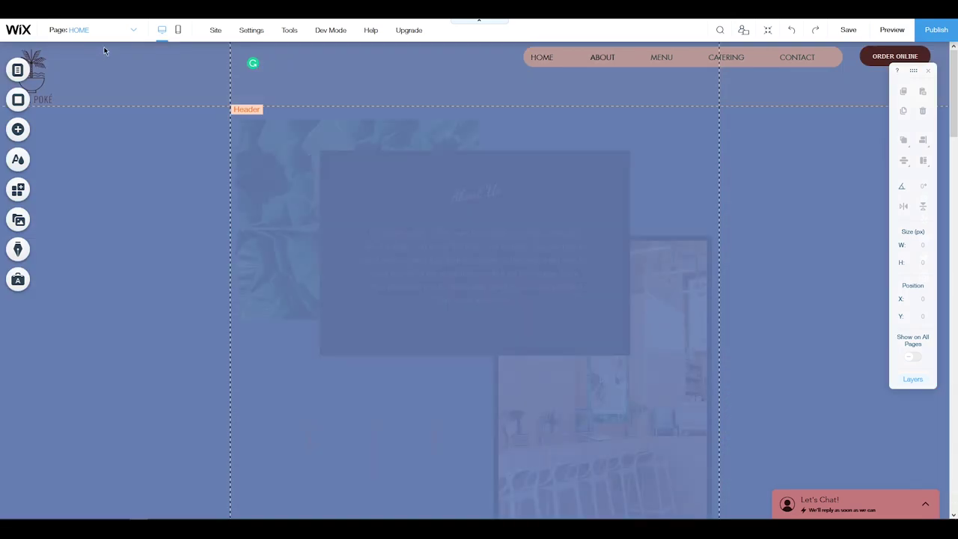
click(19, 71)
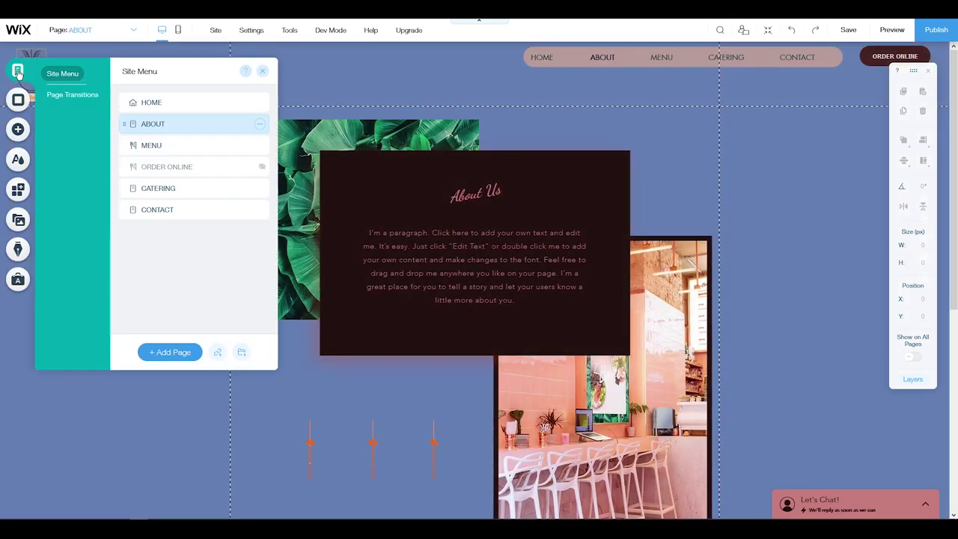
click(66, 97)
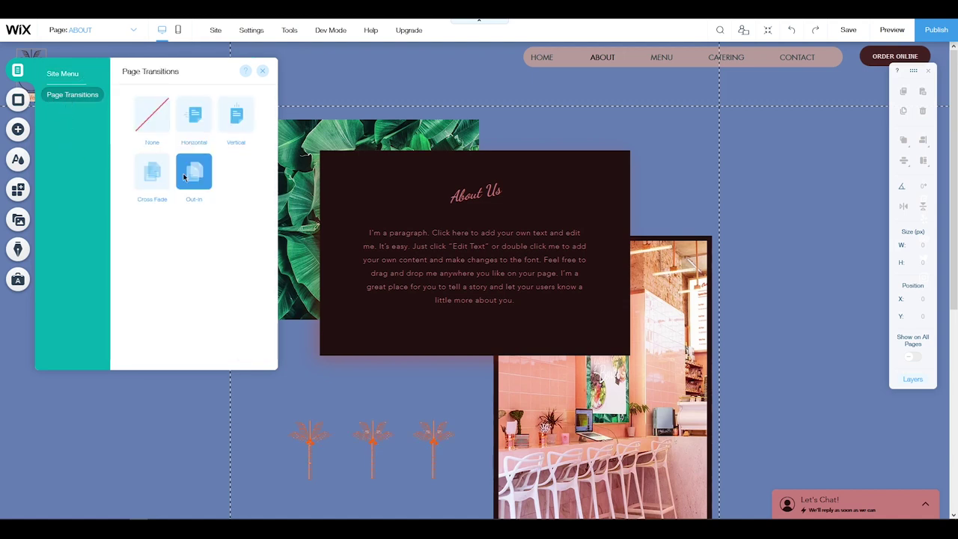
Try the Horizontal, Vertical and Out-In page transitions, and apply Cross Fade.
click(197, 122)
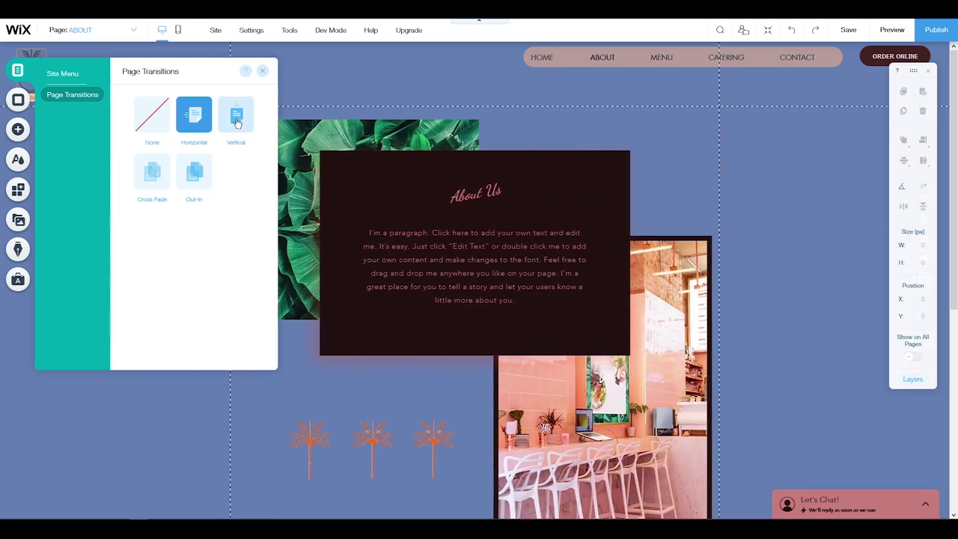
click(236, 120)
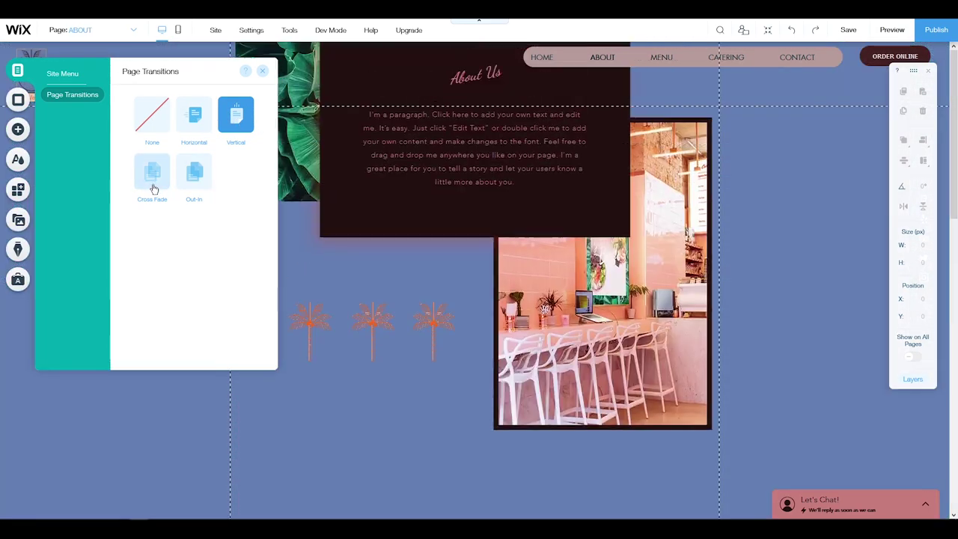
click(152, 179)
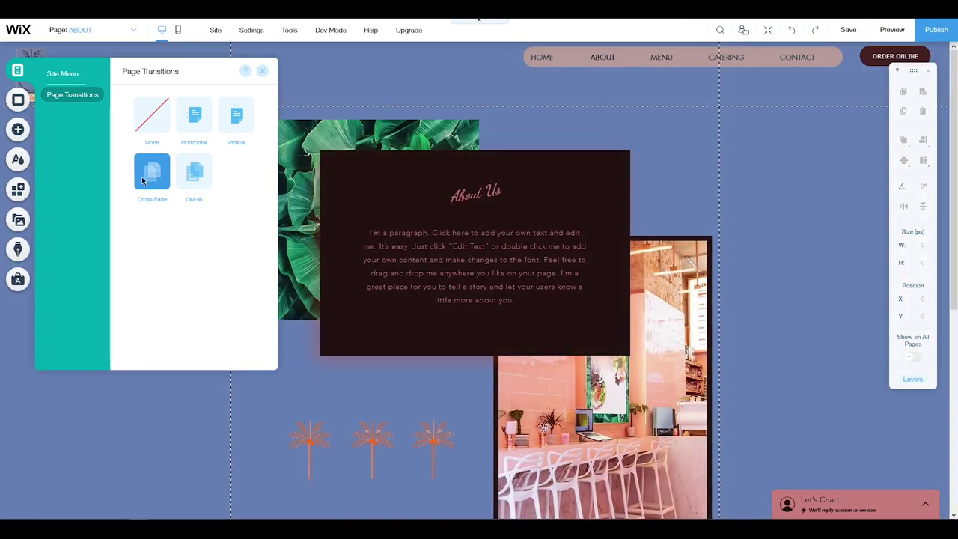
click(197, 175)
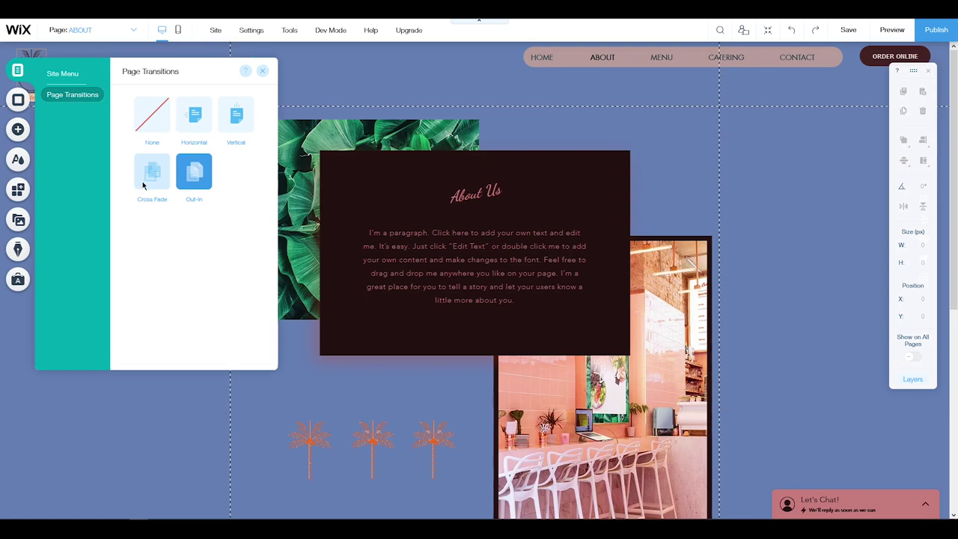
click(142, 182)
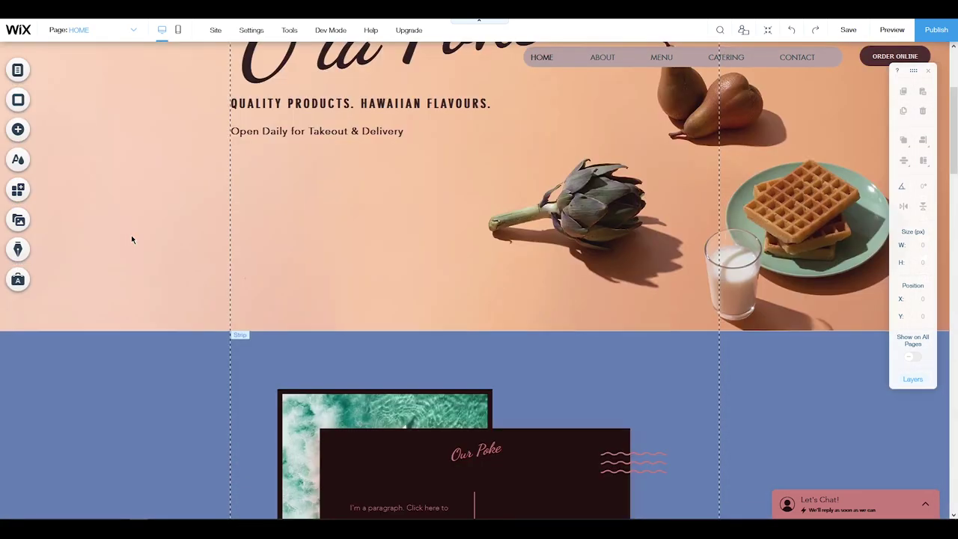
Look through the HOME page's sections down to the footer and back up to the hero image.
scroll(131, 240, down, 6)
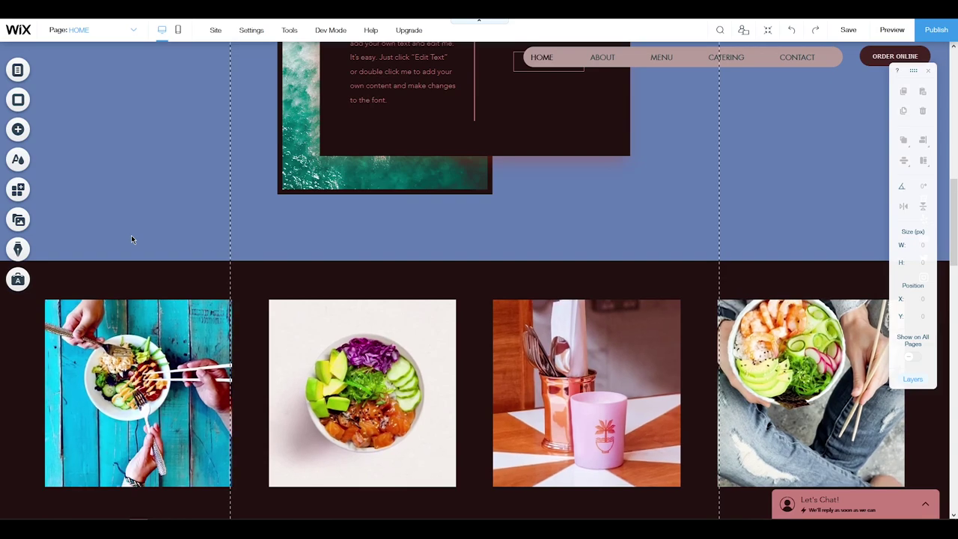
scroll(131, 239, down, 13)
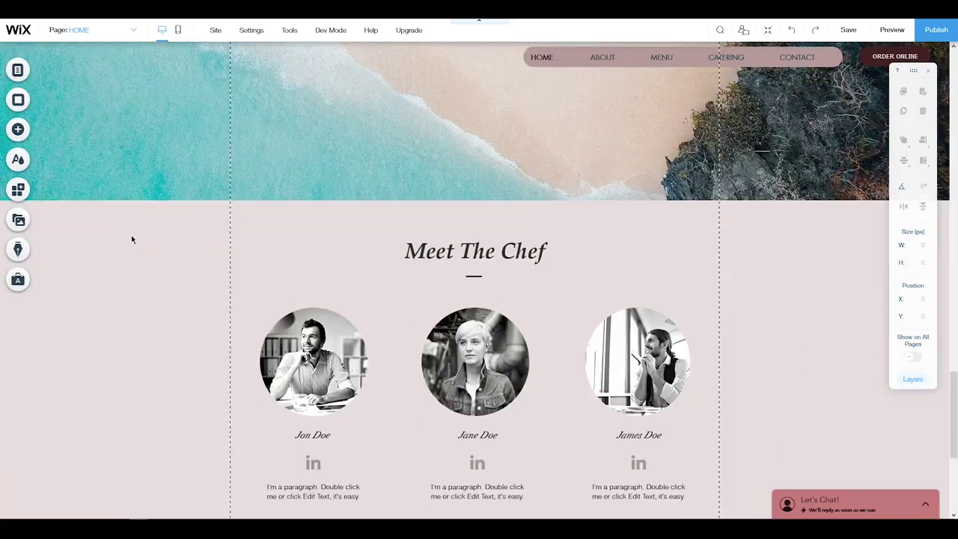
scroll(131, 240, down, 4)
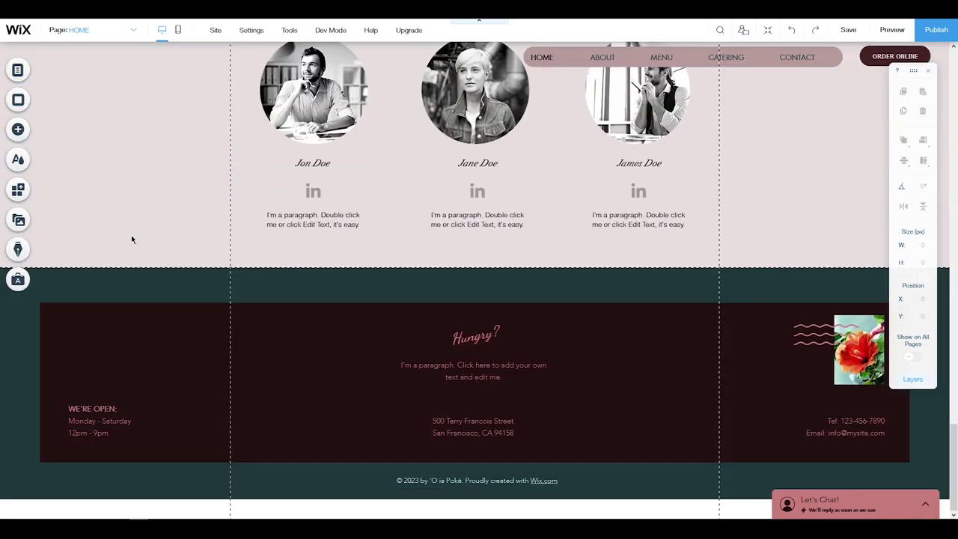
scroll(131, 239, up, 3)
scroll(131, 239, up, 14)
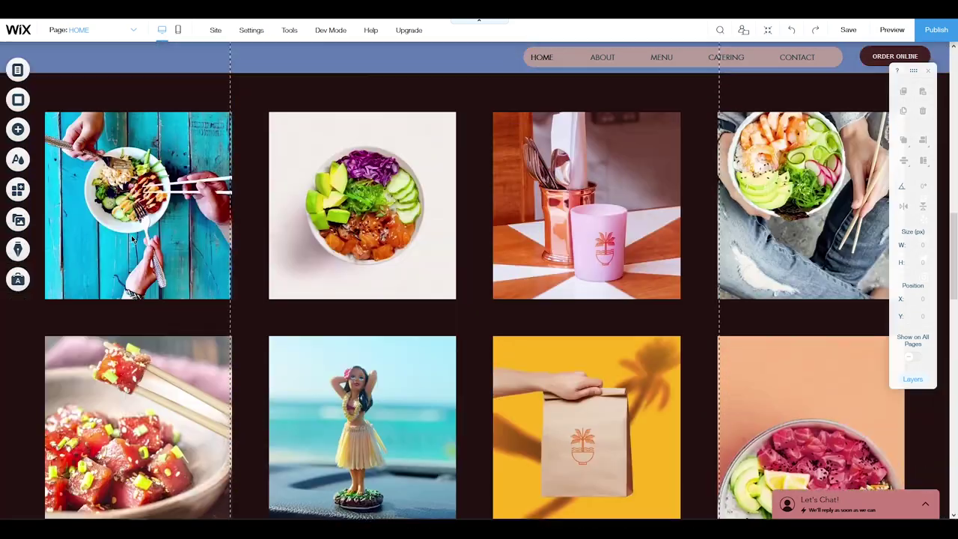
scroll(131, 228, up, 5)
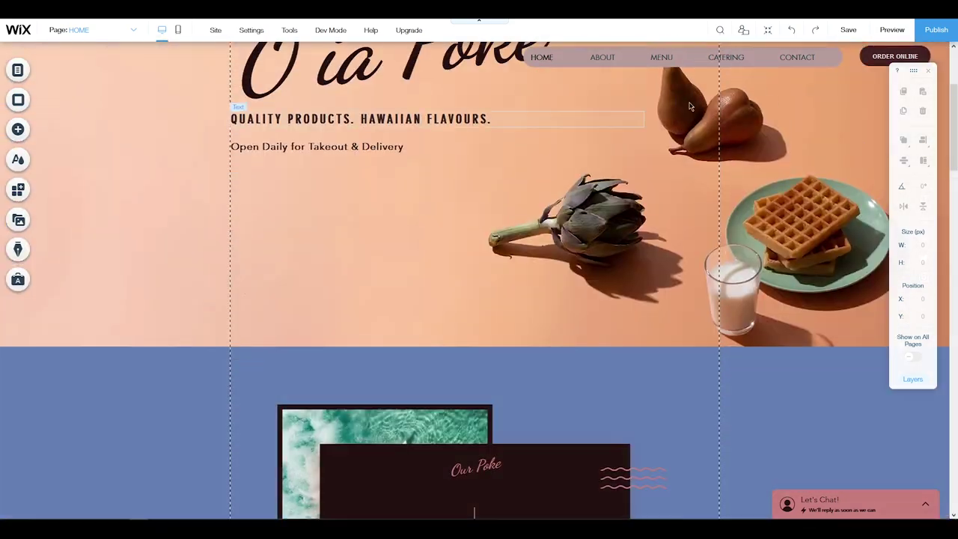
Switch the editor from the HOME page to the MENU page.
click(664, 56)
click(91, 30)
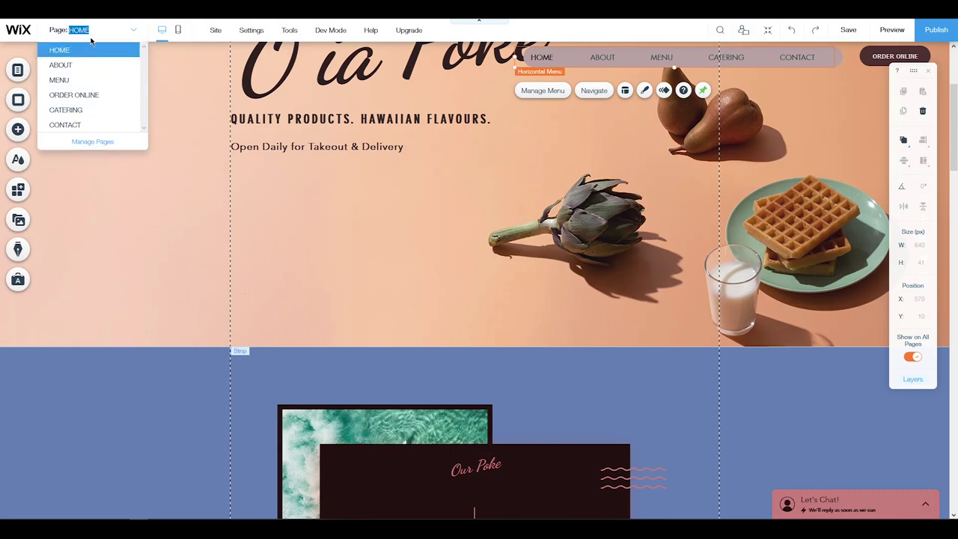
click(516, 163)
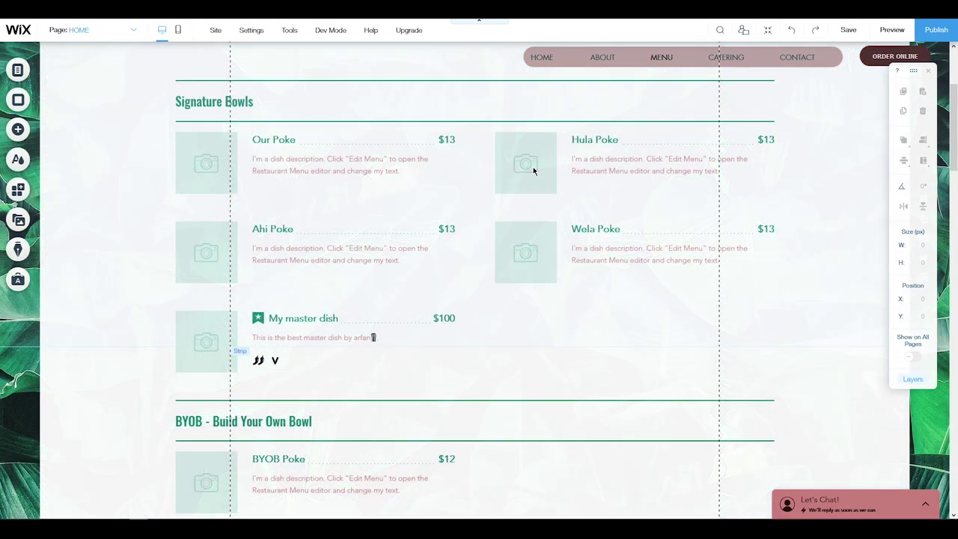
Preview the MENU page to check the dish list beneath the pinned header items, and return to the editor.
click(903, 30)
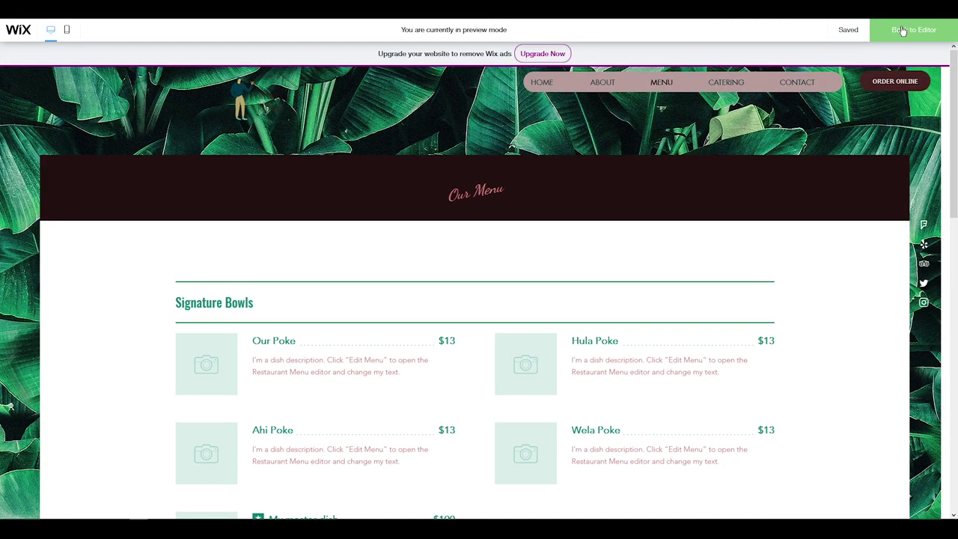
scroll(632, 153, down, 10)
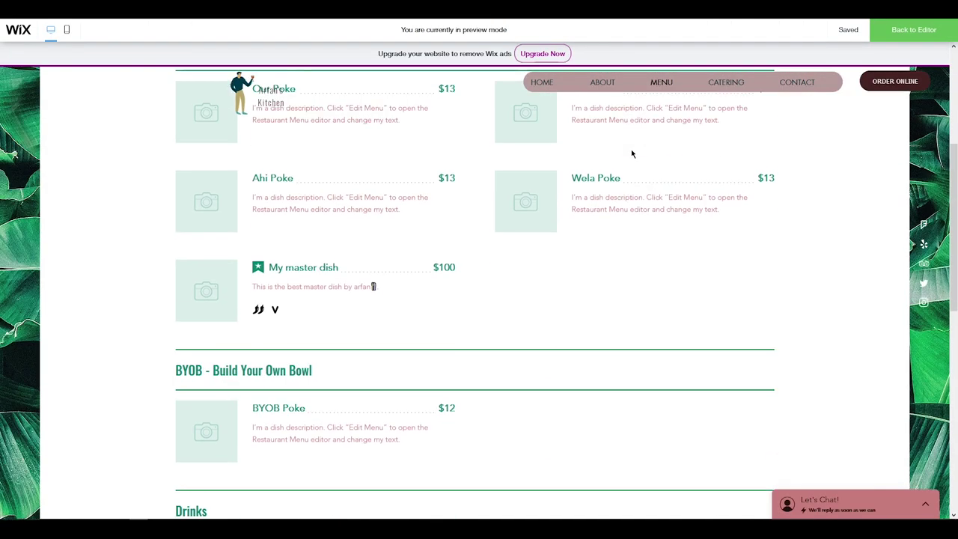
scroll(626, 151, up, 3)
scroll(626, 152, up, 7)
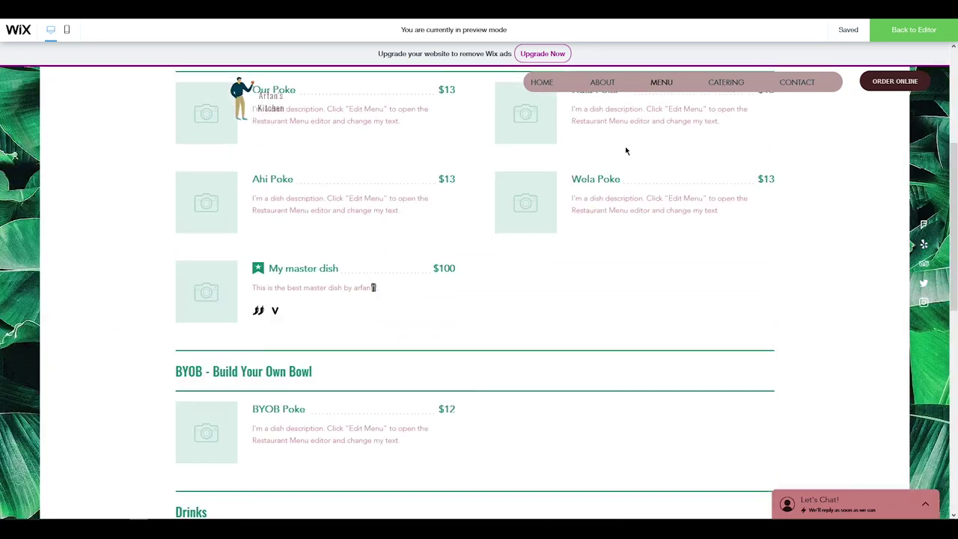
scroll(371, 197, down, 6)
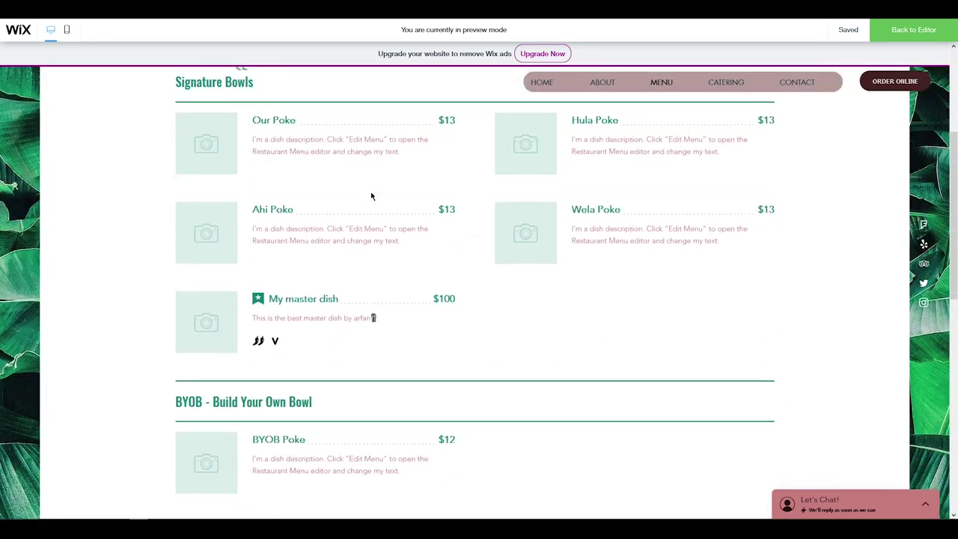
scroll(371, 196, up, 5)
scroll(371, 196, up, 1)
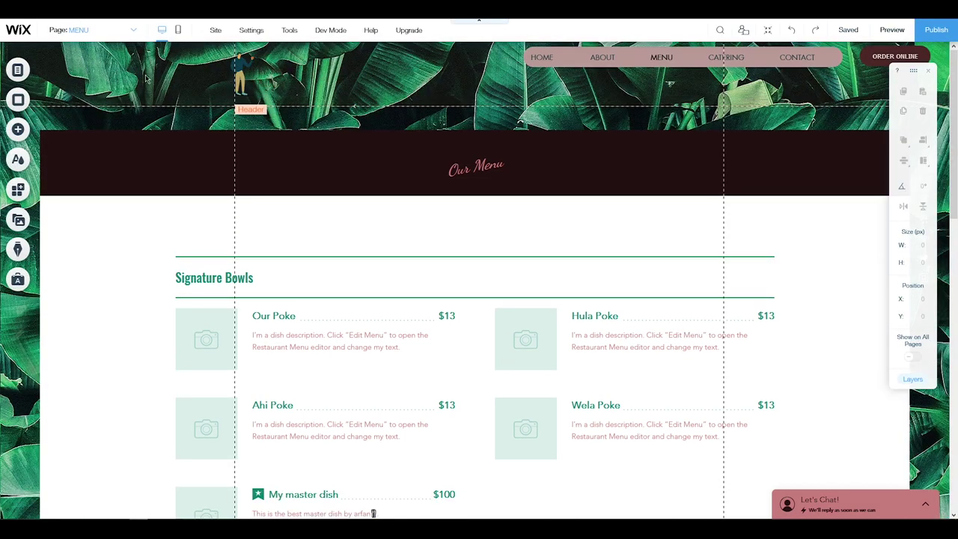
Replace the MENU page's background with a weathered wood plank image from Media from Wix and check it along the page.
click(441, 80)
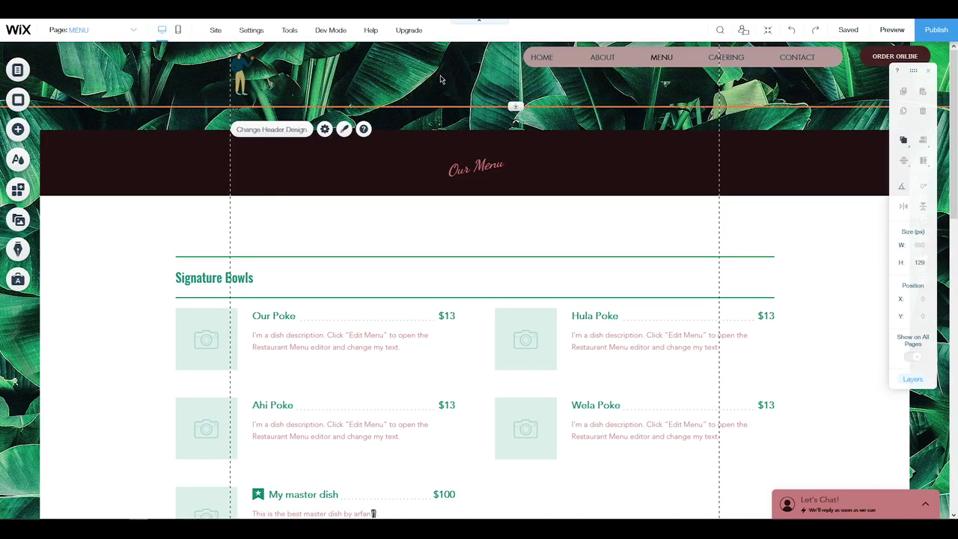
click(21, 383)
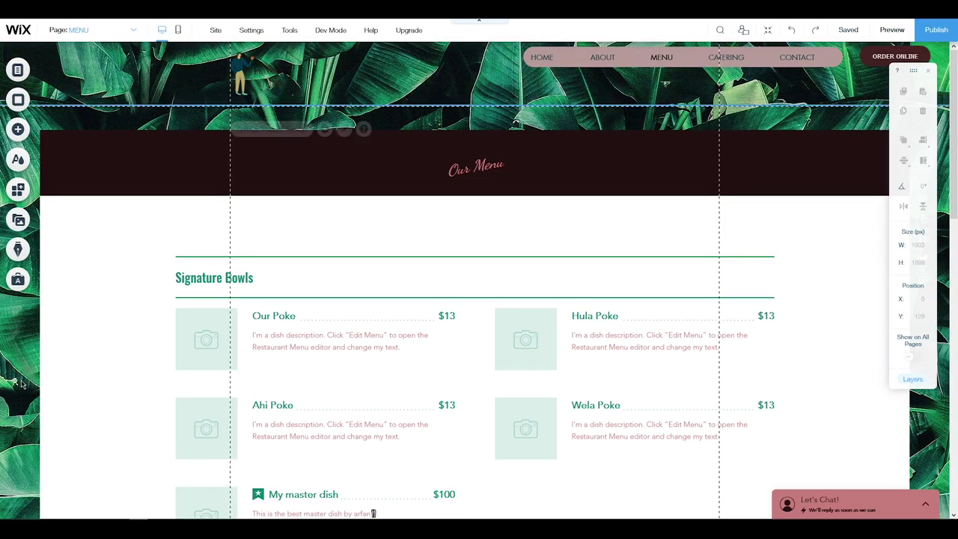
click(18, 100)
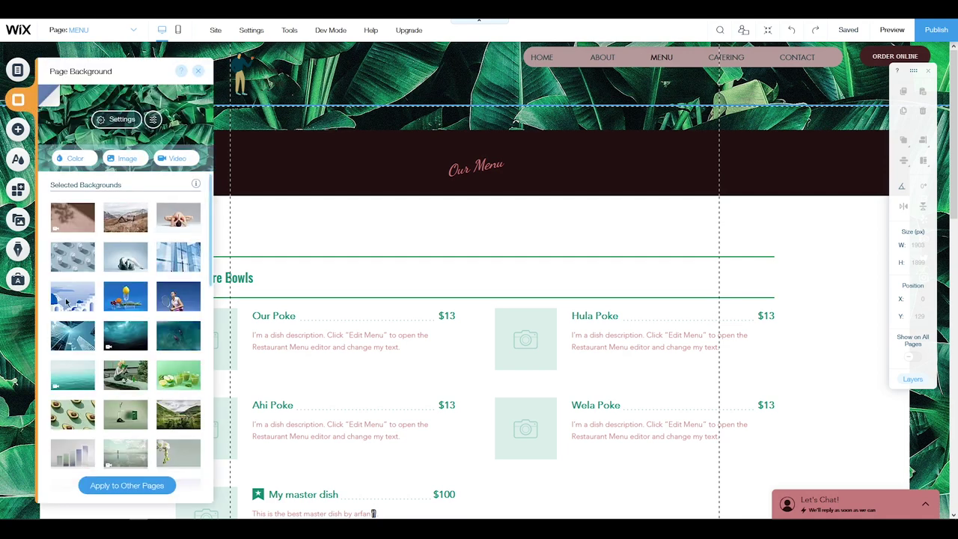
click(124, 158)
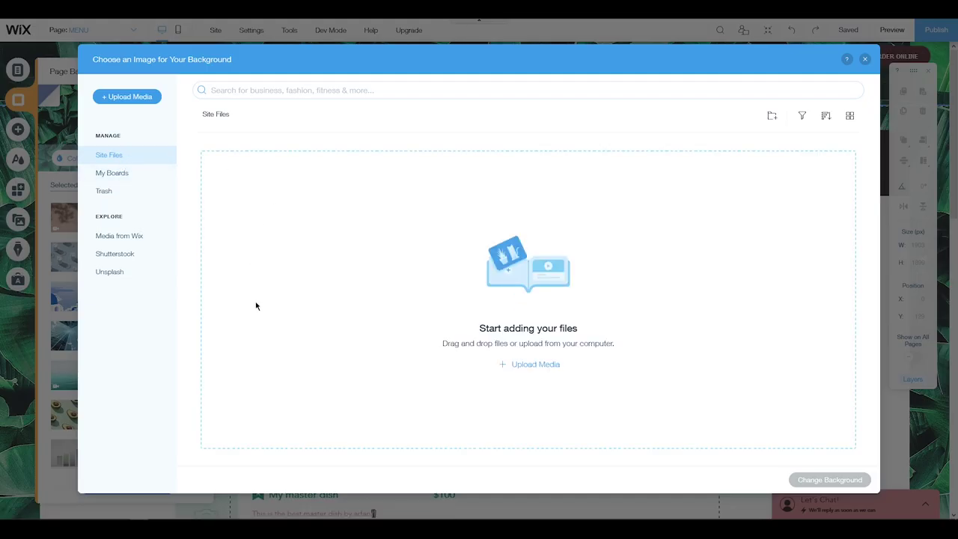
click(136, 239)
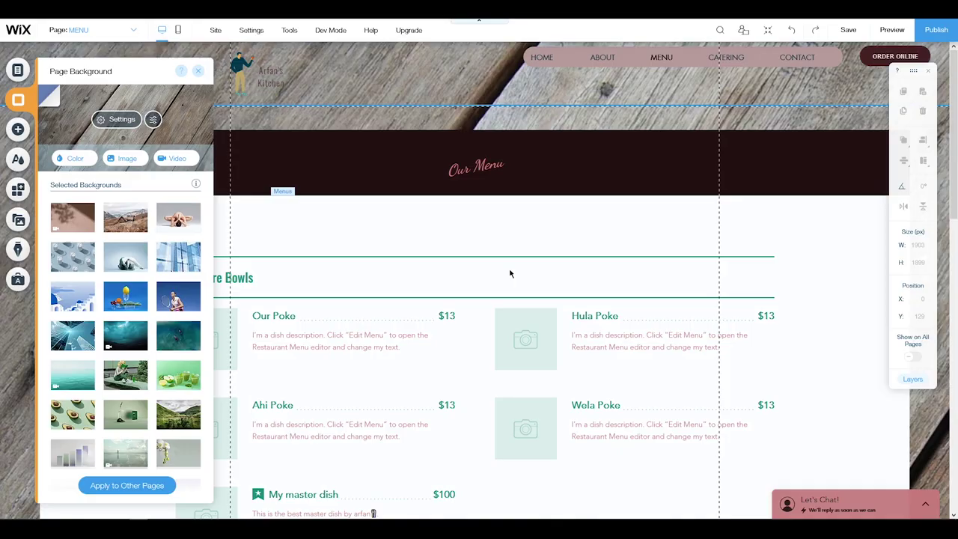
scroll(741, 394, down, 5)
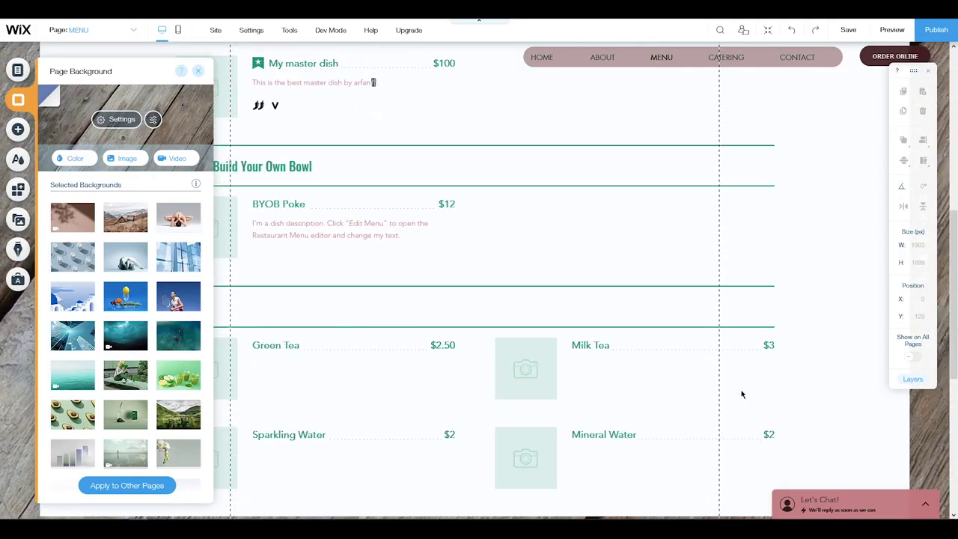
scroll(742, 394, up, 5)
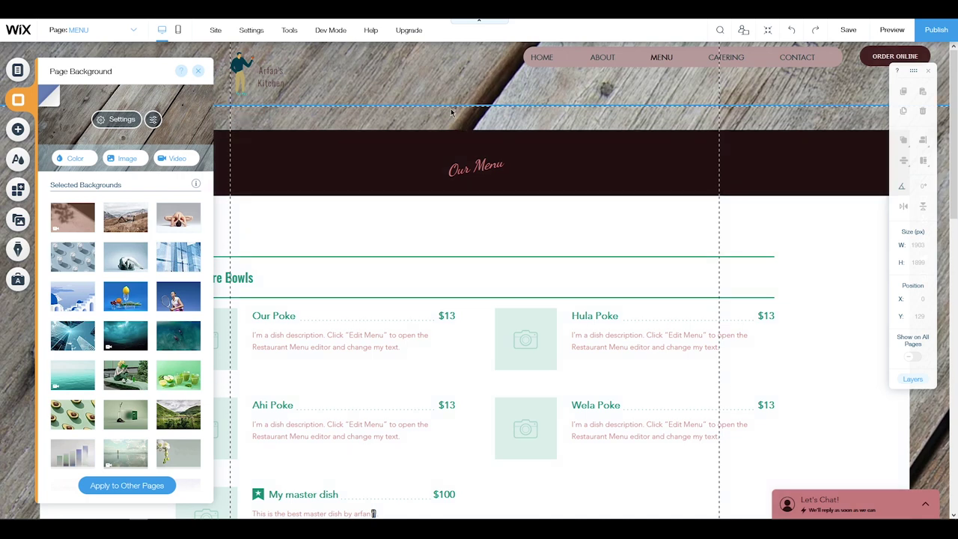
Leave the page background settings, switch the editor to the ABOUT page, and look through it down to the footer.
click(201, 72)
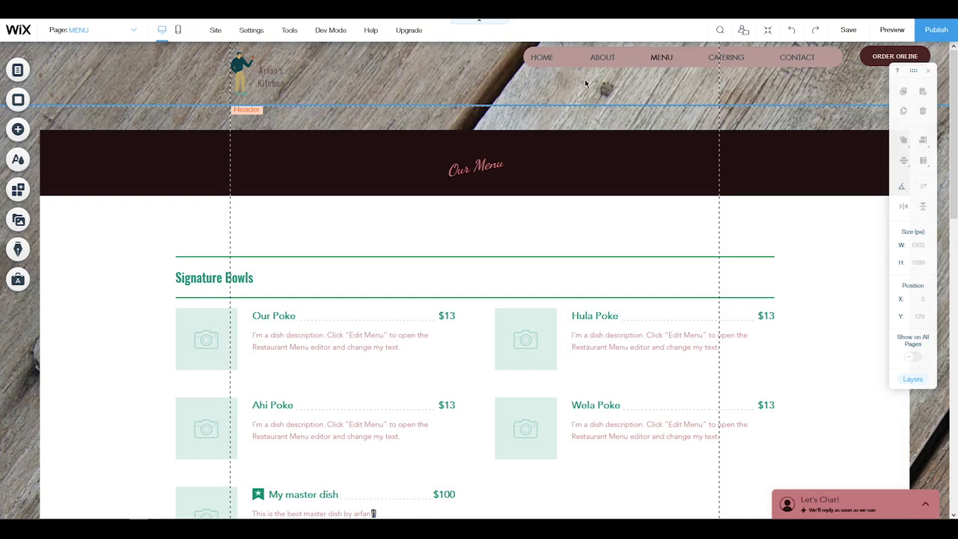
click(101, 32)
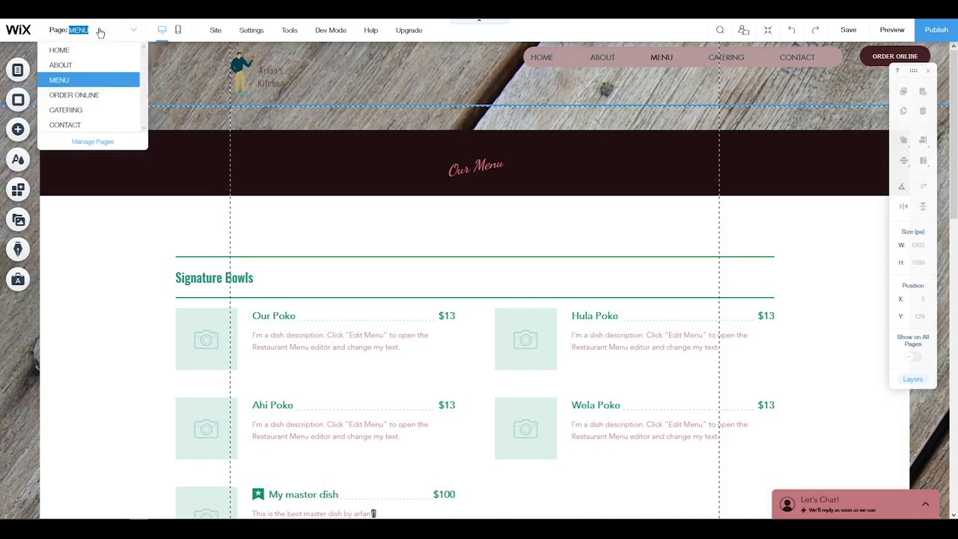
click(70, 66)
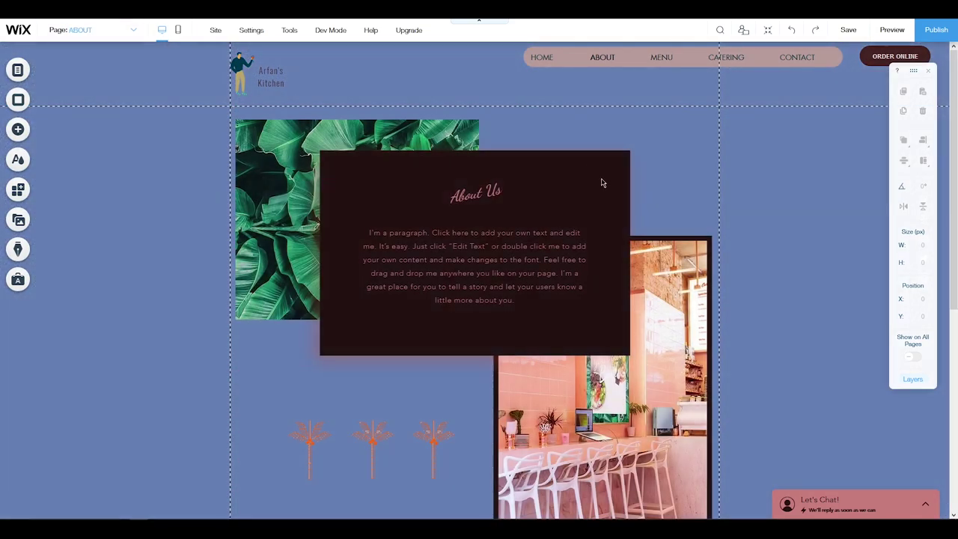
scroll(821, 320, down, 5)
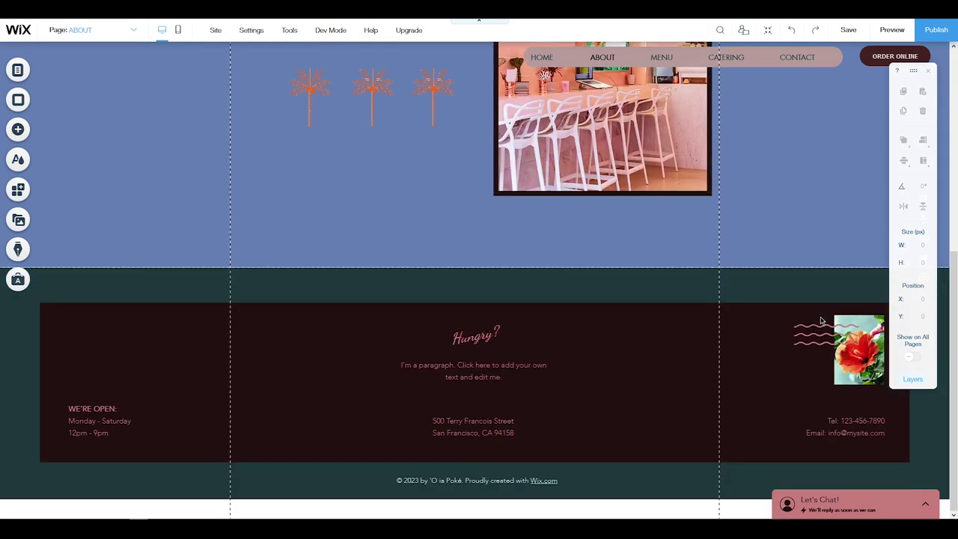
scroll(748, 321, up, 5)
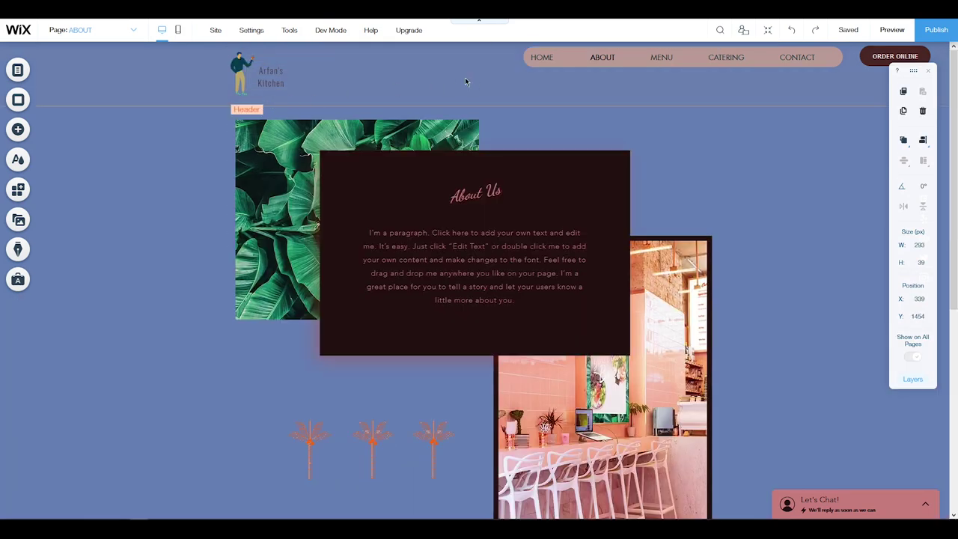
Show the Layers panel, place it clear of the page content, and check the selected footer text.
mouse_move(250, 34)
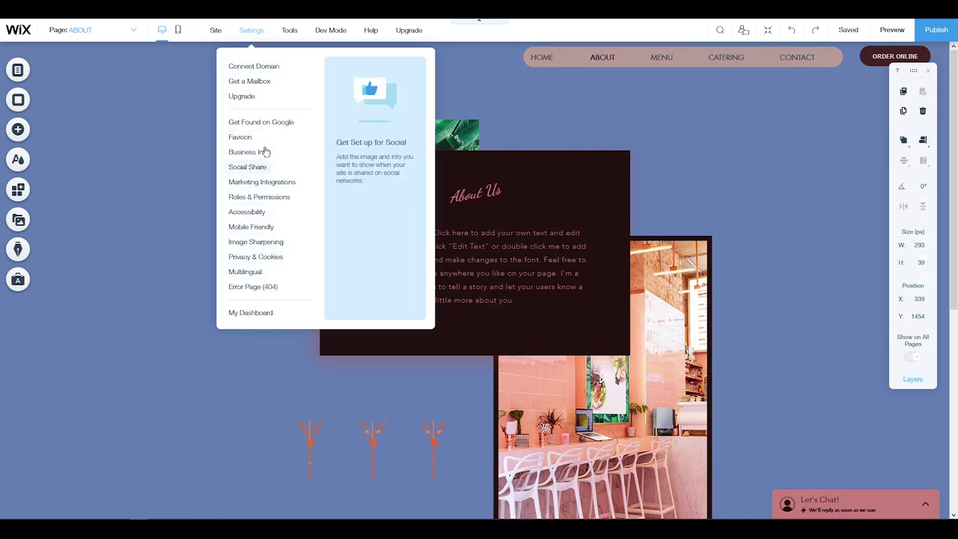
mouse_move(288, 33)
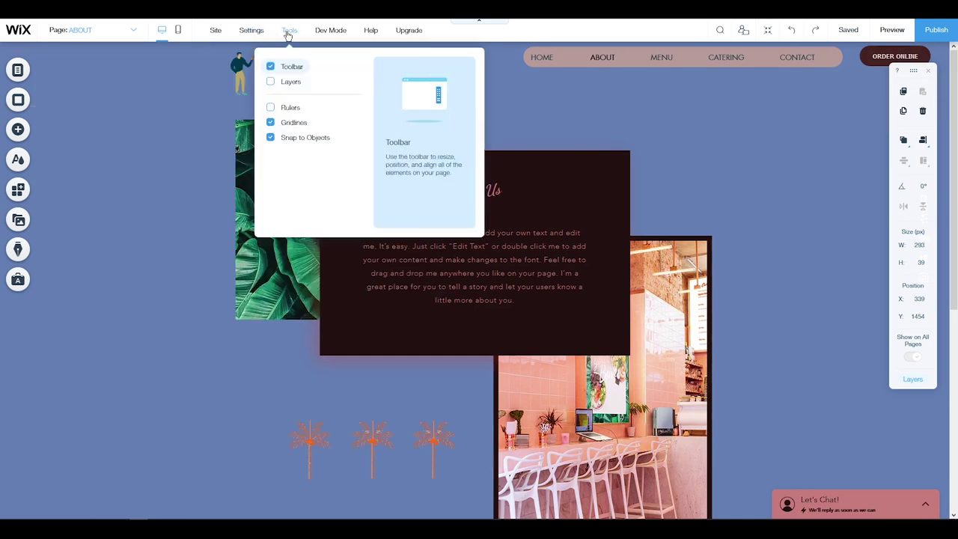
click(294, 82)
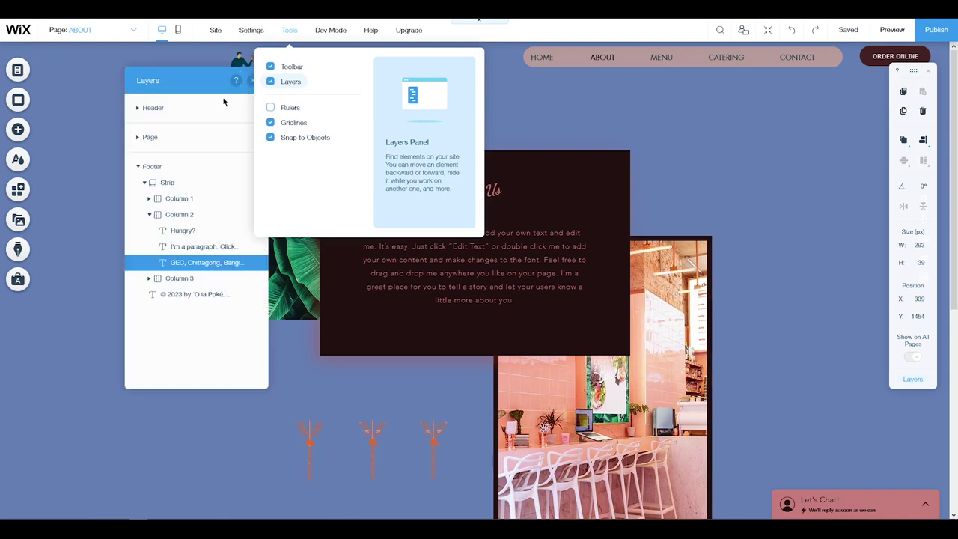
drag(206, 85, 127, 65)
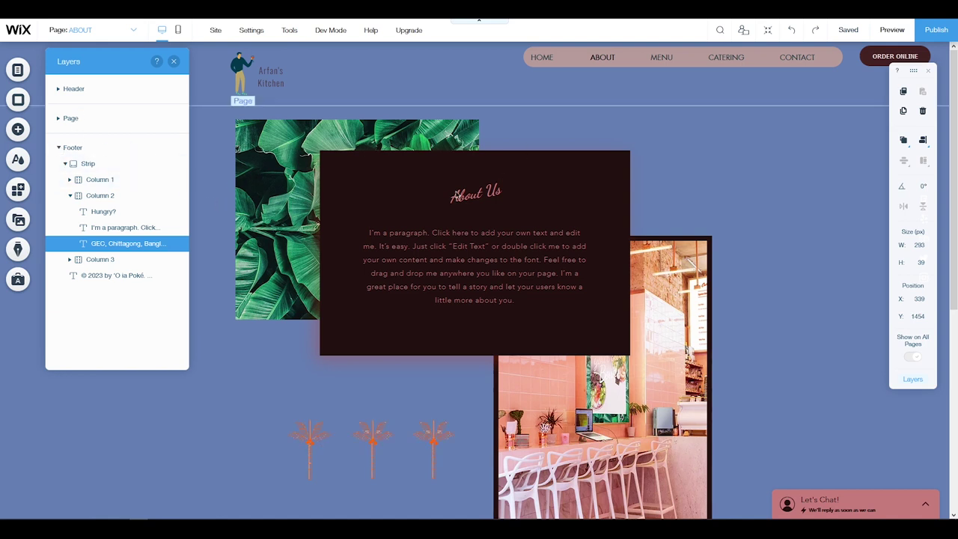
scroll(459, 363, down, 5)
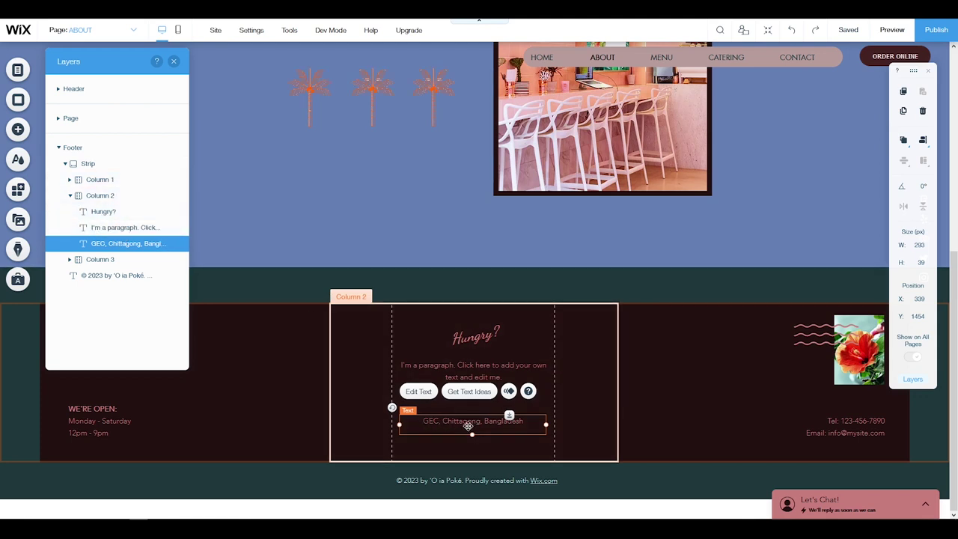
Expand the Page, Container Box and Header layers to examine their elements, and hide the Layers panel.
click(58, 118)
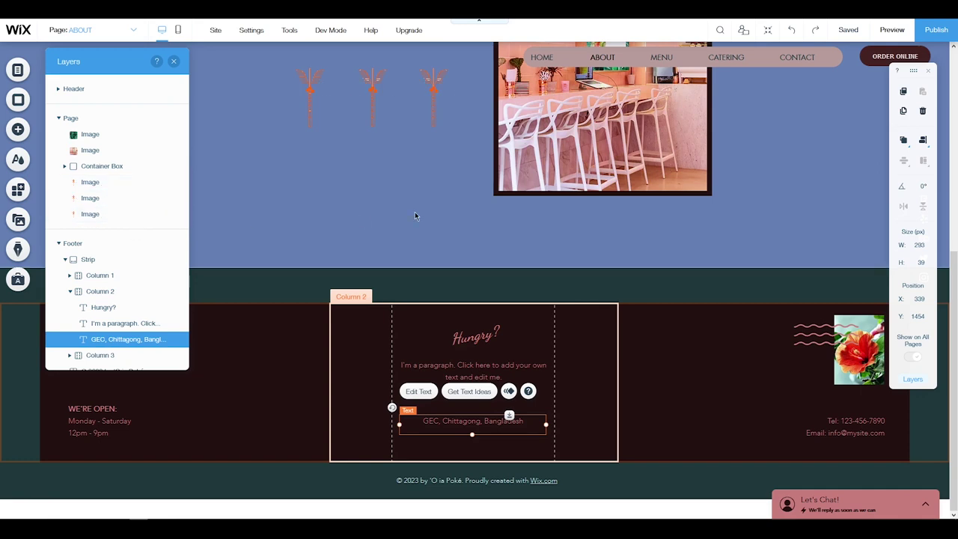
scroll(451, 235, up, 2)
scroll(451, 240, up, 3)
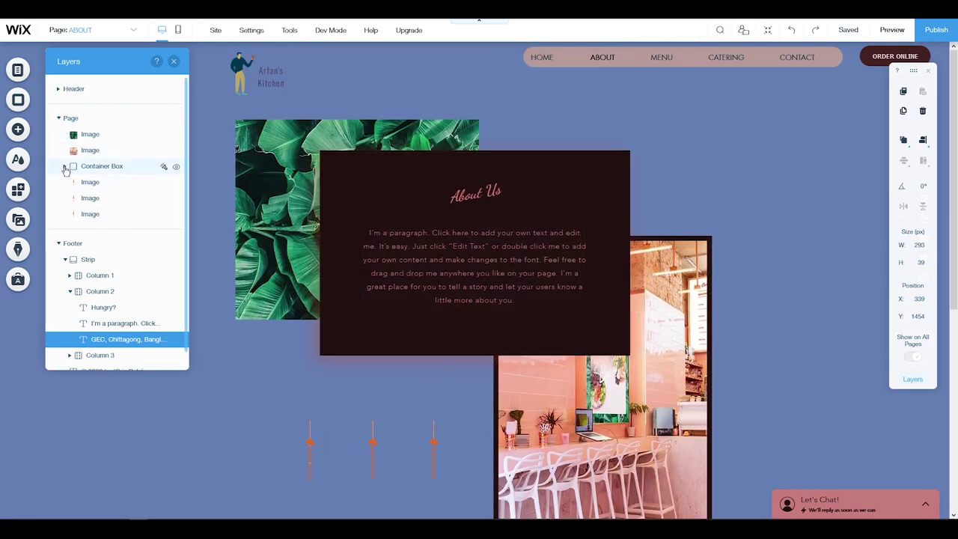
click(65, 166)
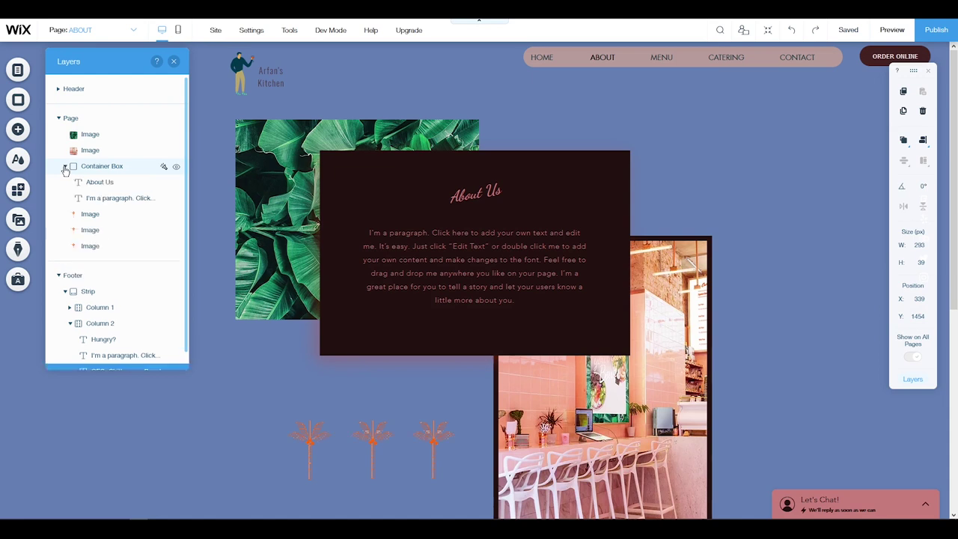
click(59, 89)
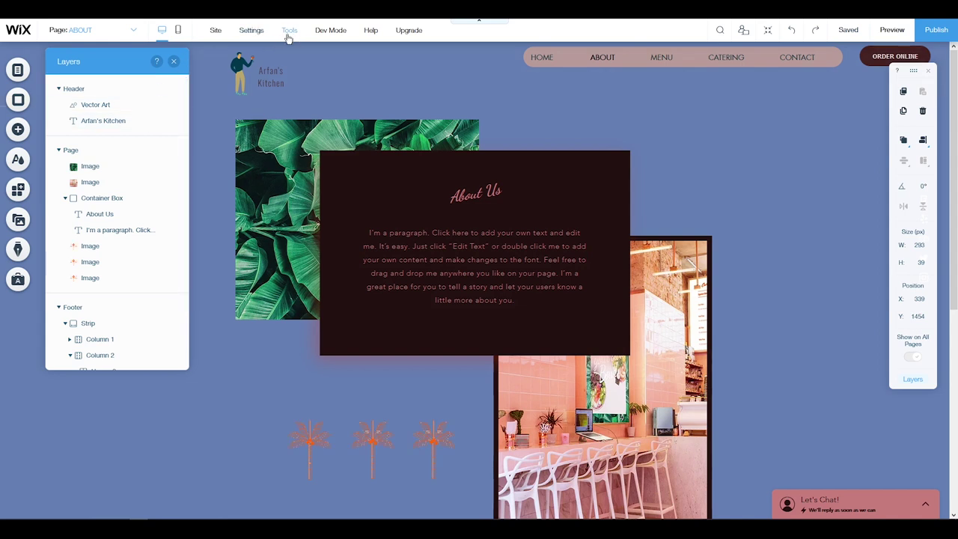
mouse_move(289, 33)
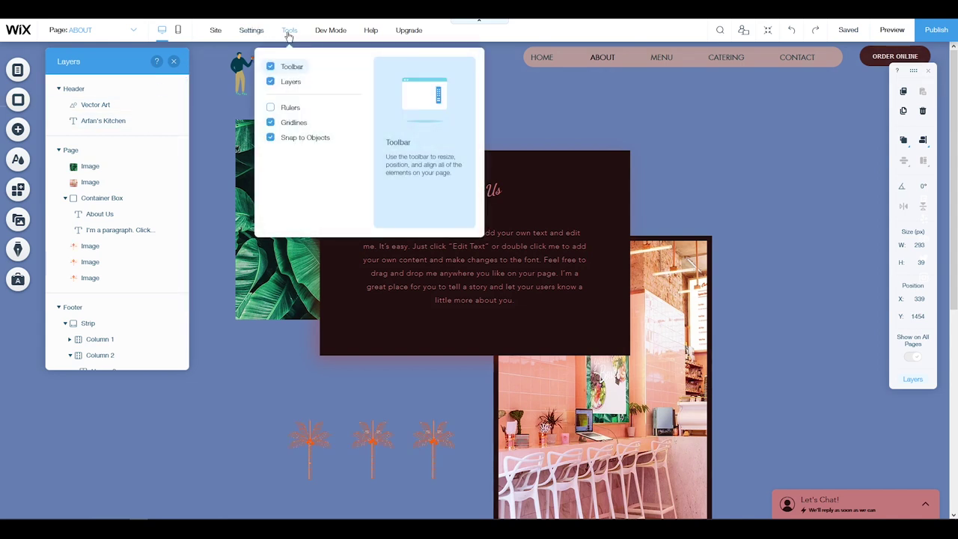
click(285, 83)
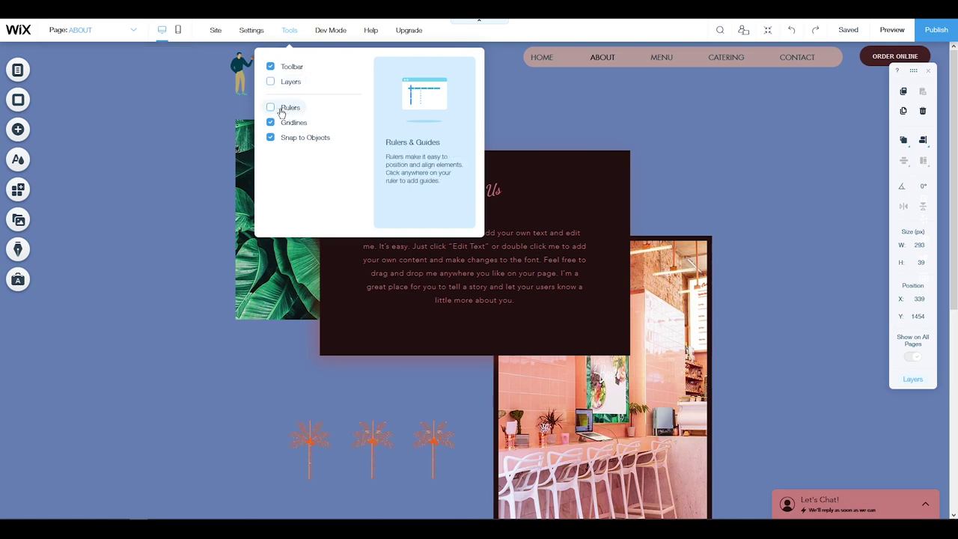
Show the rulers around the ABOUT page's canvas and hide them again.
click(290, 109)
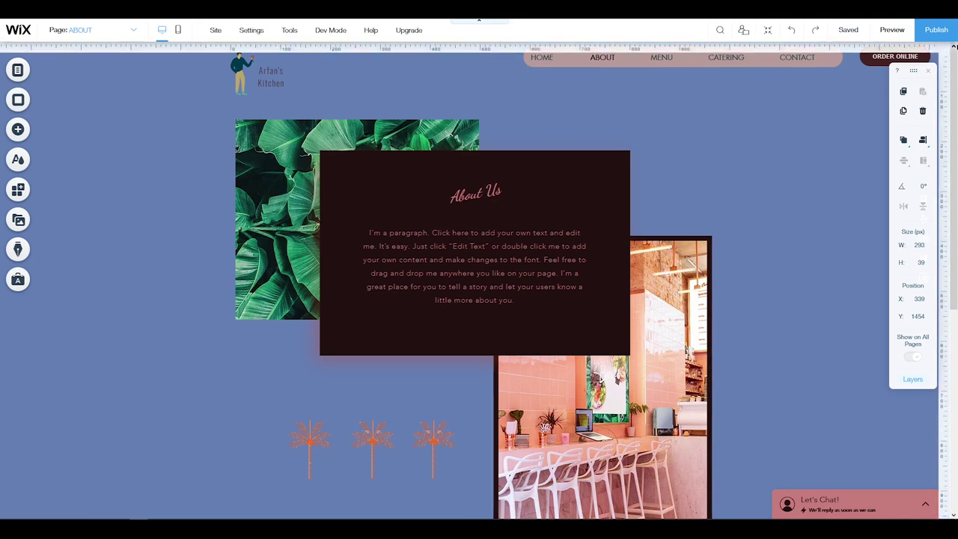
mouse_move(295, 33)
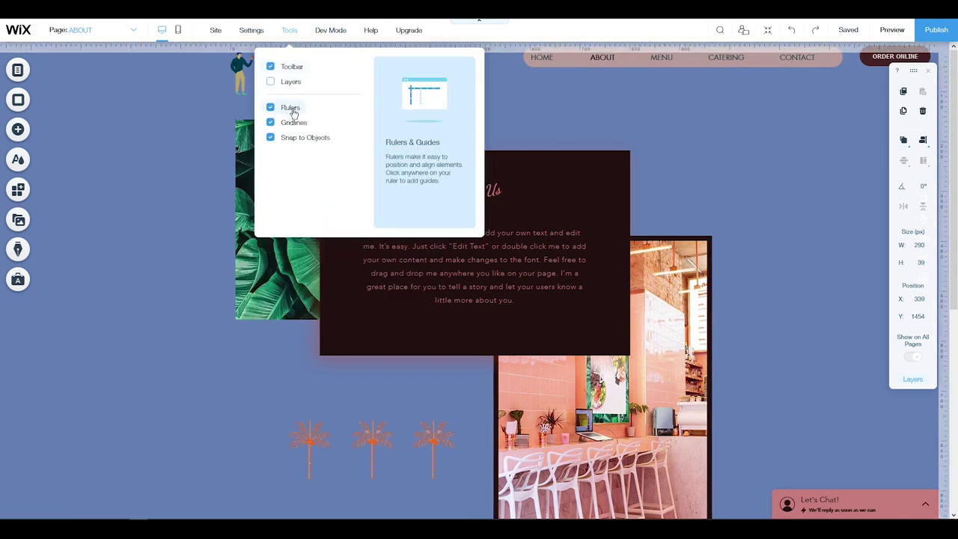
click(291, 110)
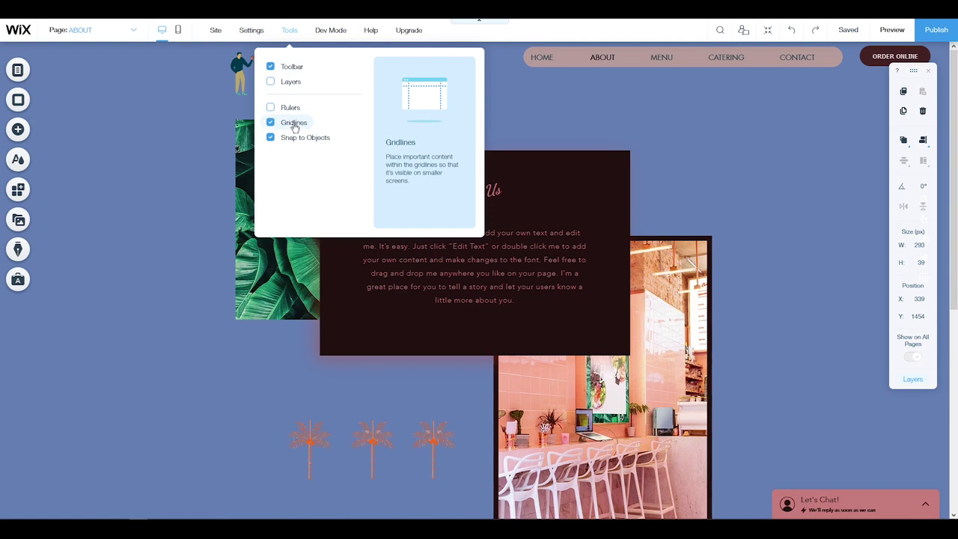
scroll(285, 337, down, 5)
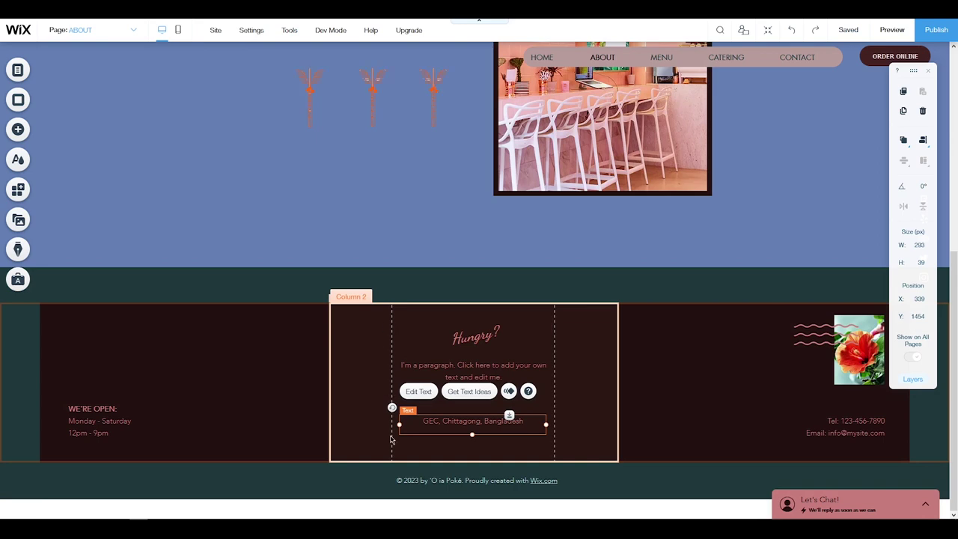
scroll(563, 342, up, 3)
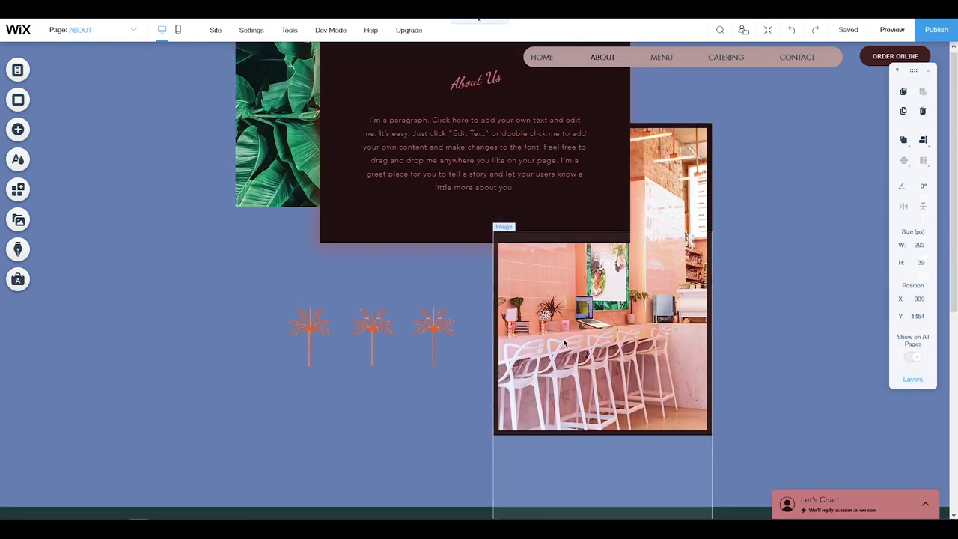
scroll(562, 342, up, 2)
mouse_move(305, 39)
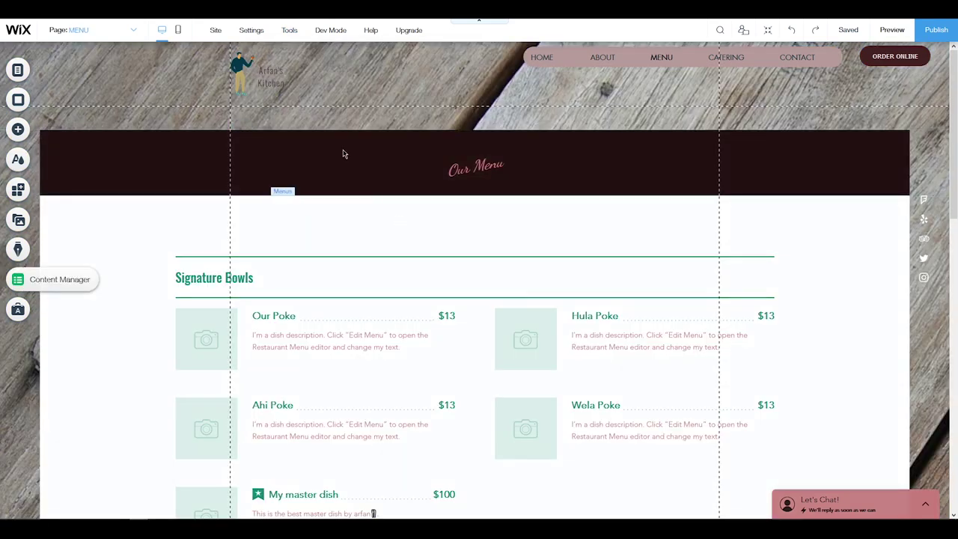
Turn on Dev Mode for the MENU page and examine the Code Files and Page Code lists.
mouse_move(329, 36)
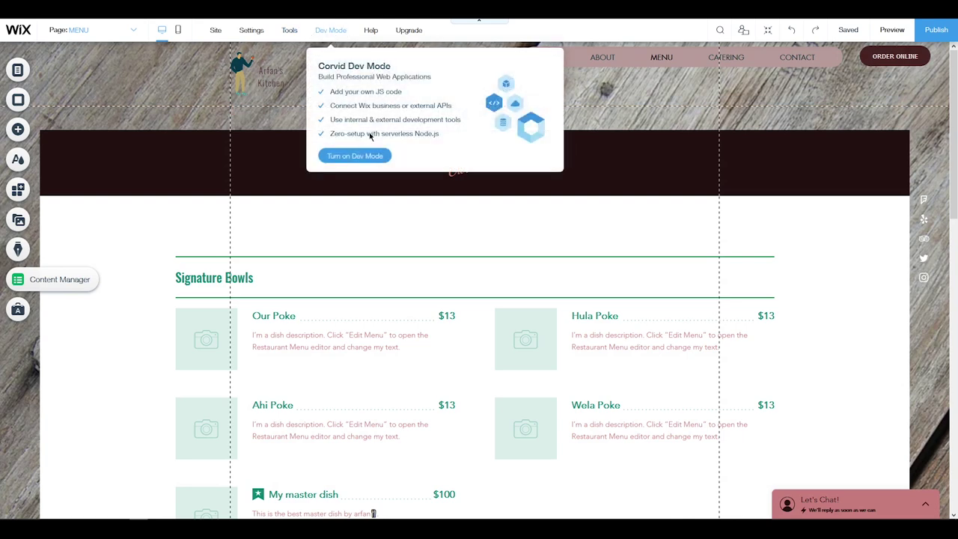
click(365, 157)
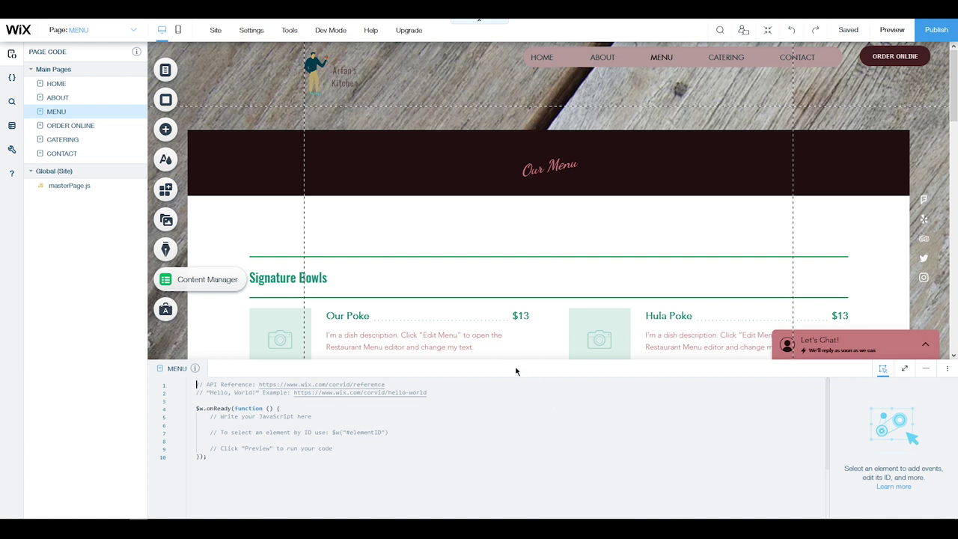
click(12, 78)
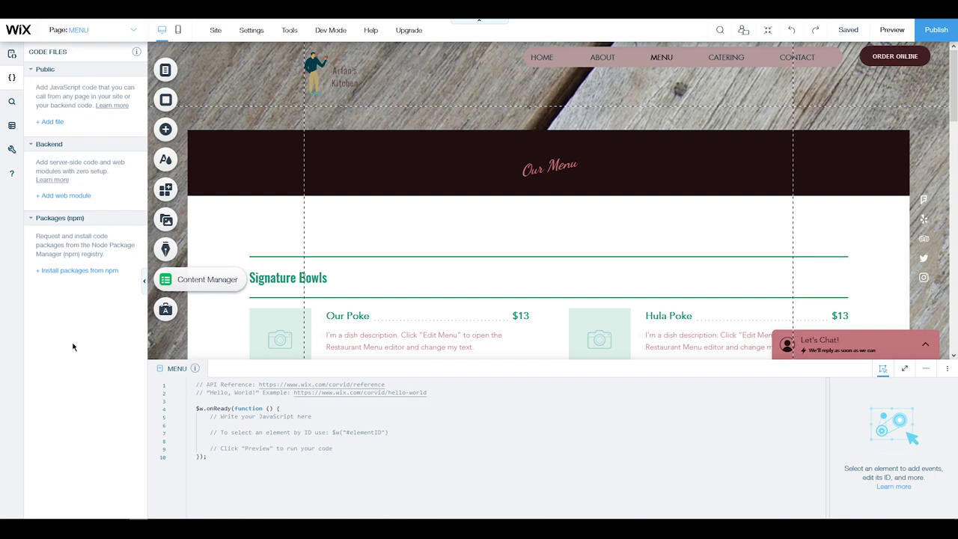
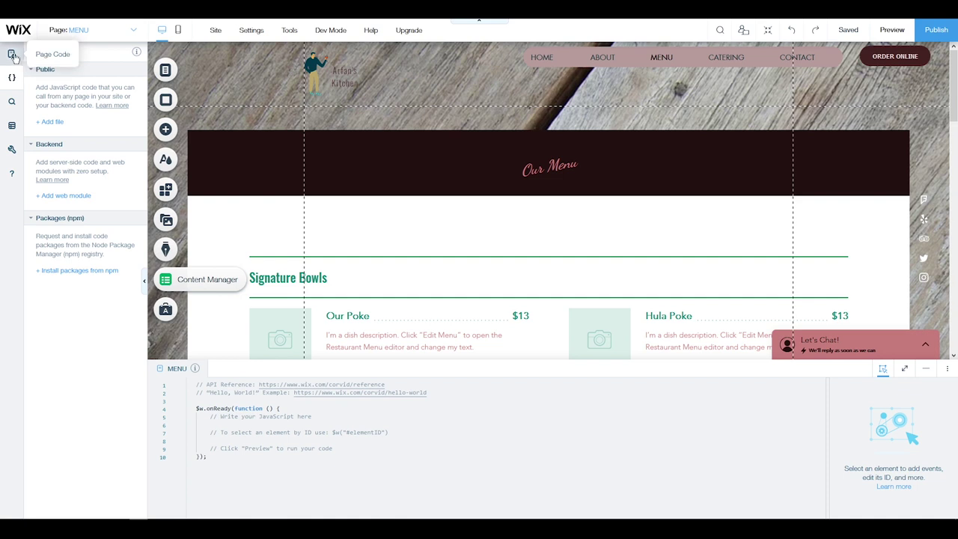
click(12, 55)
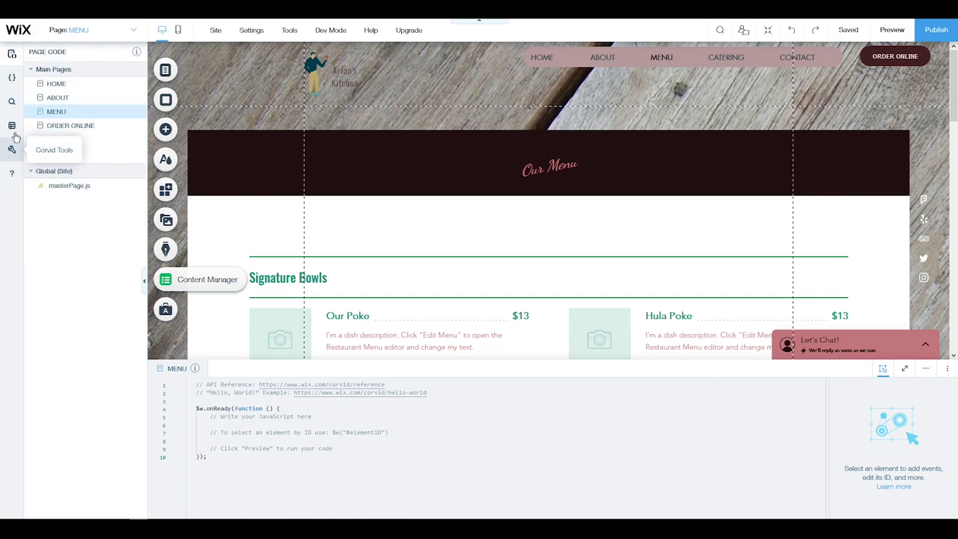
Add a public JavaScript code file with the default name new-file.js and close it in the code editor.
click(11, 79)
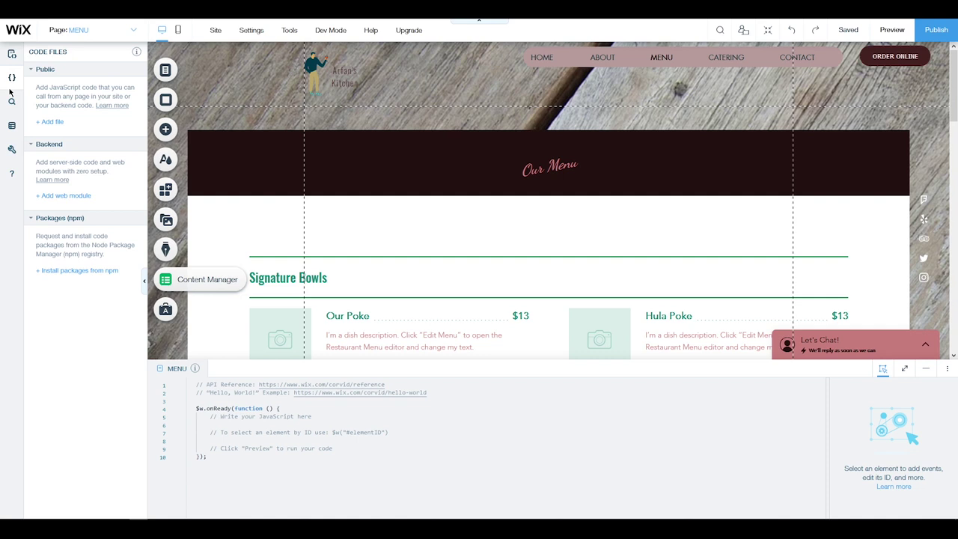
click(48, 124)
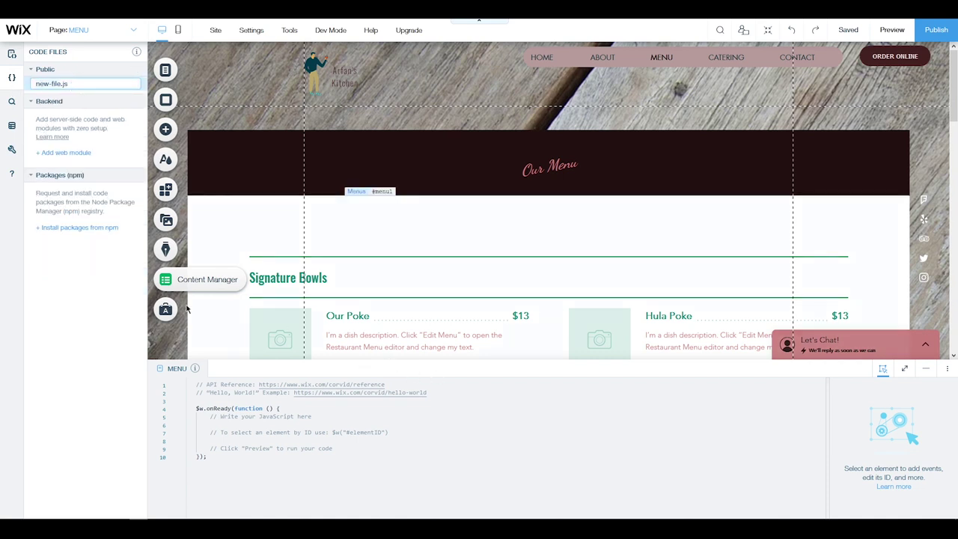
click(102, 331)
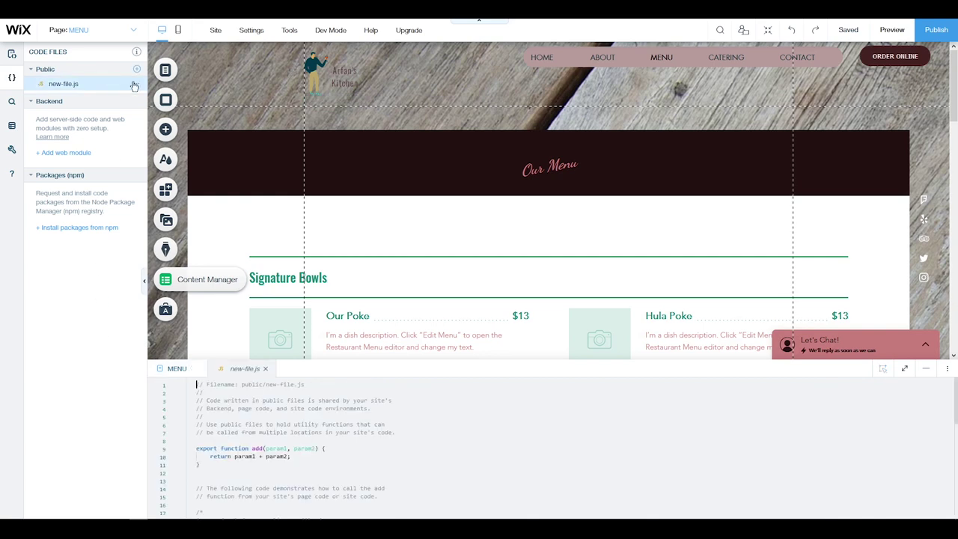
click(276, 369)
Add an onClick event handler to the dark Our Menu title strip on the MENU page.
scroll(449, 292, down, 4)
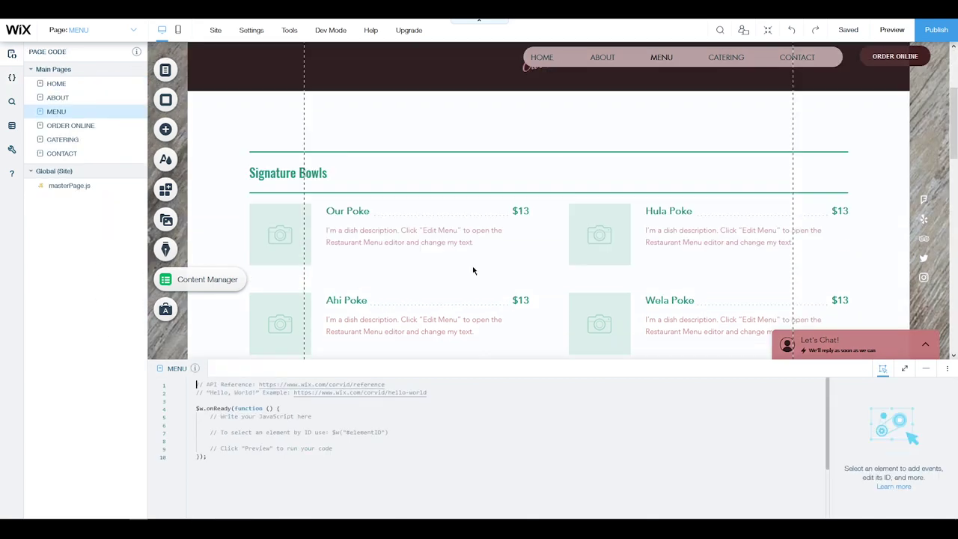
scroll(511, 141, up, 4)
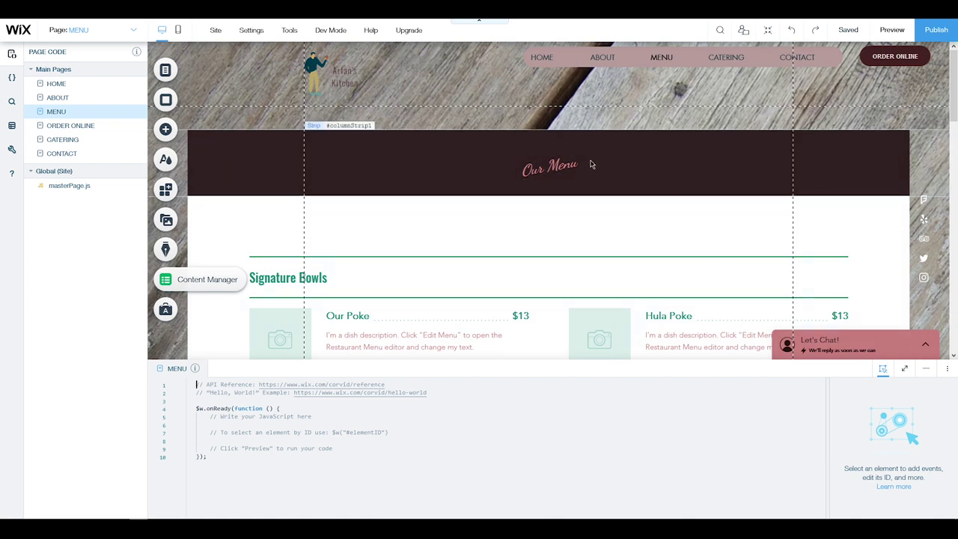
click(360, 160)
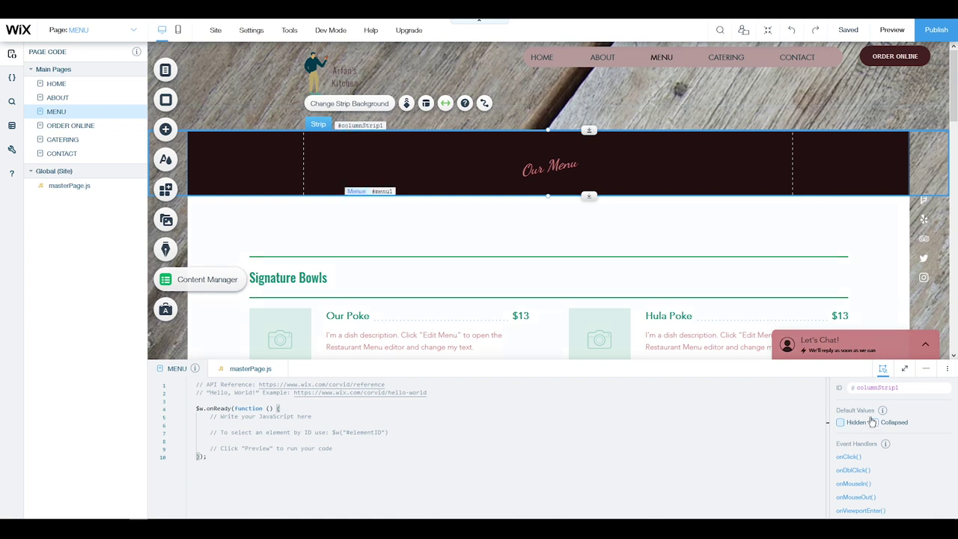
click(850, 457)
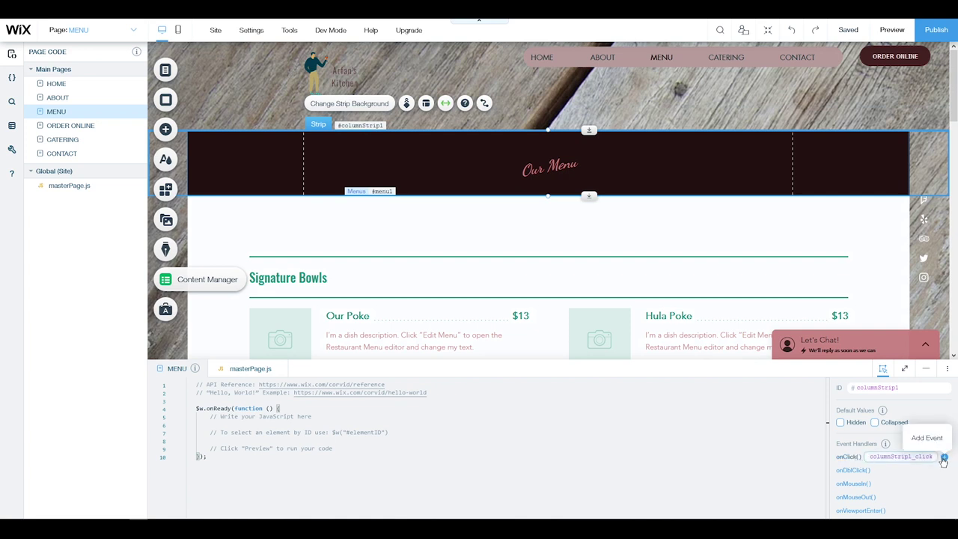
click(944, 457)
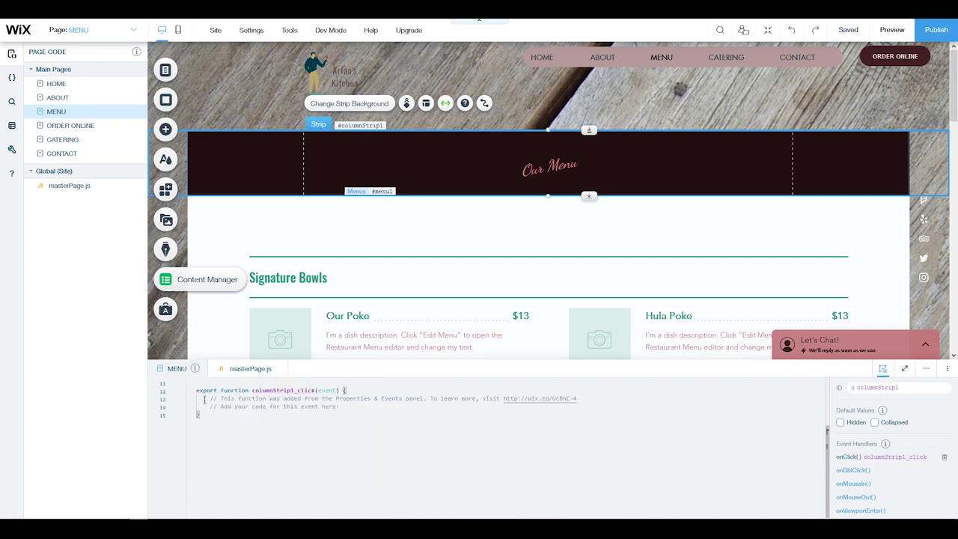
Insert an empty line in the strip's click handler and look up the element ID of the Our Menu title text.
drag(200, 415, 194, 392)
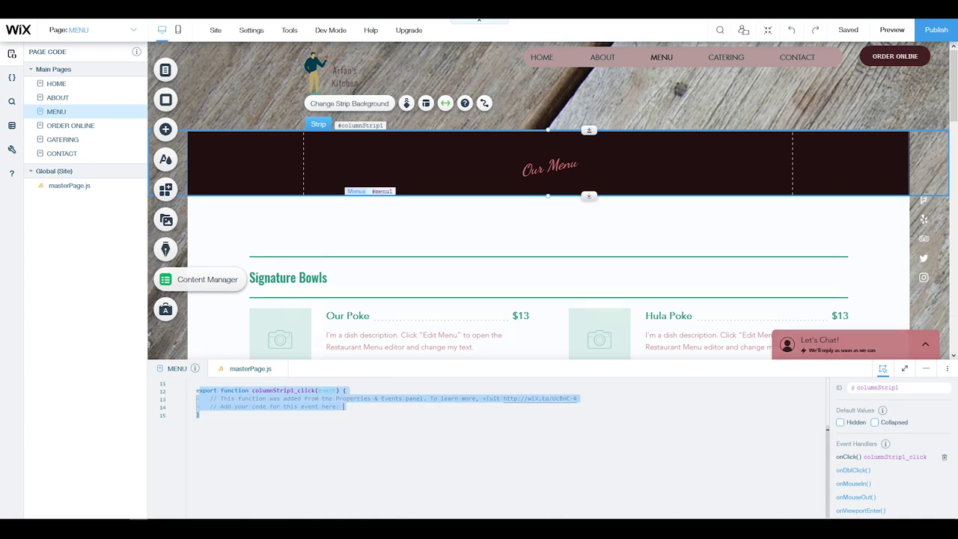
click(358, 406)
key(Return)
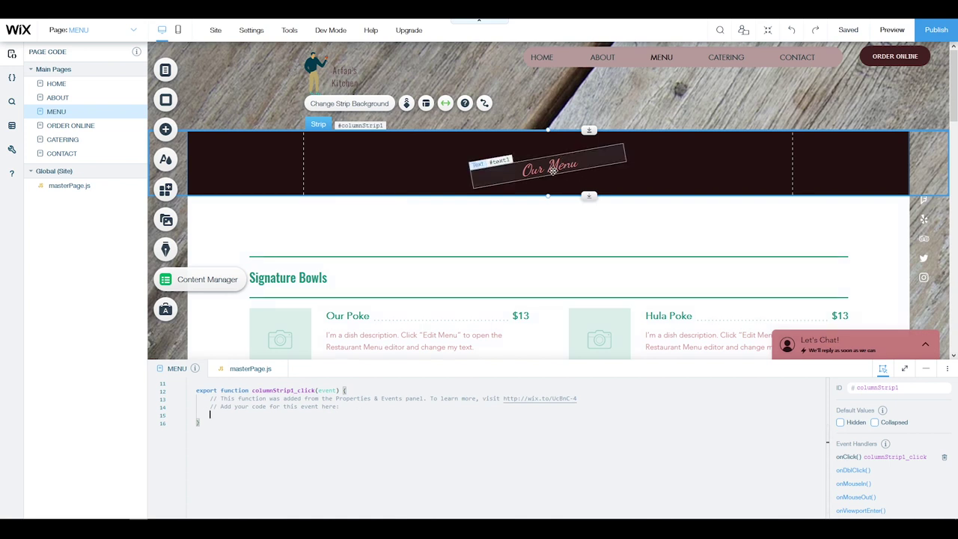
click(542, 172)
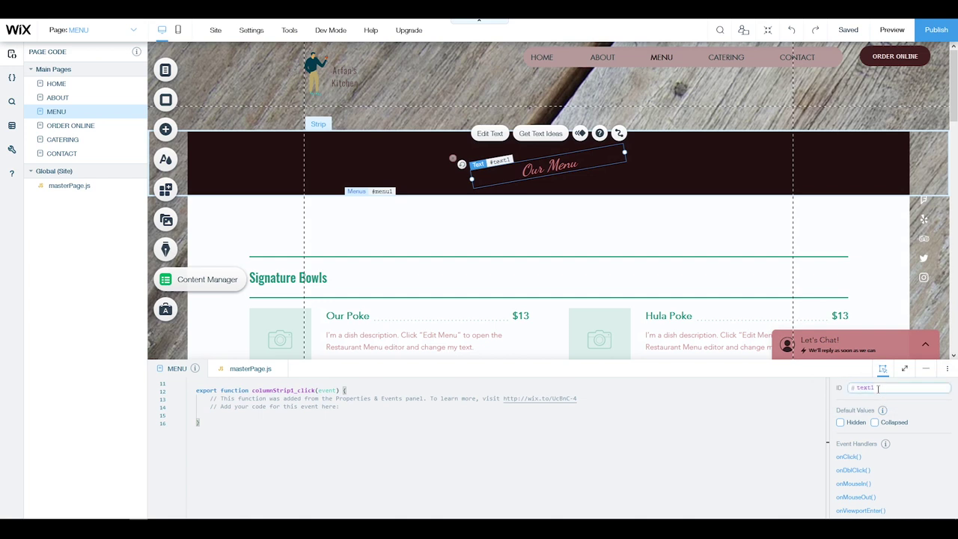
click(283, 408)
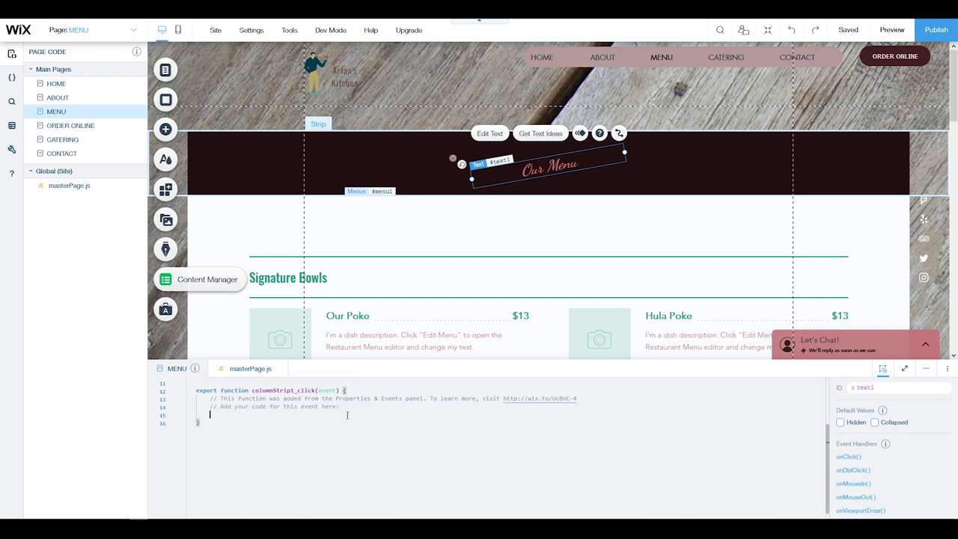
Write $w('#text1').text= 'You cliked 😎😎😎😎' inside the columnStrip1_click function, with four sunglasses emojis ending the string.
text($)
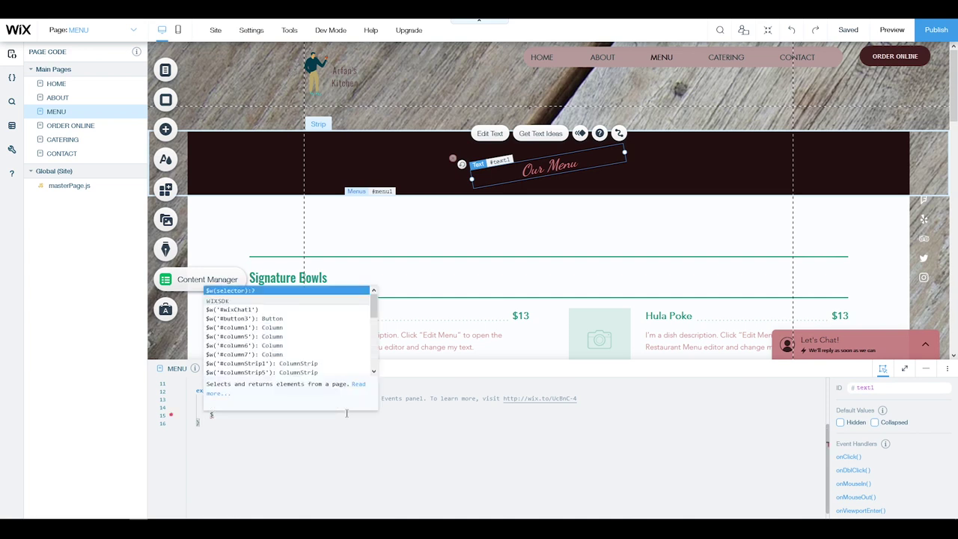
text(w()
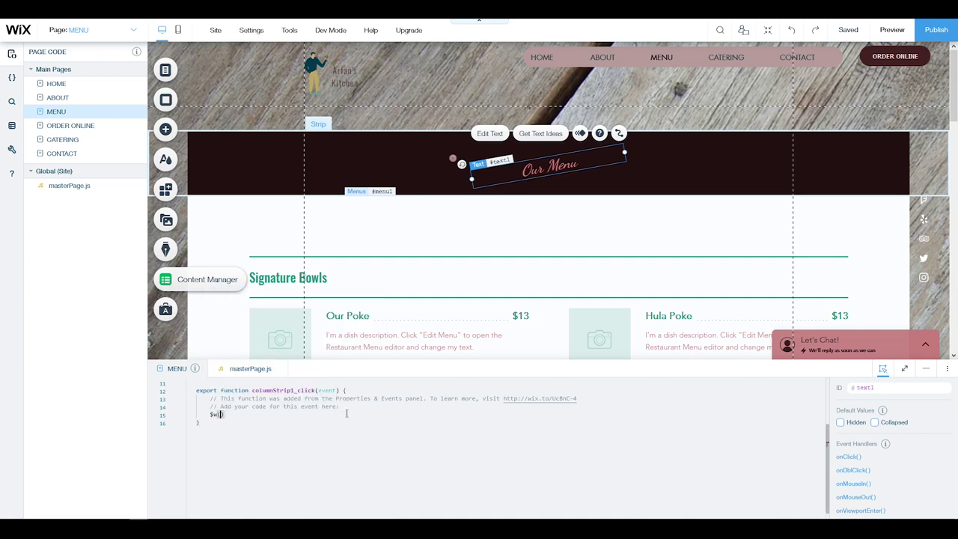
text('text1)
text(#)
text(.)
text(text= 'You cliked ')
key(super+period)
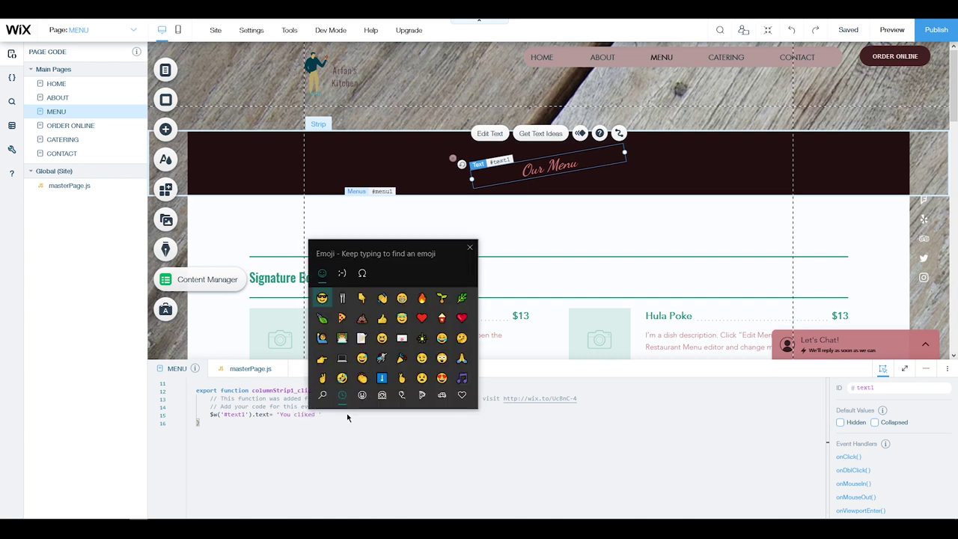
key(Return)
key(Return)
key(Return)
key(Return)
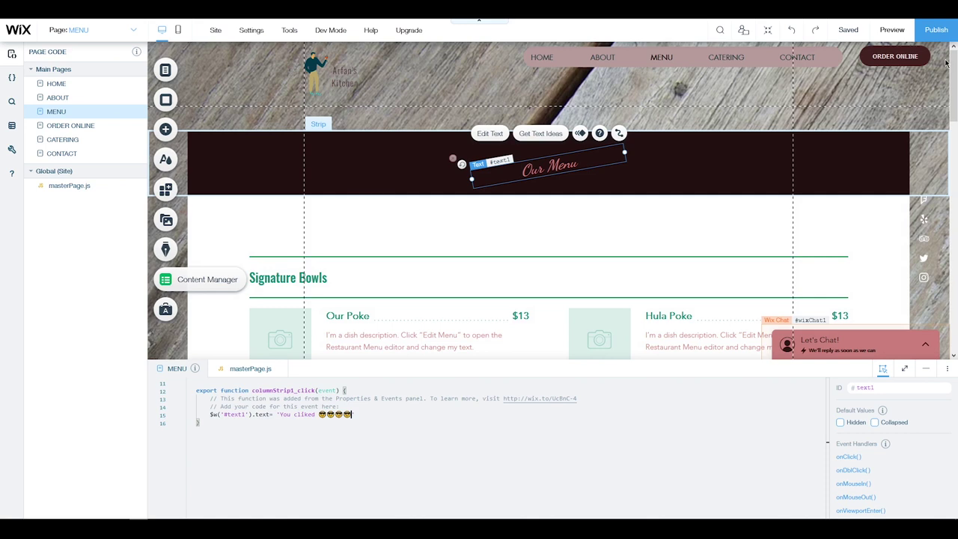
Preview the MENU page, test the click handler on the dark title strip, and return to the editor.
click(892, 30)
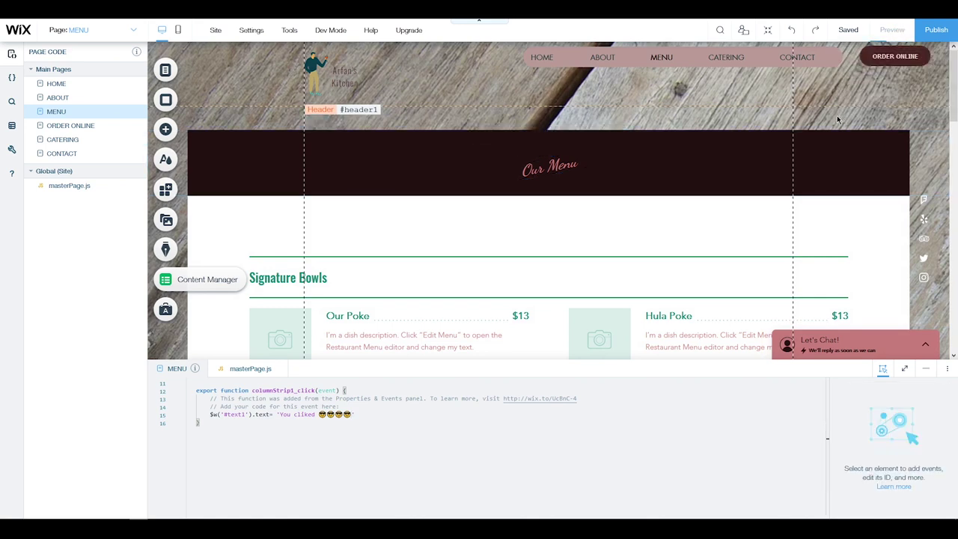
scroll(399, 209, down, 1)
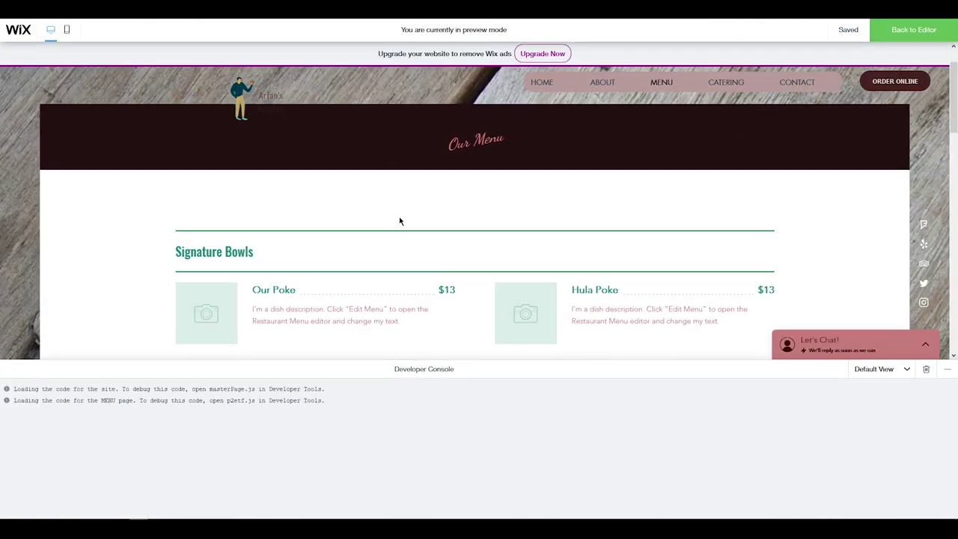
click(305, 152)
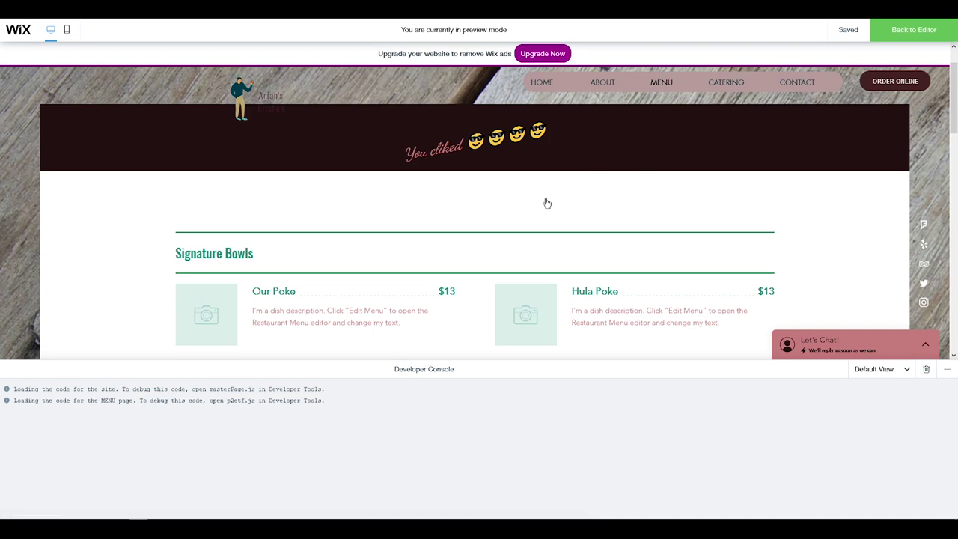
key(ctrl+shift+p)
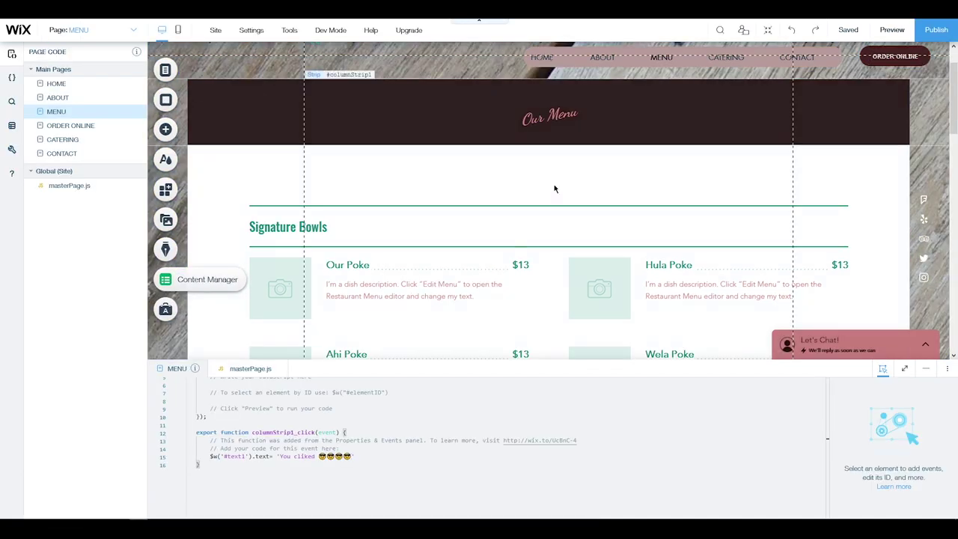
Review the Corvid Tools and Databases lists and turn off Dev Mode.
click(11, 149)
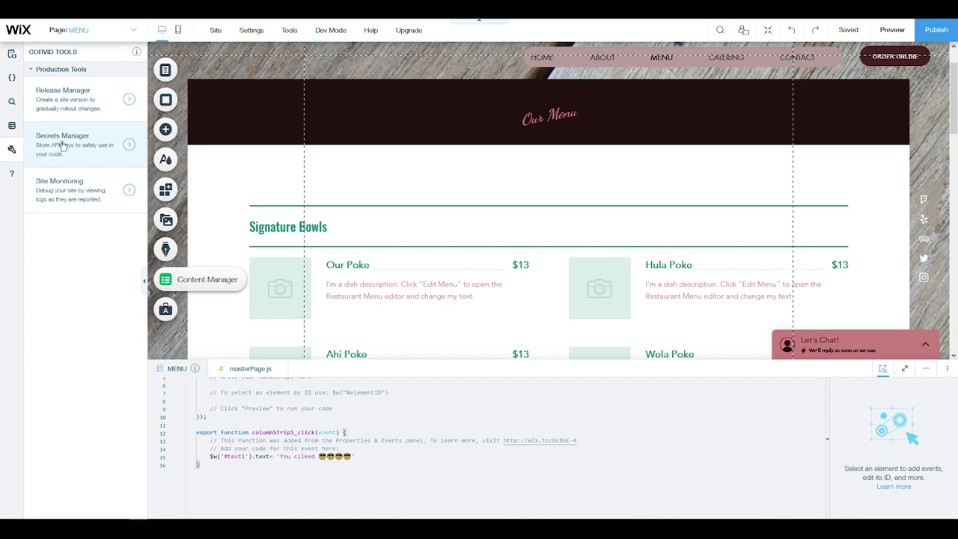
click(12, 127)
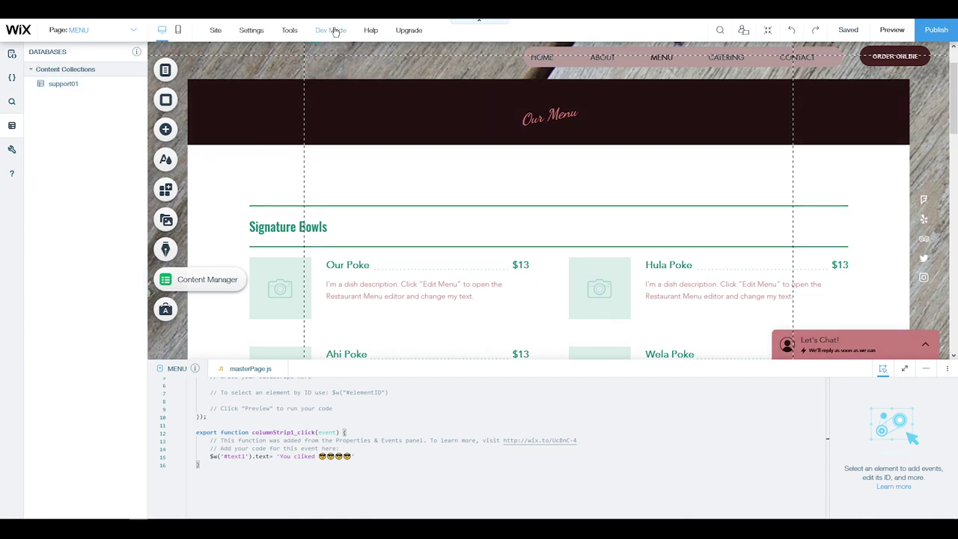
mouse_move(335, 32)
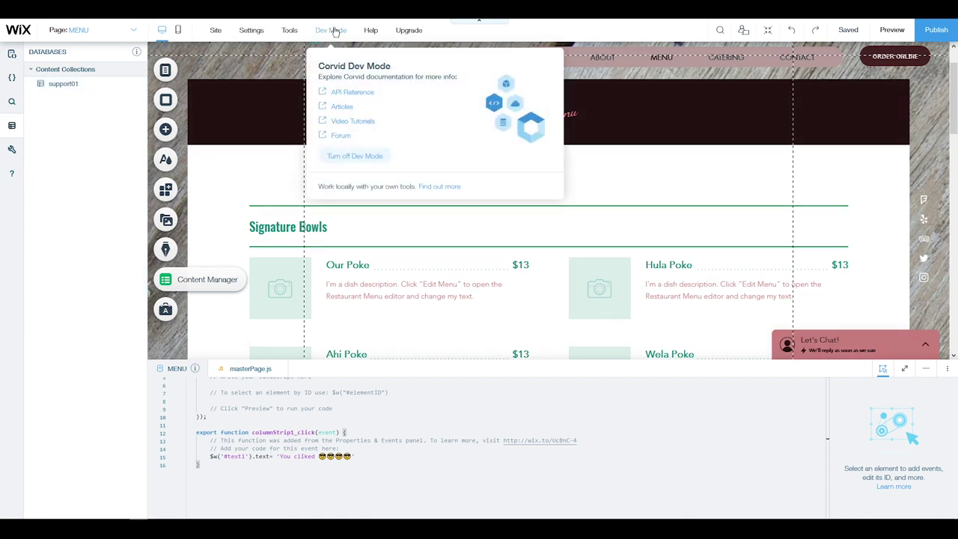
click(383, 156)
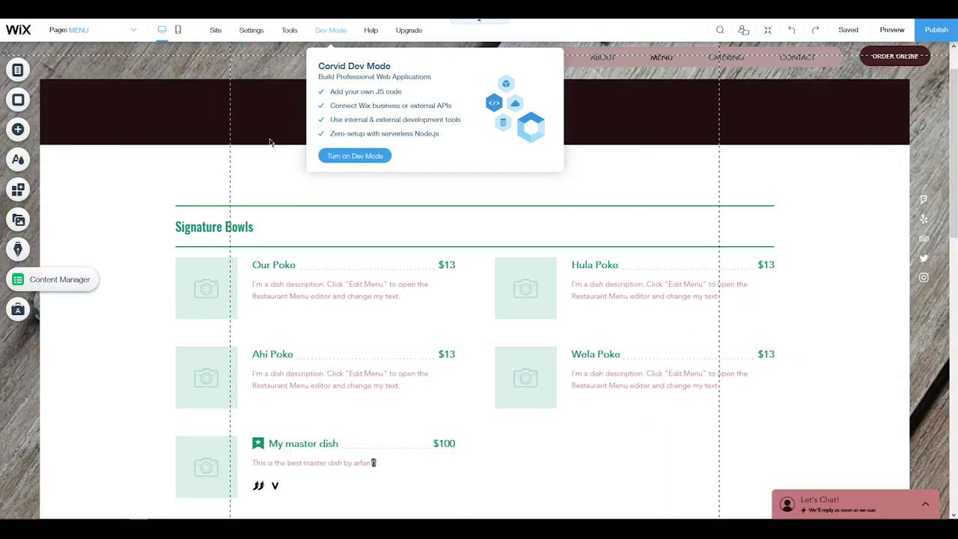
View the design options of the header's ORDER ONLINE button and close them.
click(902, 58)
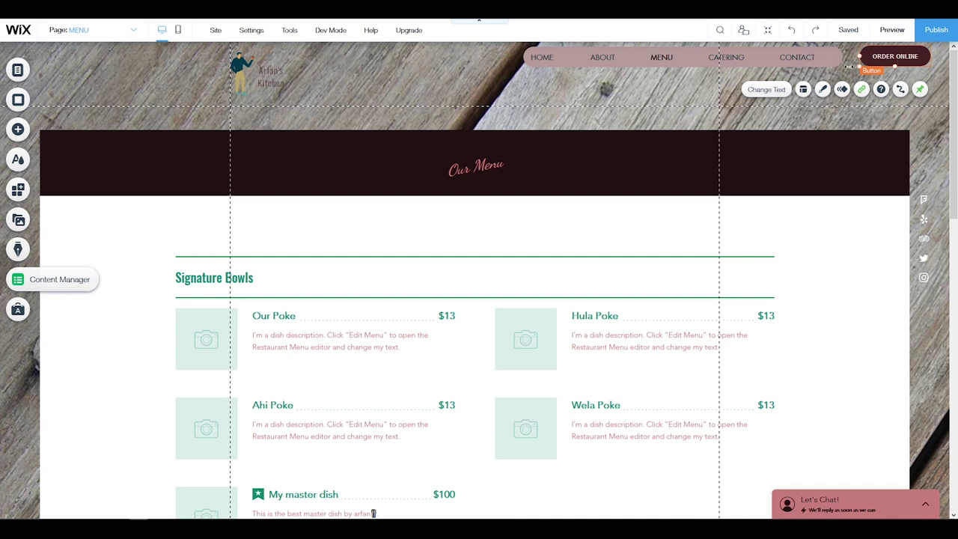
click(823, 89)
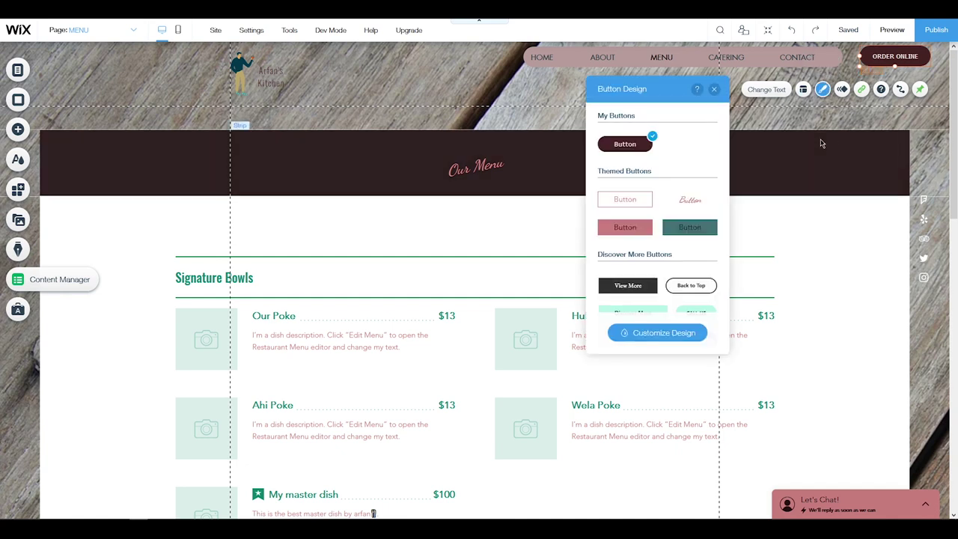
click(714, 89)
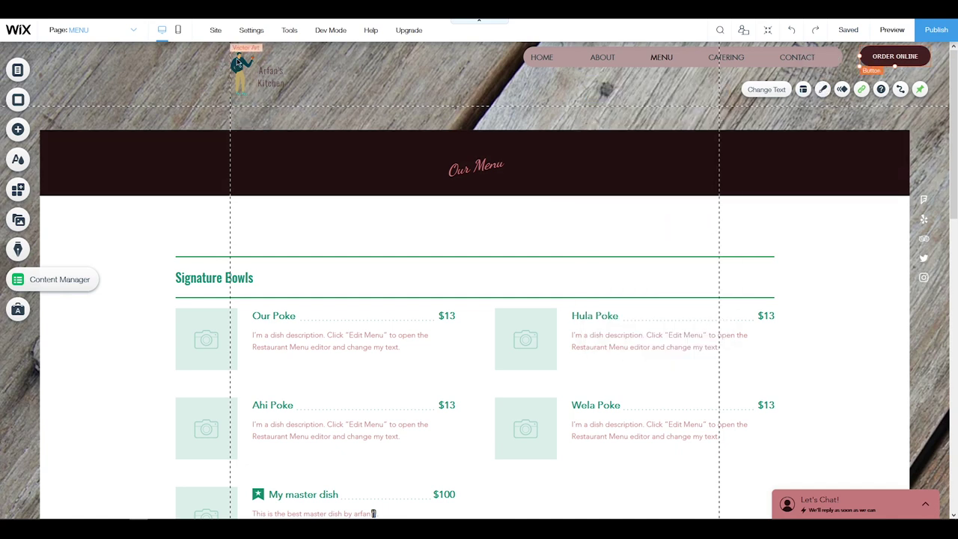
Switch to the ORDER ONLINE page and open the restaurant's My Orders dashboard from the online ordering element.
click(90, 30)
click(75, 95)
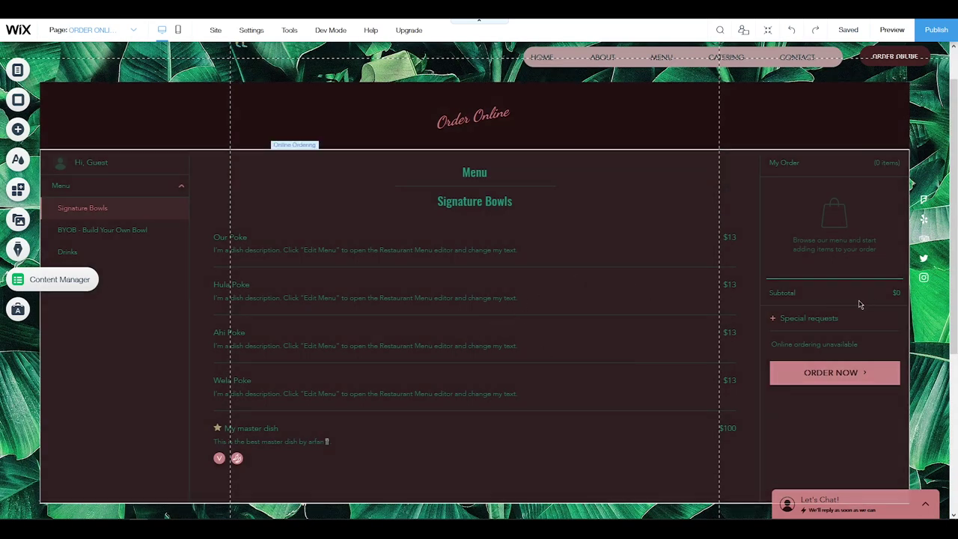
click(334, 221)
click(335, 194)
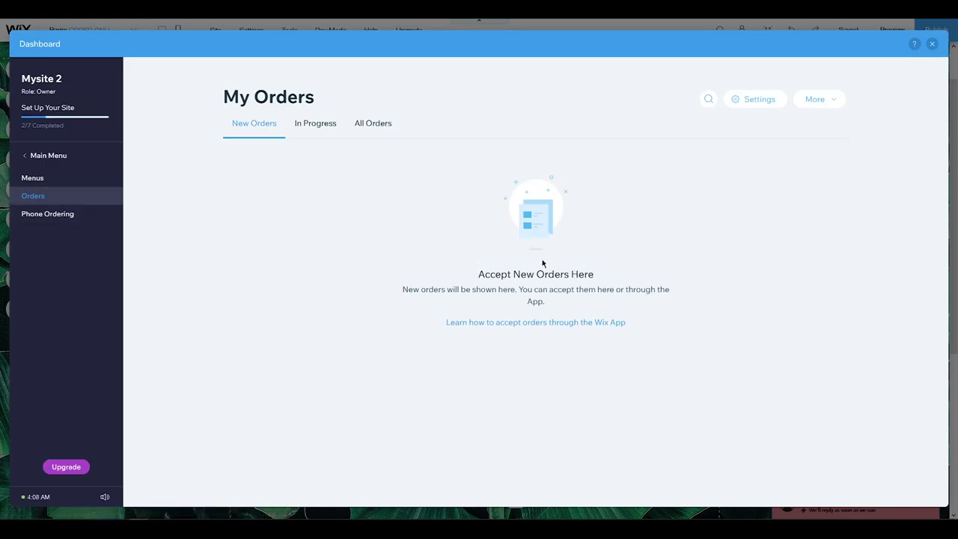
Examine the Pickup options in the restaurant's order settings and return to the settings overview.
click(753, 100)
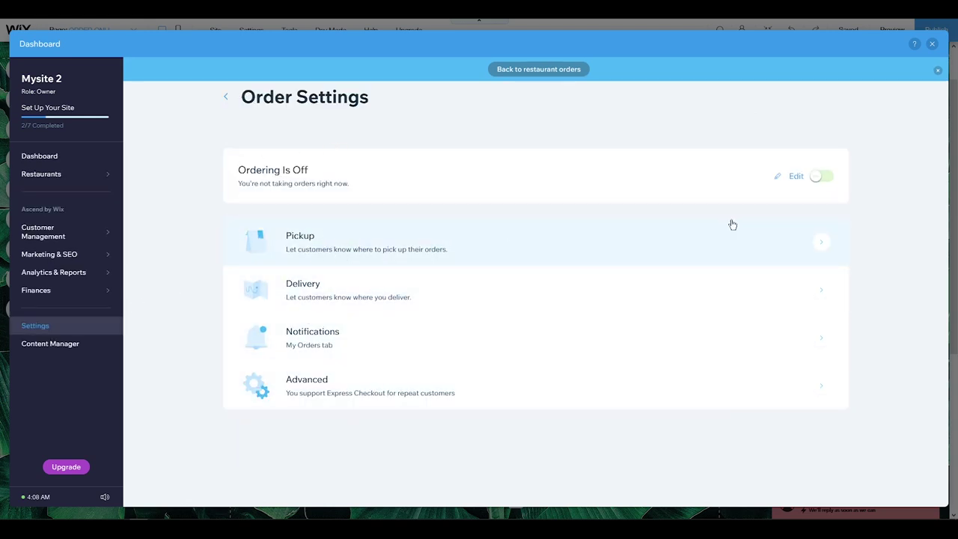
click(336, 246)
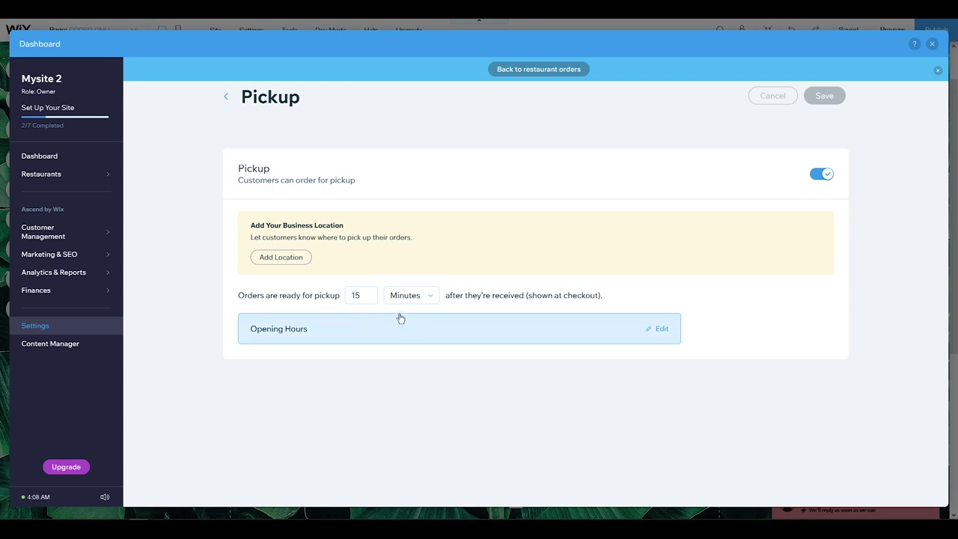
click(227, 98)
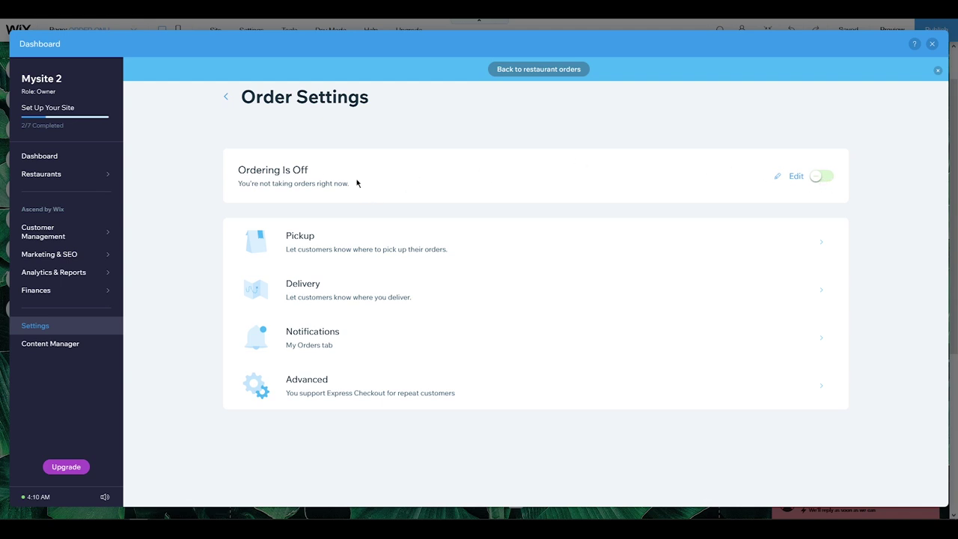
Try to turn on online ordering in the order settings.
double_click(295, 170)
click(389, 188)
click(830, 182)
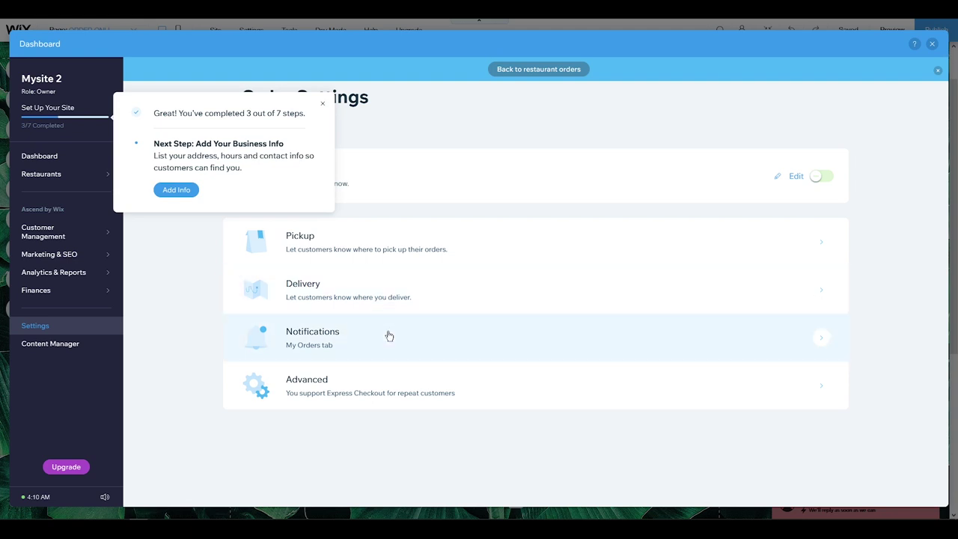
Try adding two extra email notifications for received orders and view the available notification types.
click(388, 336)
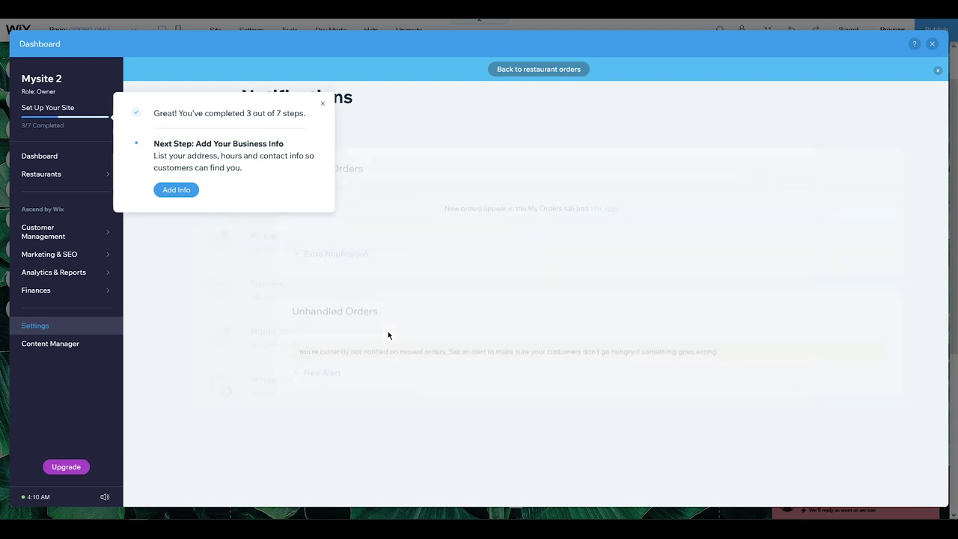
click(323, 106)
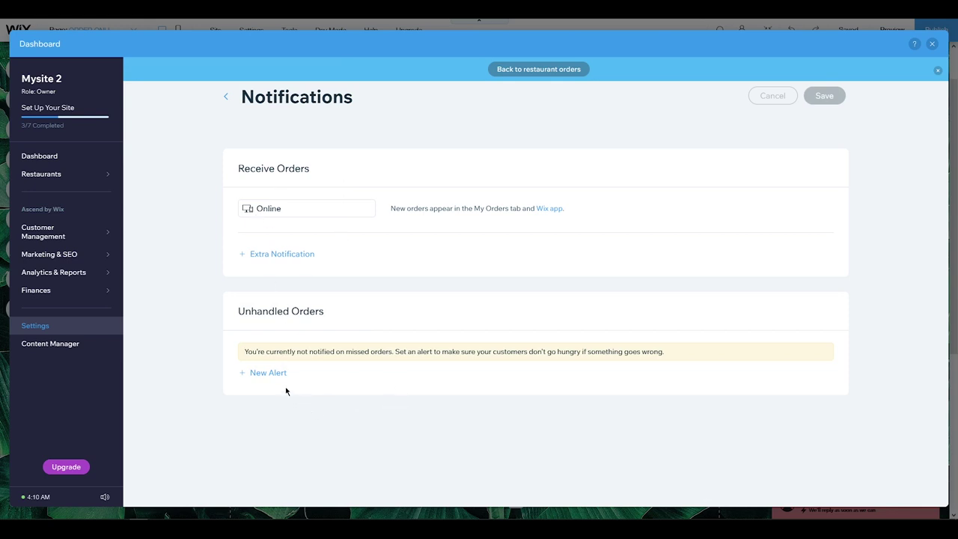
click(283, 255)
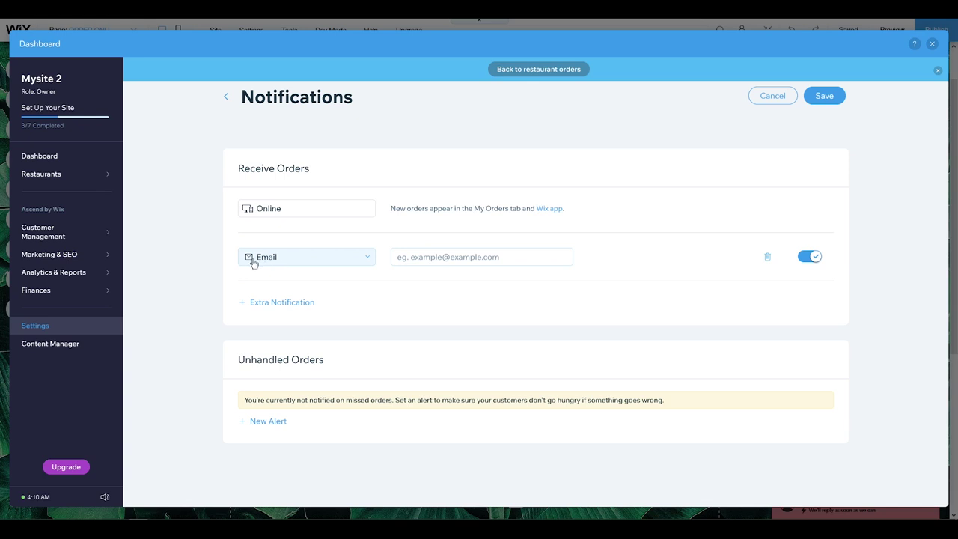
click(417, 261)
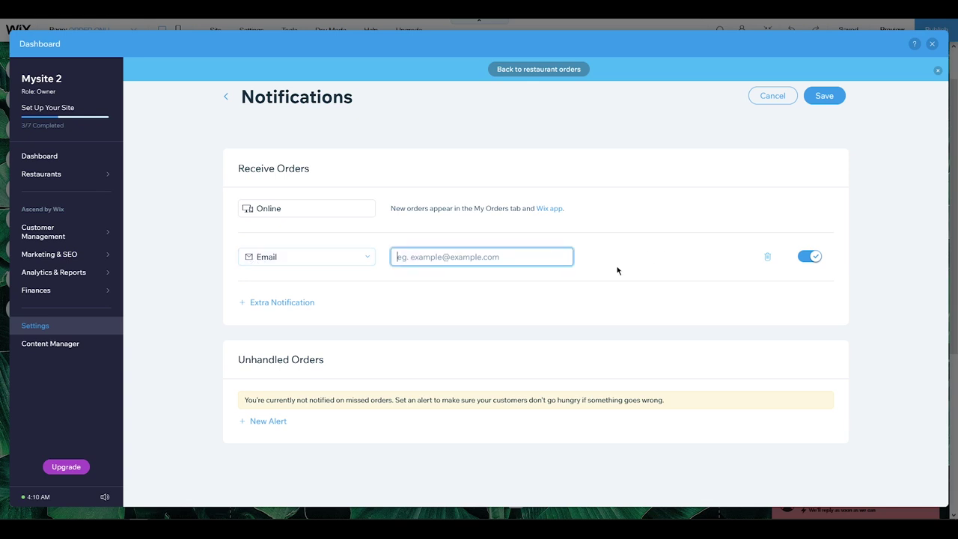
click(292, 303)
click(347, 305)
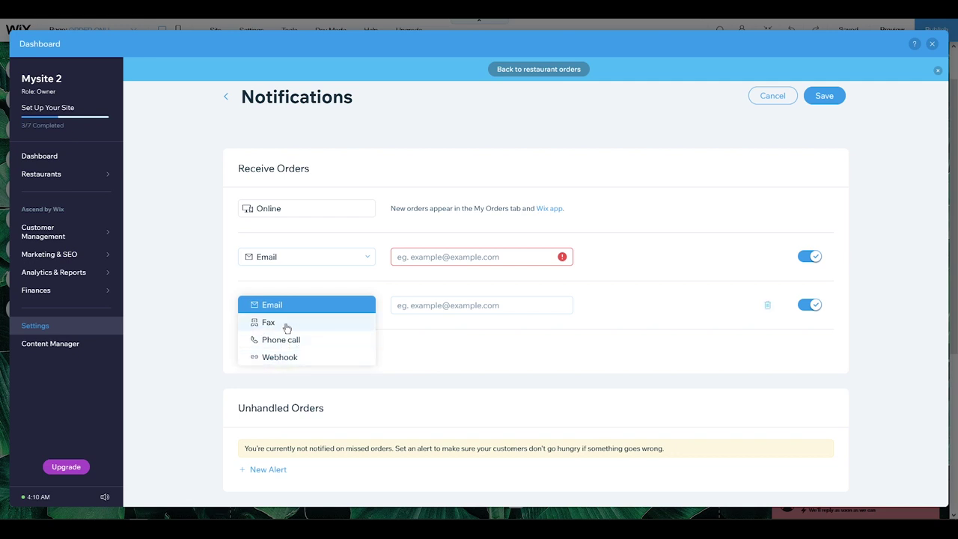
click(447, 346)
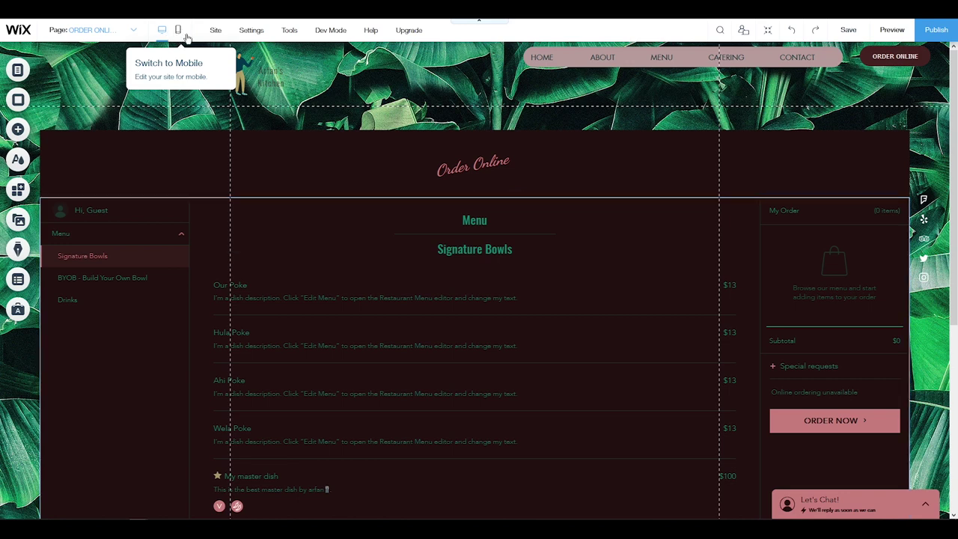
Switch to the mobile version of the ORDER ONLINE page and move the header's figure logo beside the menu icon.
click(179, 32)
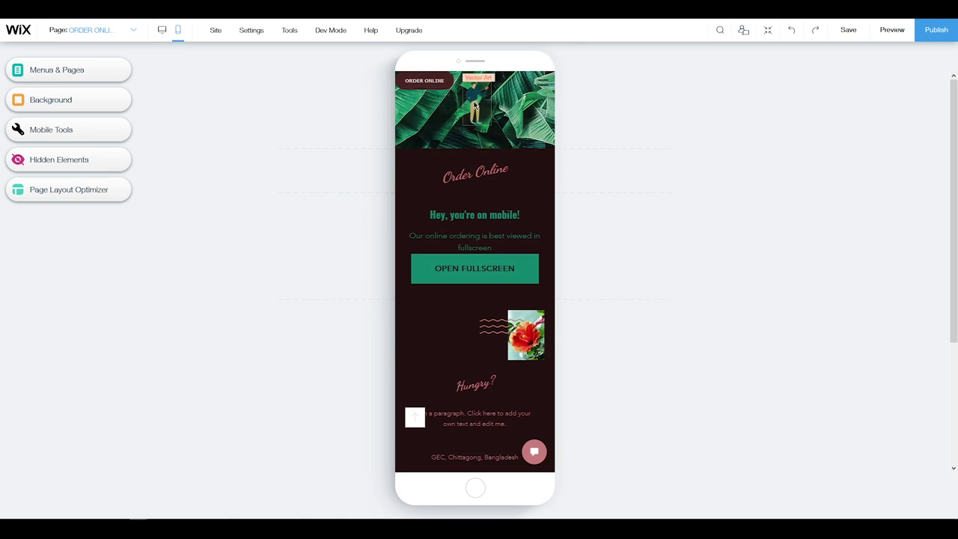
click(475, 105)
drag(474, 102, 517, 93)
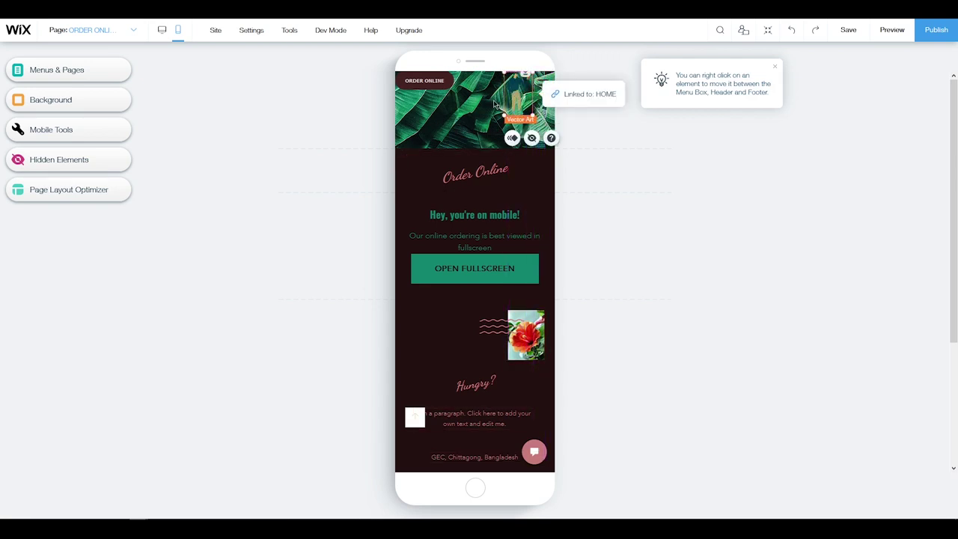
Open the HOME page in the mobile editor and apply the dark themed icon design to the mobile menu icon.
click(93, 34)
click(90, 49)
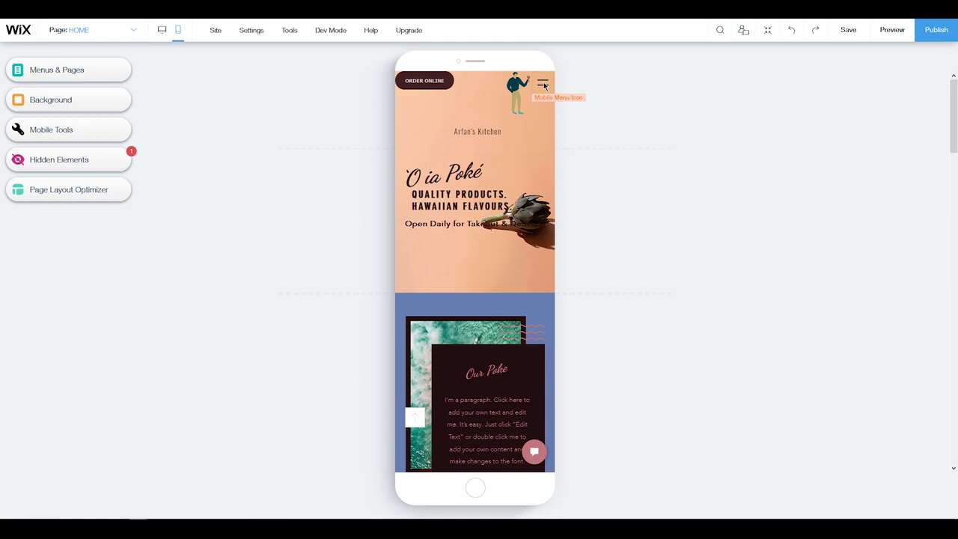
click(543, 84)
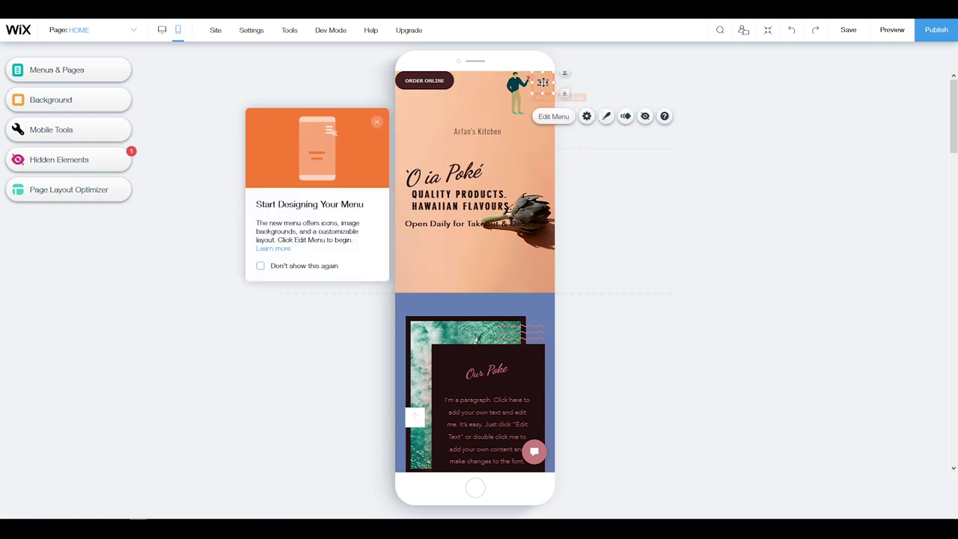
click(377, 123)
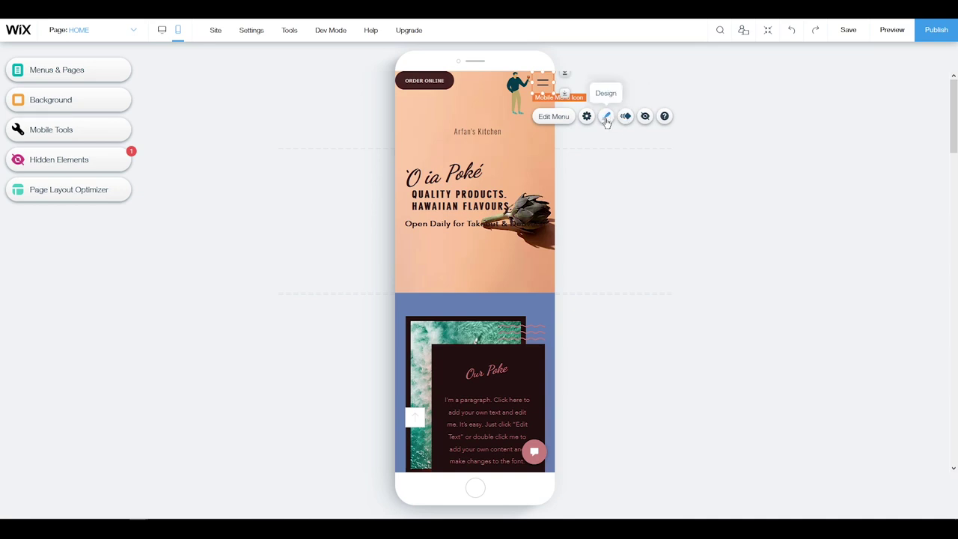
click(606, 119)
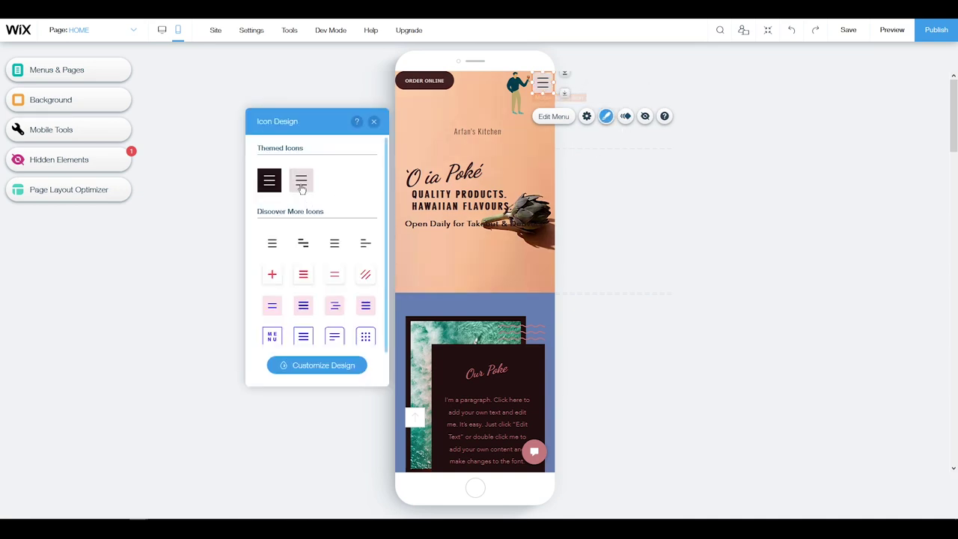
click(268, 191)
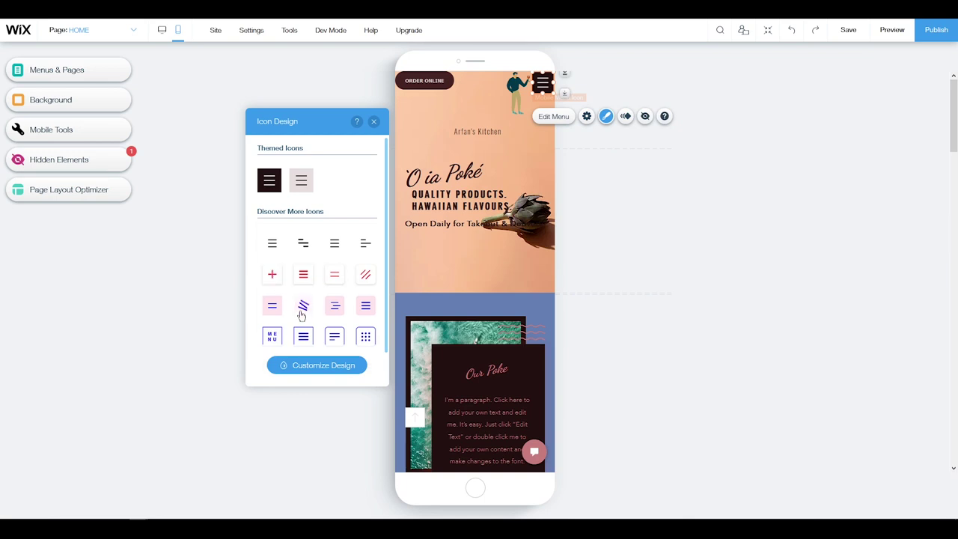
scroll(303, 291, down, 1)
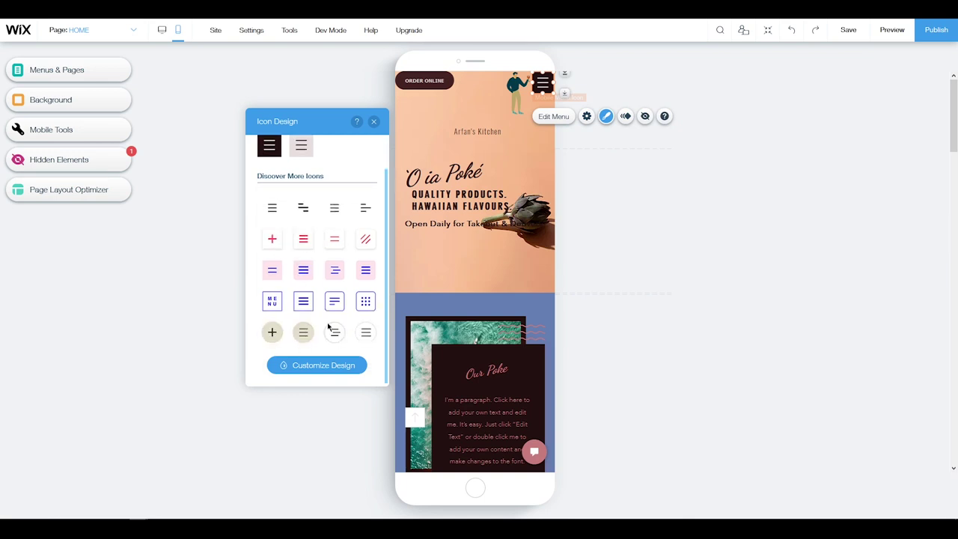
scroll(316, 332, up, 1)
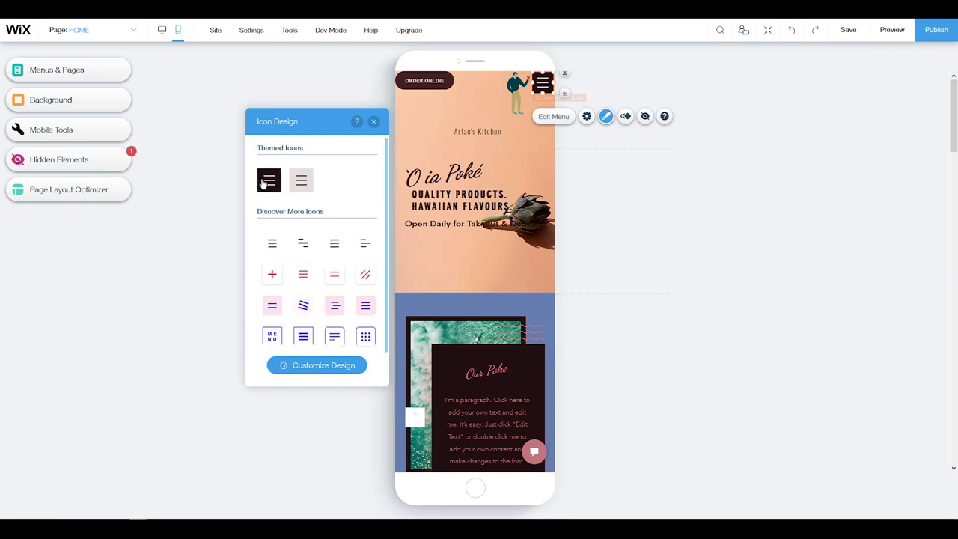
click(266, 183)
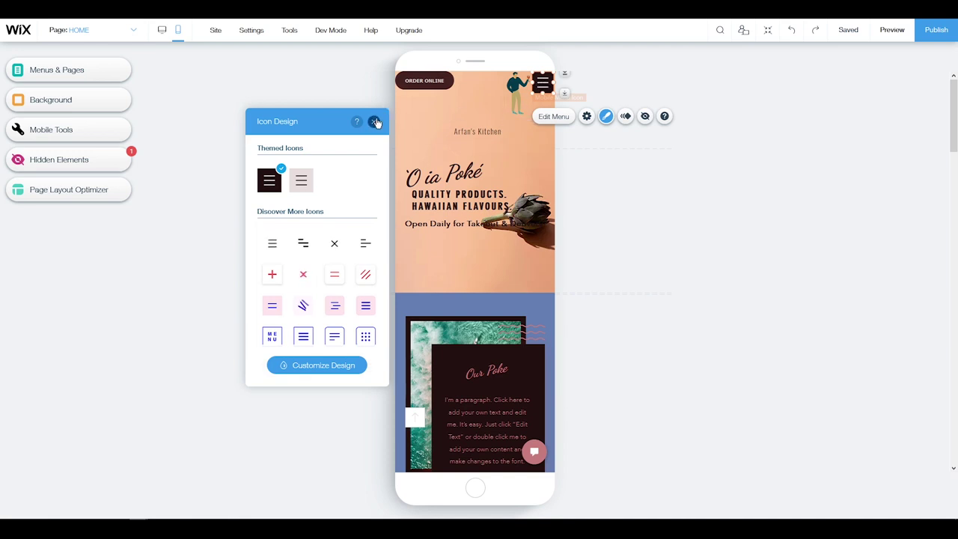
Inspect the mobile menu's contents and review the mobile HOME page down to the footer and its Back to Top button.
click(554, 118)
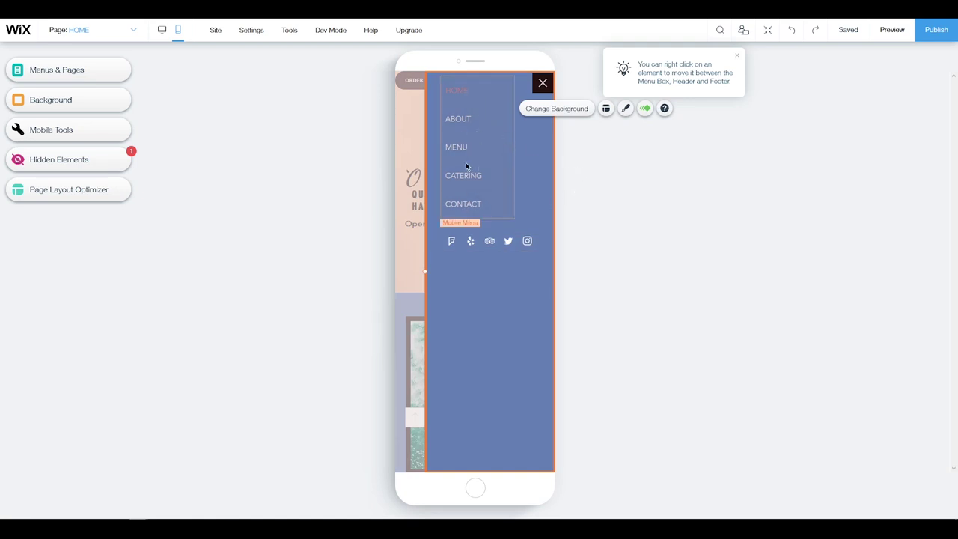
click(543, 83)
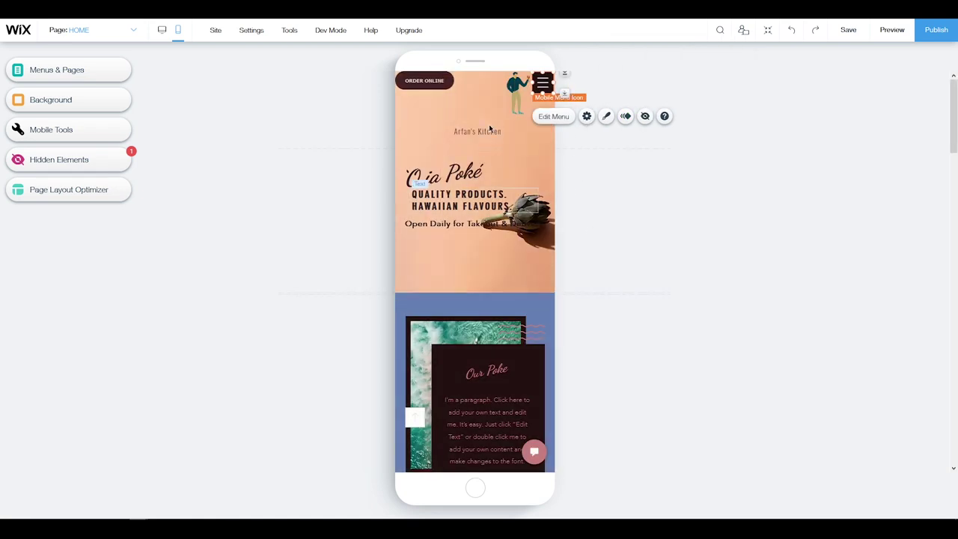
scroll(482, 299, down, 10)
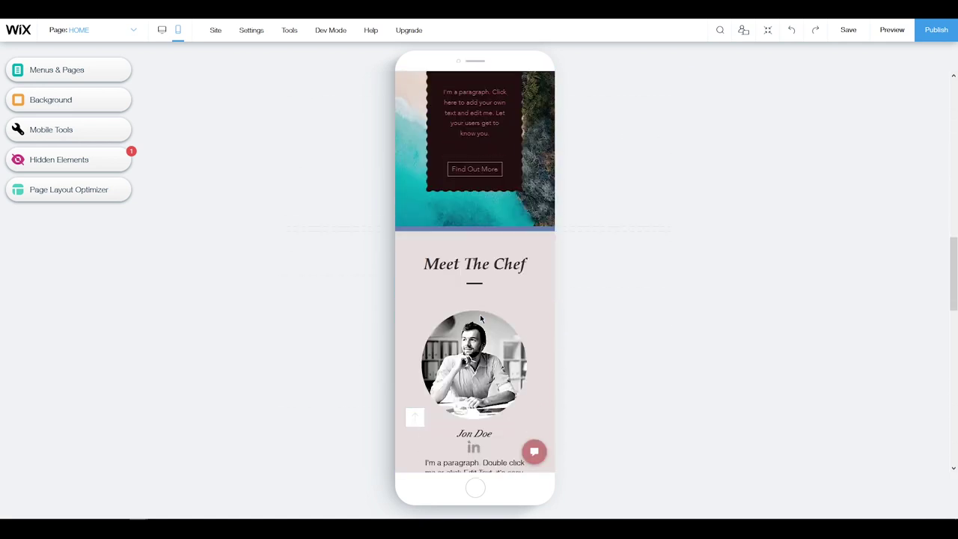
scroll(481, 320, down, 5)
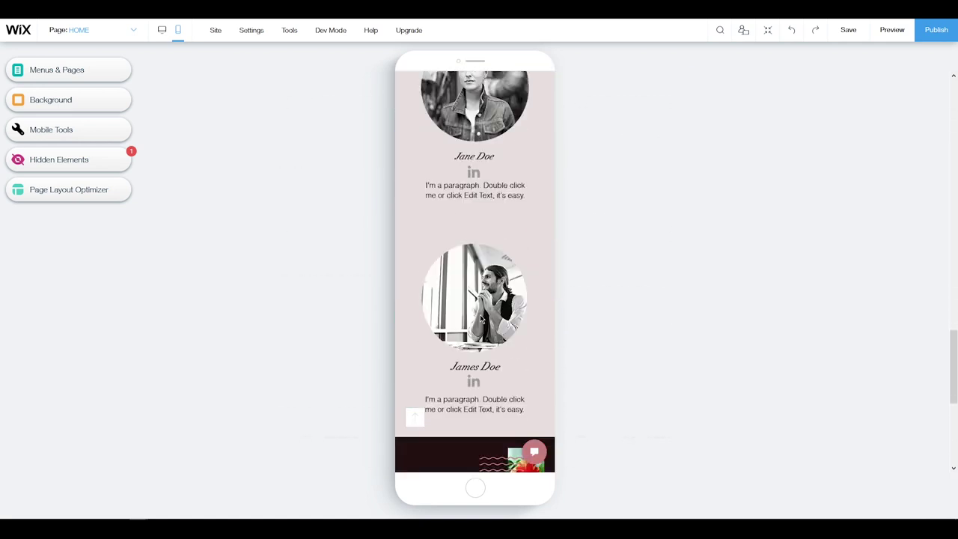
scroll(482, 319, down, 5)
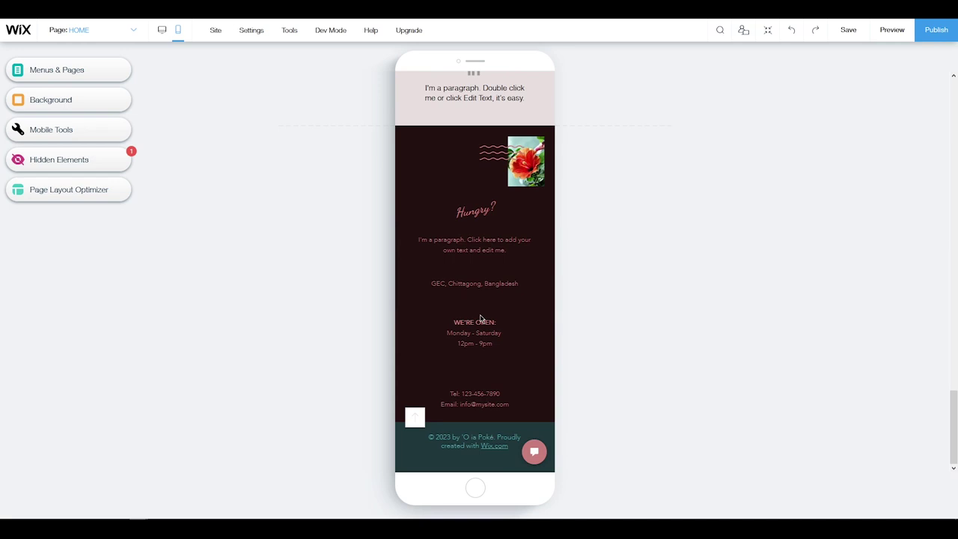
click(414, 417)
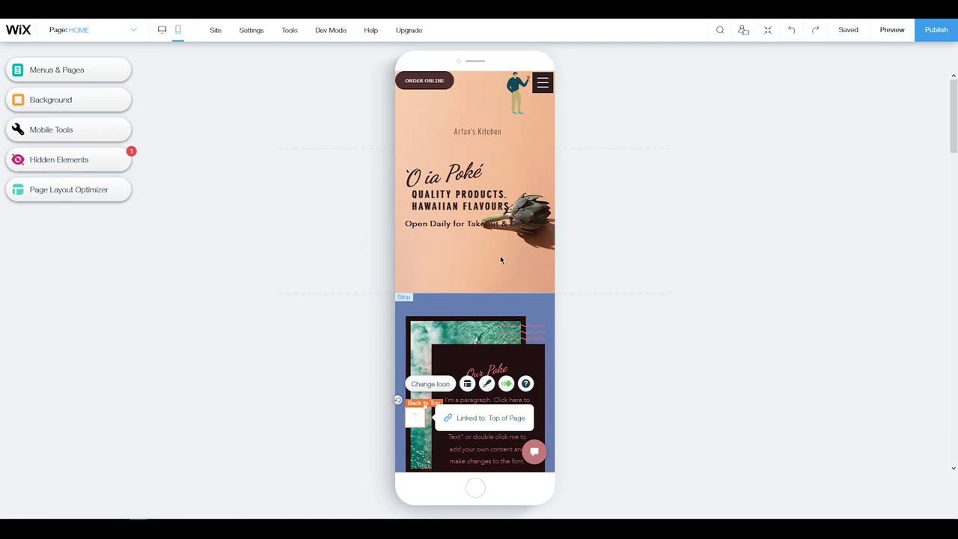
Move both tagline texts to the bottom of the mobile welcome section and the 'O ia Poké title directly beneath the site name.
drag(433, 224, 431, 269)
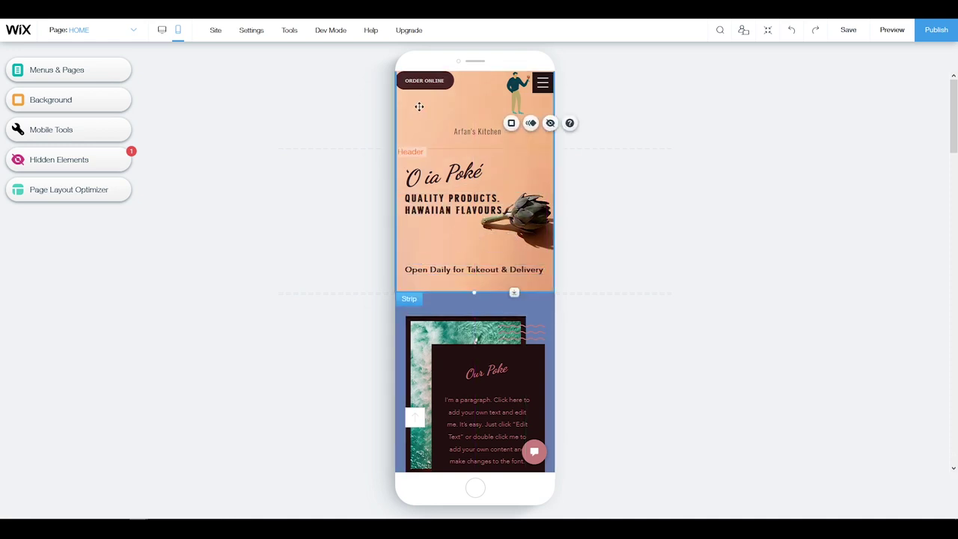
drag(449, 199, 449, 245)
click(443, 174)
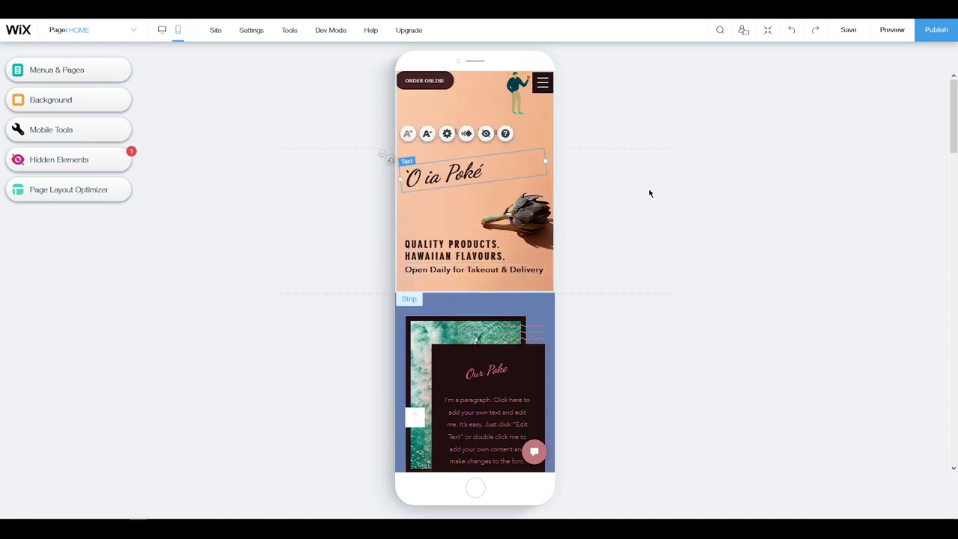
drag(444, 167, 472, 176)
click(472, 135)
click(717, 196)
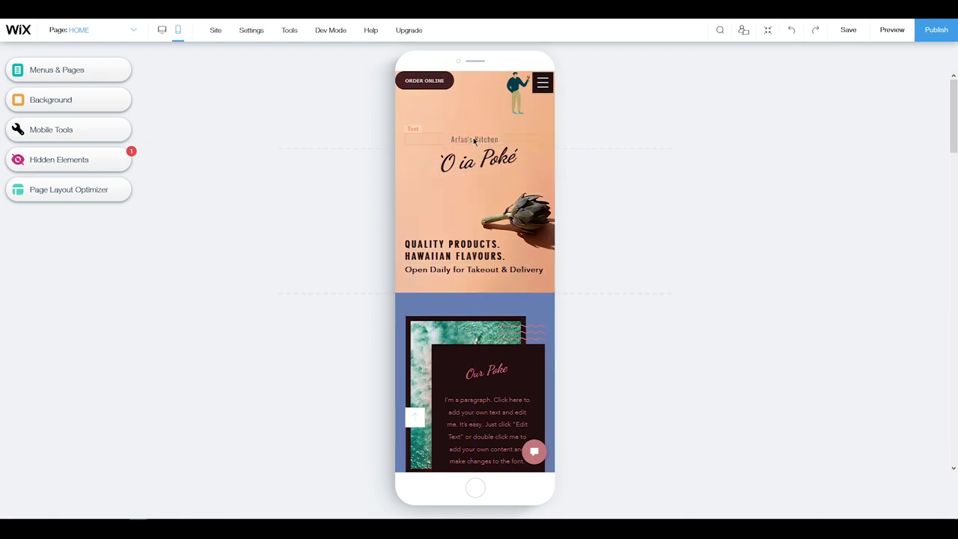
drag(473, 164, 471, 166)
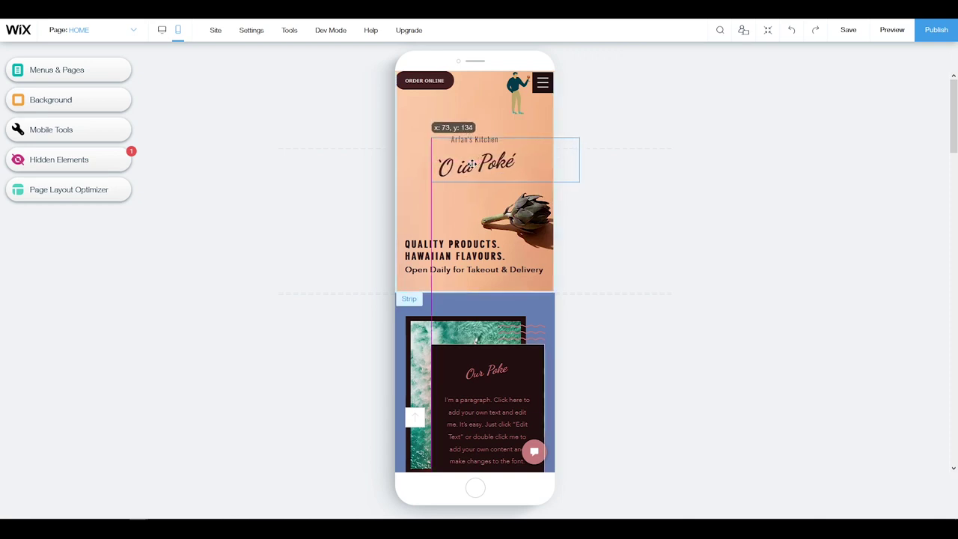
click(676, 218)
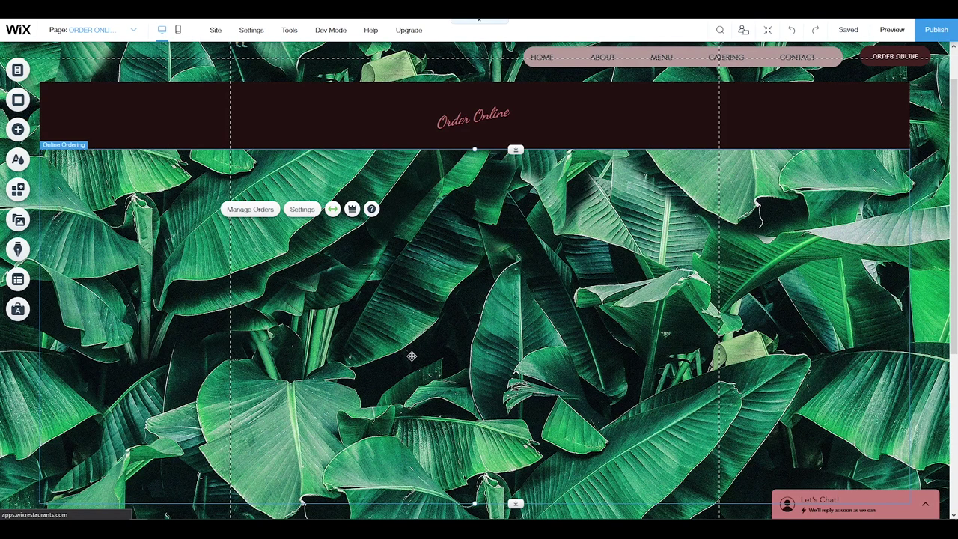
Save the site from the desktop ORDER ONLINE page and dismiss the prompt to publish it.
scroll(809, 171, up, 1)
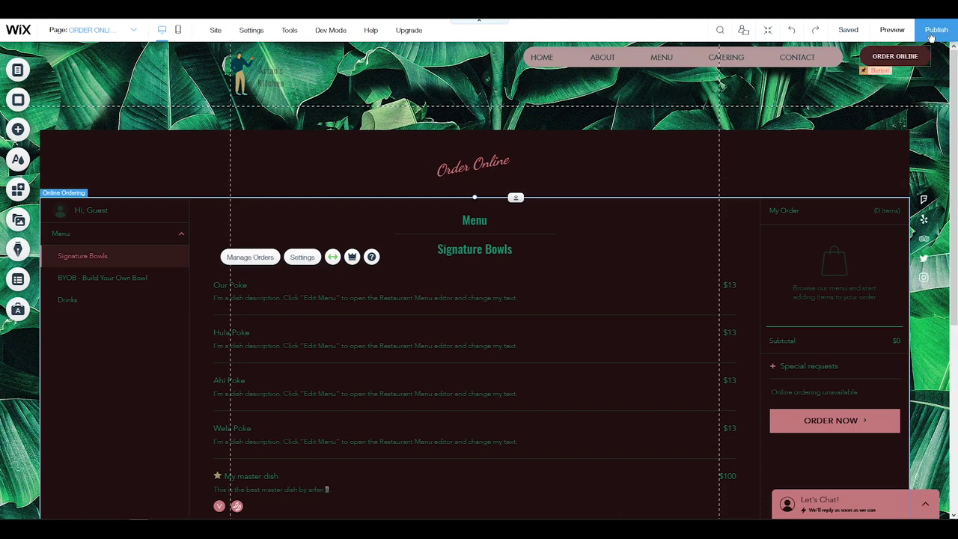
click(852, 32)
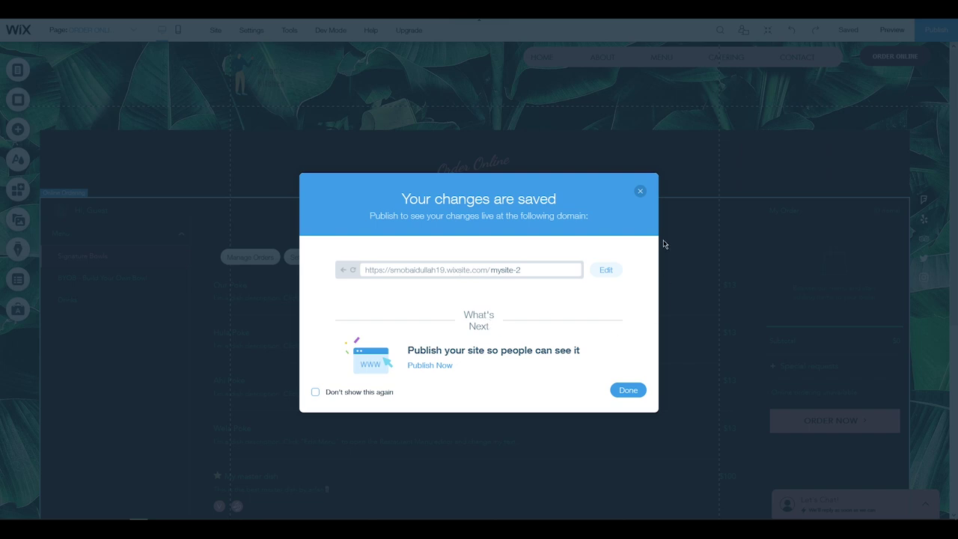
click(641, 193)
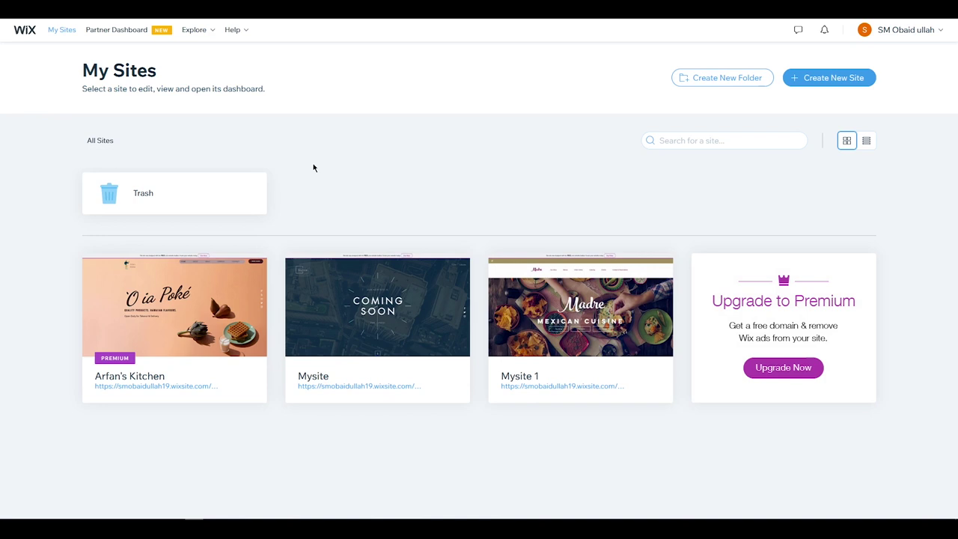
Open the live Arfan's Kitchen site from My Sites and browse its home page from the welcome section to the footer.
mouse_move(120, 363)
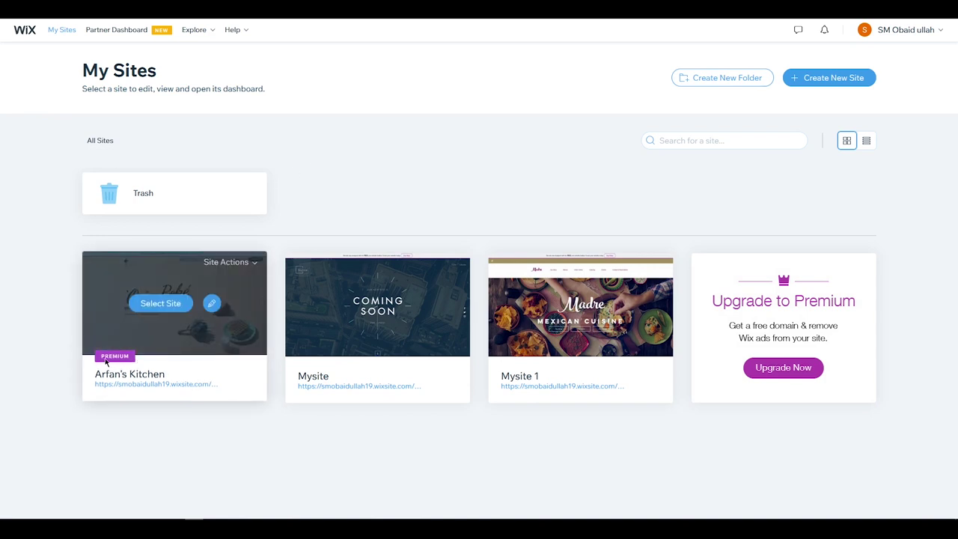
click(133, 386)
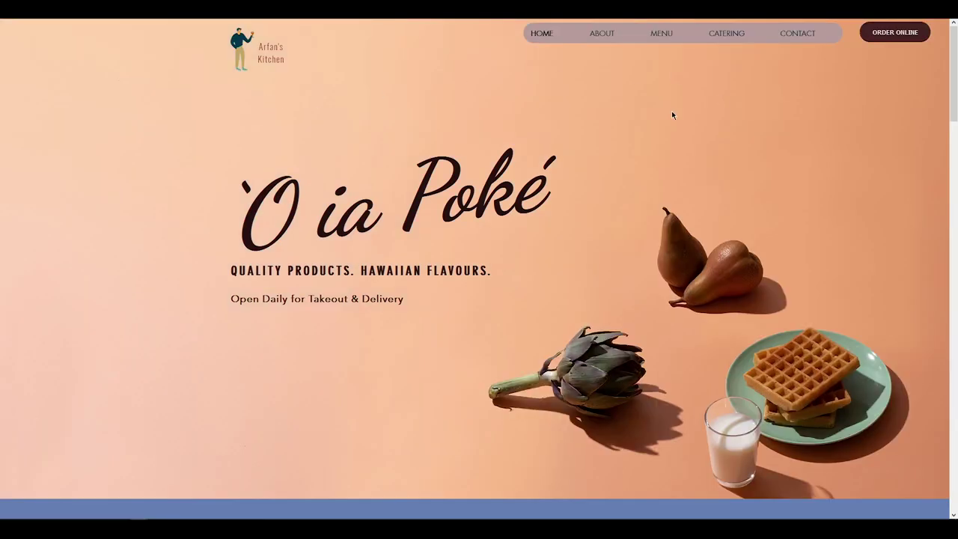
scroll(445, 235, down, 10)
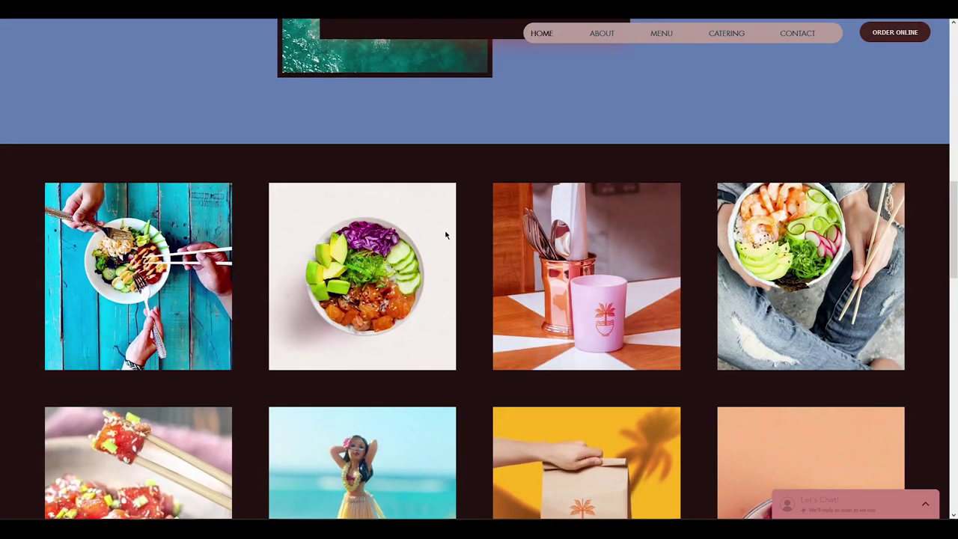
scroll(445, 235, up, 10)
scroll(651, 247, down, 10)
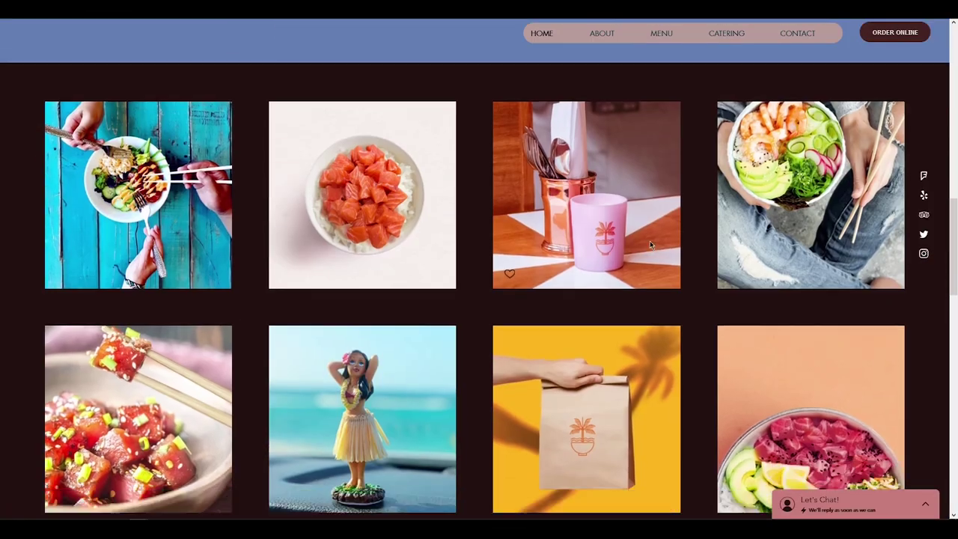
scroll(650, 245, down, 8)
scroll(655, 234, down, 5)
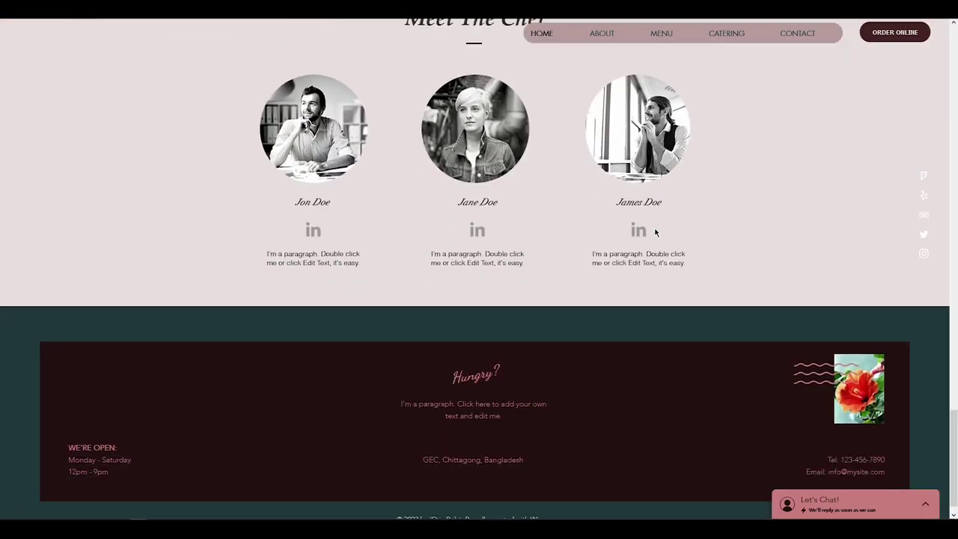
scroll(655, 232, up, 10)
scroll(655, 227, up, 10)
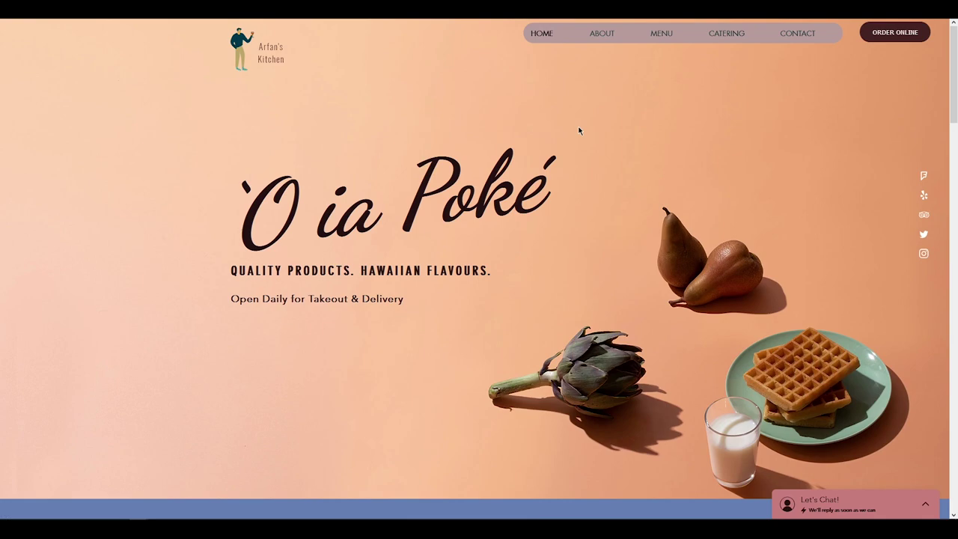
Check the live site's navigation by switching between the MENU and HOME pages.
click(662, 37)
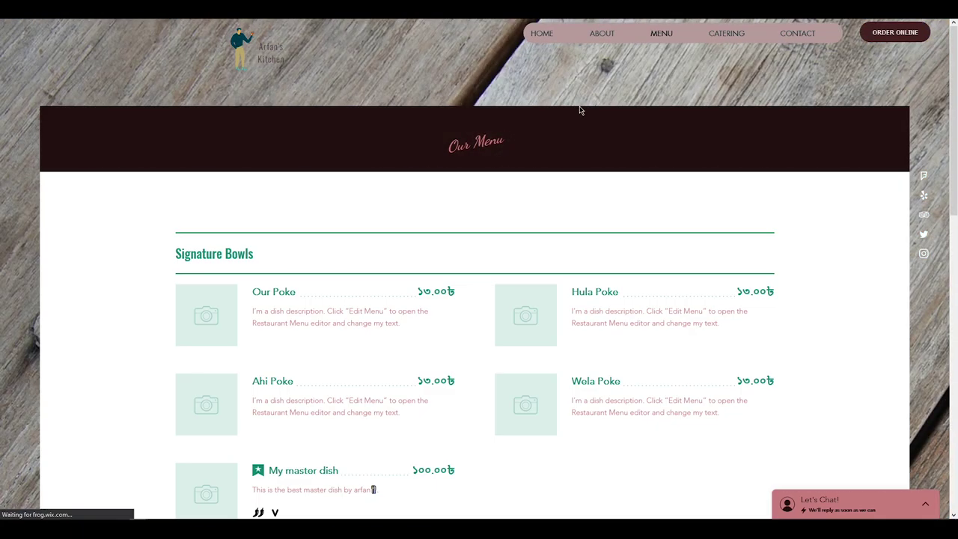
click(545, 36)
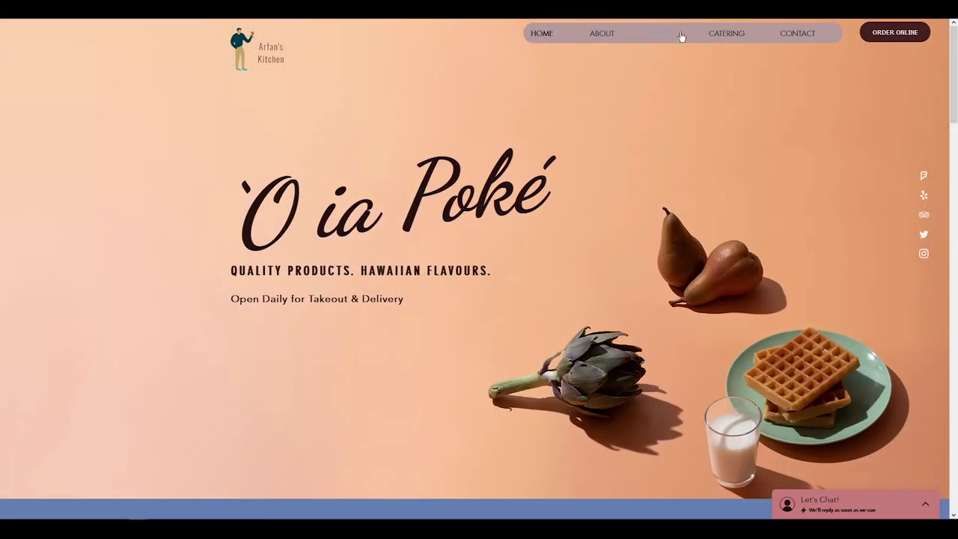
click(678, 36)
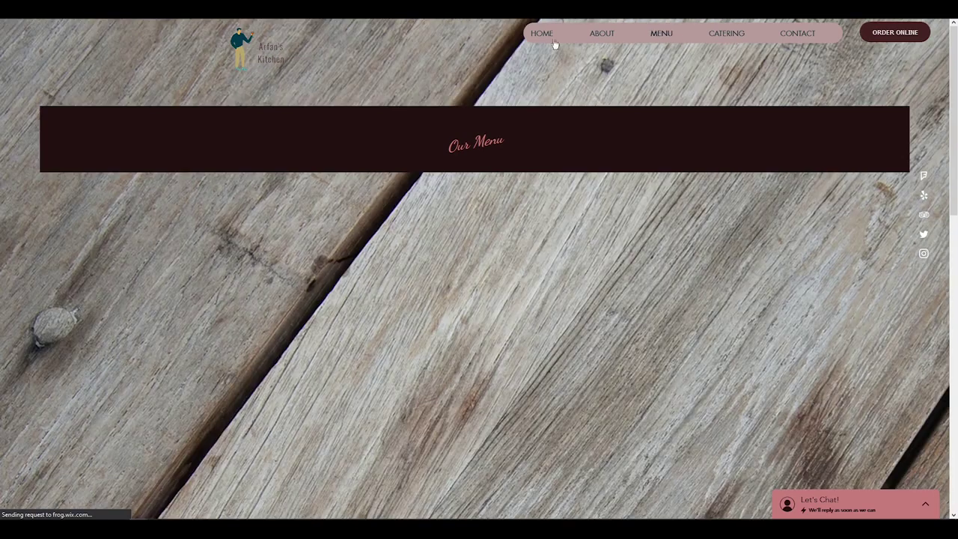
click(550, 38)
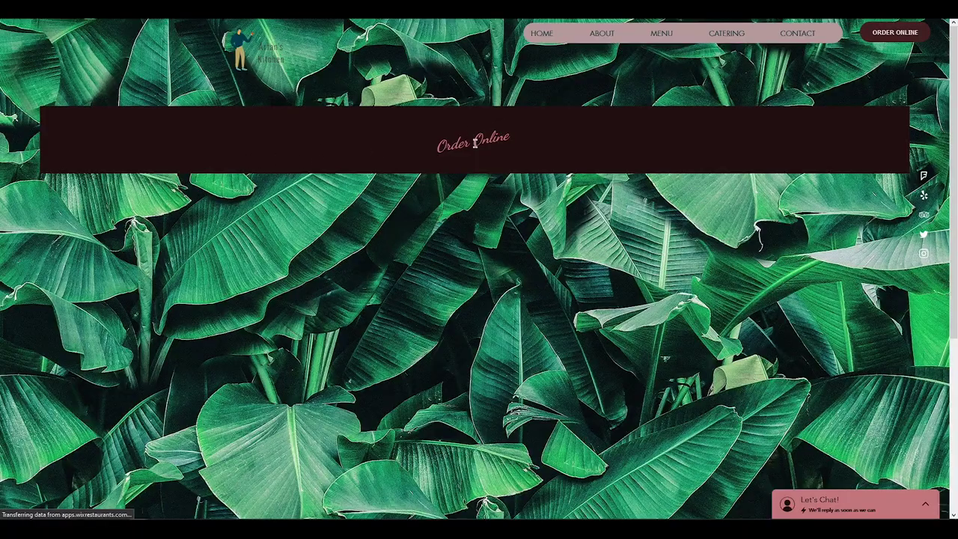
Examine the dish list and order summary on the live Order Online page.
scroll(239, 299, down, 2)
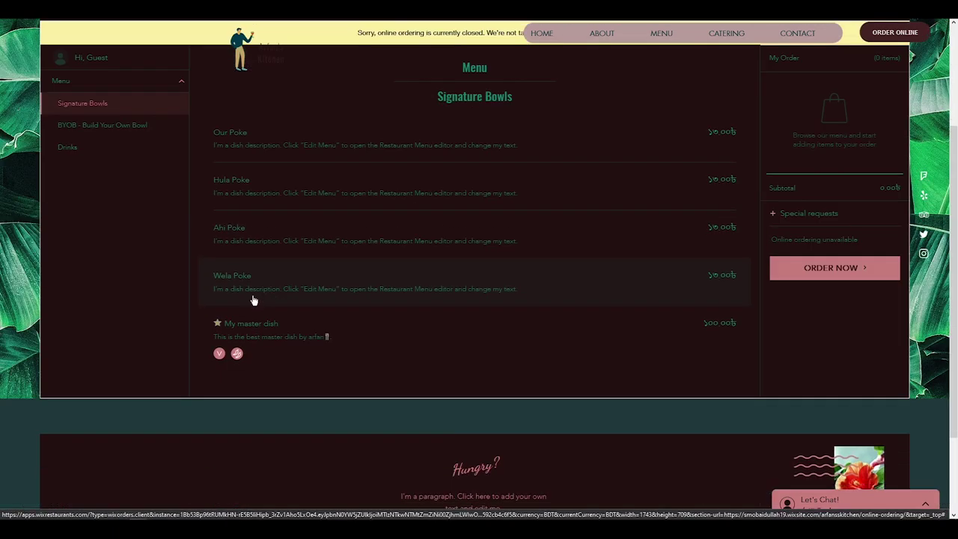
scroll(96, 226, up, 2)
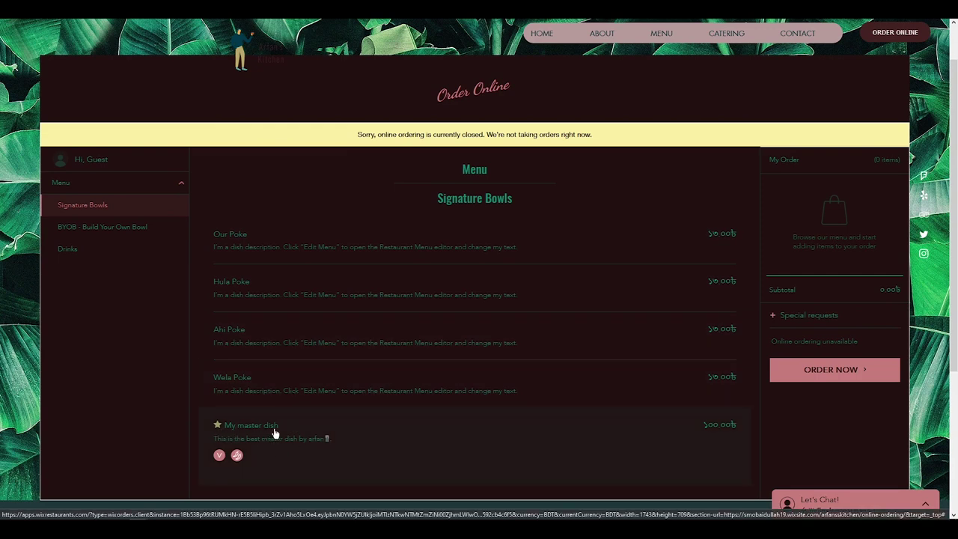
scroll(450, 317, down, 3)
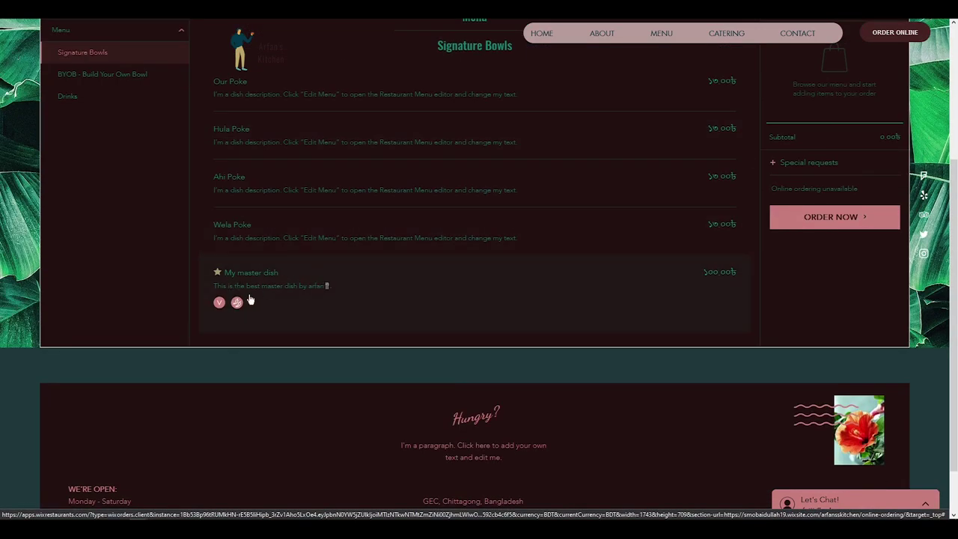
Add one My master dish with the Extra rice option to the online order.
click(364, 284)
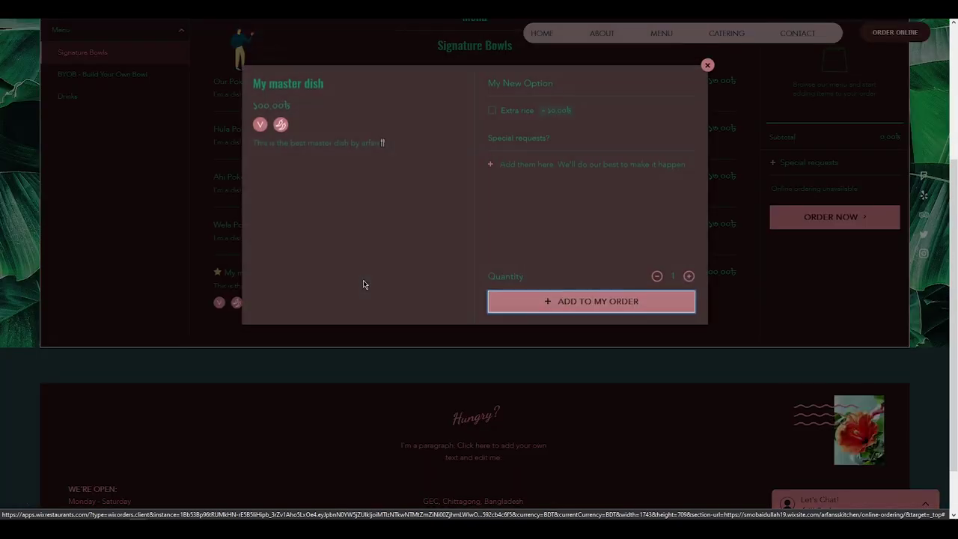
click(494, 113)
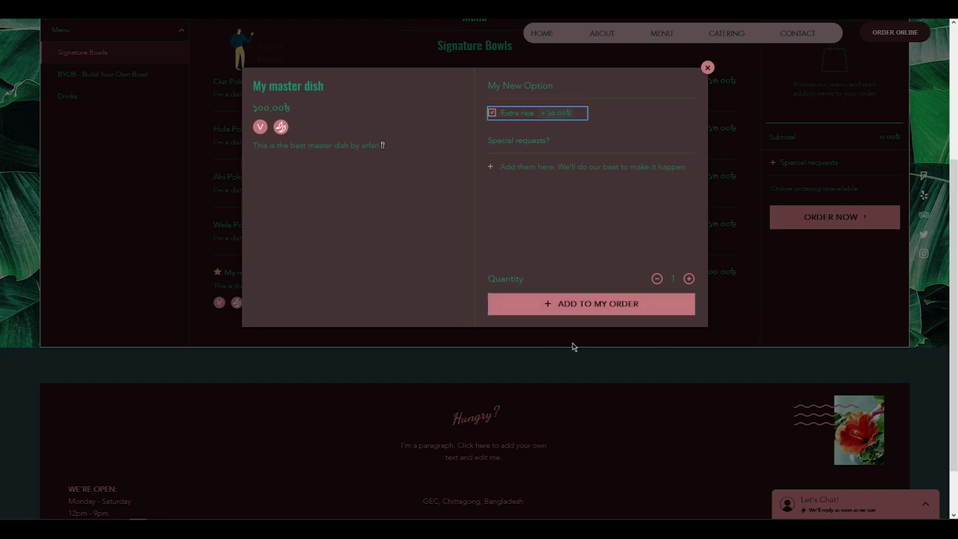
click(557, 307)
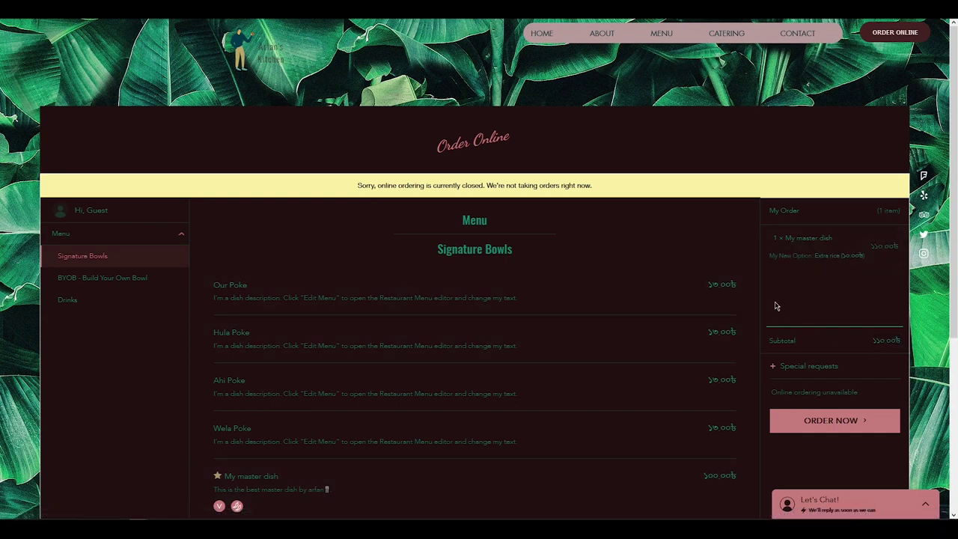
Review the Order Online page with the updated order summary and highlight the ordering status notice above the menu.
scroll(499, 254, down, 4)
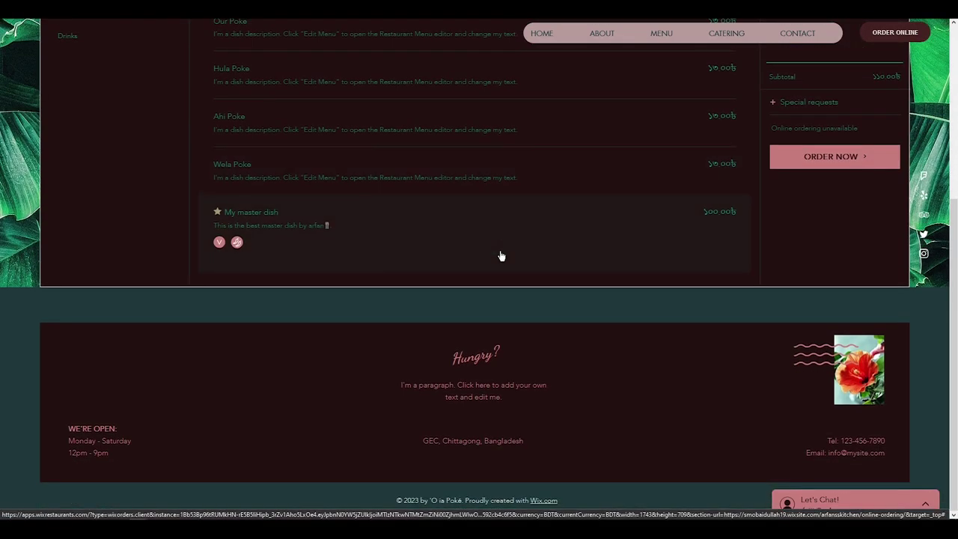
scroll(499, 255, up, 4)
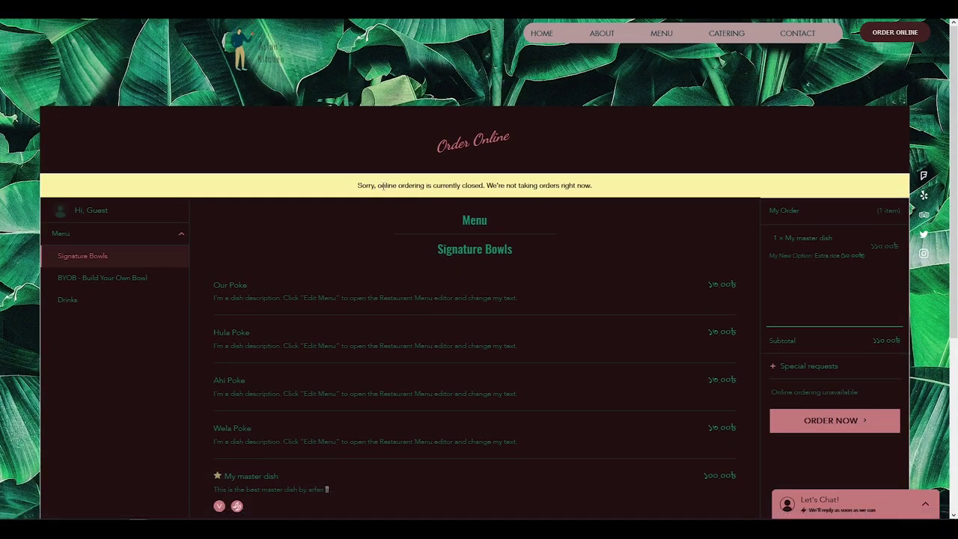
drag(380, 185, 570, 185)
click(570, 185)
Return to the live site's HOME page and look over its welcome banner and Our Poke section.
click(542, 33)
scroll(493, 334, down, 4)
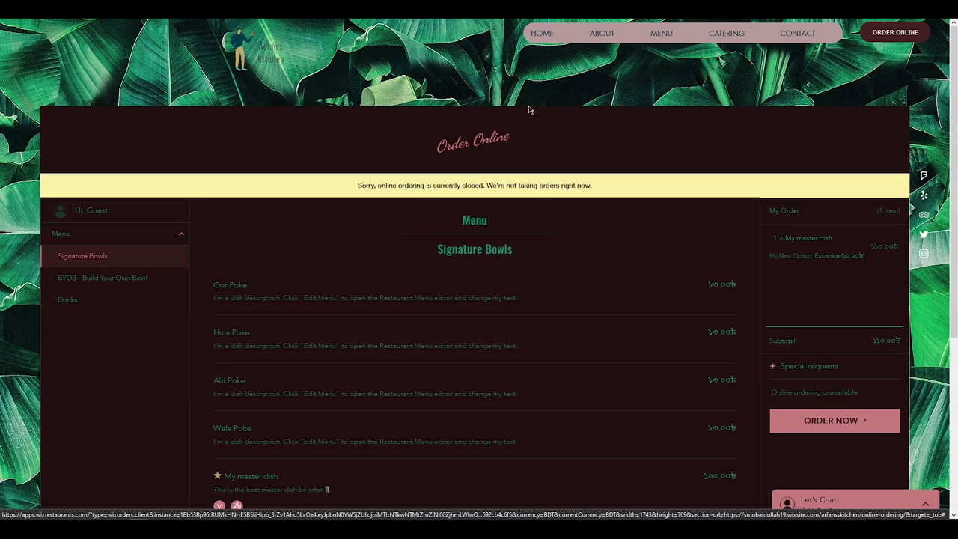
click(542, 33)
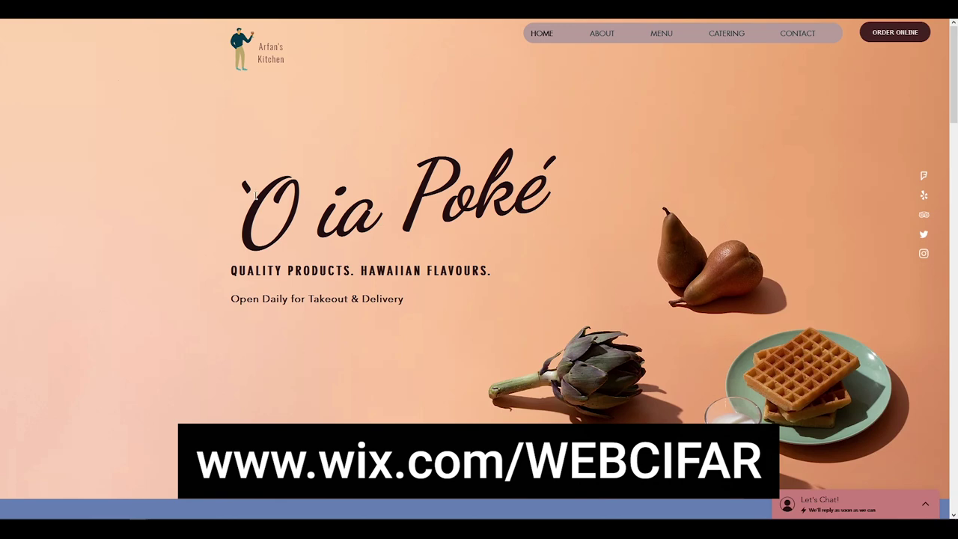
scroll(255, 195, down, 3)
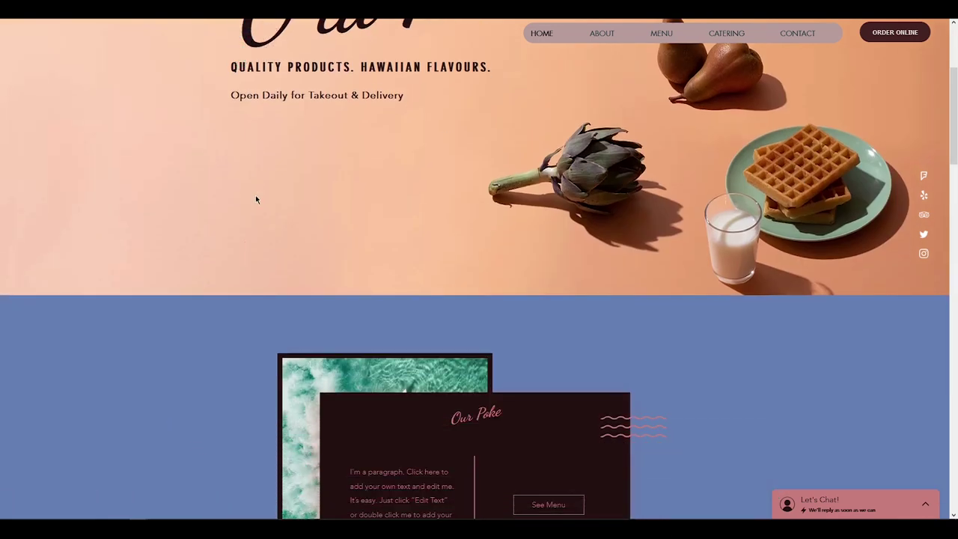
scroll(255, 196, up, 2)
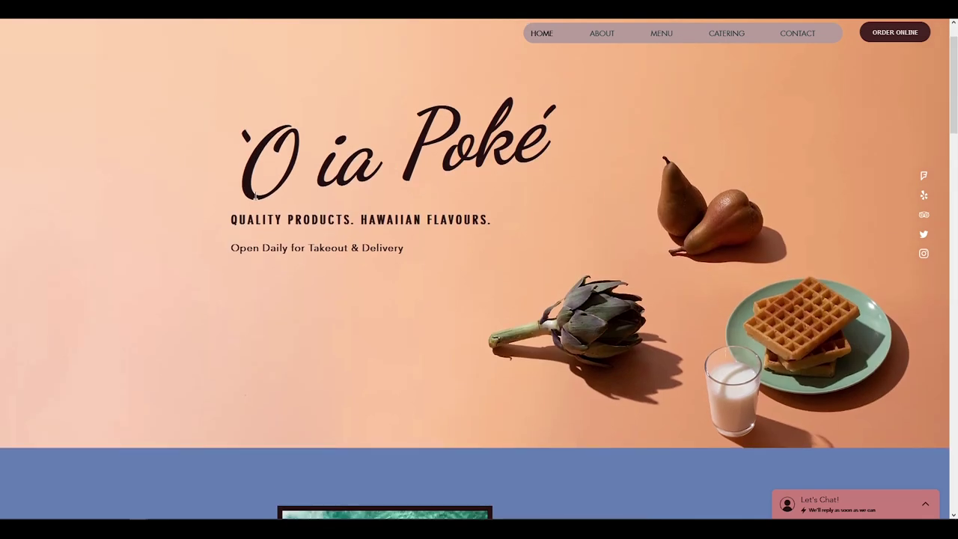
scroll(255, 196, down, 6)
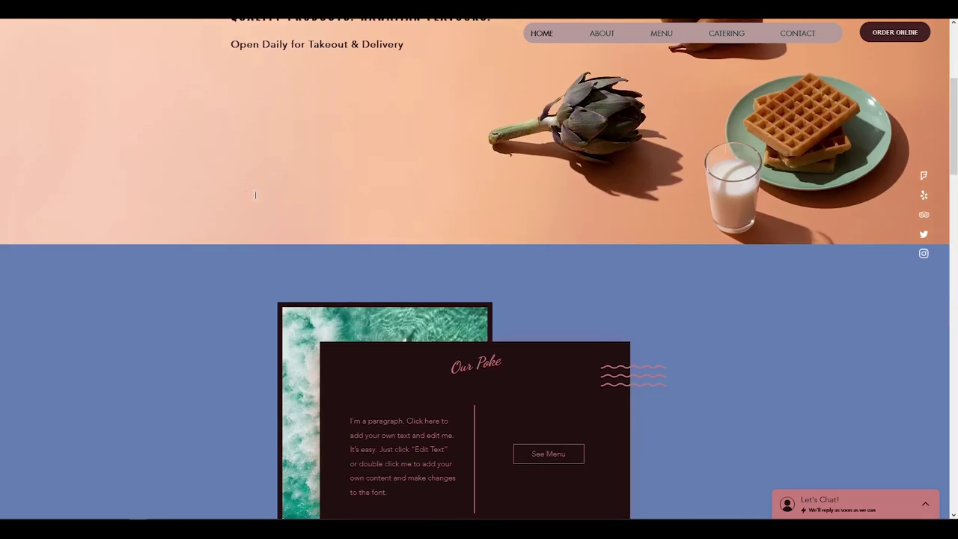
scroll(256, 194, up, 1)
scroll(255, 195, up, 5)
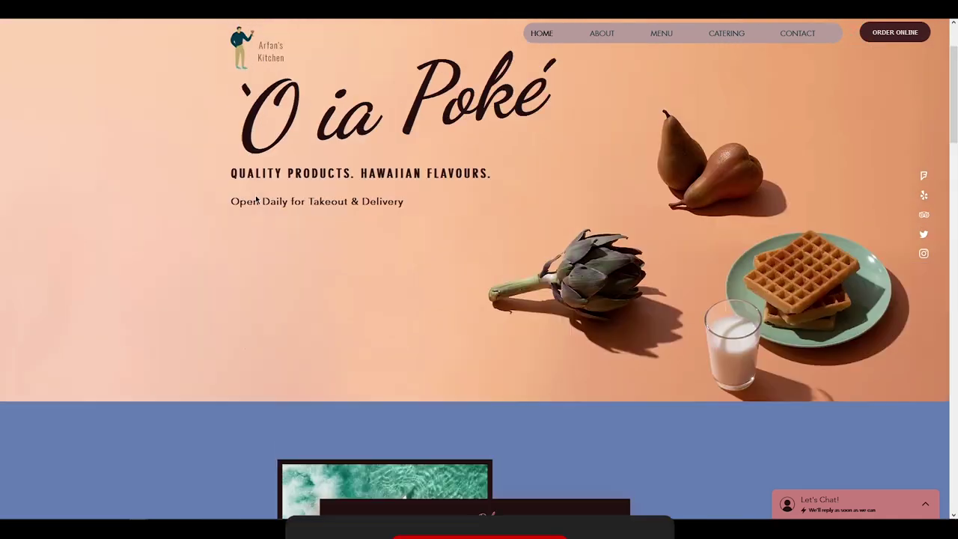